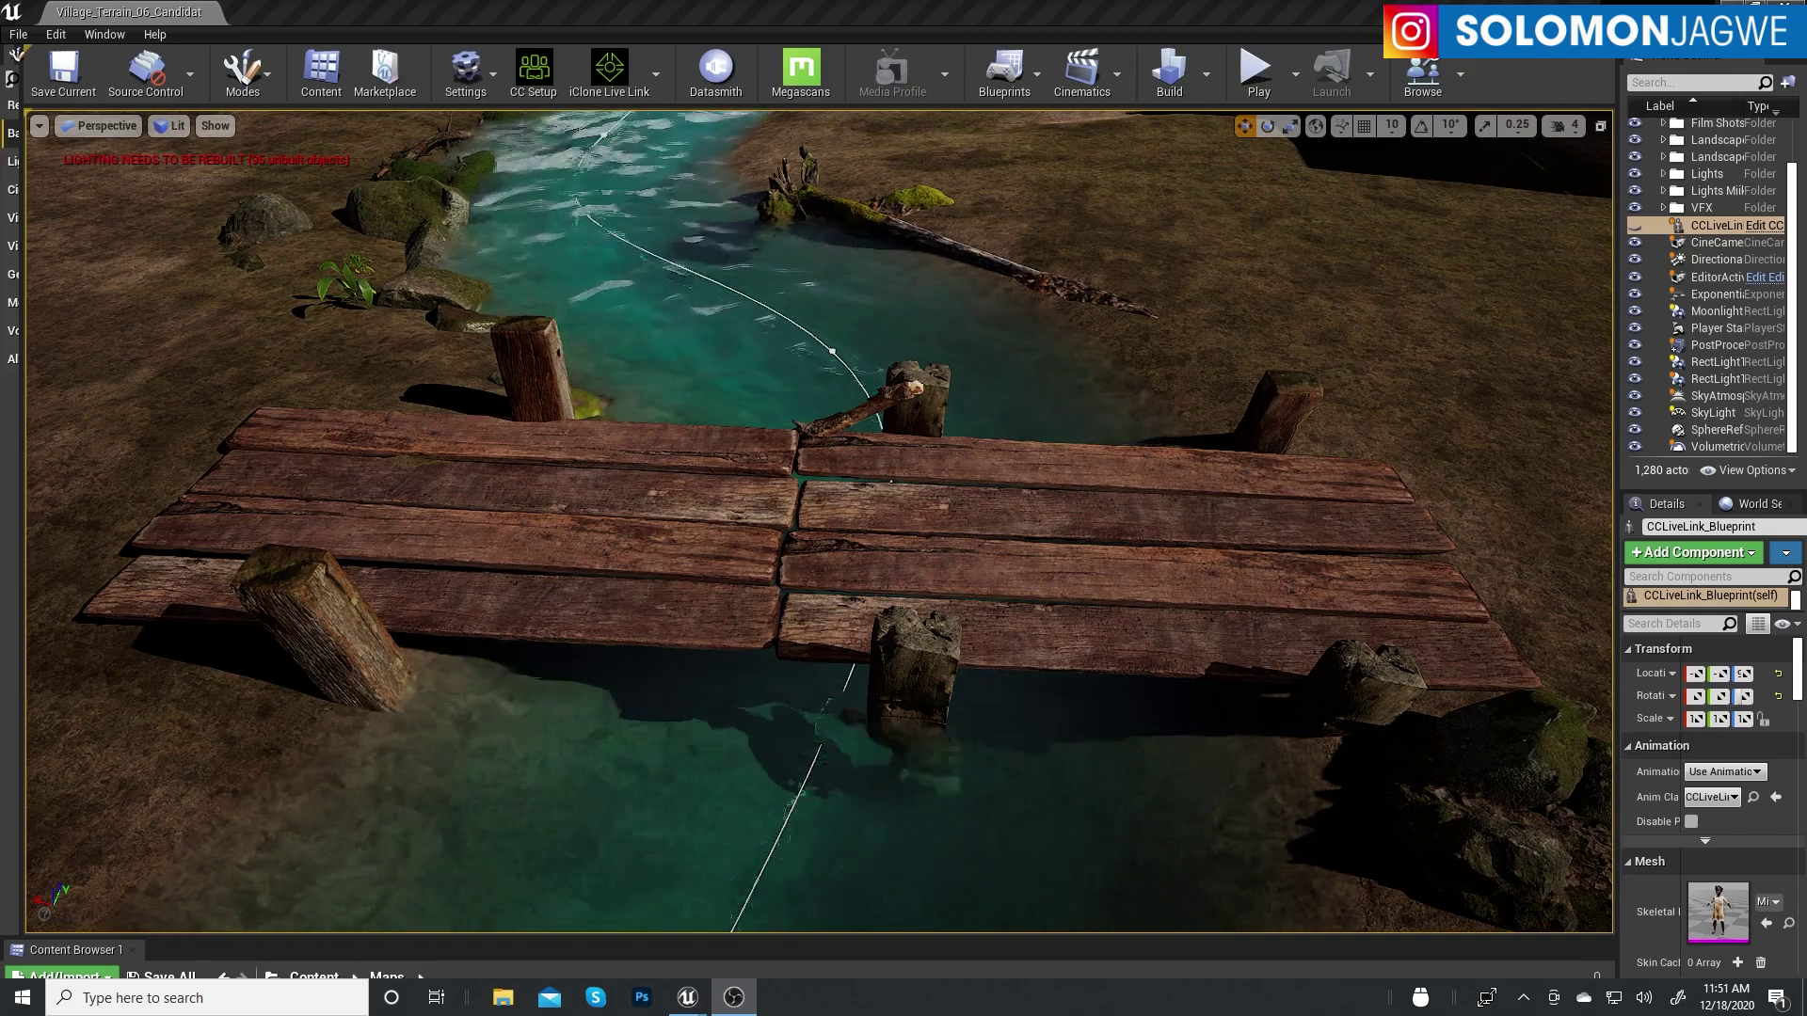
Fly toward the plank bridge and expand the third Landscape folder in the World Outliner
{"action": "key", "text": "w"}
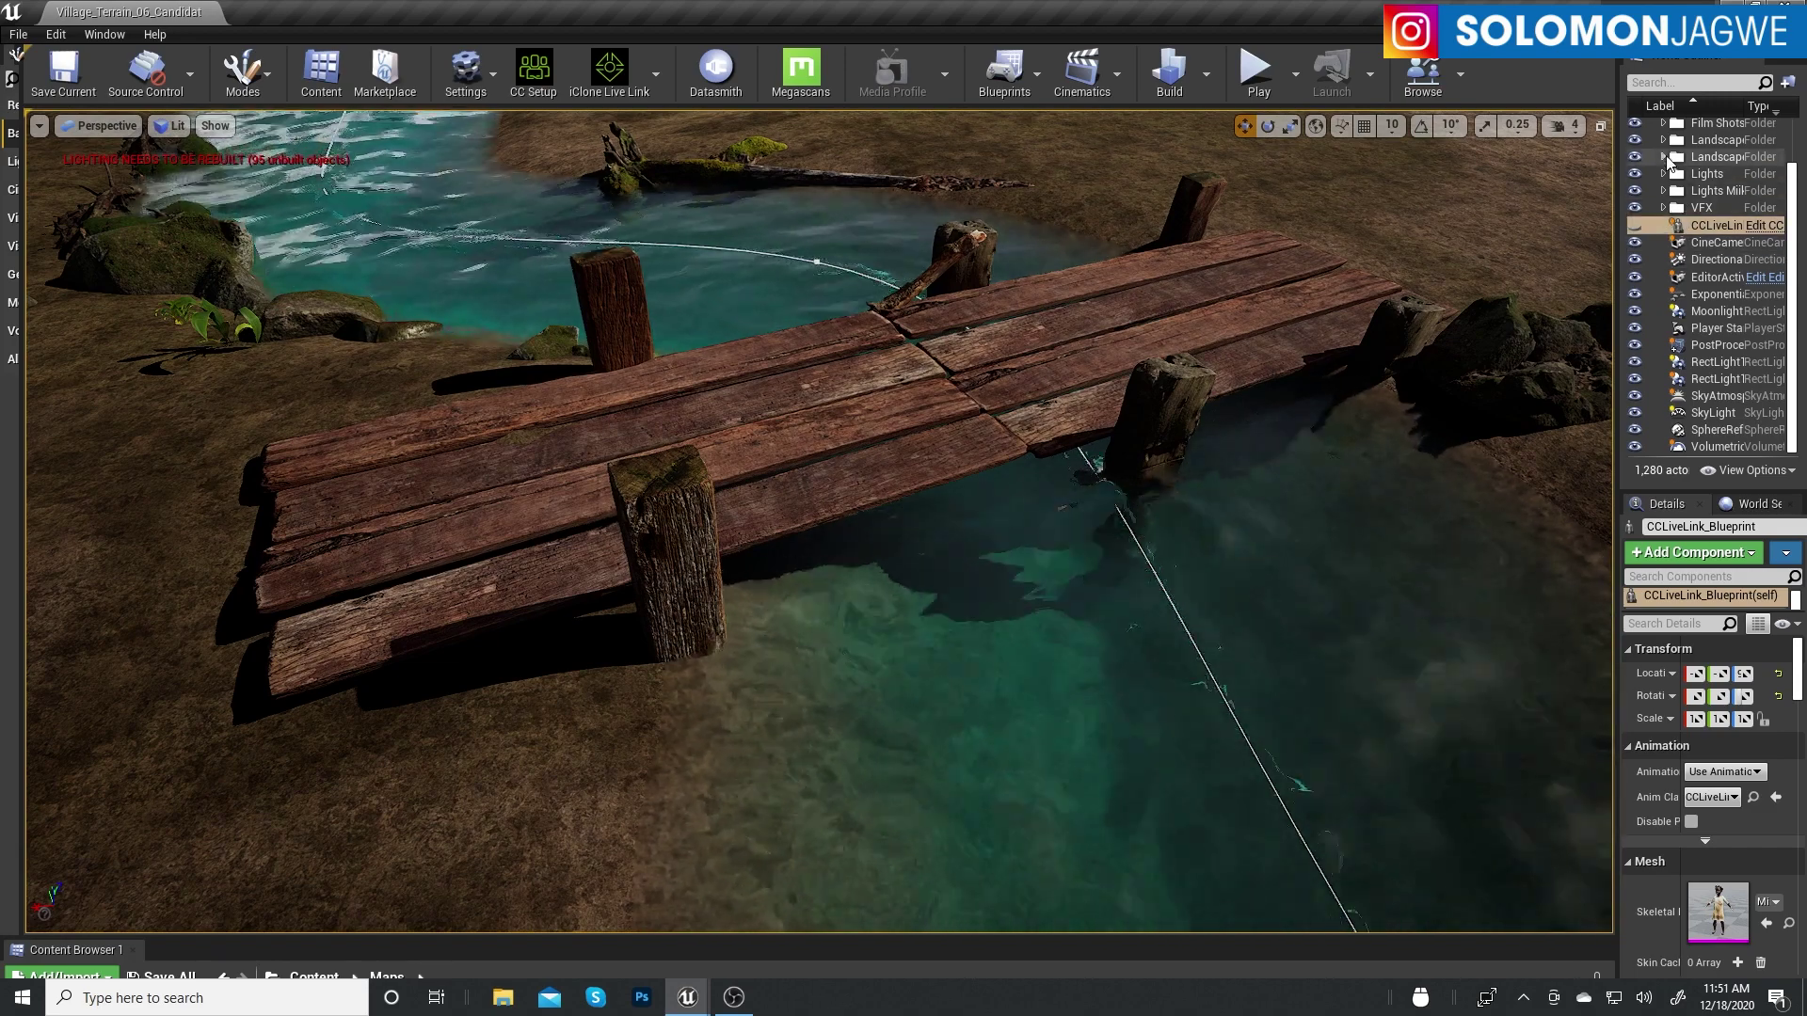
{"action": "left_click", "coordinate": [1663, 156]}
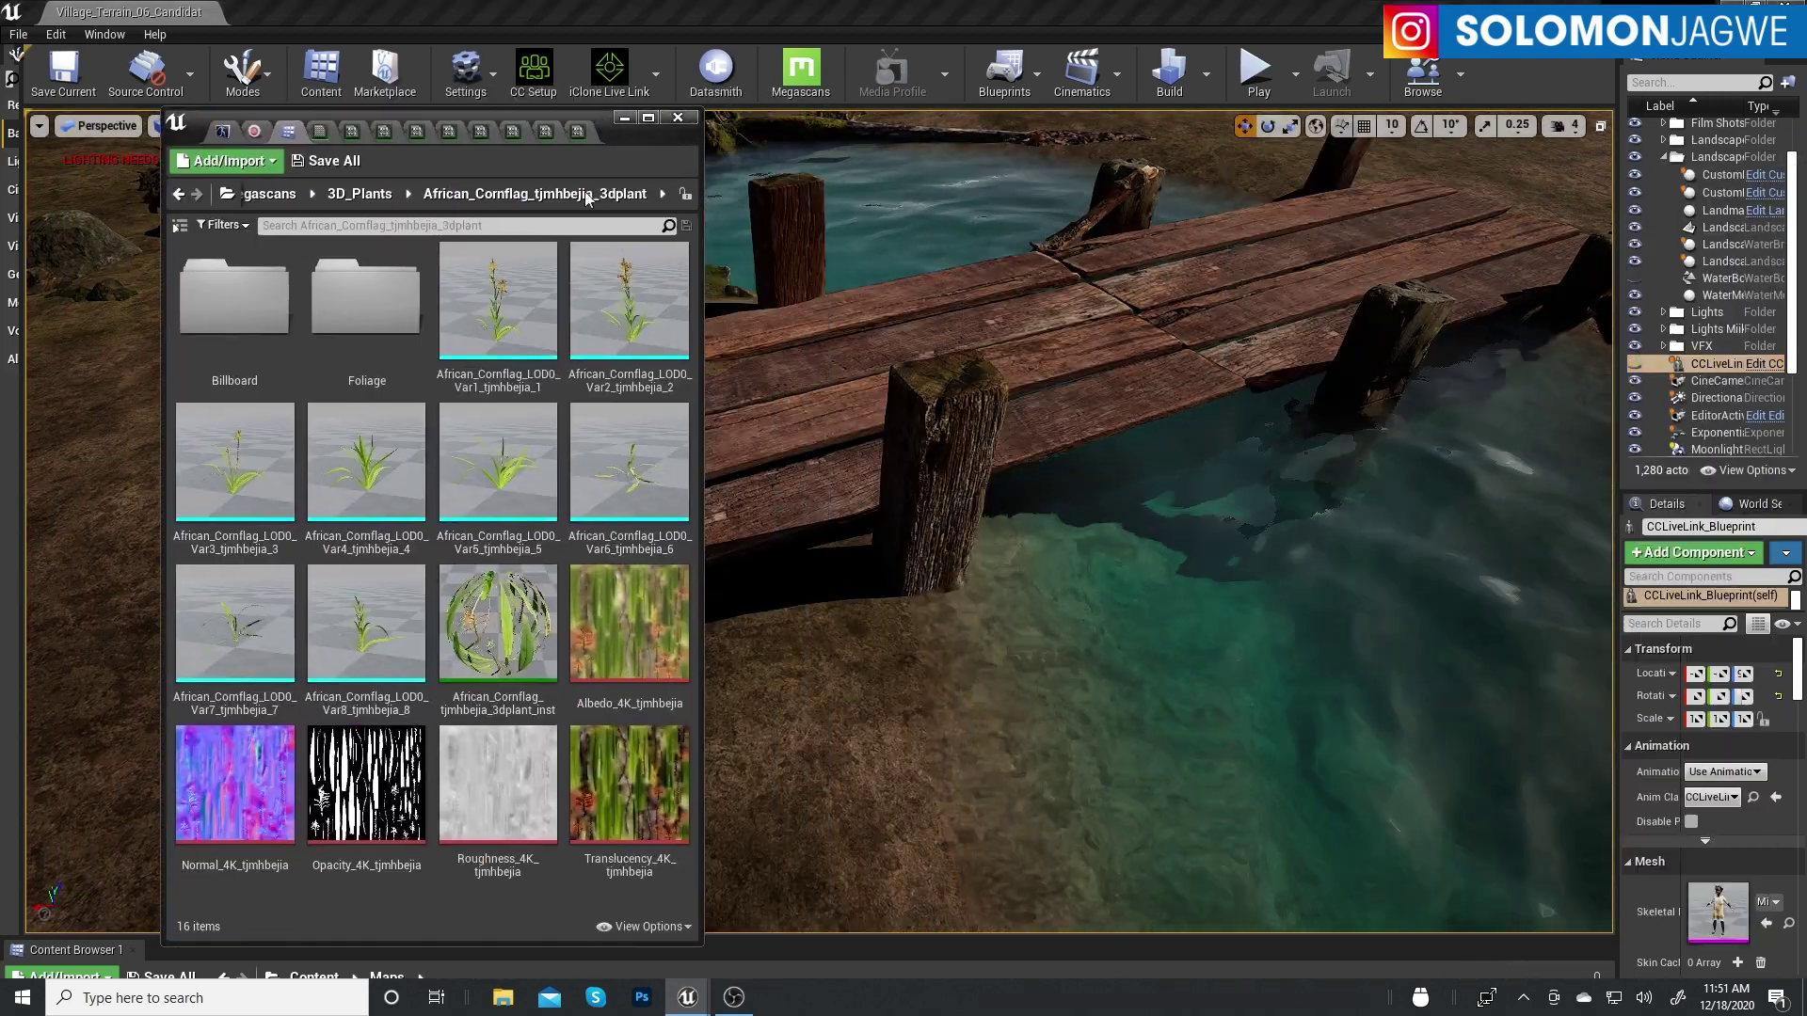
Place three African Cornflag plants (Var5, Var2, Var1) beside the bridge post
{"action": "left_click", "coordinate": [498, 461]}
{"action": "left_click_drag", "start_coordinate": [859, 681], "coordinate": [877, 649]}
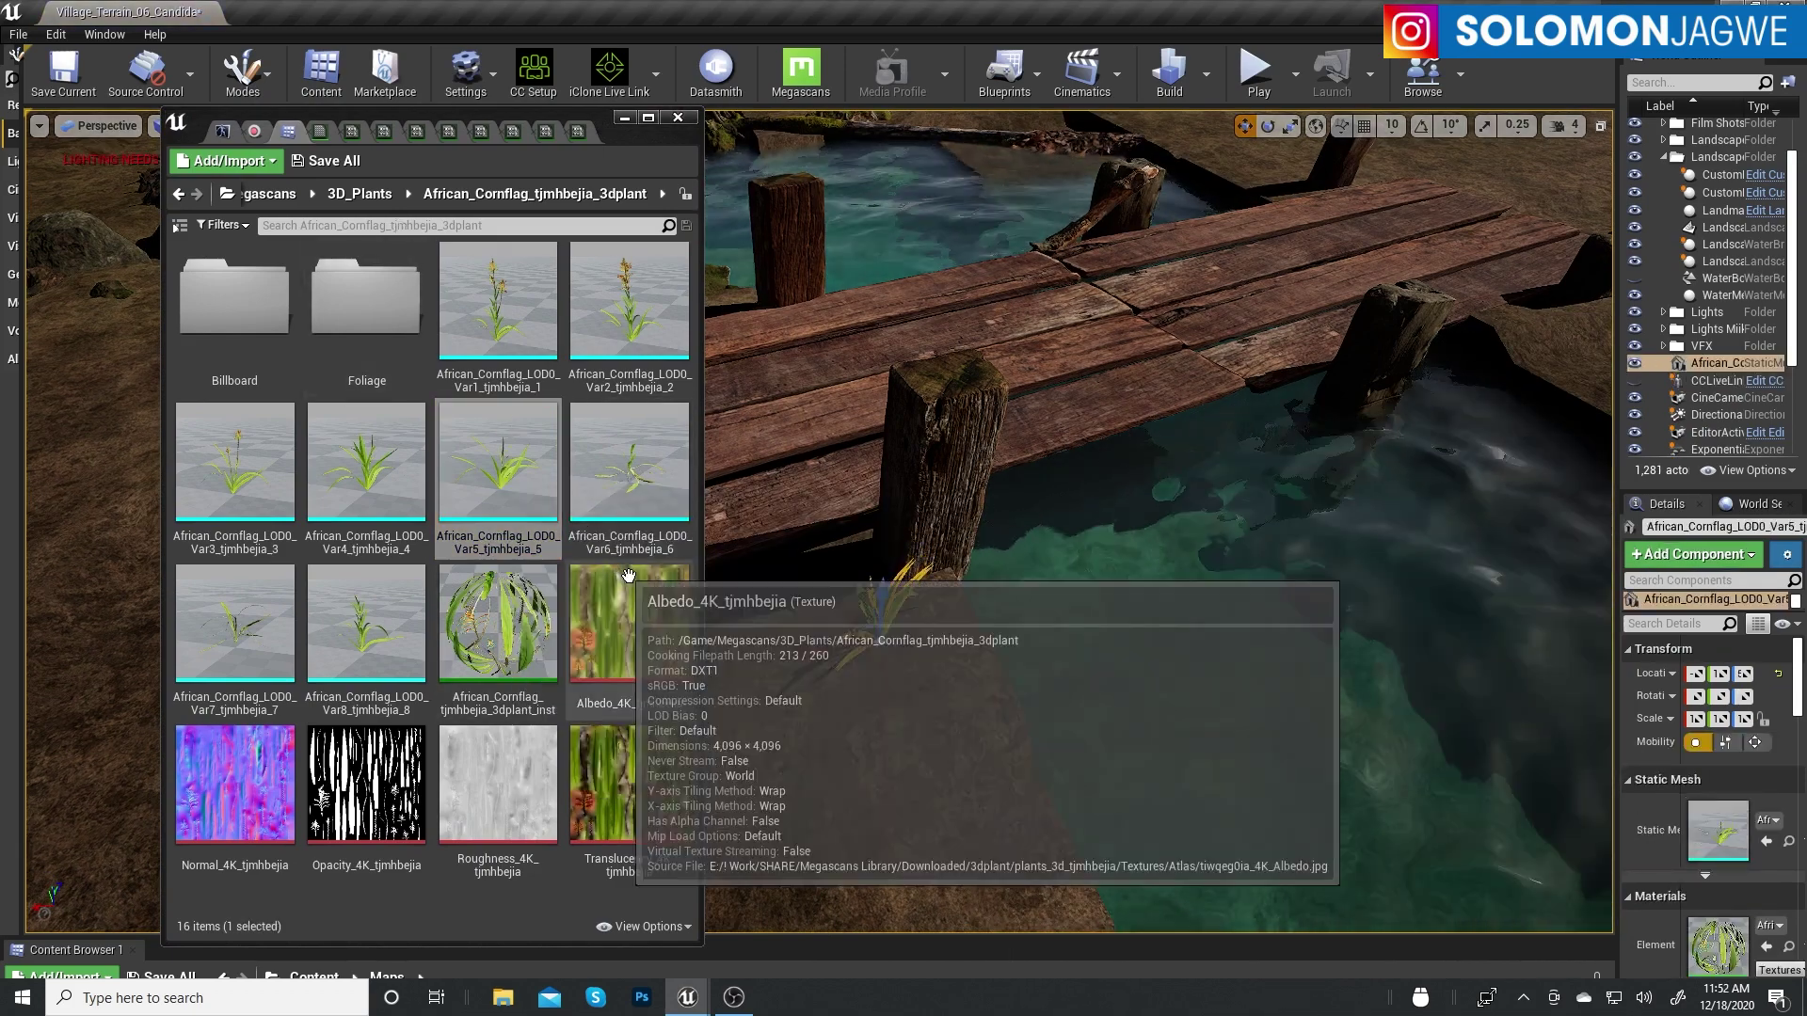
{"action": "left_click_drag", "start_coordinate": [630, 301], "coordinate": [809, 461]}
{"action": "left_click_drag", "start_coordinate": [498, 301], "coordinate": [974, 640]}
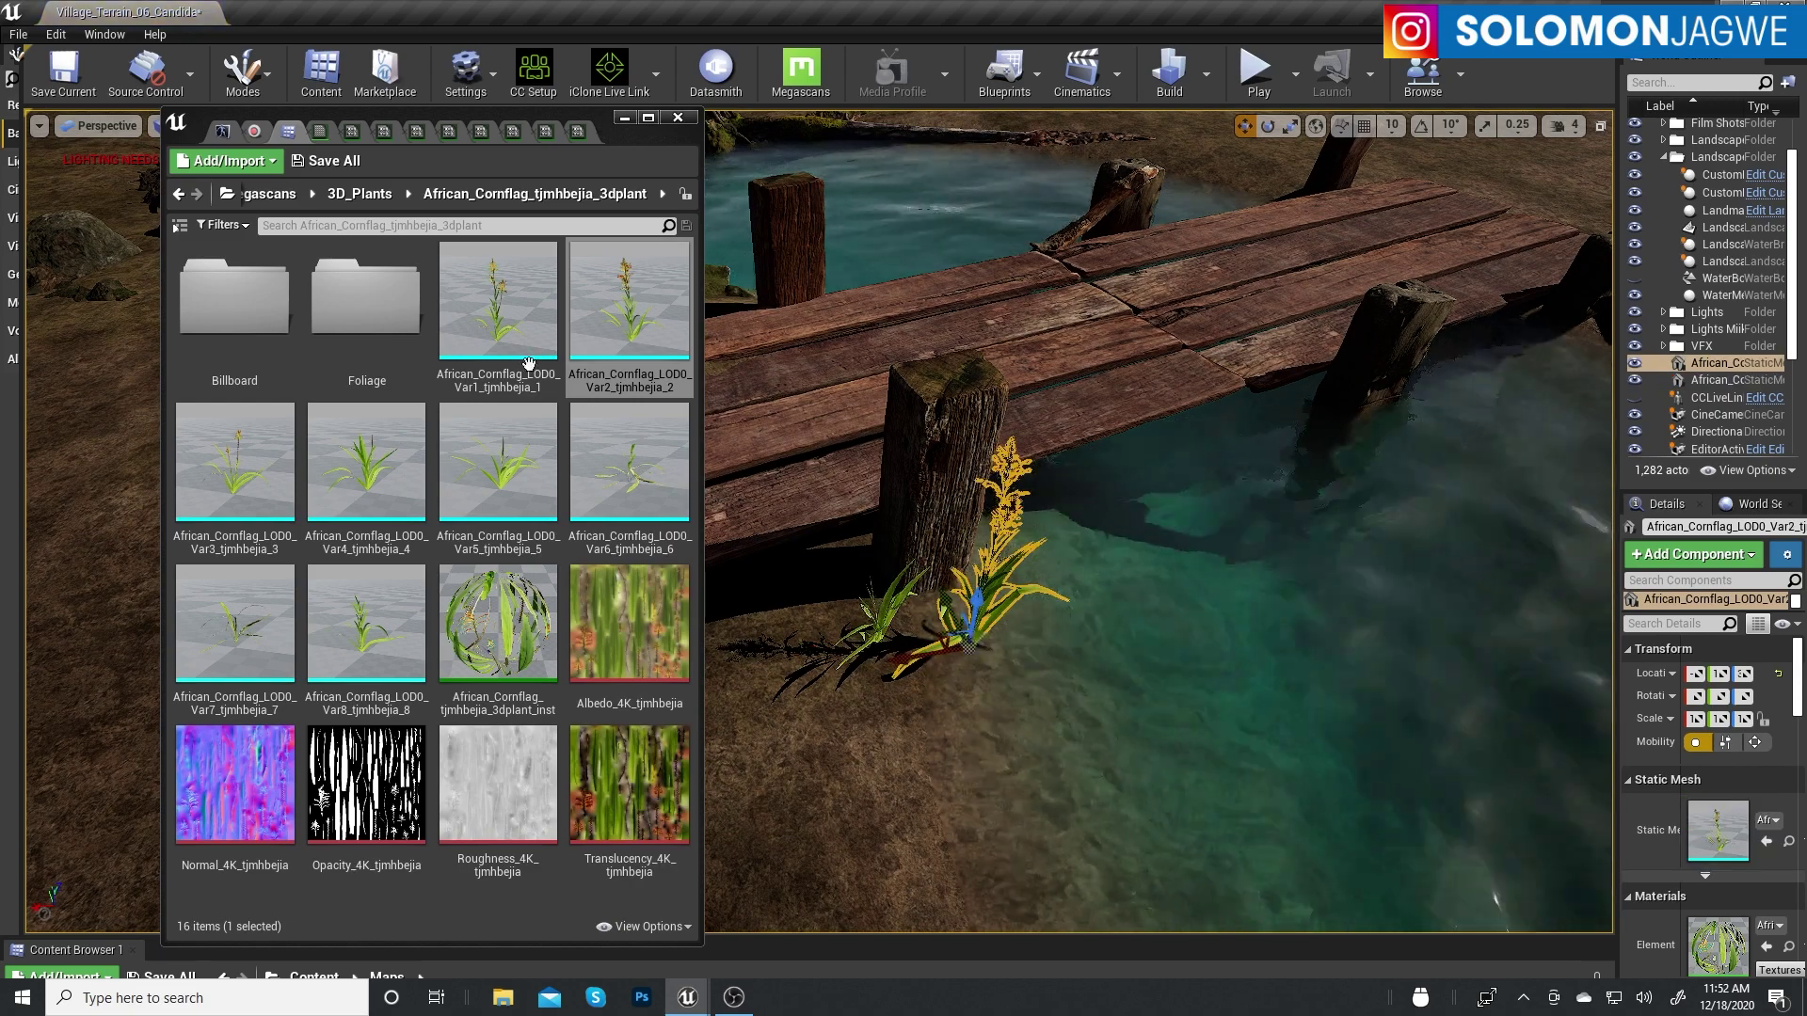
Rotate the left Cornflag plant about its vertical axis, then return to the 3D_Plants folder
{"action": "left_click", "coordinate": [832, 636]}
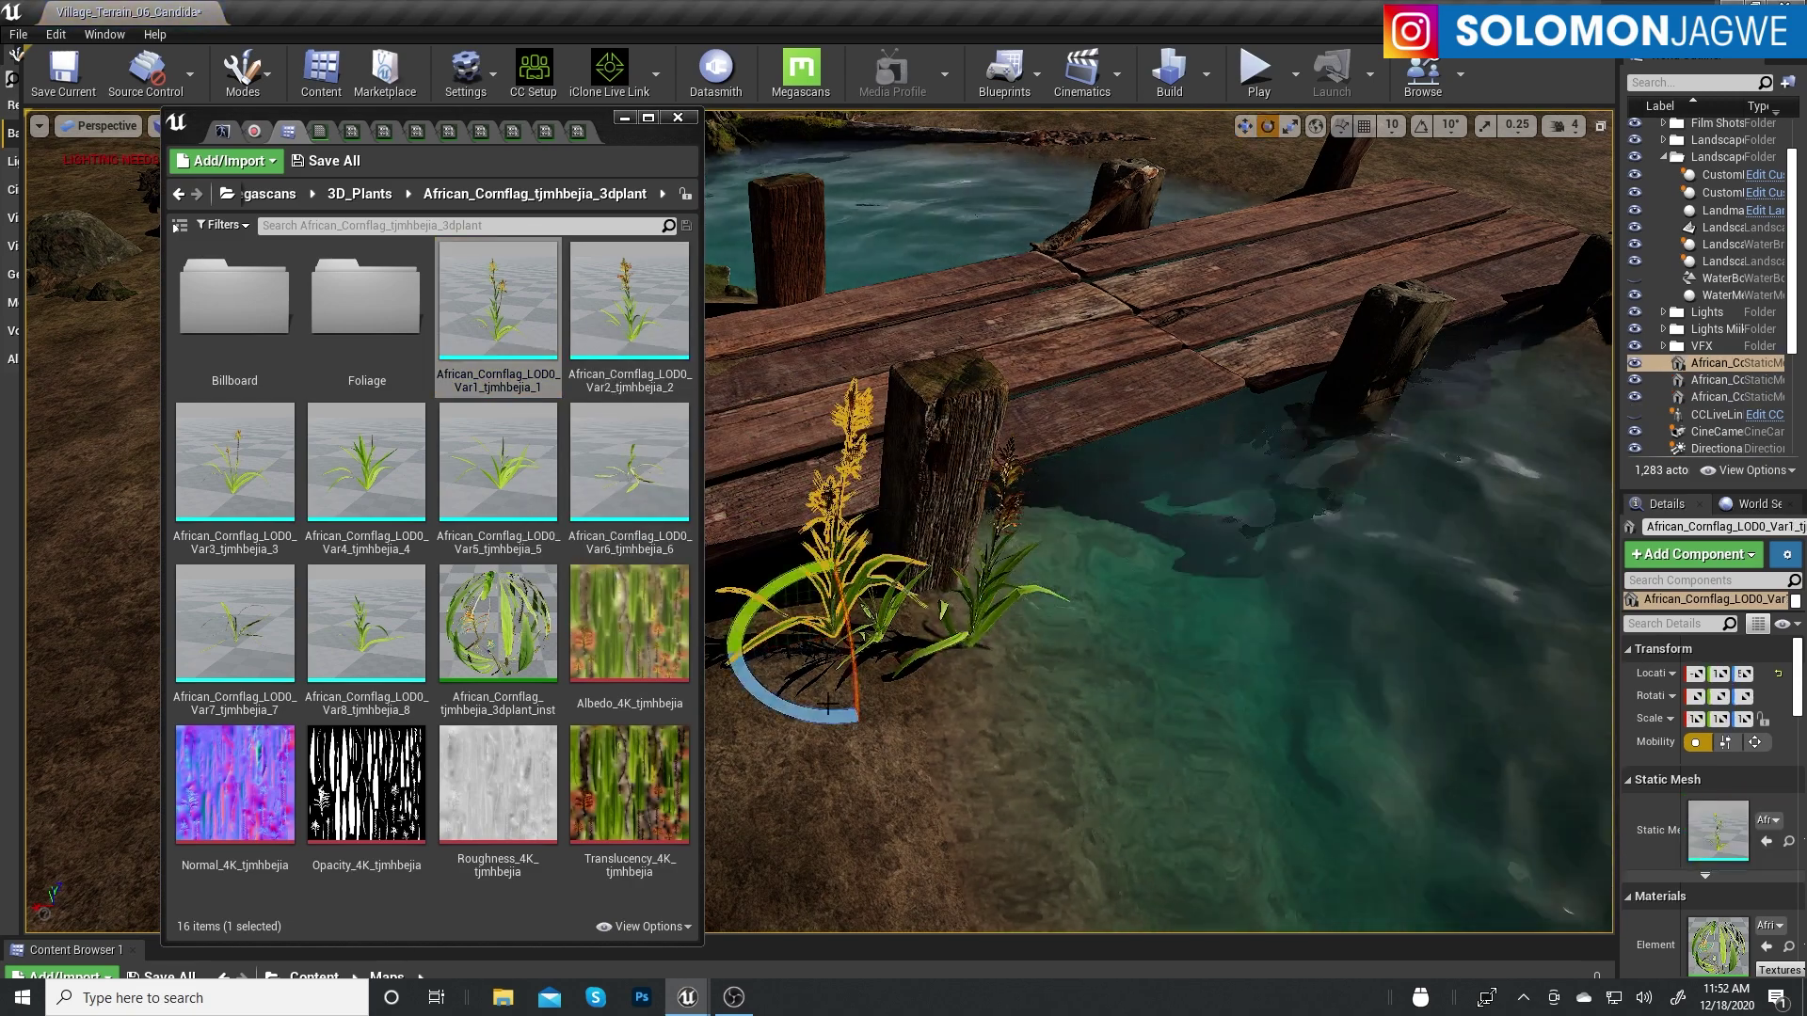
{"action": "left_click_drag", "start_coordinate": [827, 704], "coordinate": [931, 621]}
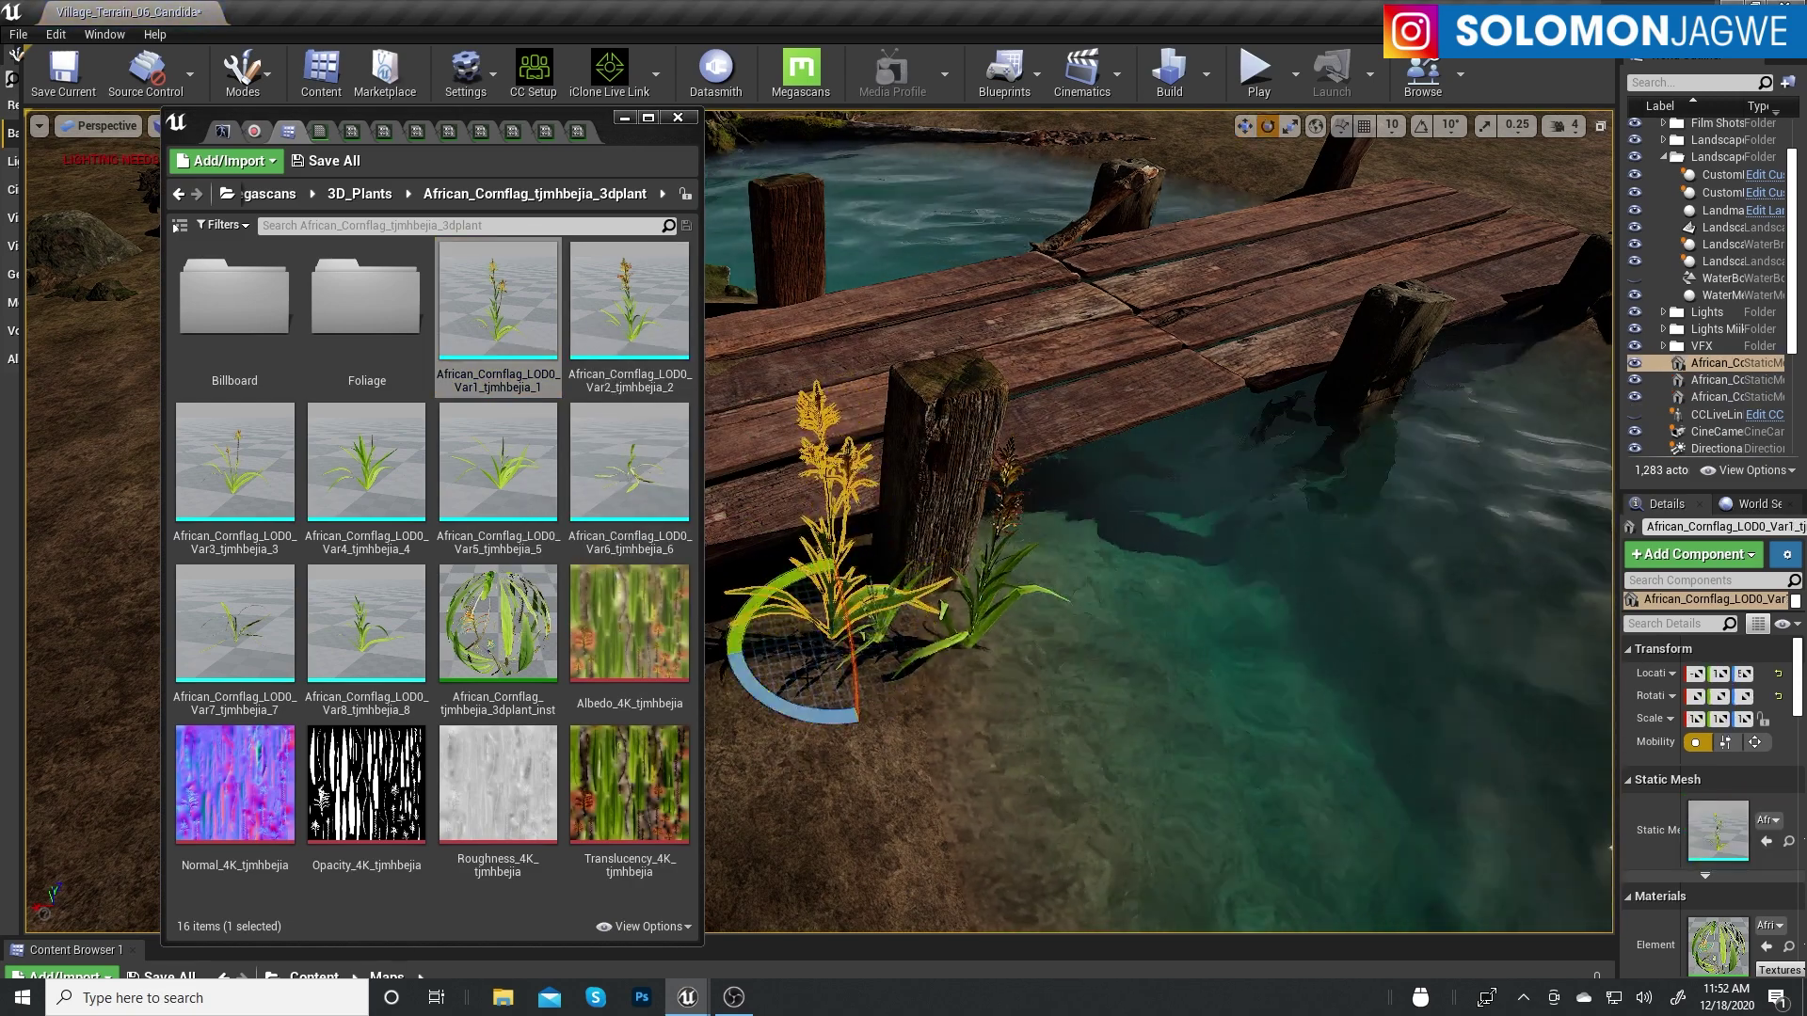
{"action": "right_click_drag", "start_coordinate": [931, 621], "coordinate": [809, 612]}
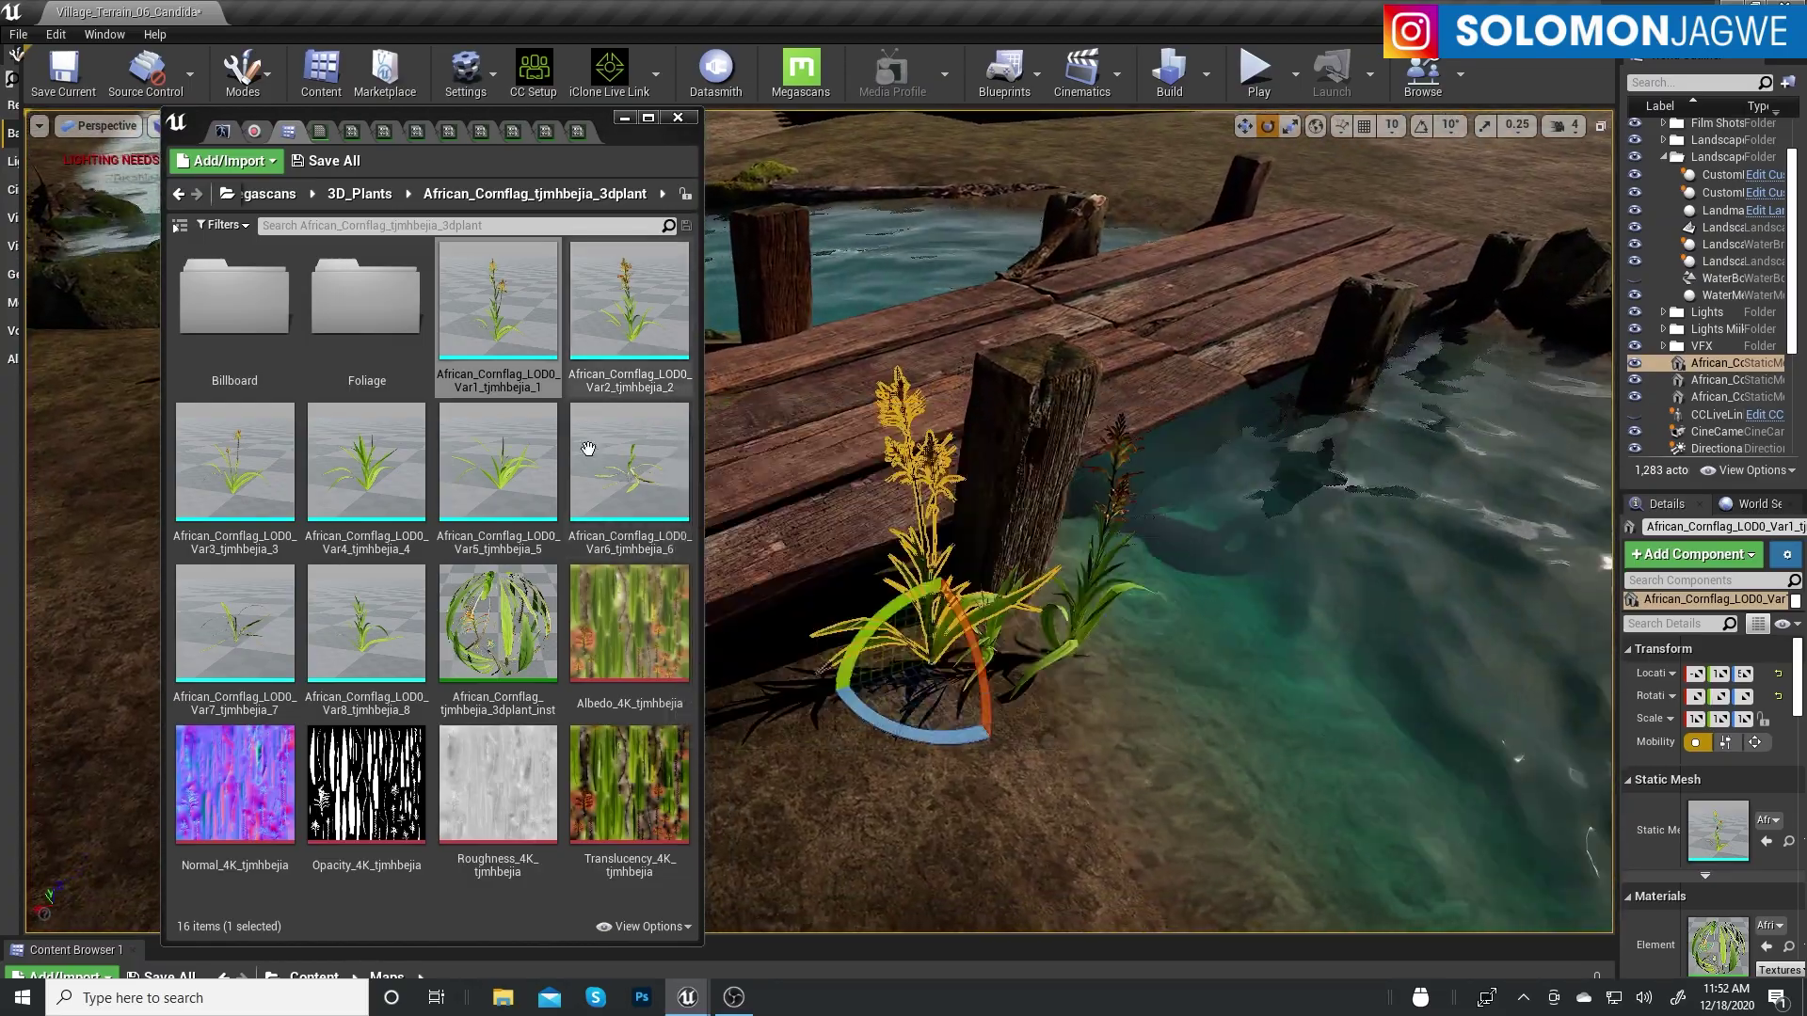
{"action": "left_click", "coordinate": [359, 194]}
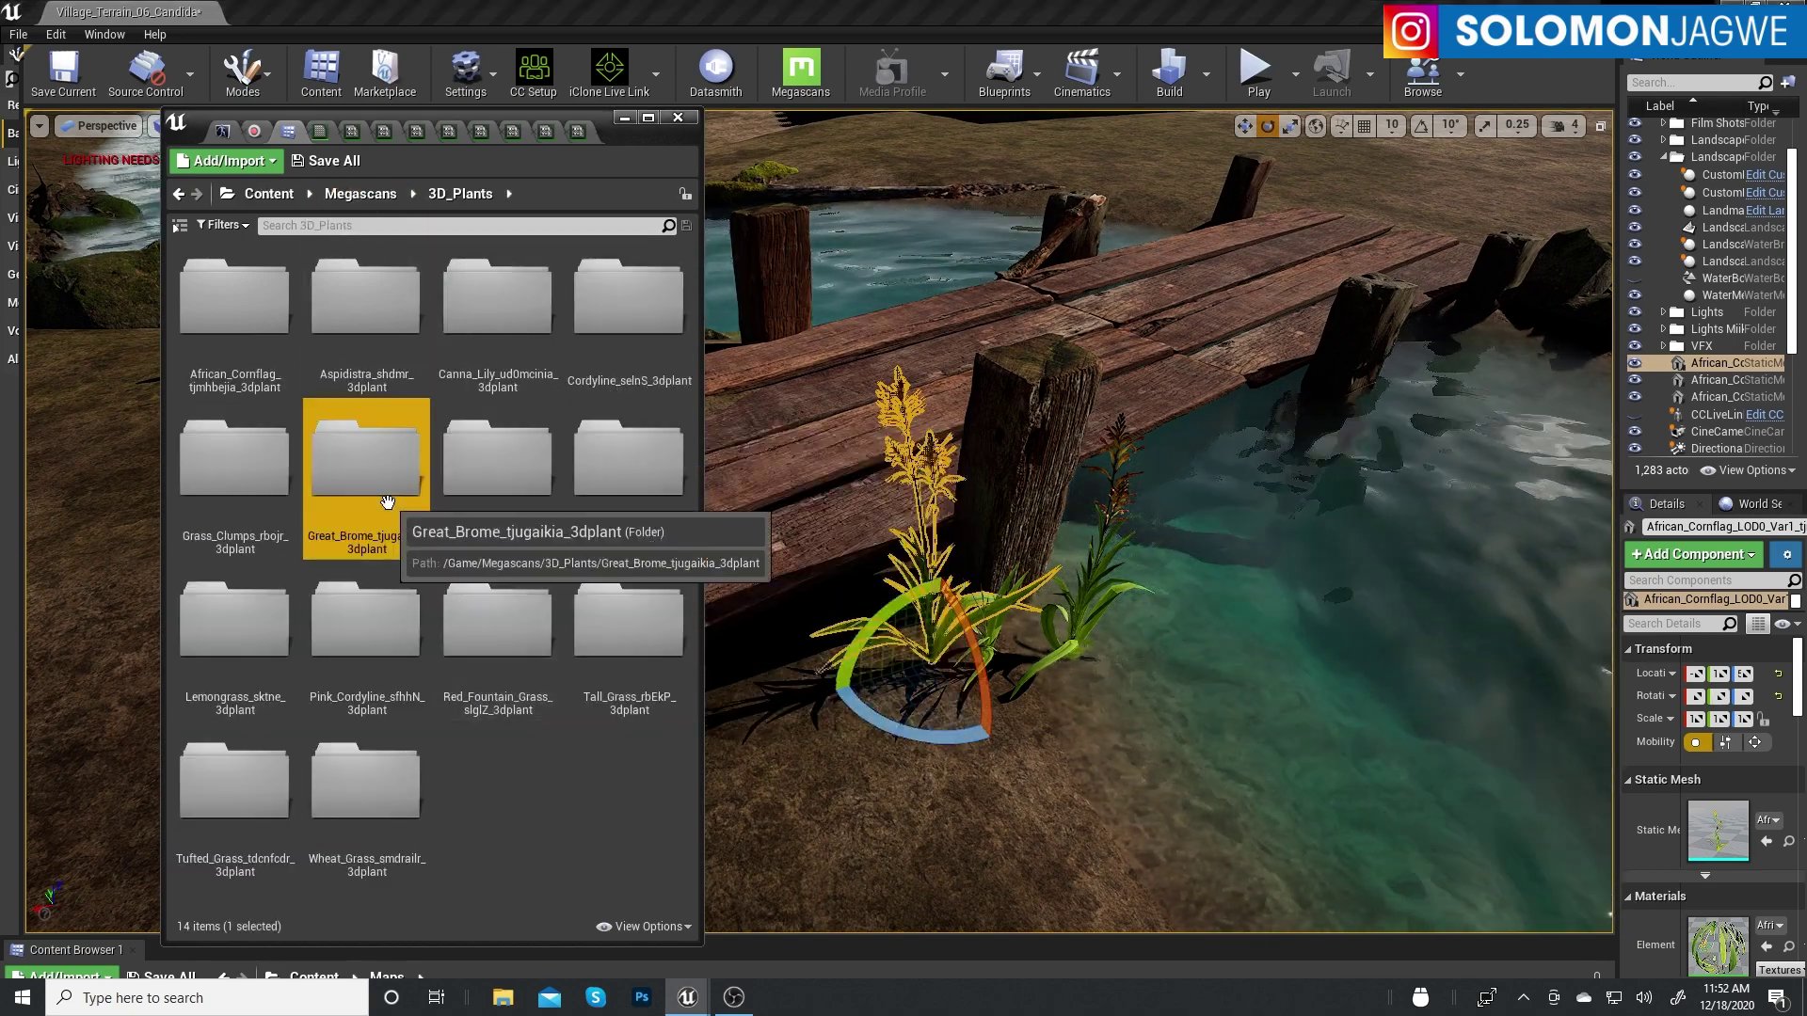
Place a Red Fountain Grass LOD0_Var2 plant on the bank by the bridge
{"action": "double_click", "coordinate": [387, 501]}
{"action": "left_click", "coordinate": [376, 196]}
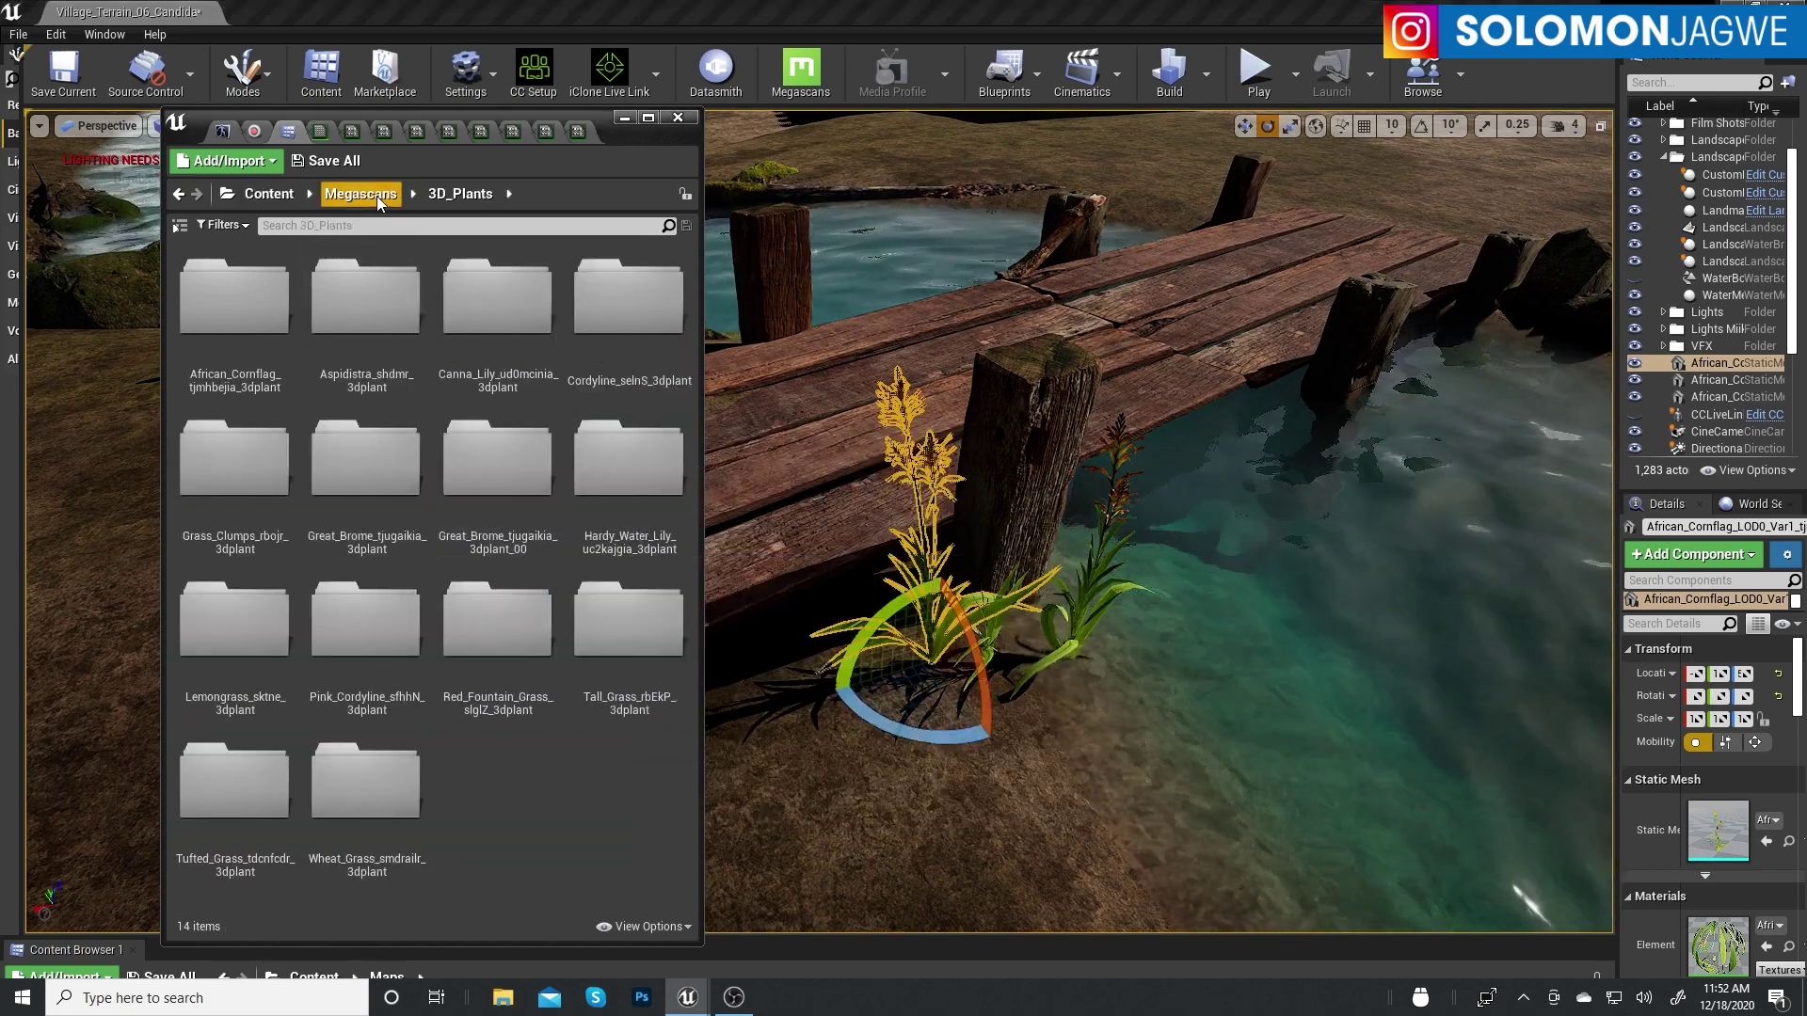
{"action": "double_click", "coordinate": [517, 631]}
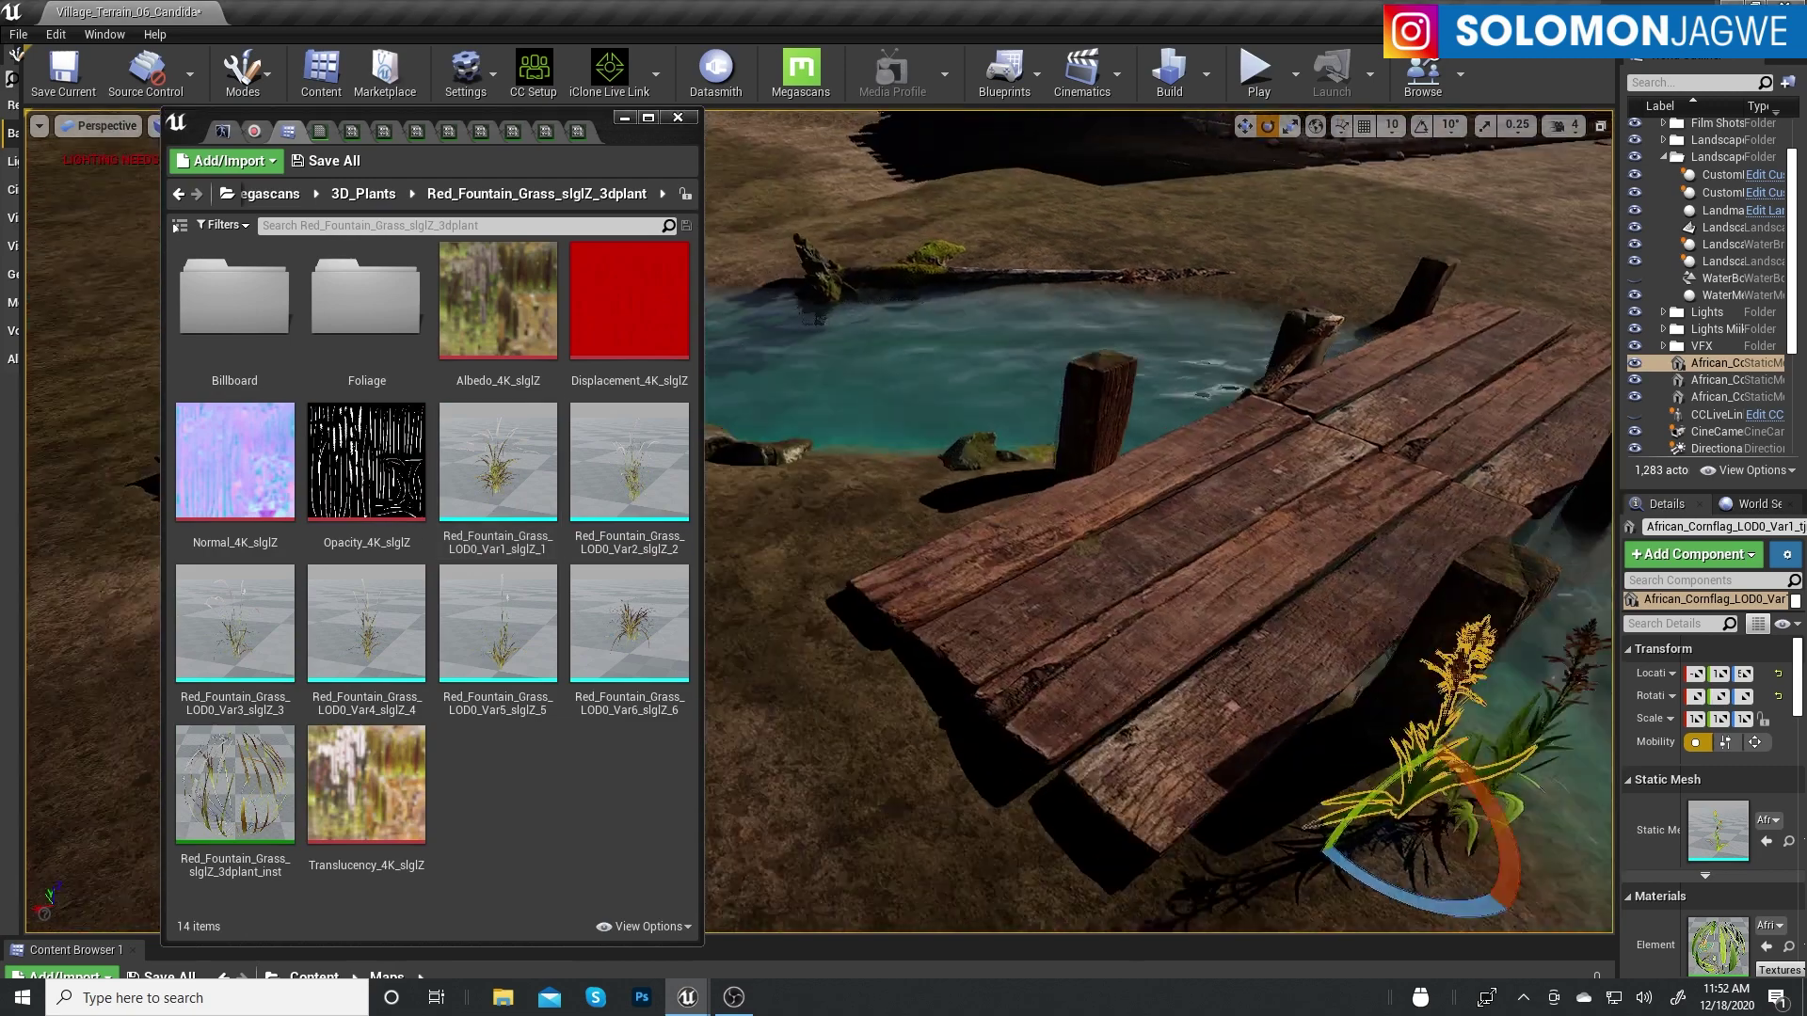
{"action": "left_click_drag", "start_coordinate": [629, 461], "coordinate": [1081, 522]}
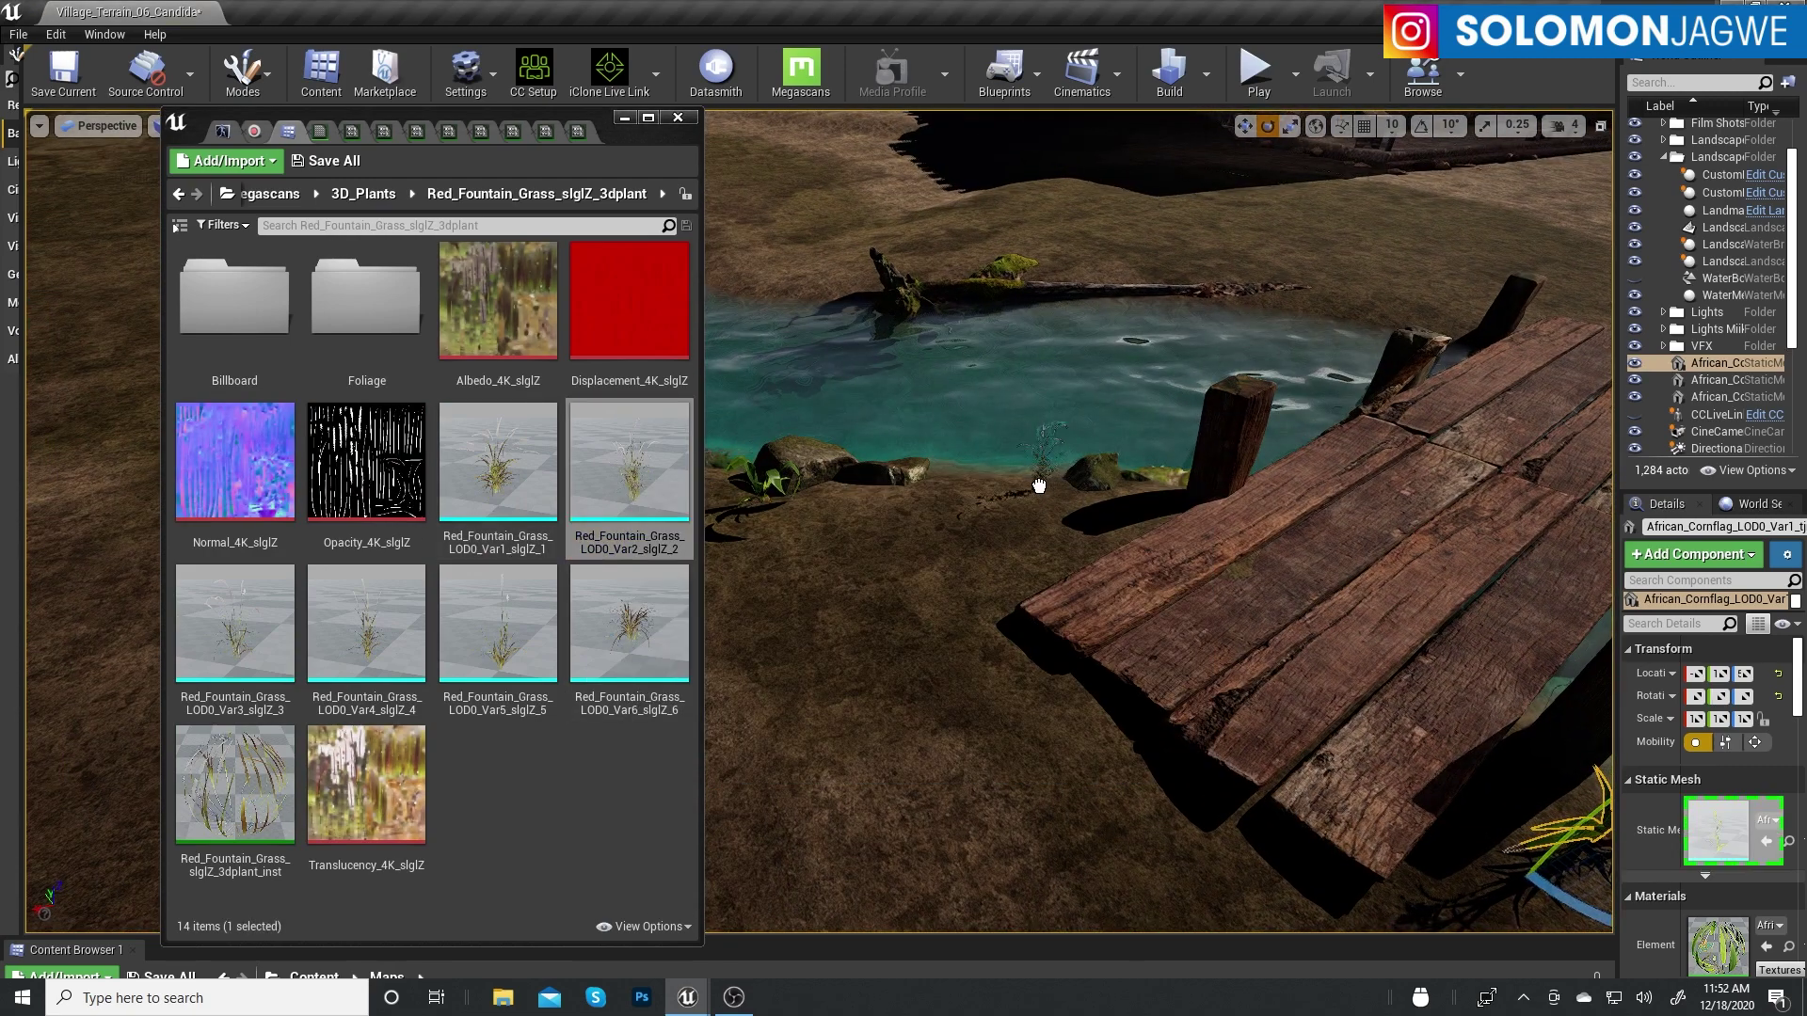
Browse Megascans > 3D_Assets, check the wood log assembly folder, and return to 3D_Assets
{"action": "left_click", "coordinate": [270, 193]}
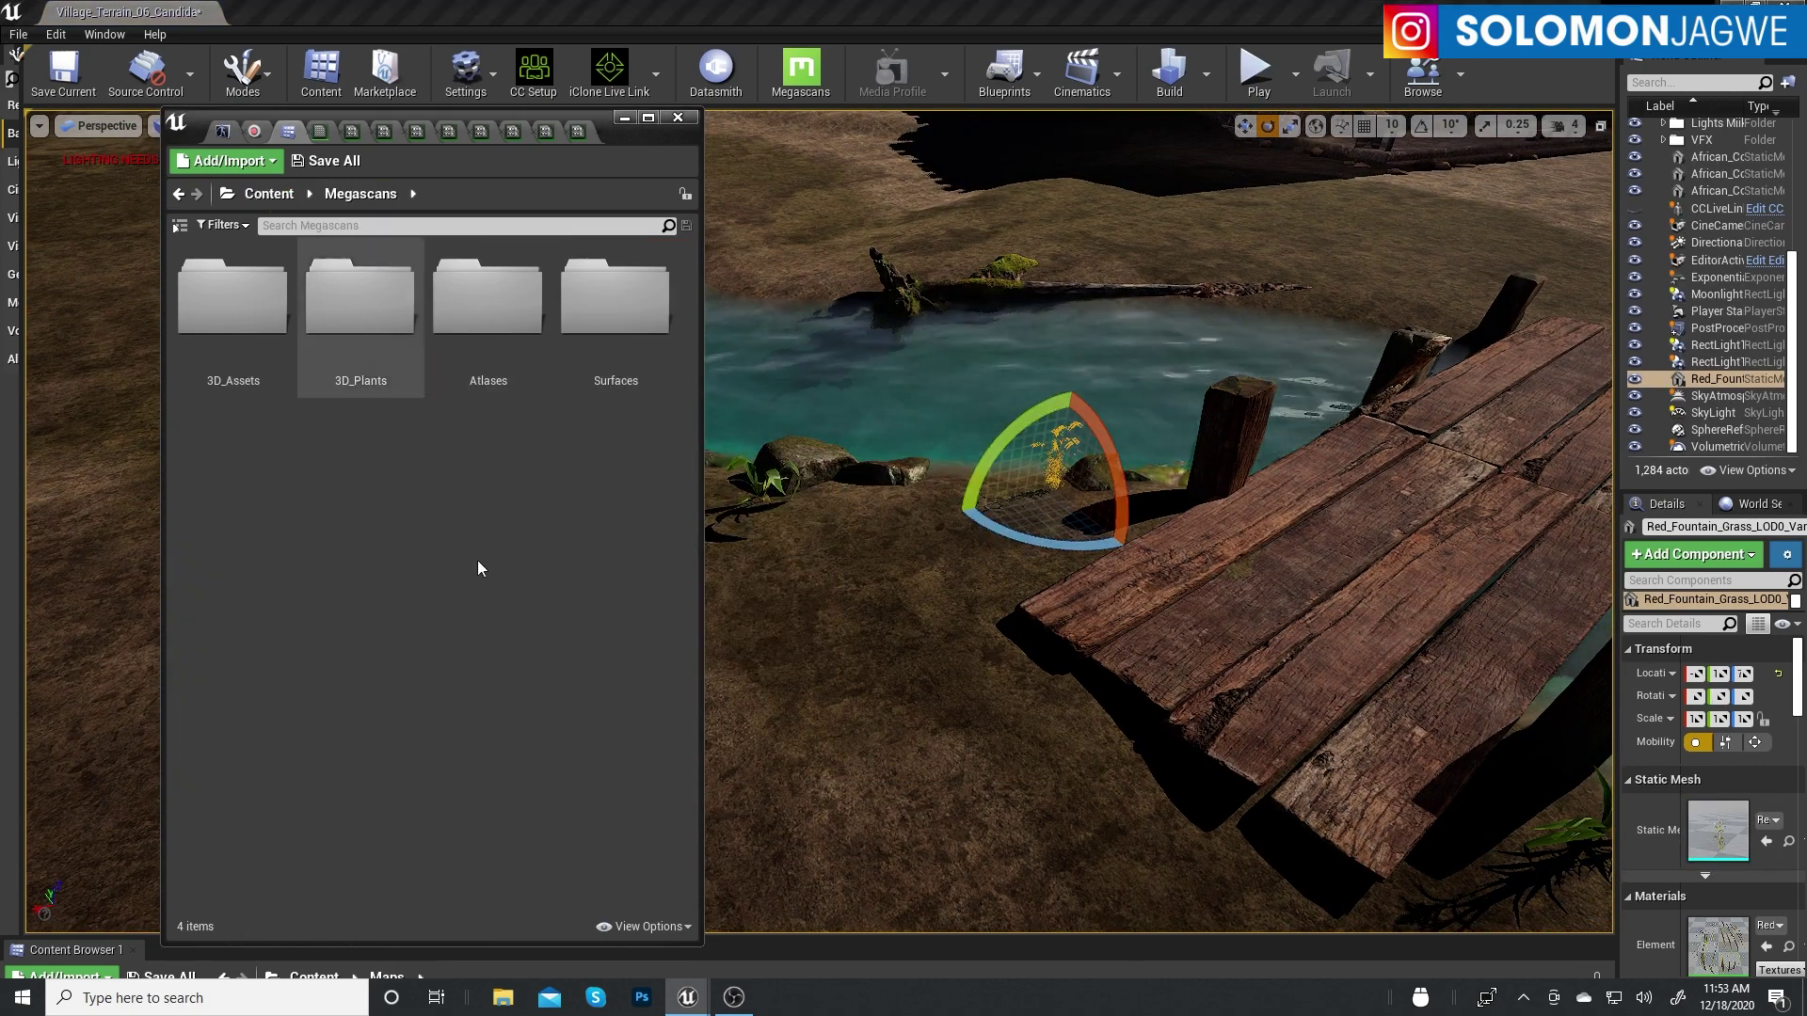
{"action": "double_click", "coordinate": [233, 301]}
{"action": "scroll", "coordinate": [480, 583], "scroll_direction": "down", "scroll_amount": 2}
{"action": "double_click", "coordinate": [485, 649]}
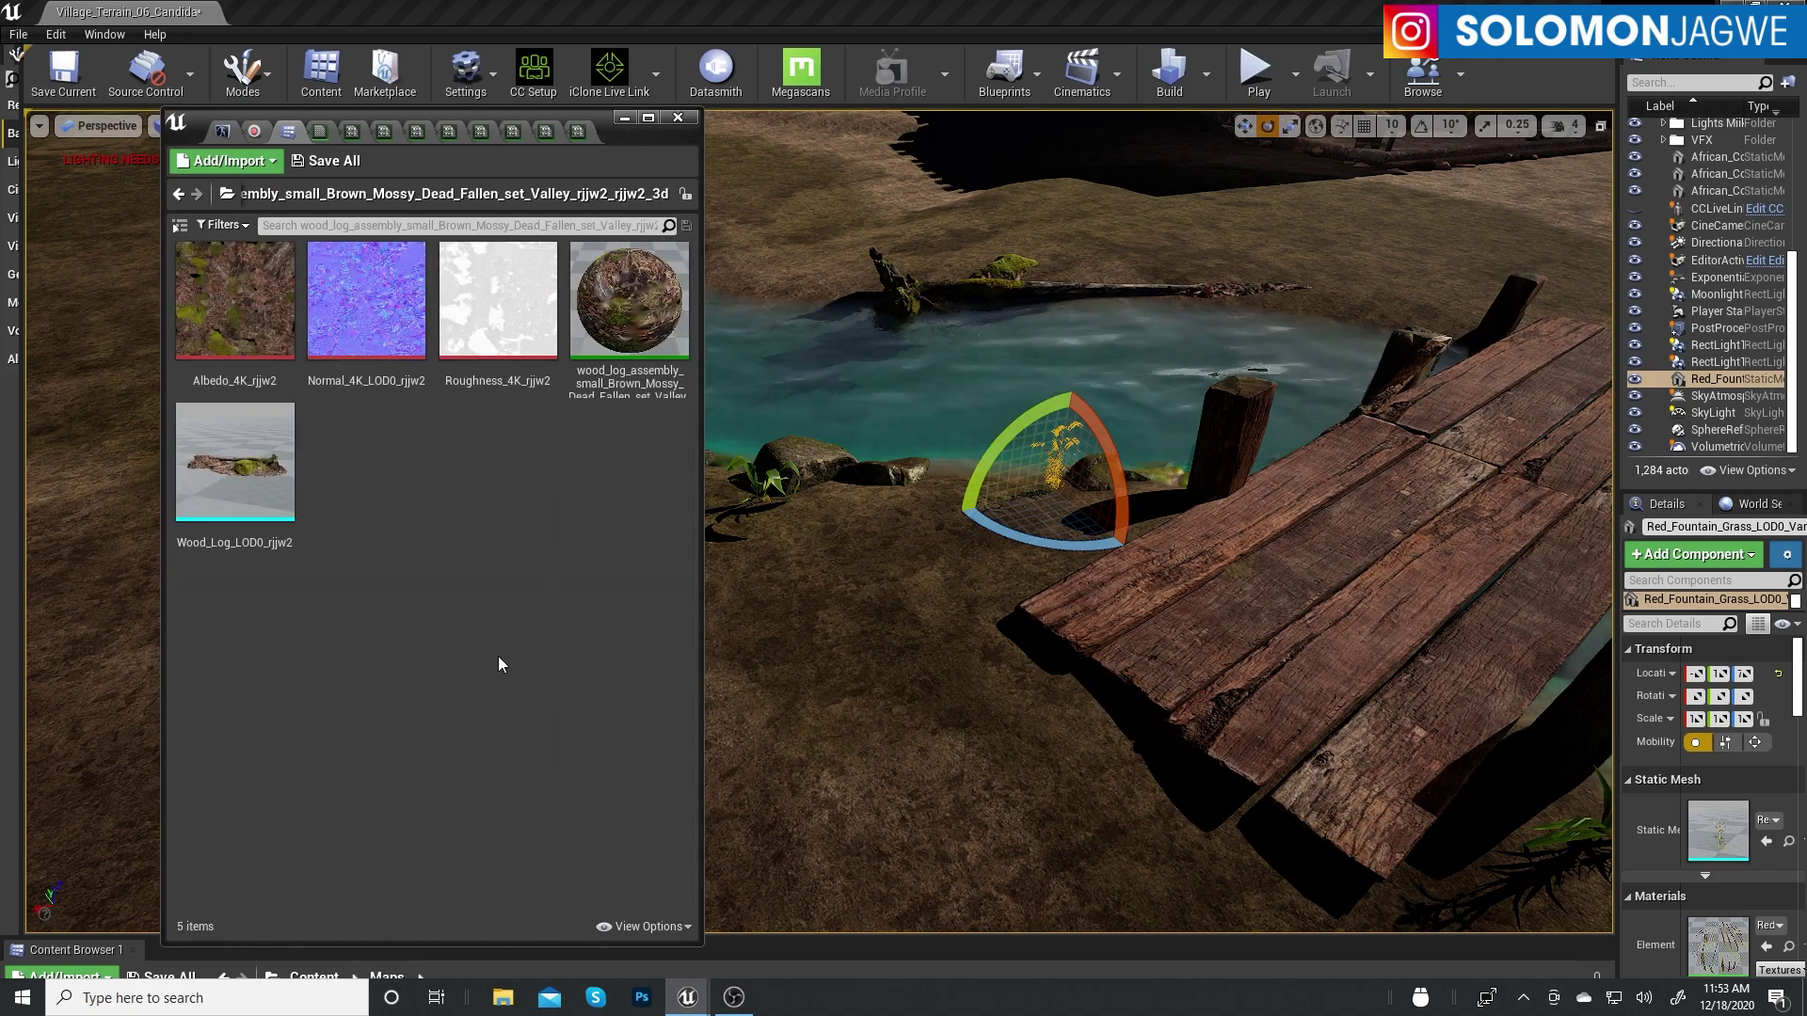
{"action": "left_click_drag", "start_coordinate": [701, 282], "coordinate": [758, 282]}
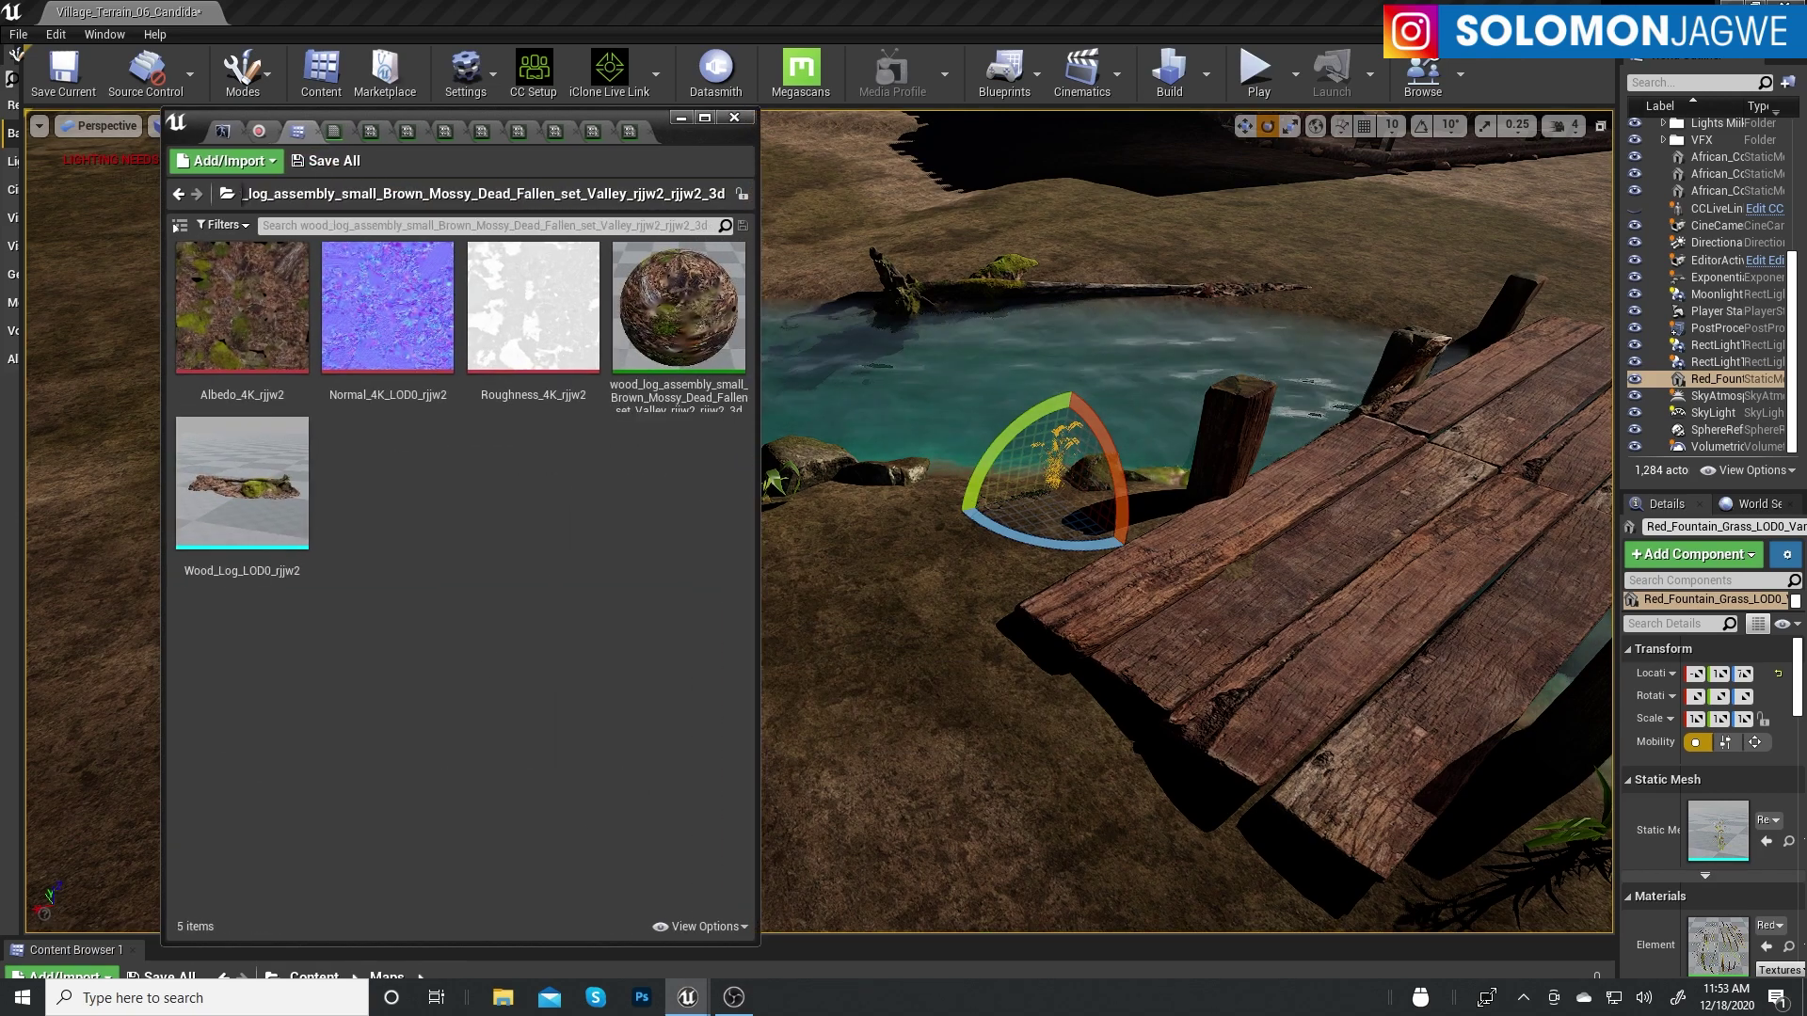
{"action": "right_click_drag", "start_coordinate": [1185, 517], "coordinate": [1185, 517]}
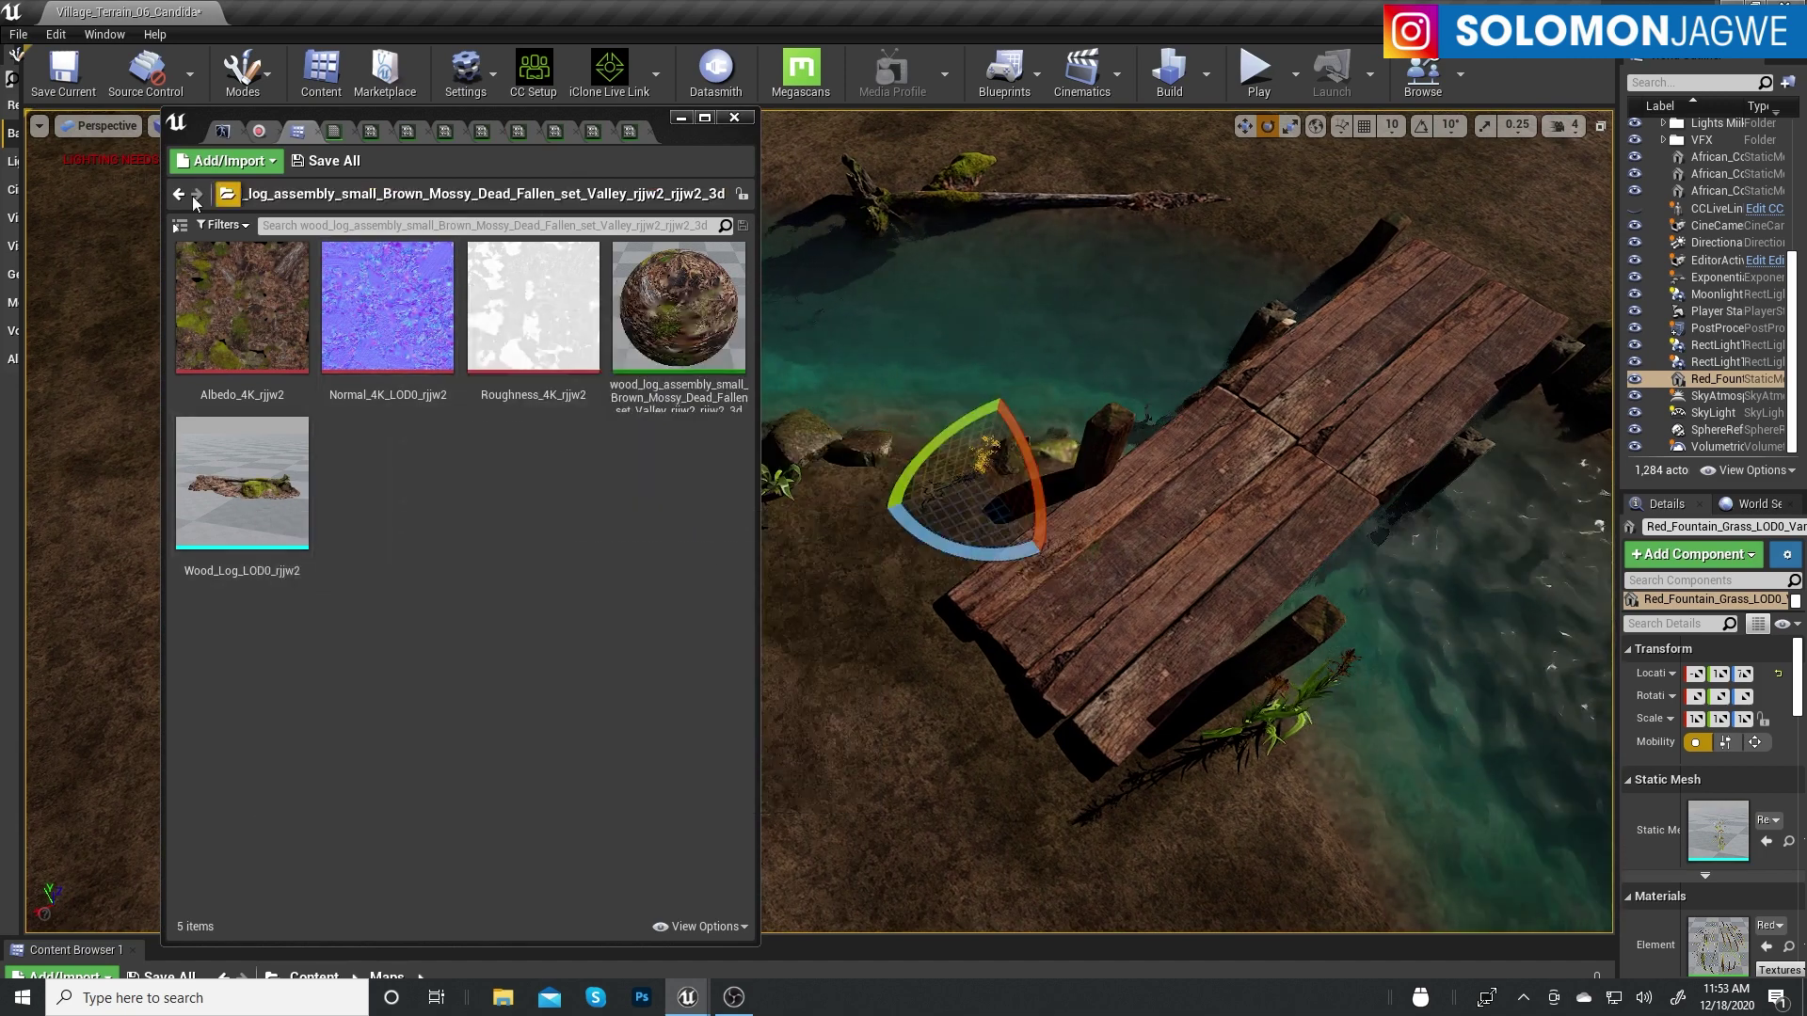
{"action": "left_click", "coordinate": [179, 194]}
{"action": "scroll", "coordinate": [691, 664], "scroll_direction": "down", "scroll_amount": 1}
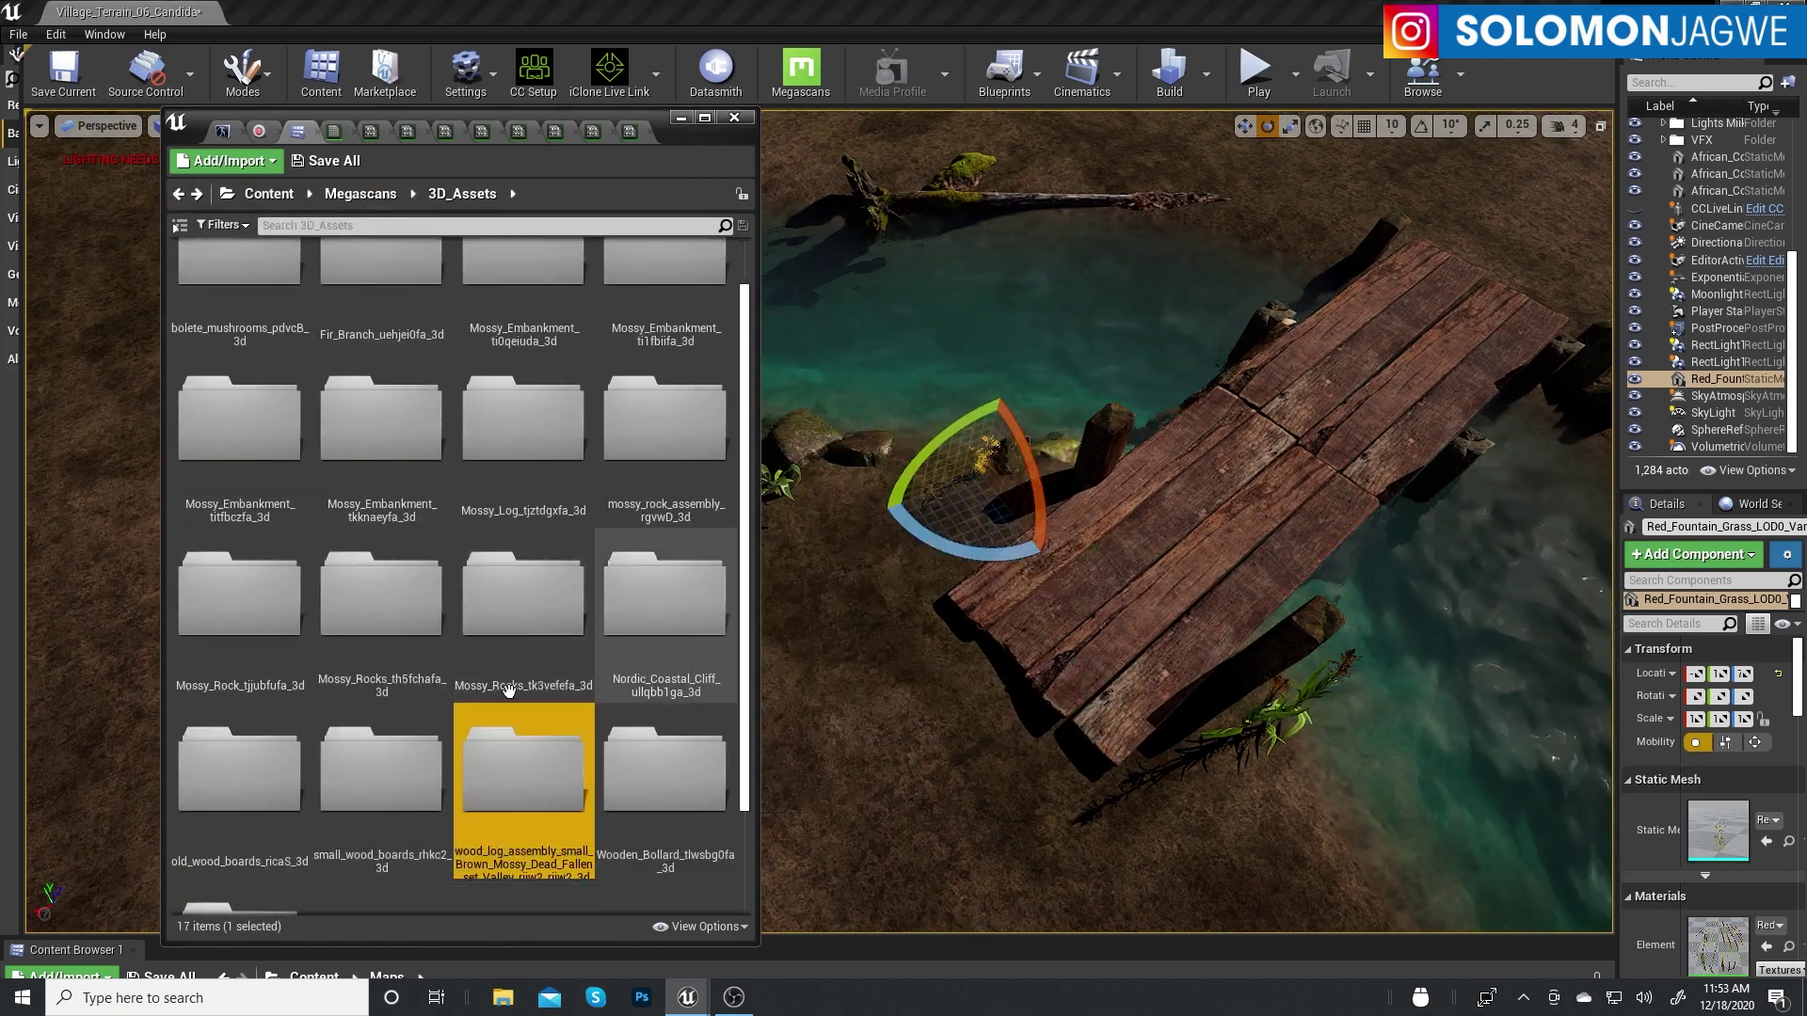
Place a small_wood_boards board, move it onto the dock and rotate it about 63 degrees
{"action": "double_click", "coordinate": [405, 779]}
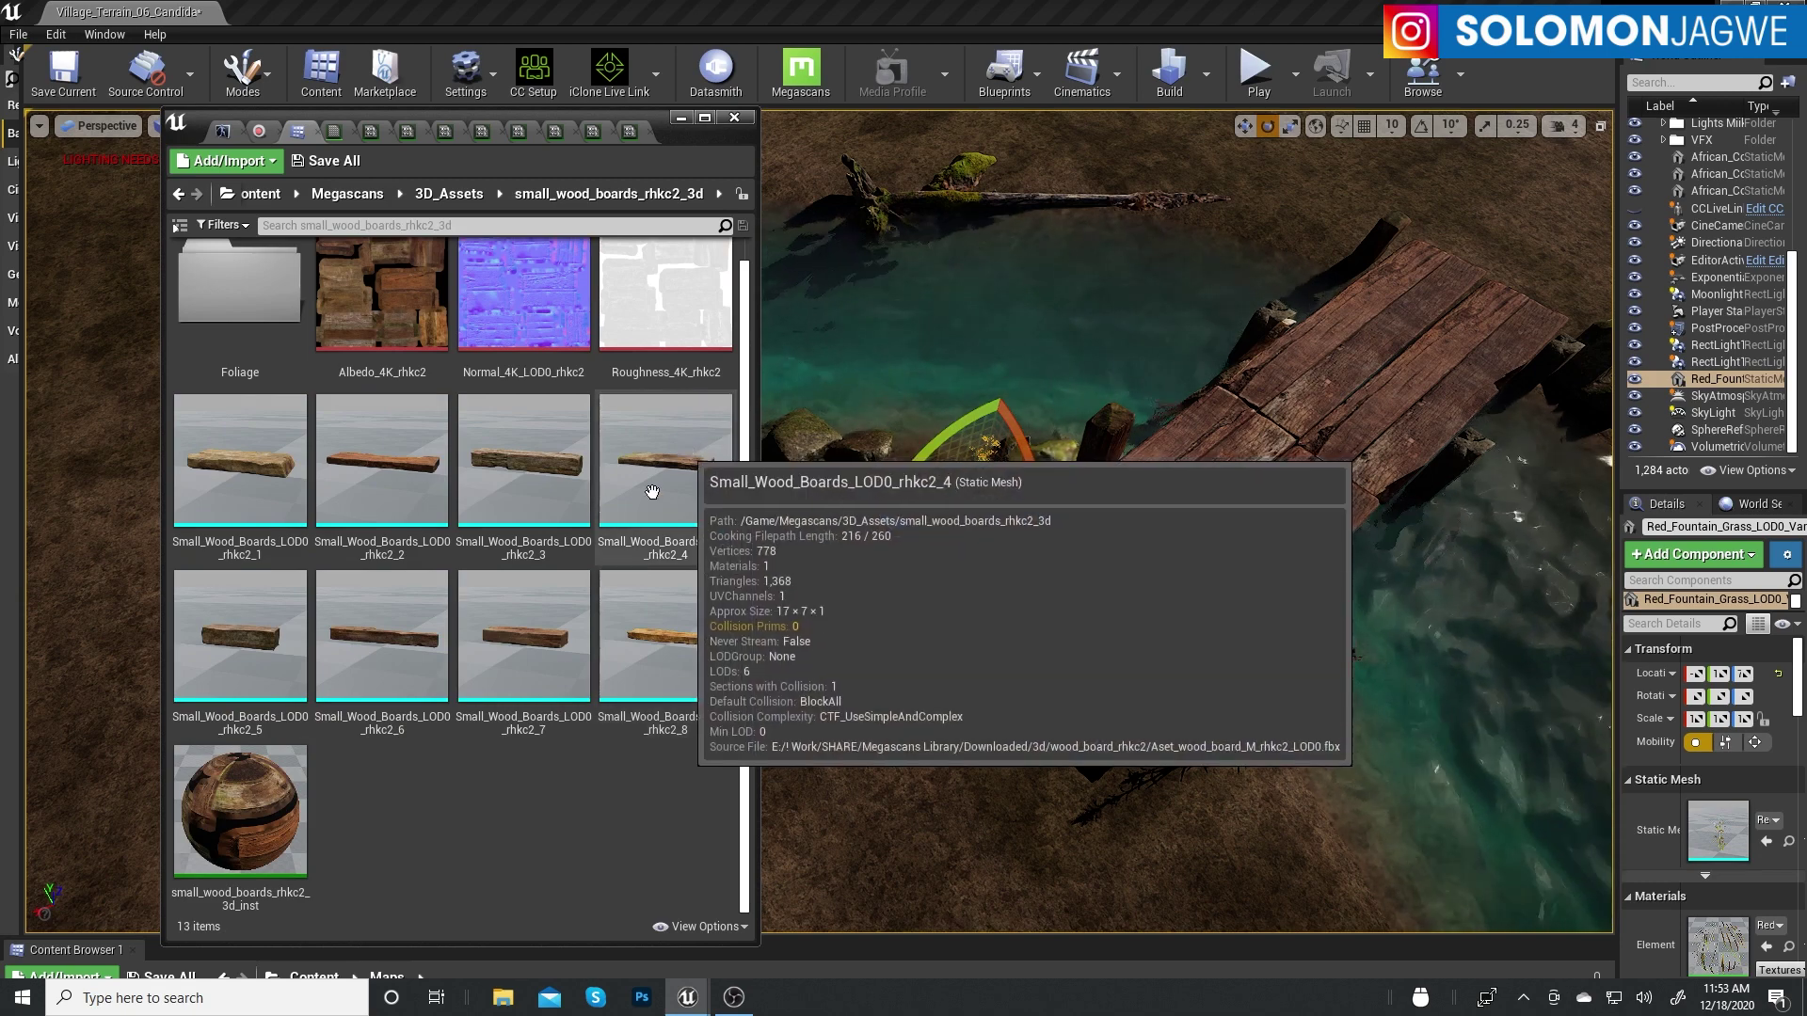
{"action": "left_click_drag", "start_coordinate": [665, 461], "coordinate": [927, 701]}
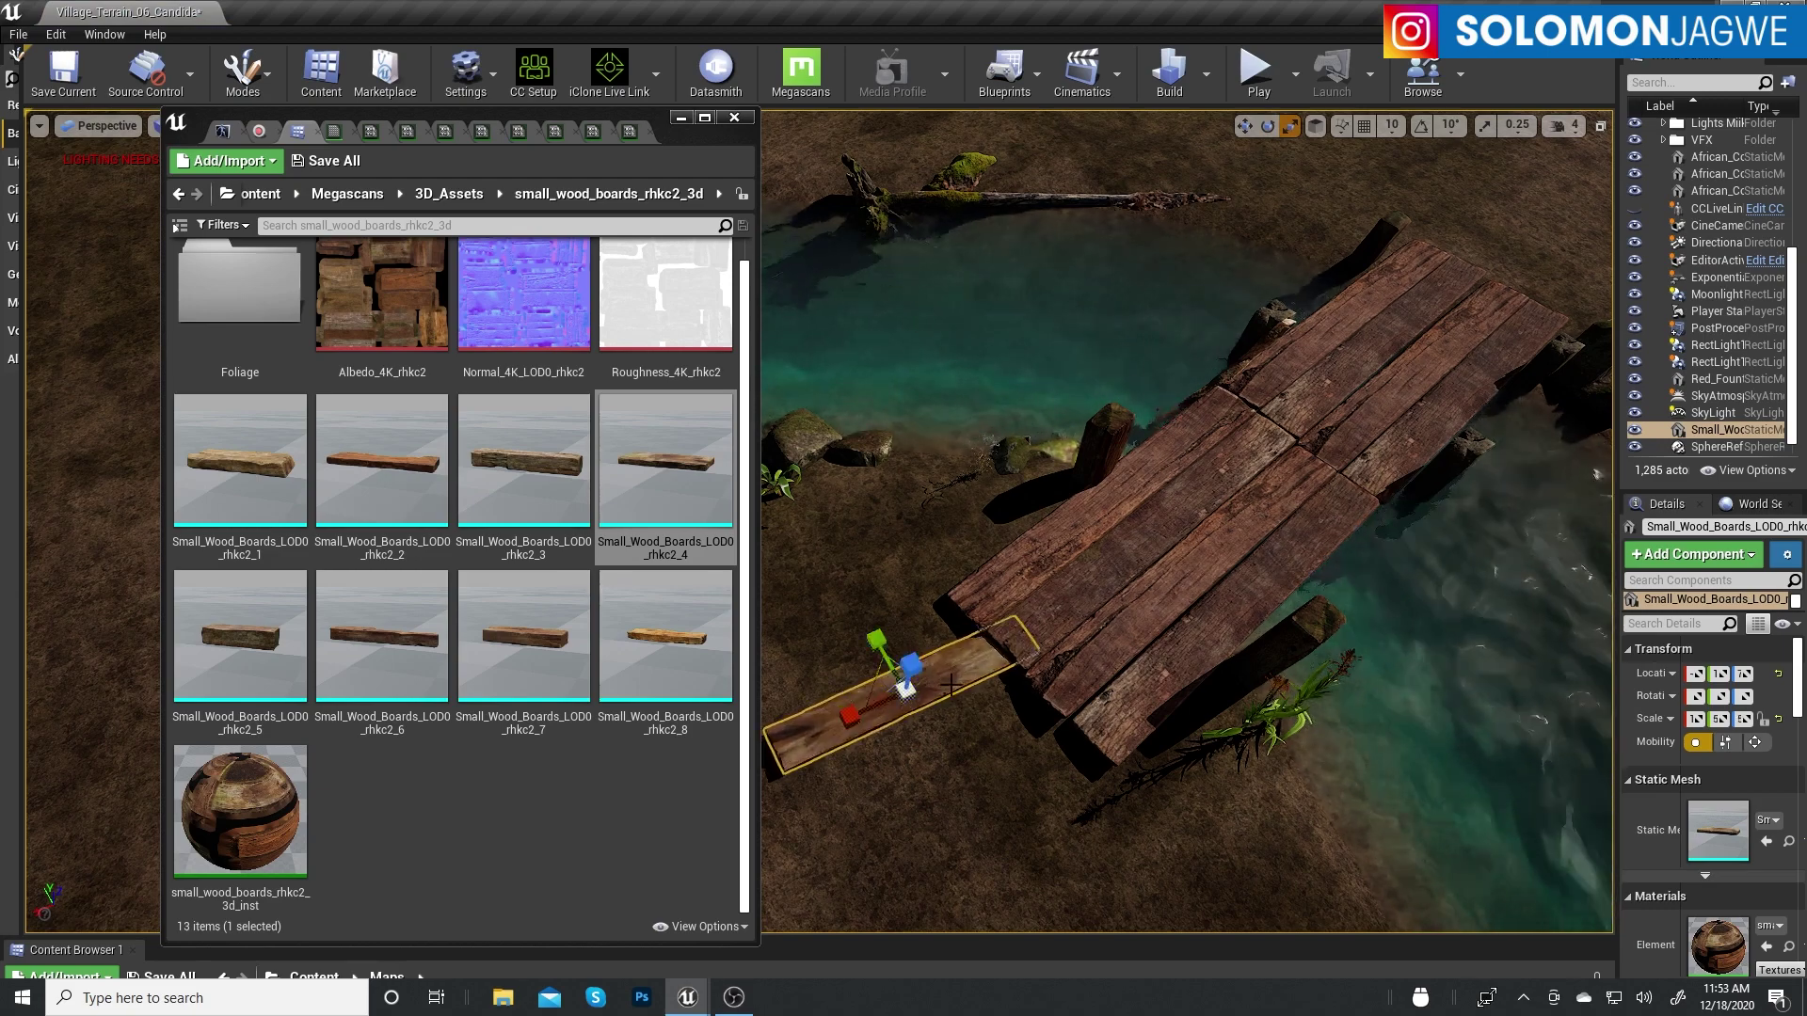
{"action": "left_click_drag", "start_coordinate": [904, 690], "coordinate": [1305, 557]}
{"action": "right_click_drag", "start_coordinate": [1353, 550], "coordinate": [1176, 451]}
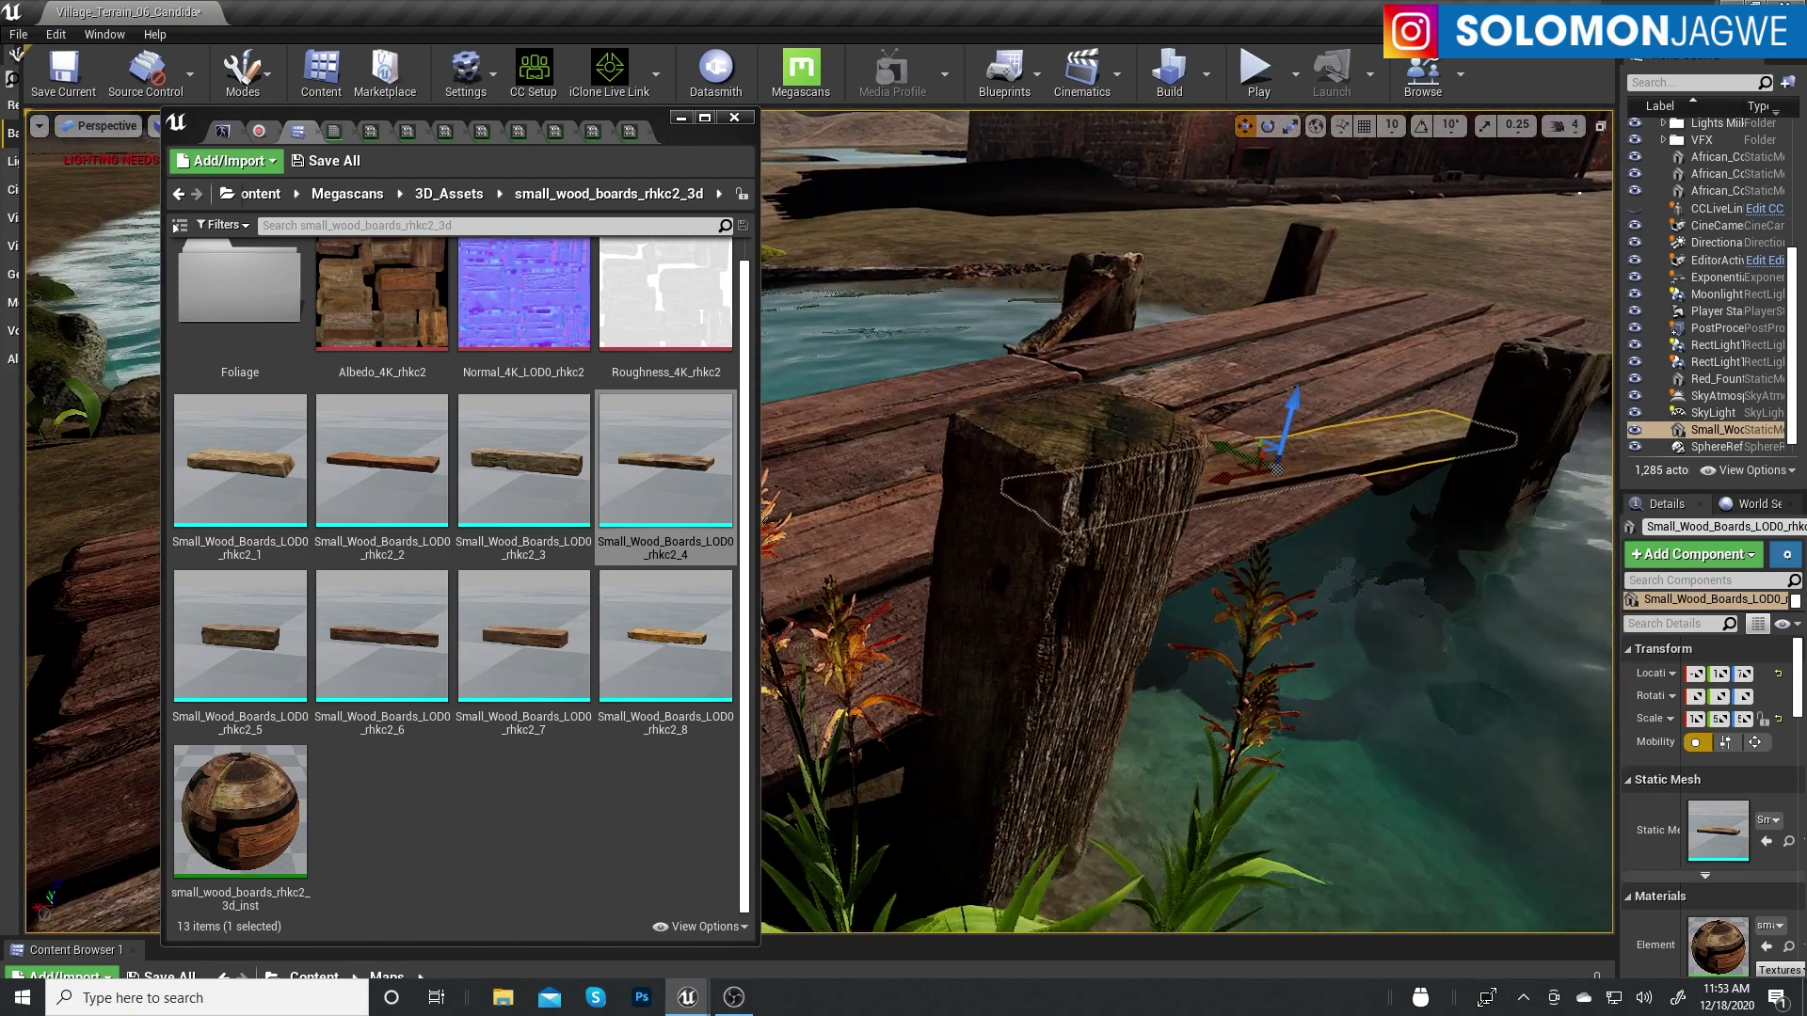
{"action": "key", "text": "e"}
{"action": "left_click_drag", "start_coordinate": [997, 522], "coordinate": [1120, 602]}
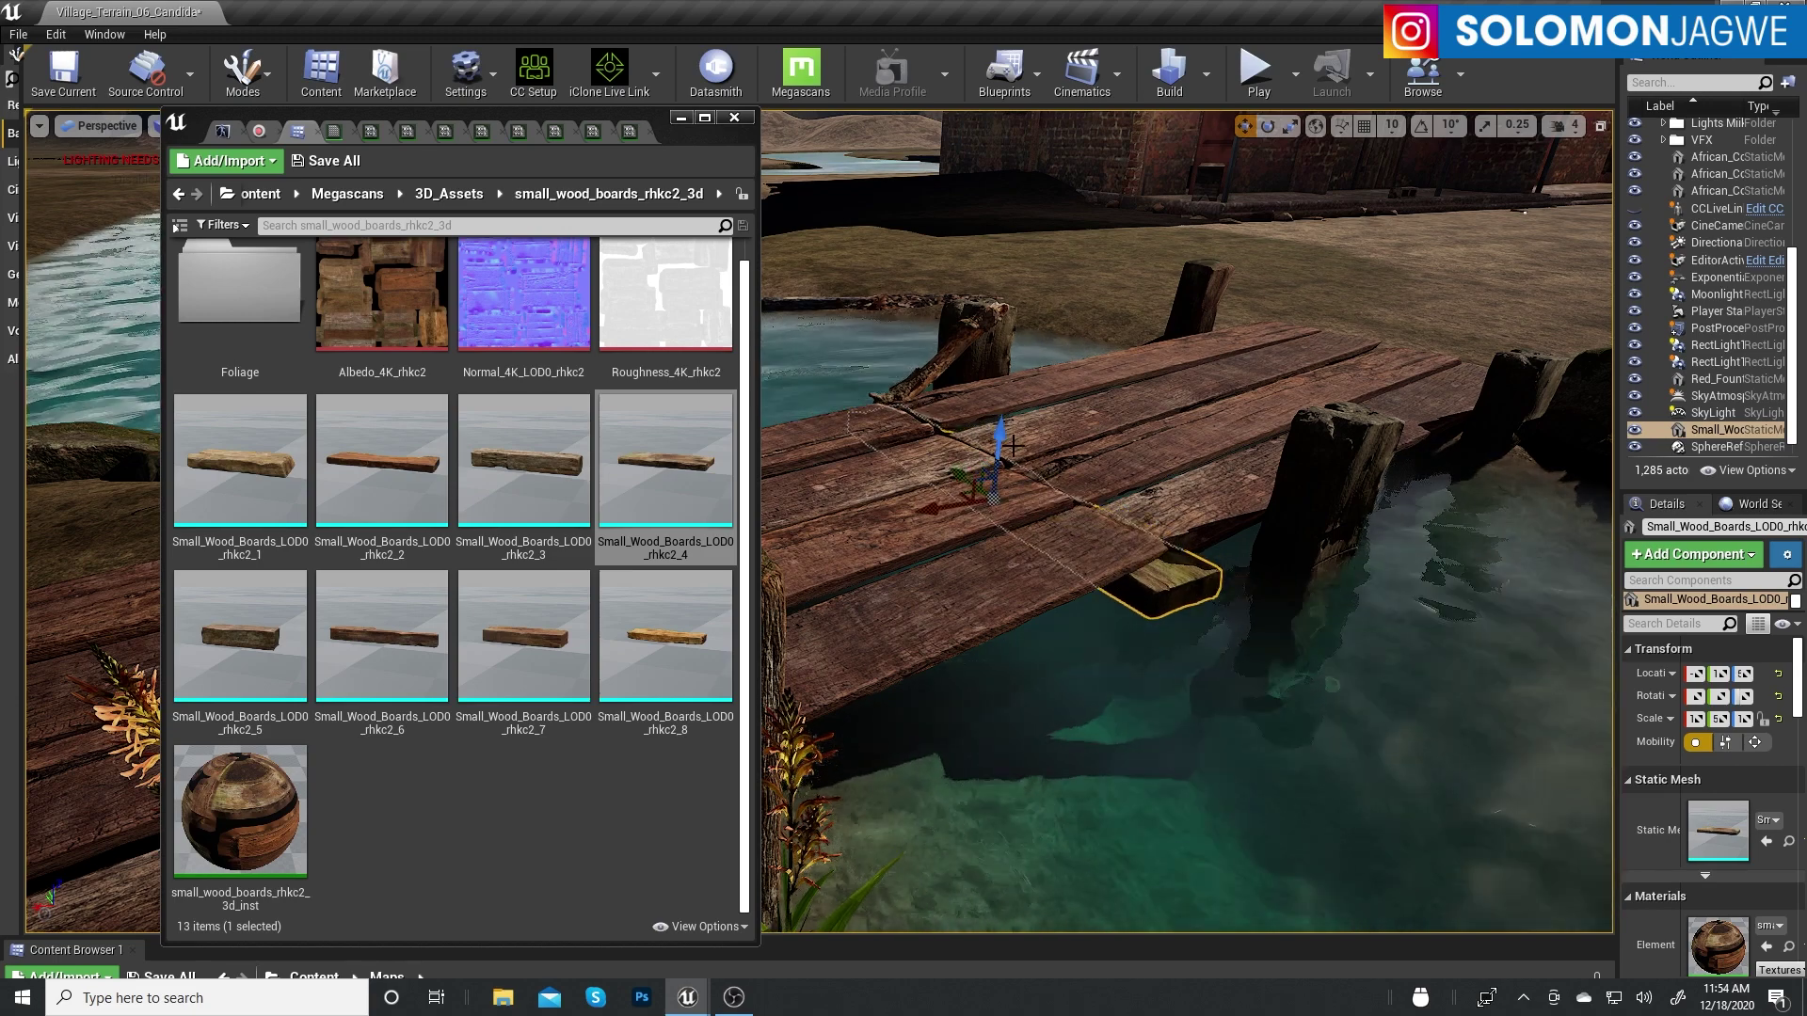
Duplicate the board, turn it about -5.78 degrees and position it under the planks; add another board
{"action": "key", "text": "ctrl+w"}
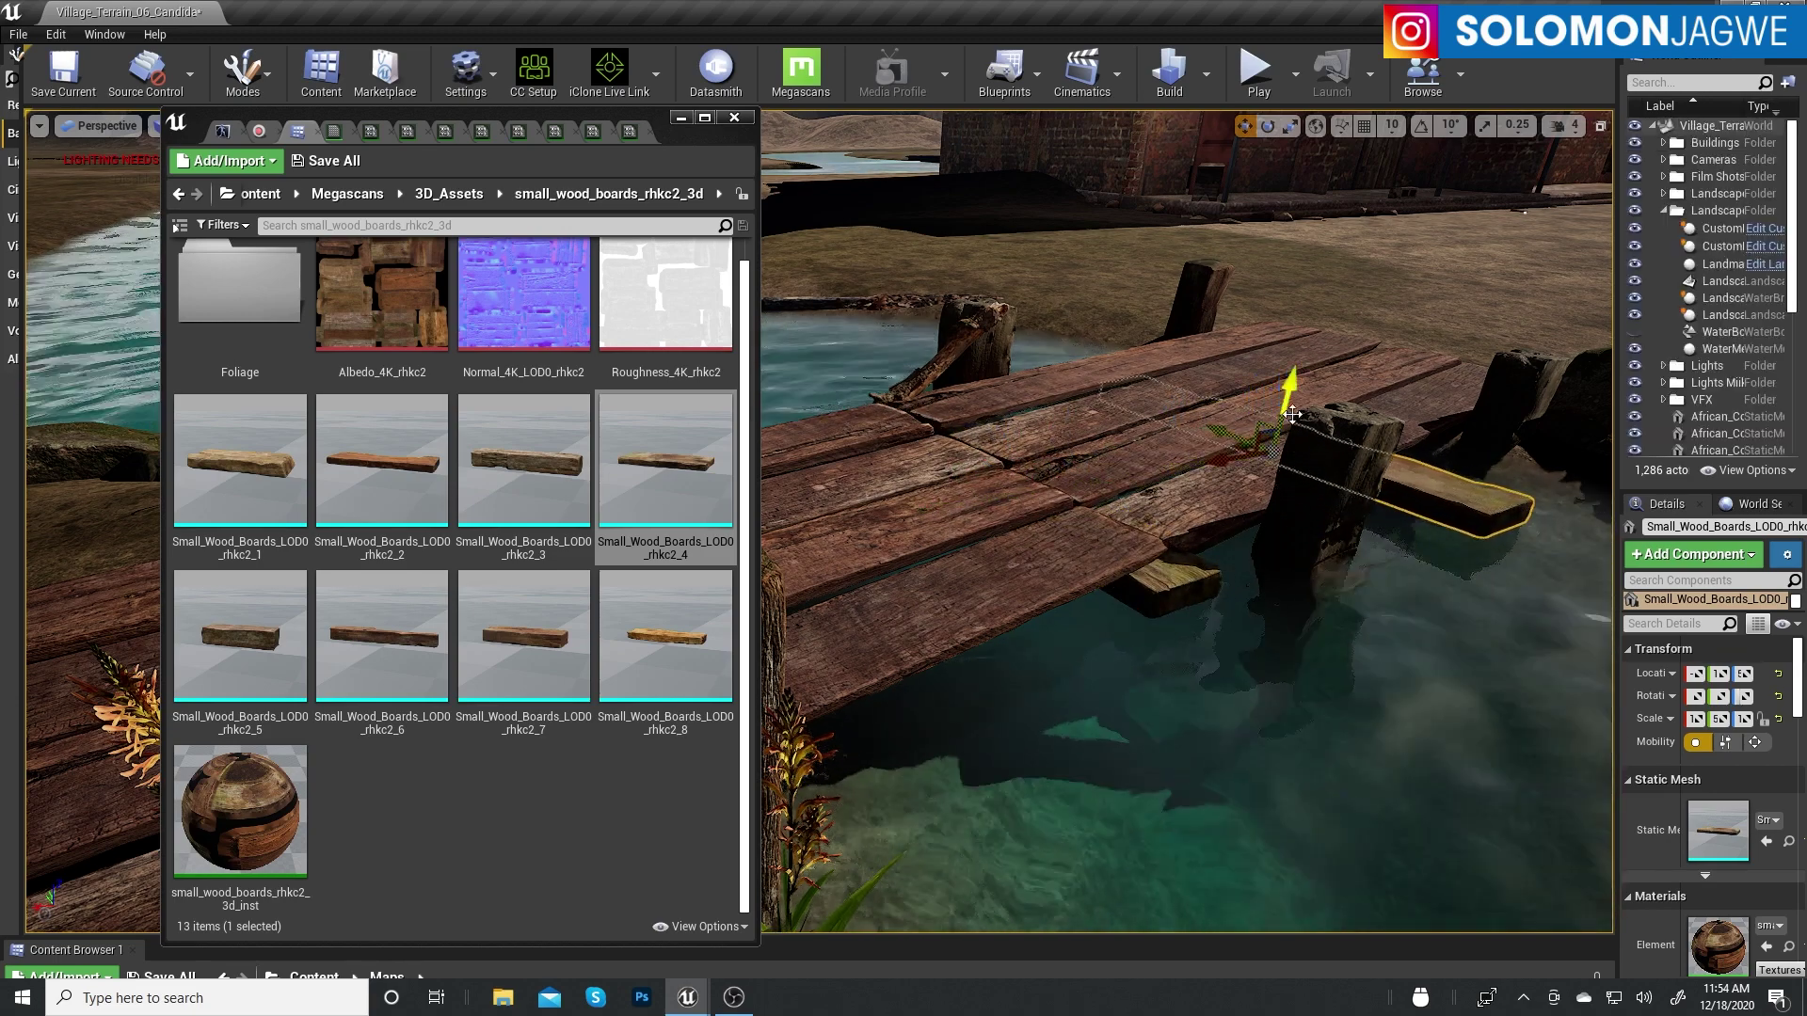
{"action": "left_click_drag", "start_coordinate": [1292, 414], "coordinate": [1307, 353]}
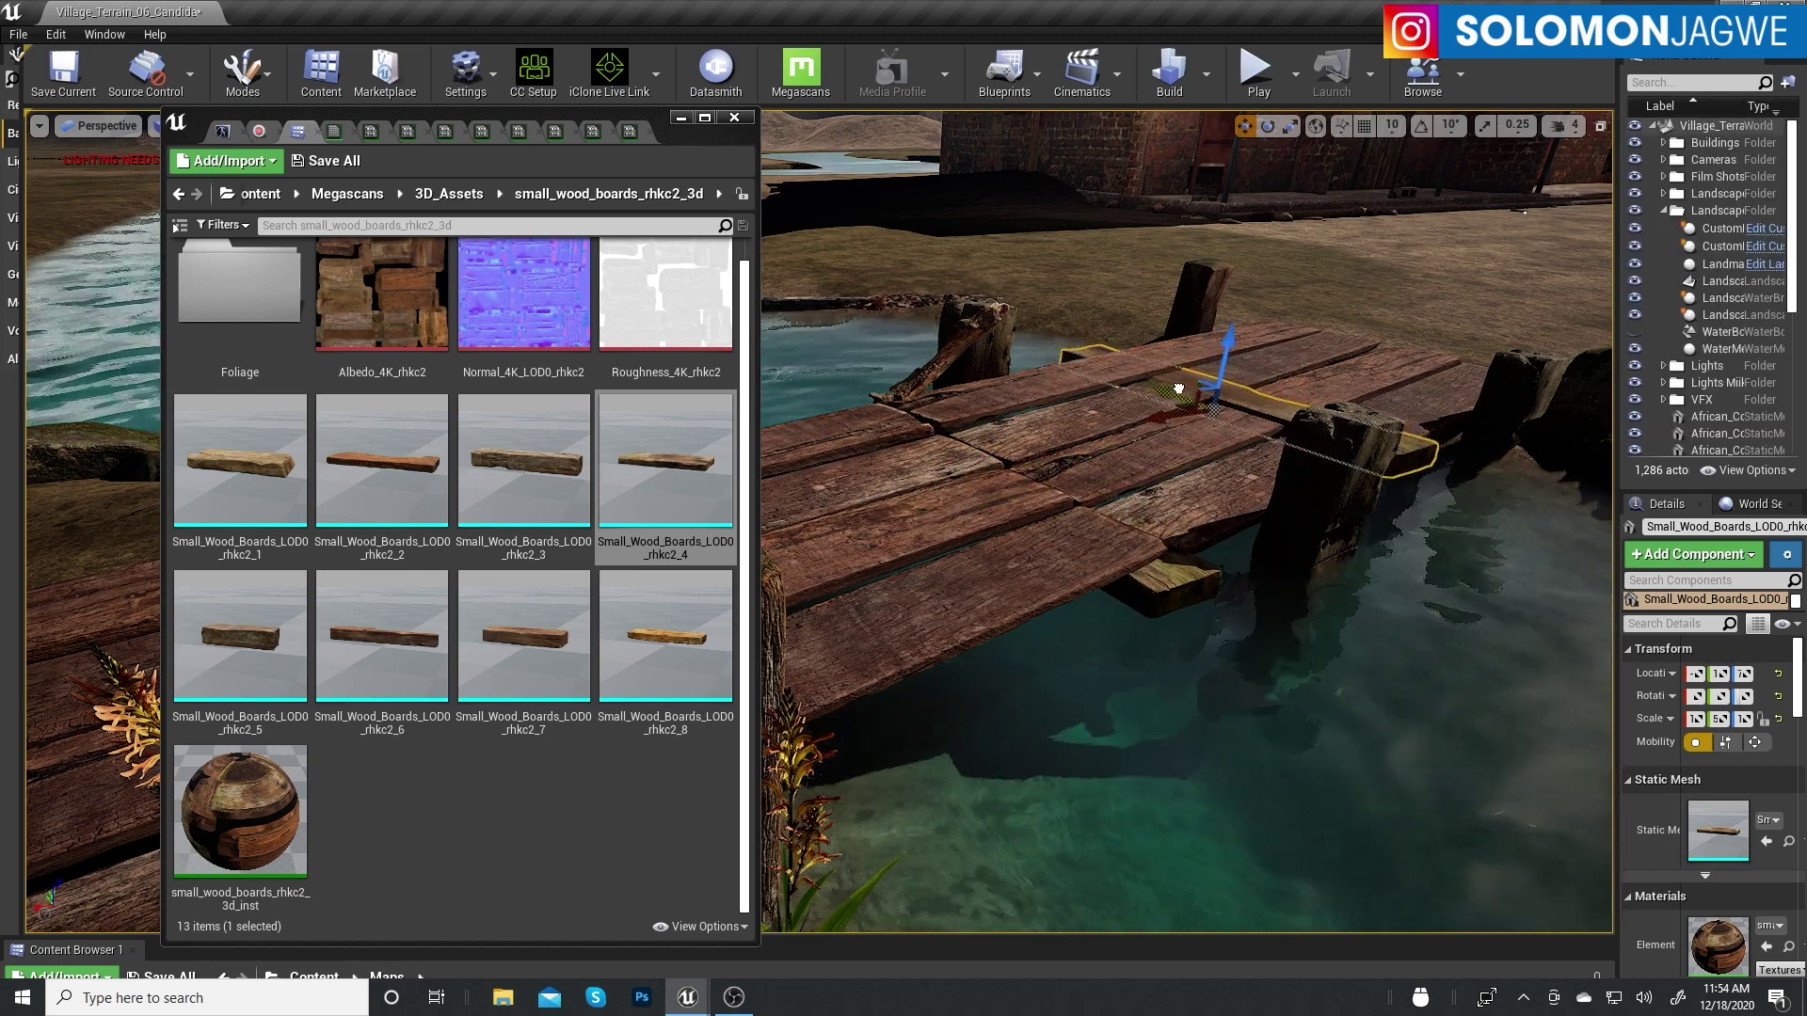
{"action": "mouse_move", "coordinate": [1178, 389]}
{"action": "right_mouse_down"}
{"action": "mouse_move", "coordinate": [1158, 442]}
{"action": "mouse_move", "coordinate": [1197, 396]}
{"action": "right_mouse_up"}
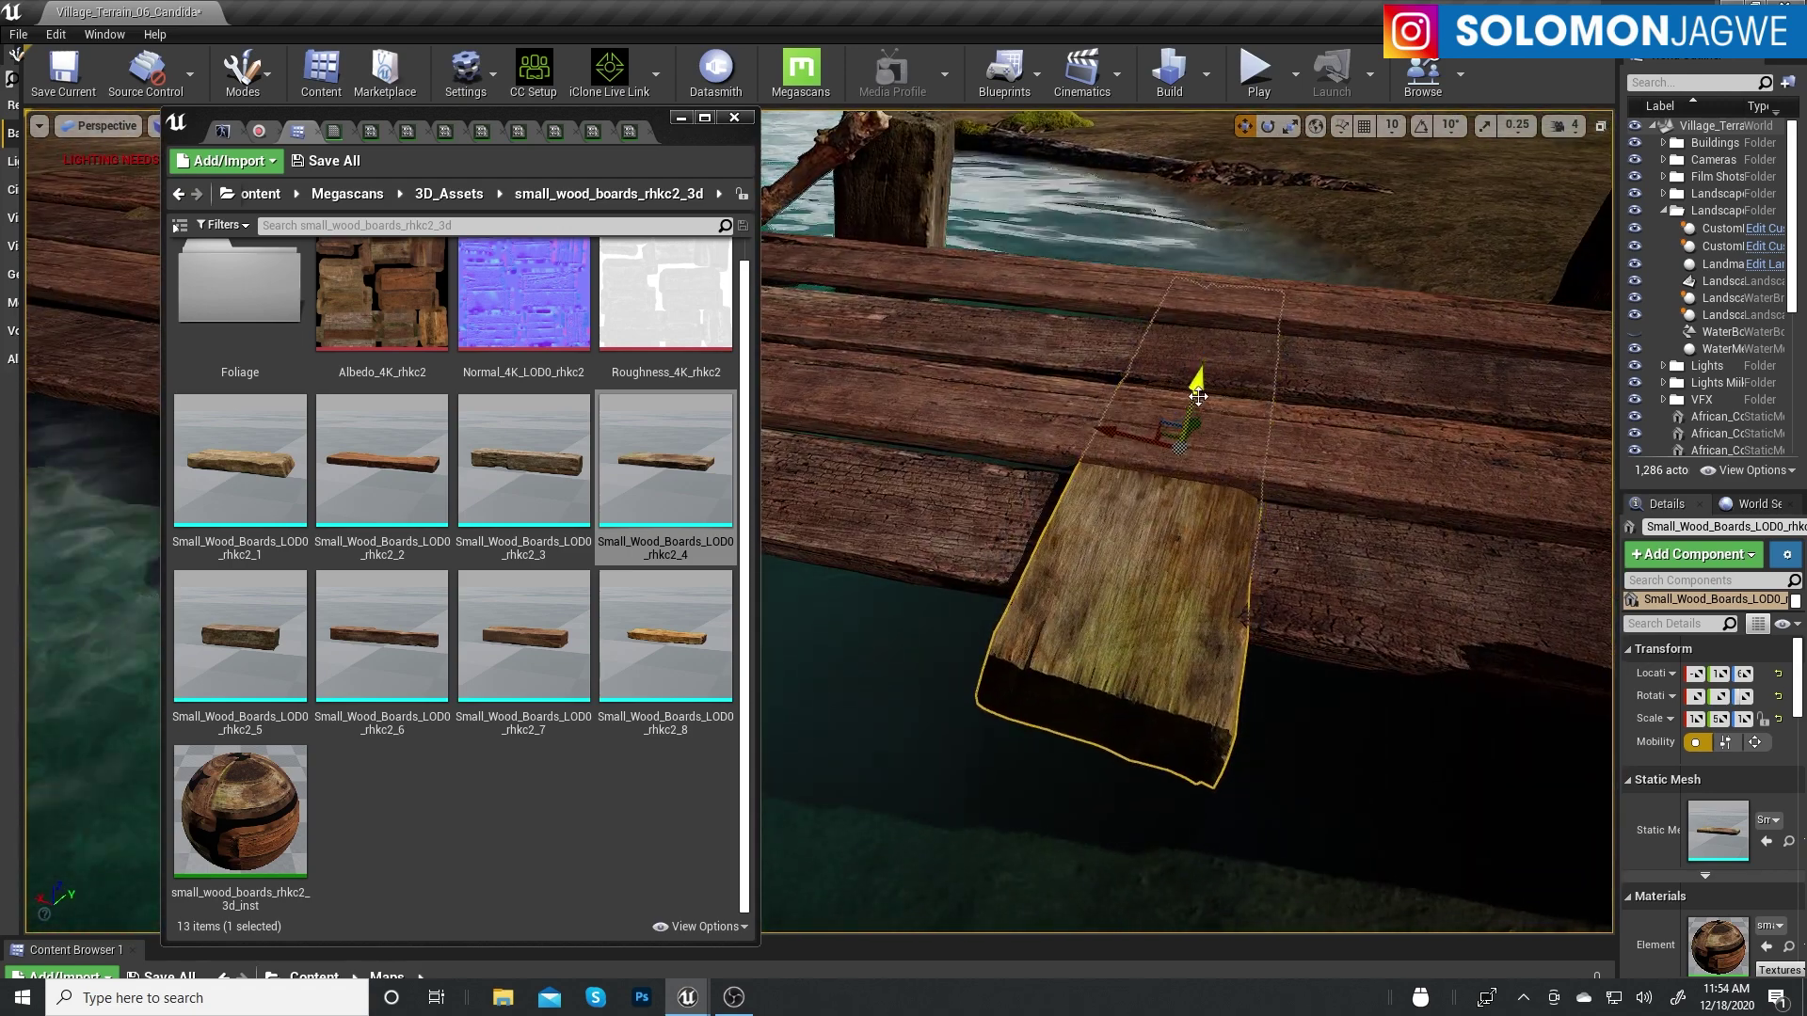
{"action": "key", "text": "e"}
{"action": "mouse_move", "coordinate": [1252, 404]}
{"action": "left_mouse_down"}
{"action": "mouse_move", "coordinate": [1223, 419]}
{"action": "mouse_move", "coordinate": [1211, 348]}
{"action": "left_mouse_up"}
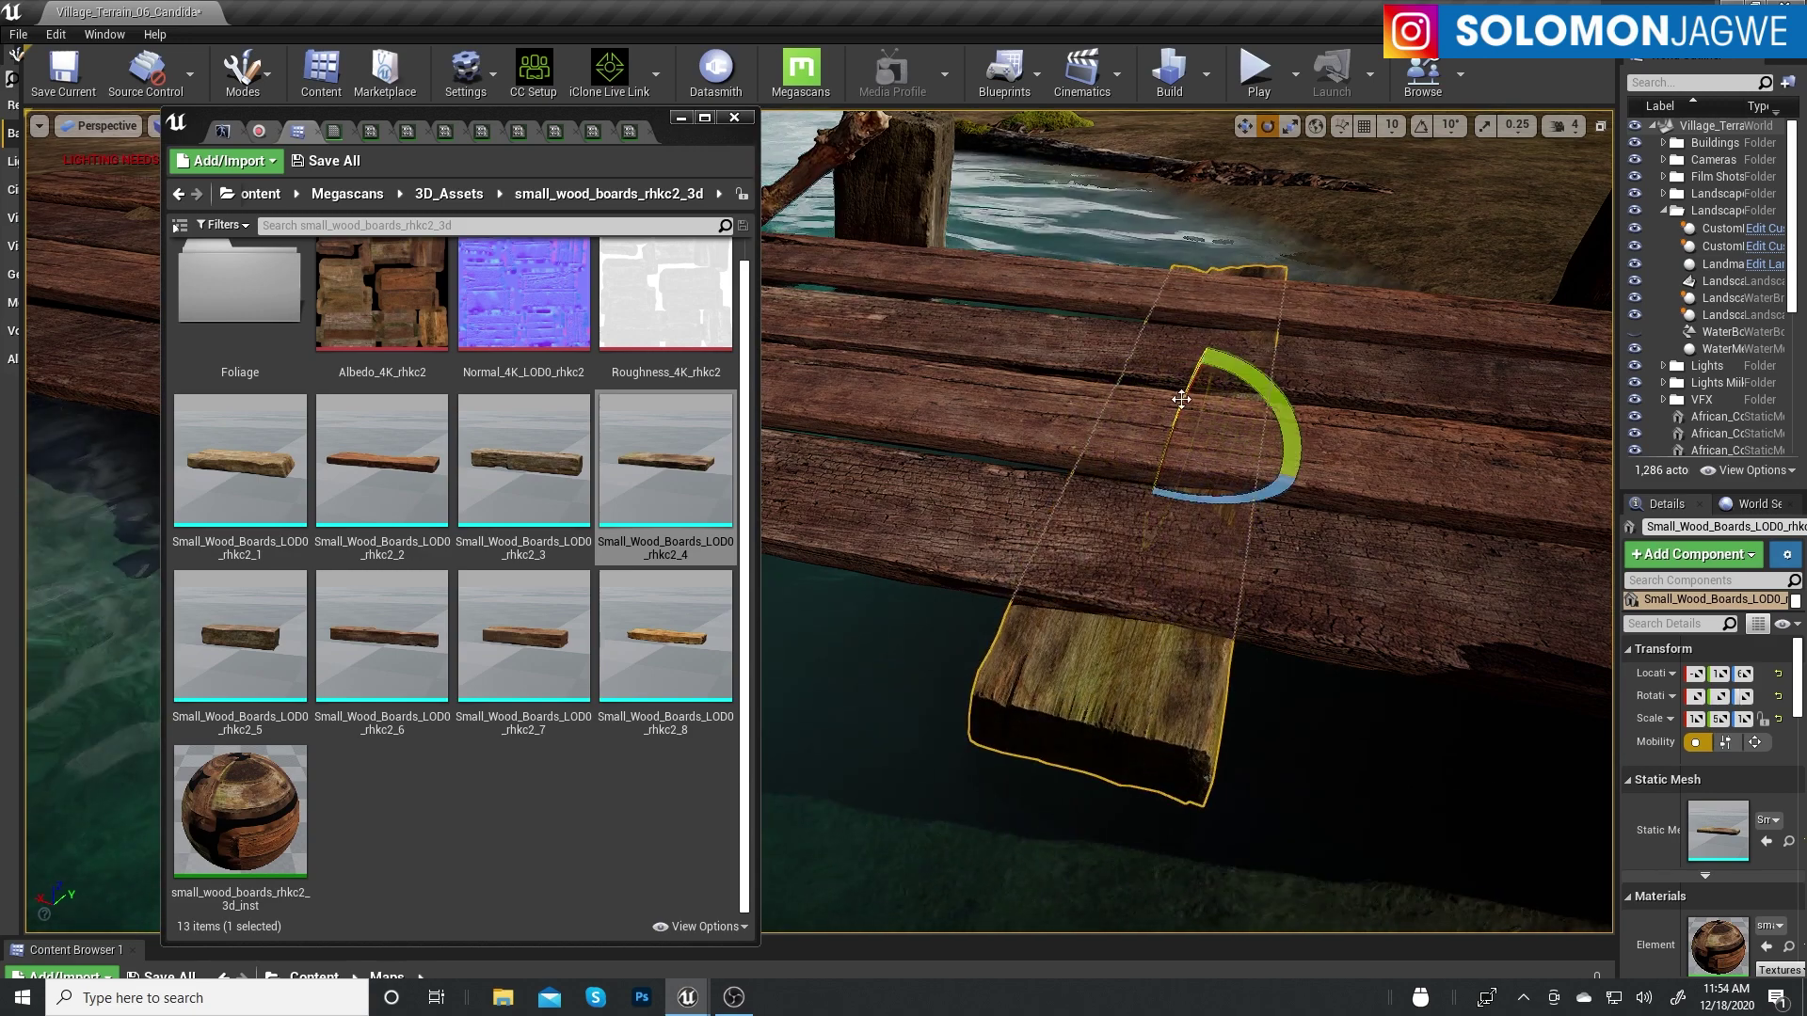
{"action": "key", "text": "w"}
{"action": "mouse_move", "coordinate": [1157, 414]}
{"action": "left_mouse_down"}
{"action": "mouse_move", "coordinate": [1418, 499]}
{"action": "mouse_move", "coordinate": [1494, 436]}
{"action": "left_mouse_up"}
{"action": "key", "text": "f"}
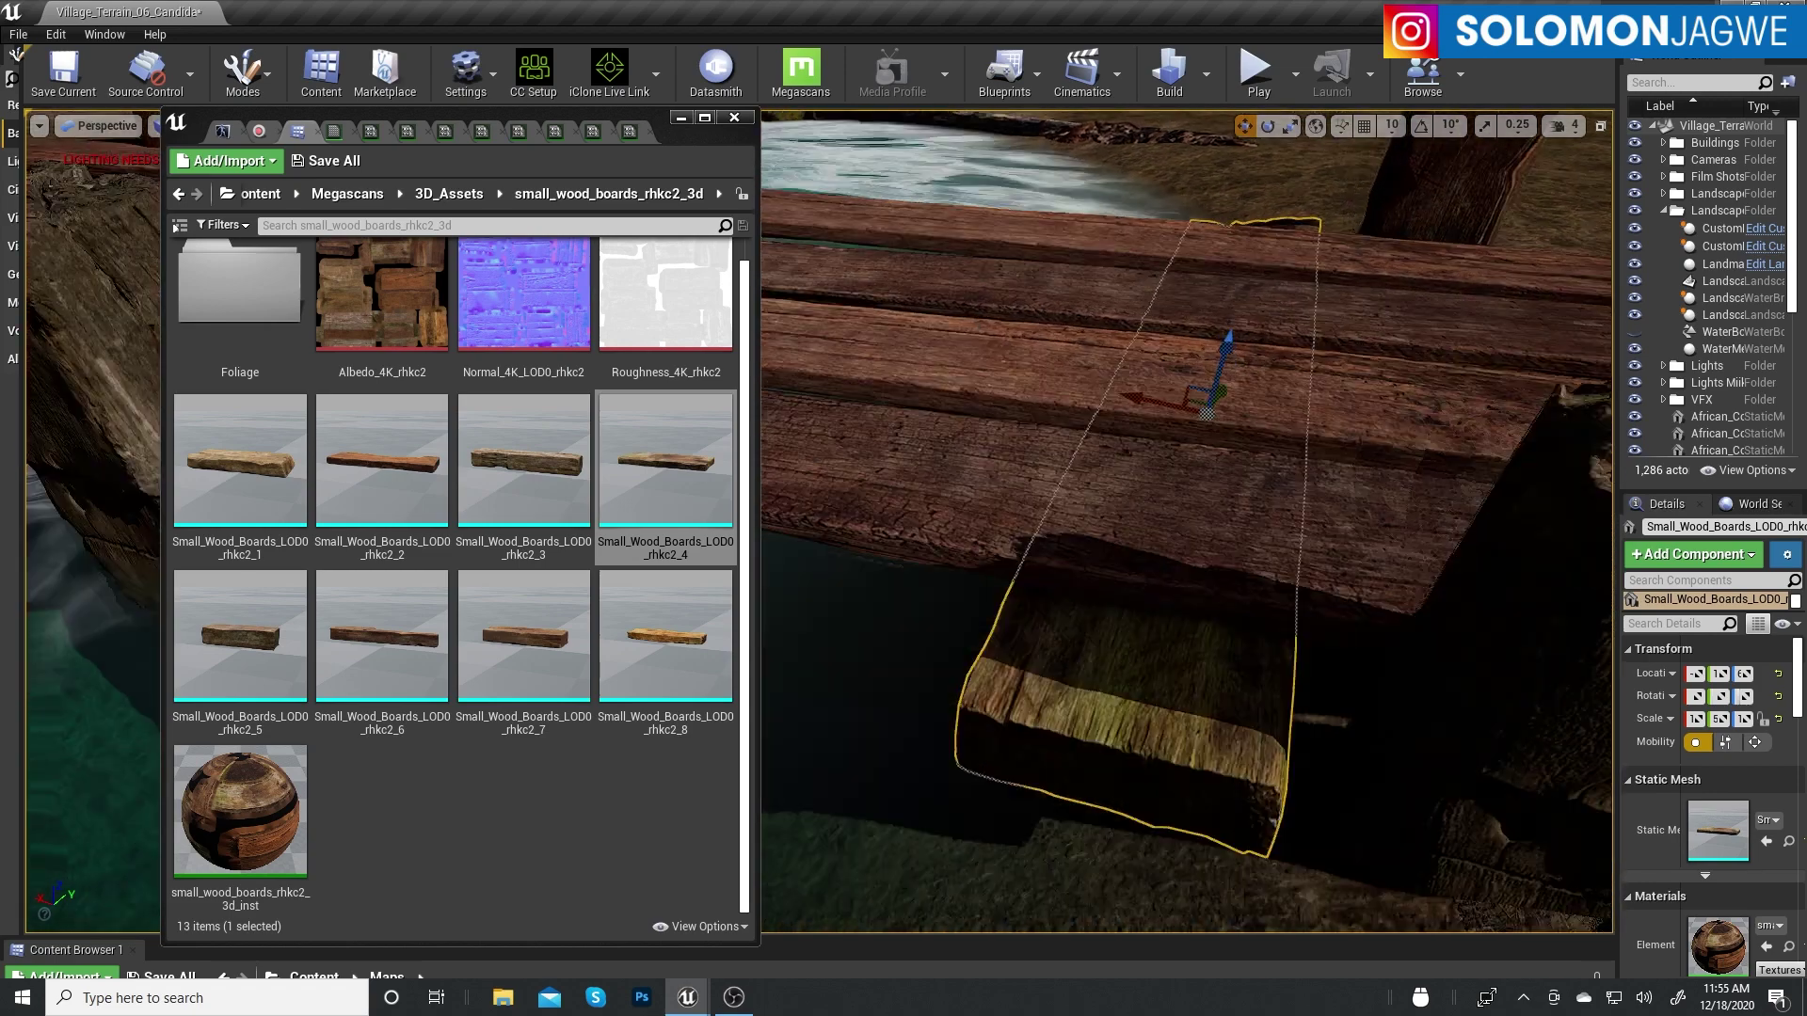
{"action": "left_click_drag", "start_coordinate": [1288, 363], "coordinate": [1298, 350]}
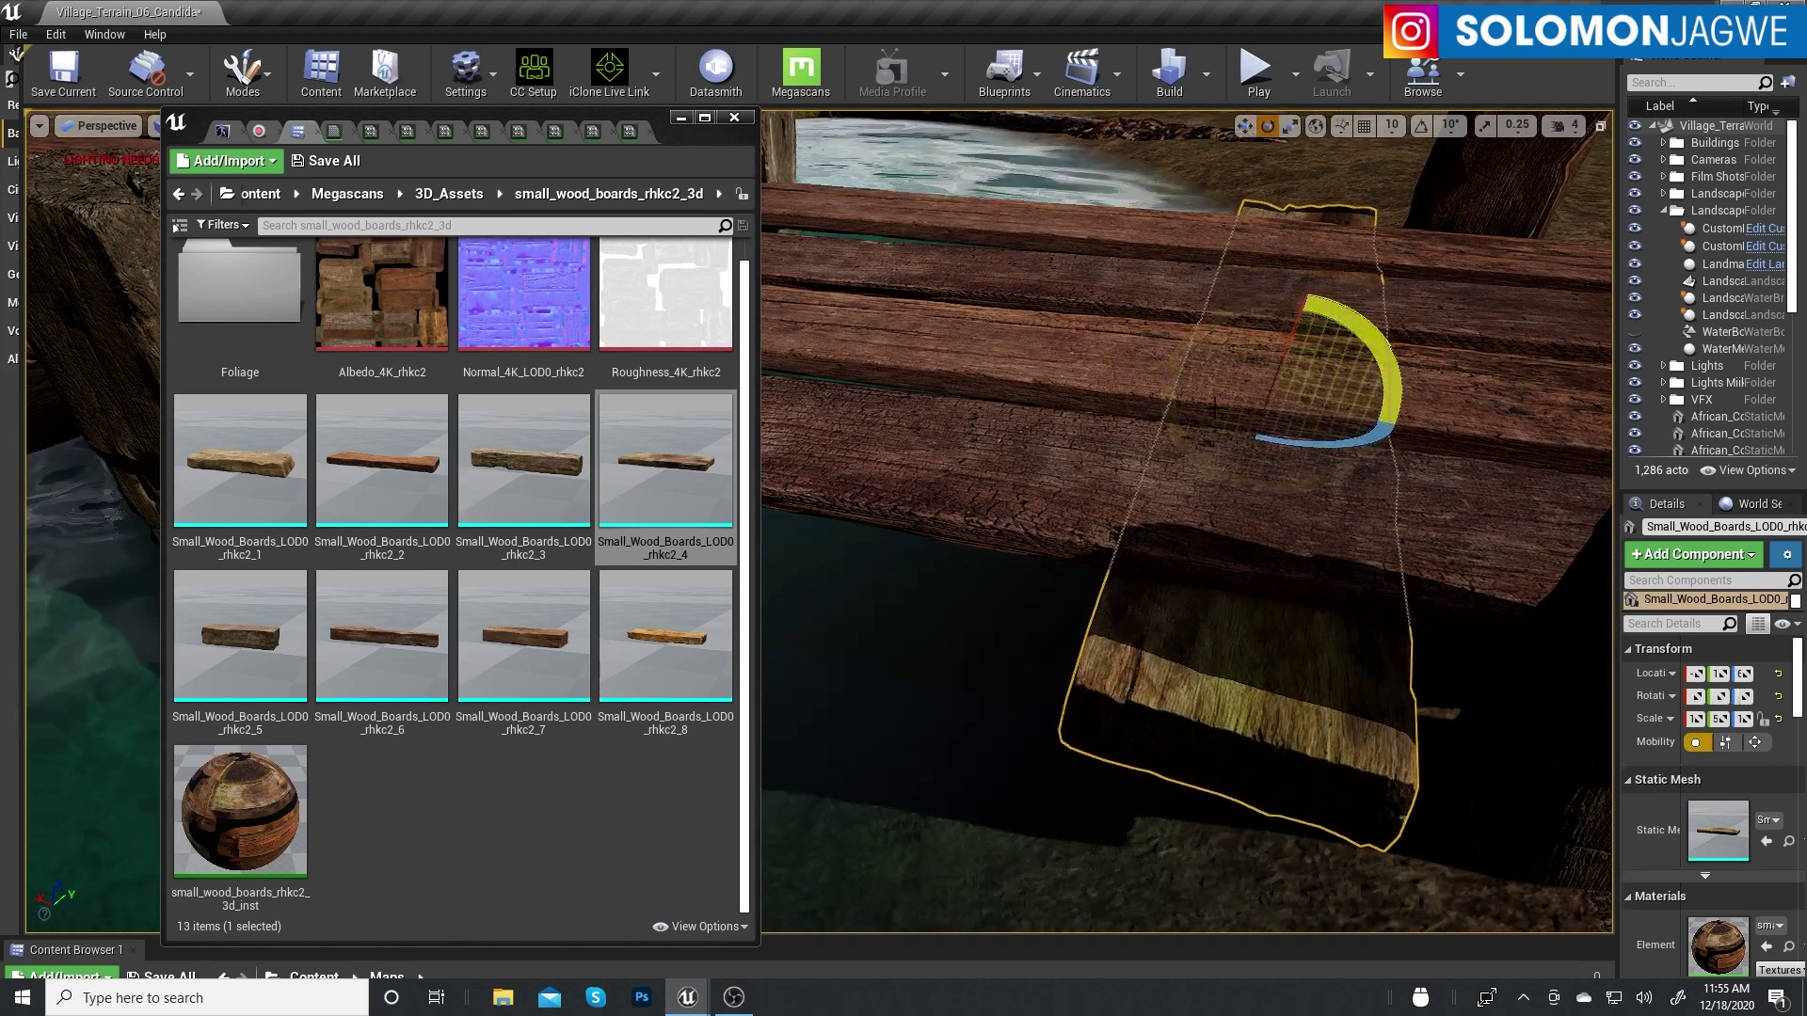
{"action": "right_click_drag", "start_coordinate": [1298, 350], "coordinate": [1223, 358]}
{"action": "left_click_drag", "start_coordinate": [523, 471], "coordinate": [867, 629]}
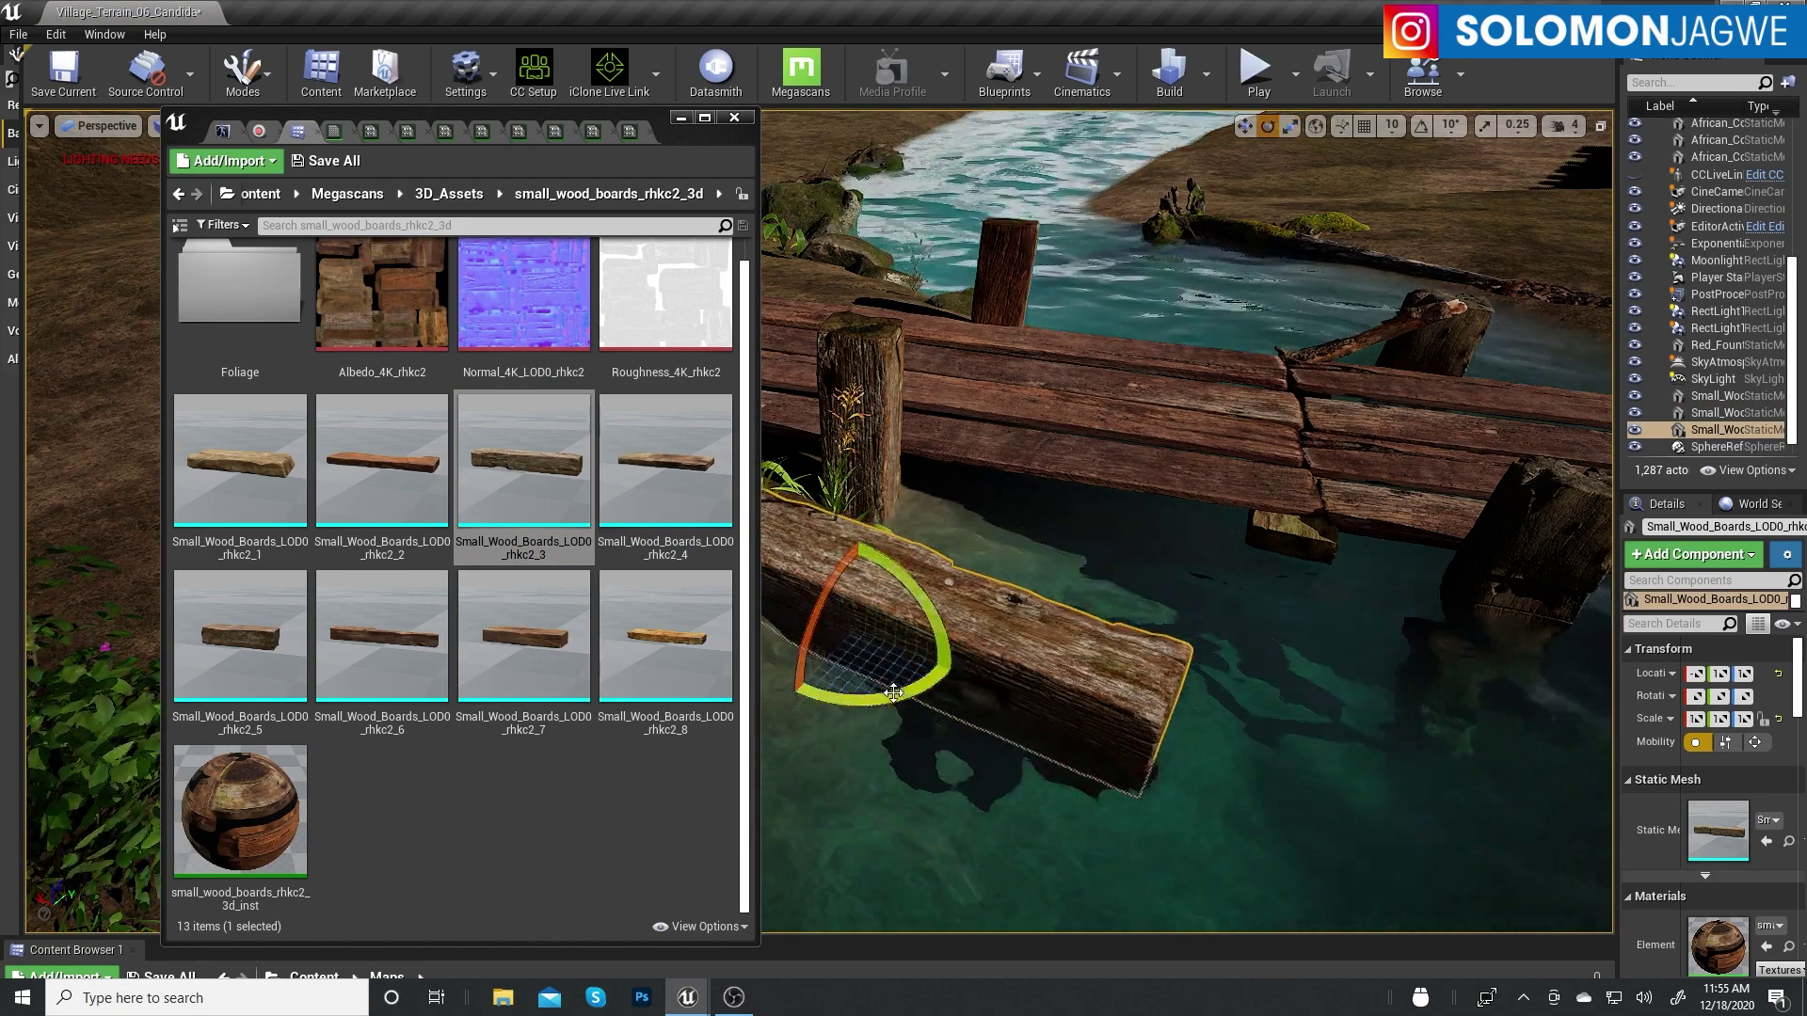
{"action": "left_click_drag", "start_coordinate": [894, 694], "coordinate": [944, 666]}
{"action": "mouse_move", "coordinate": [861, 610]}
{"action": "left_mouse_down"}
{"action": "mouse_move", "coordinate": [978, 646]}
{"action": "mouse_move", "coordinate": [1011, 486]}
{"action": "left_mouse_up"}
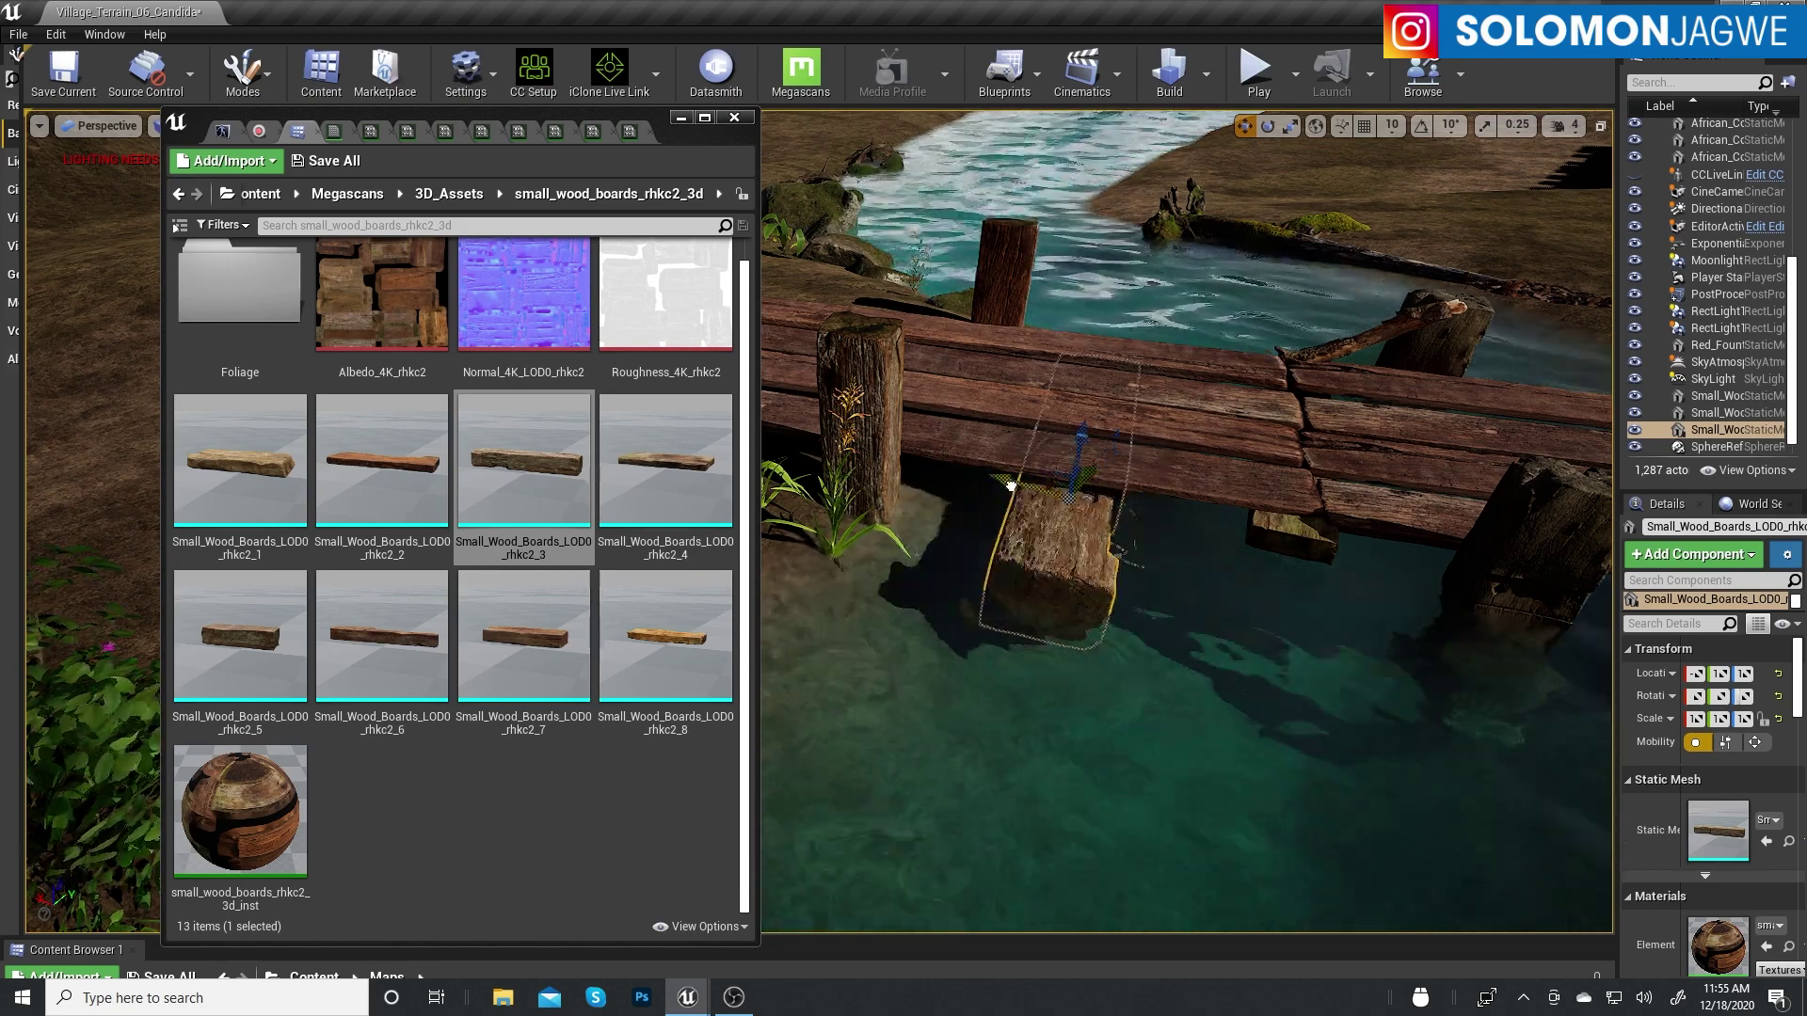
{"action": "right_click_drag", "start_coordinate": [1011, 485], "coordinate": [941, 527]}
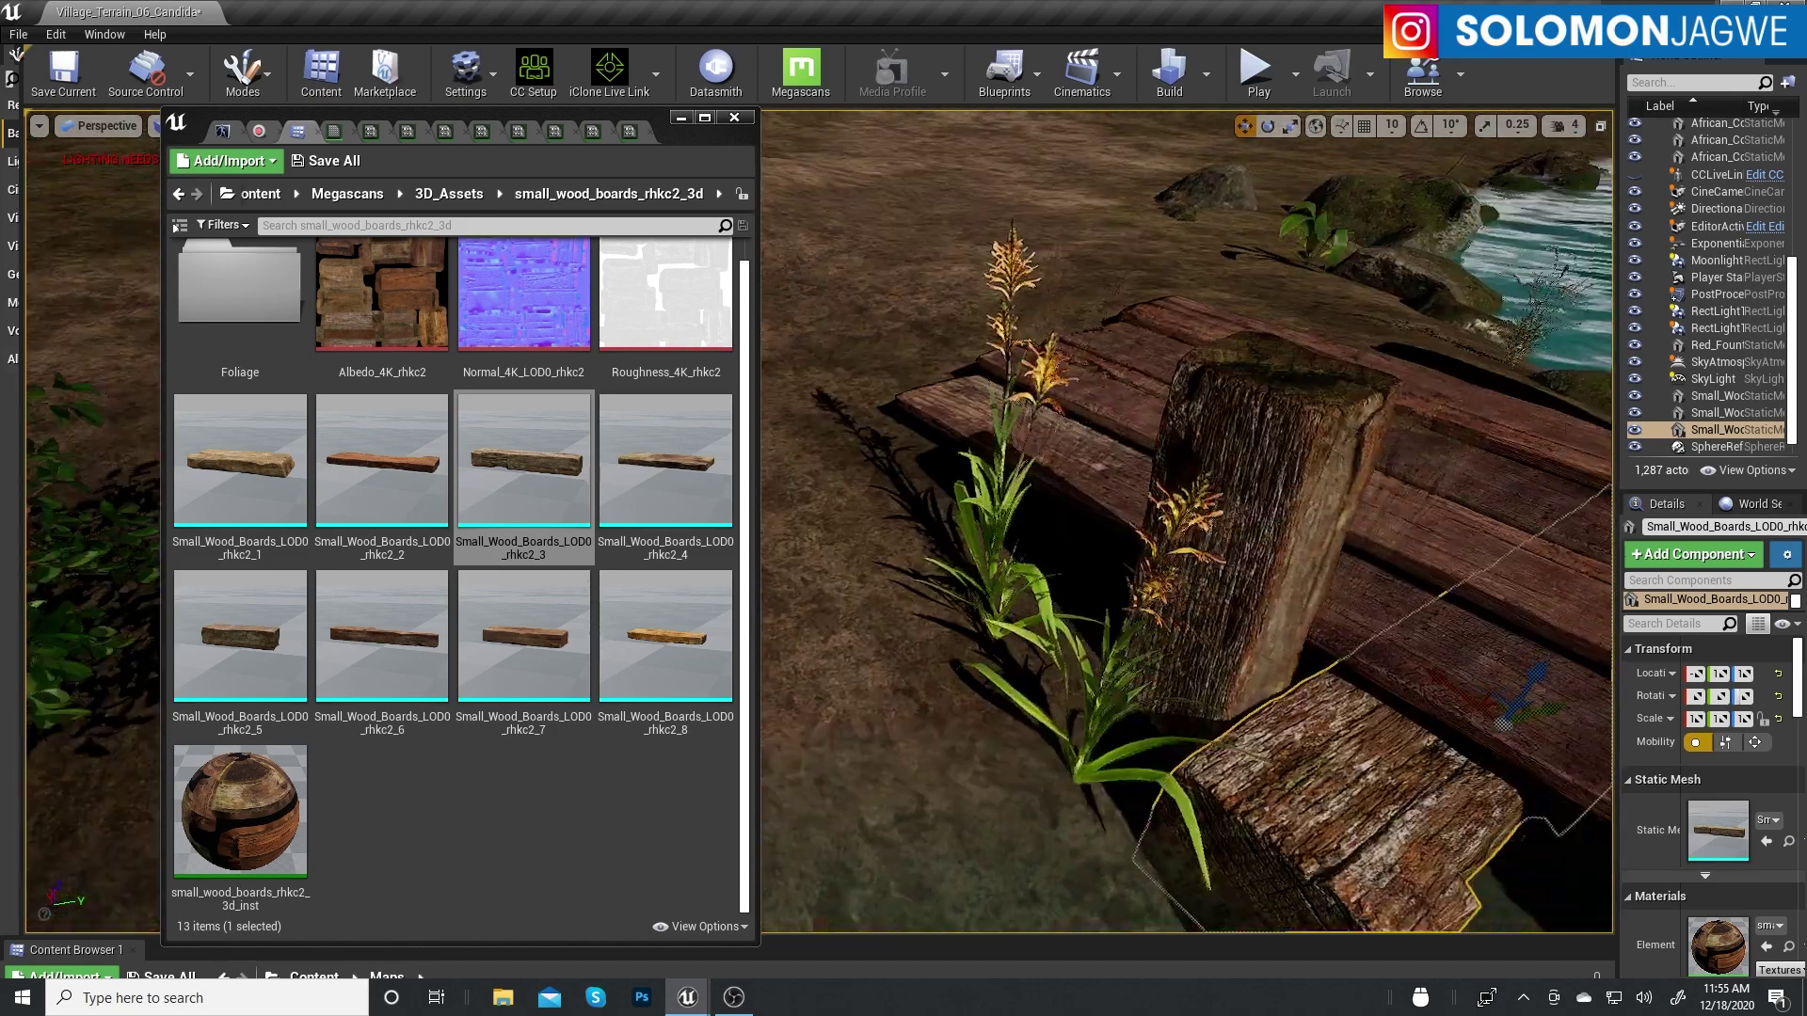
{"action": "right_click_drag", "start_coordinate": [1118, 662], "coordinate": [1118, 662]}
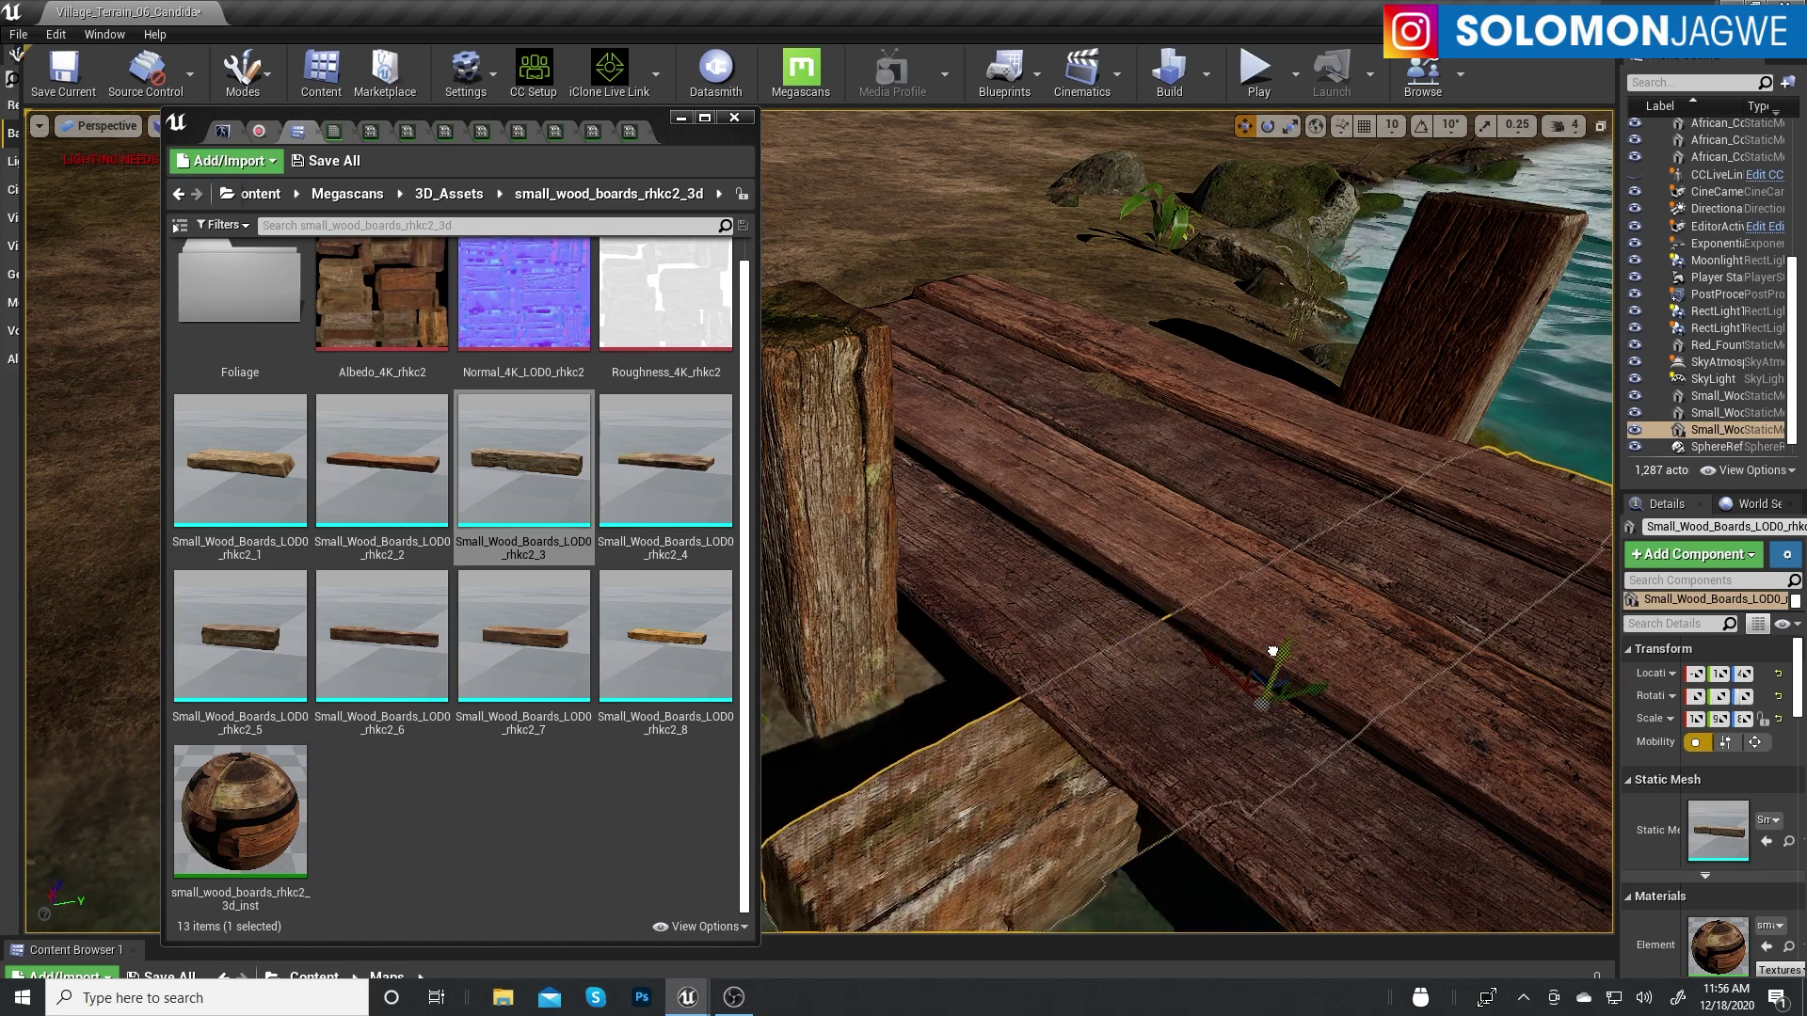
{"action": "right_click_drag", "start_coordinate": [1272, 651], "coordinate": [1272, 651]}
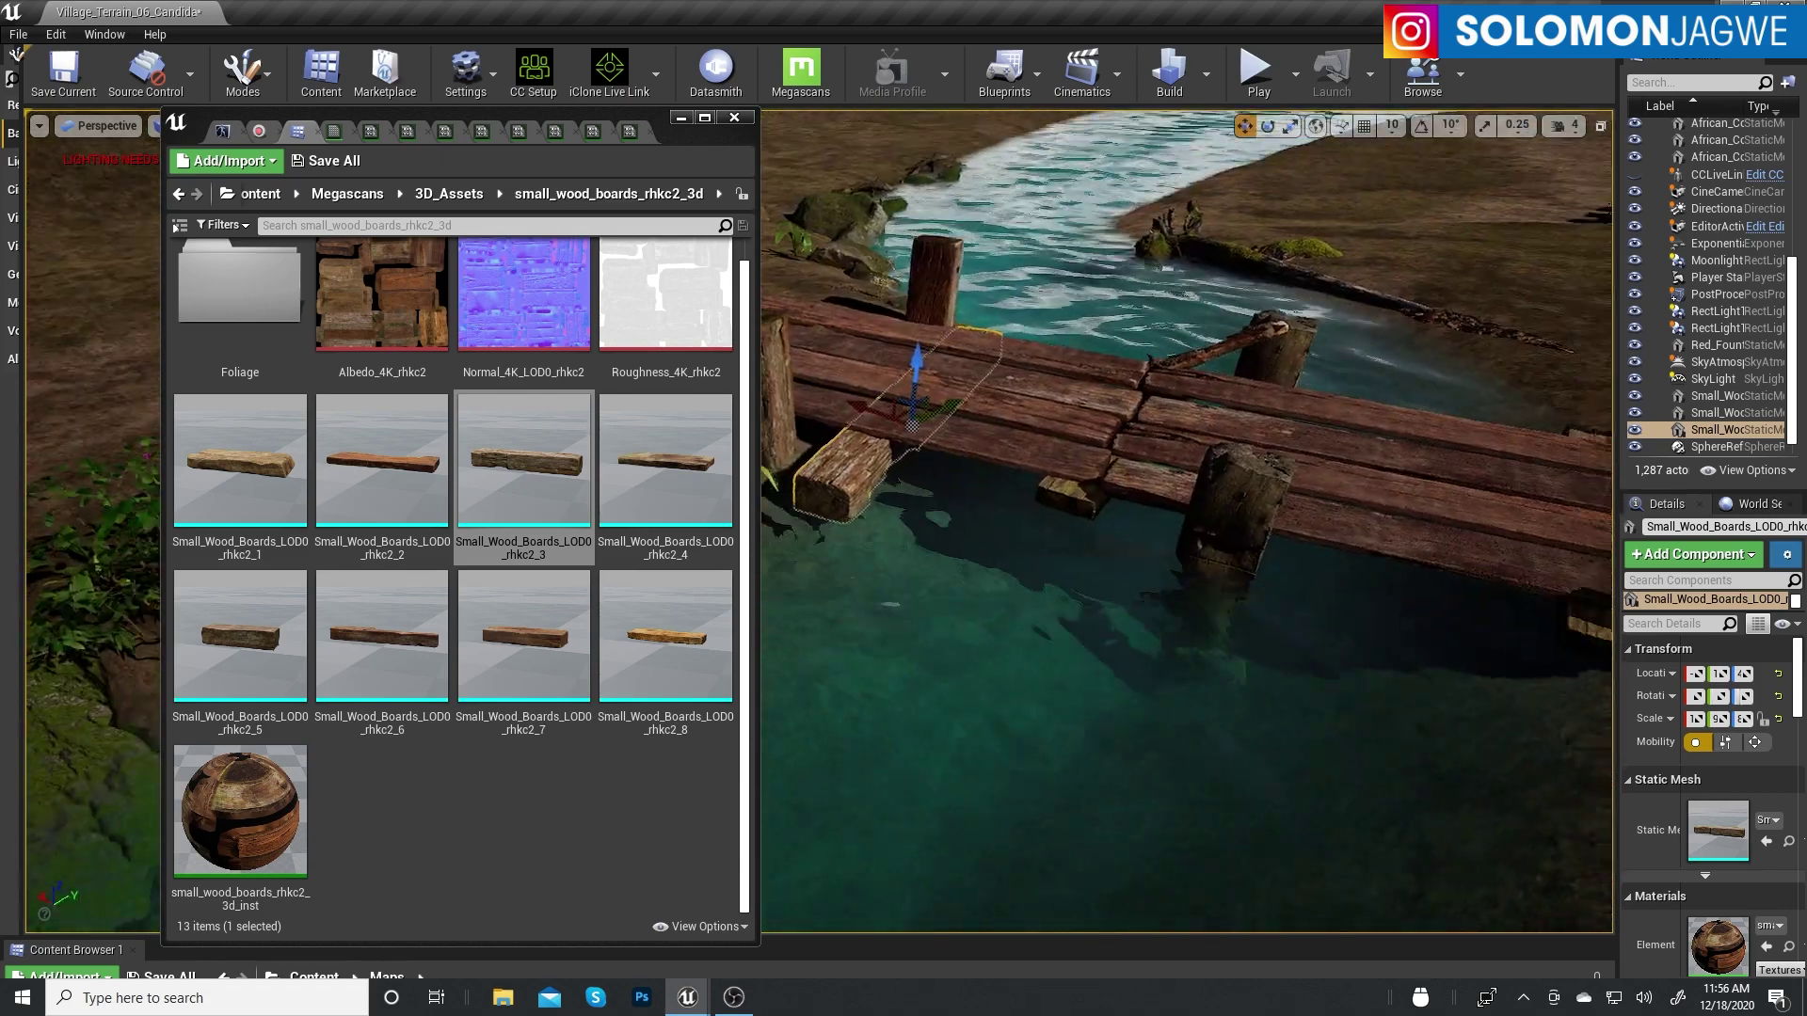
{"action": "right_click_drag", "start_coordinate": [973, 439], "coordinate": [973, 440]}
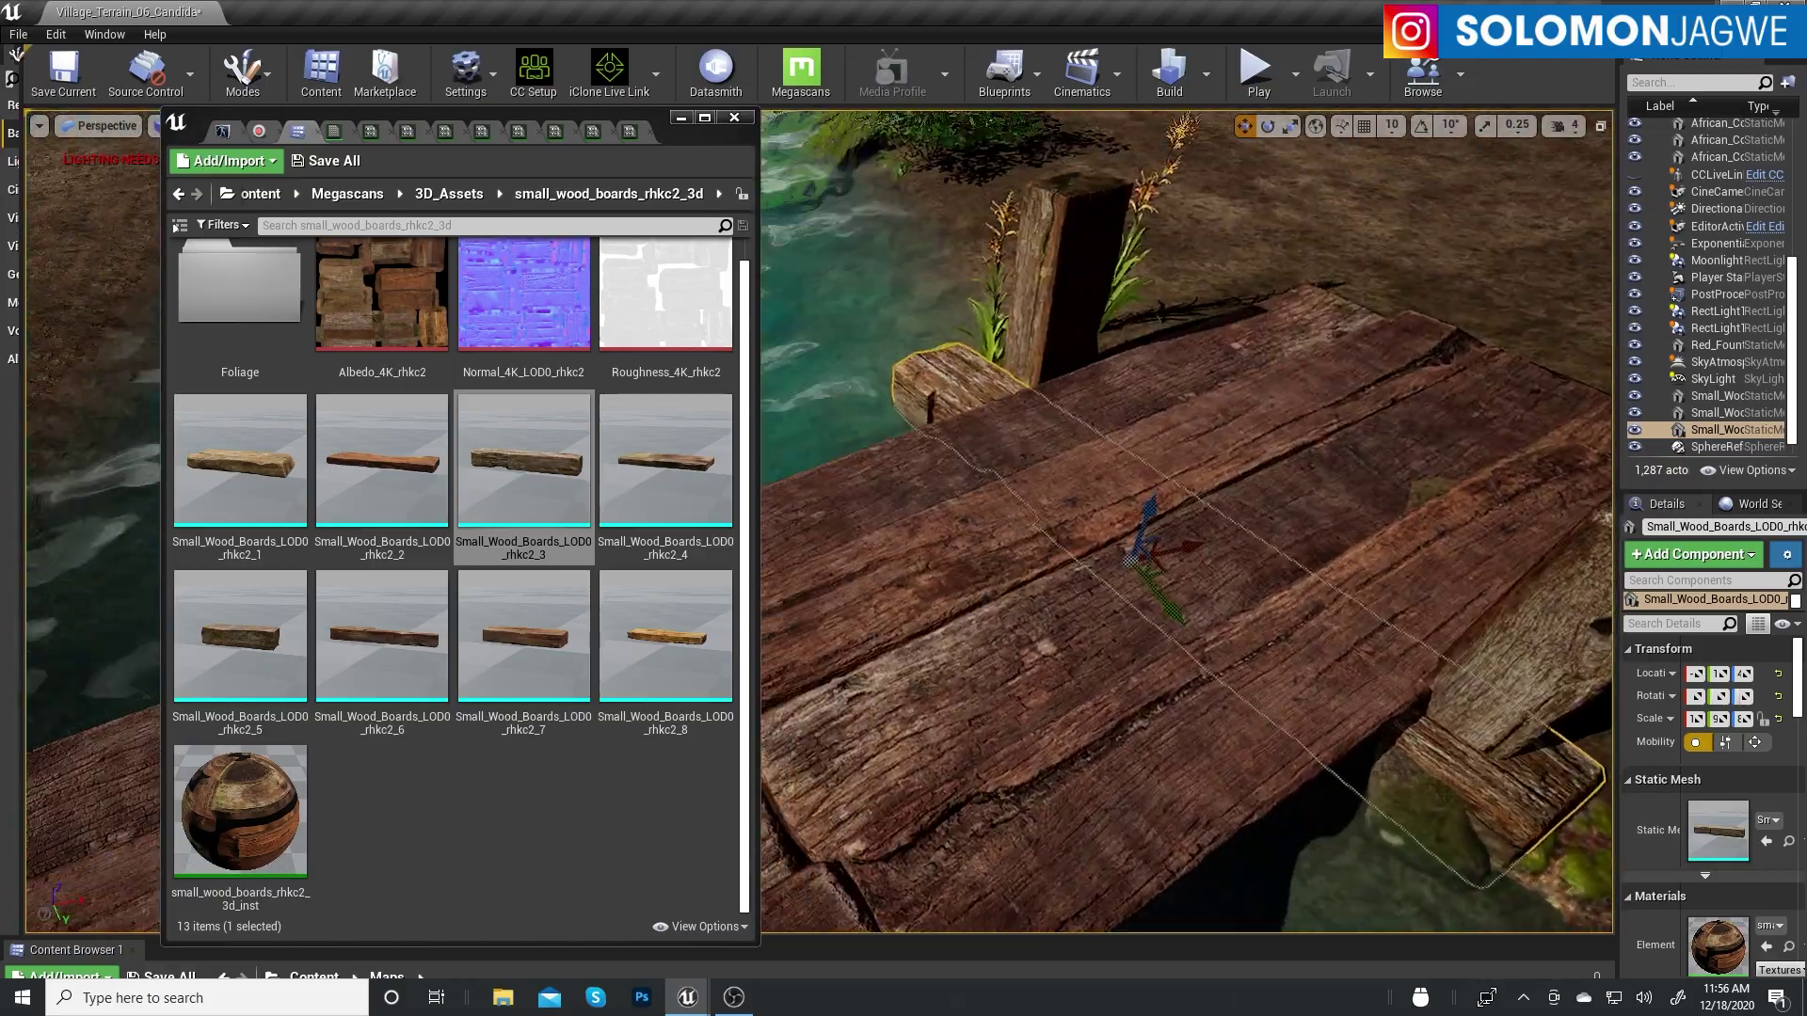
{"action": "right_click_drag", "start_coordinate": [1259, 494], "coordinate": [1259, 494]}
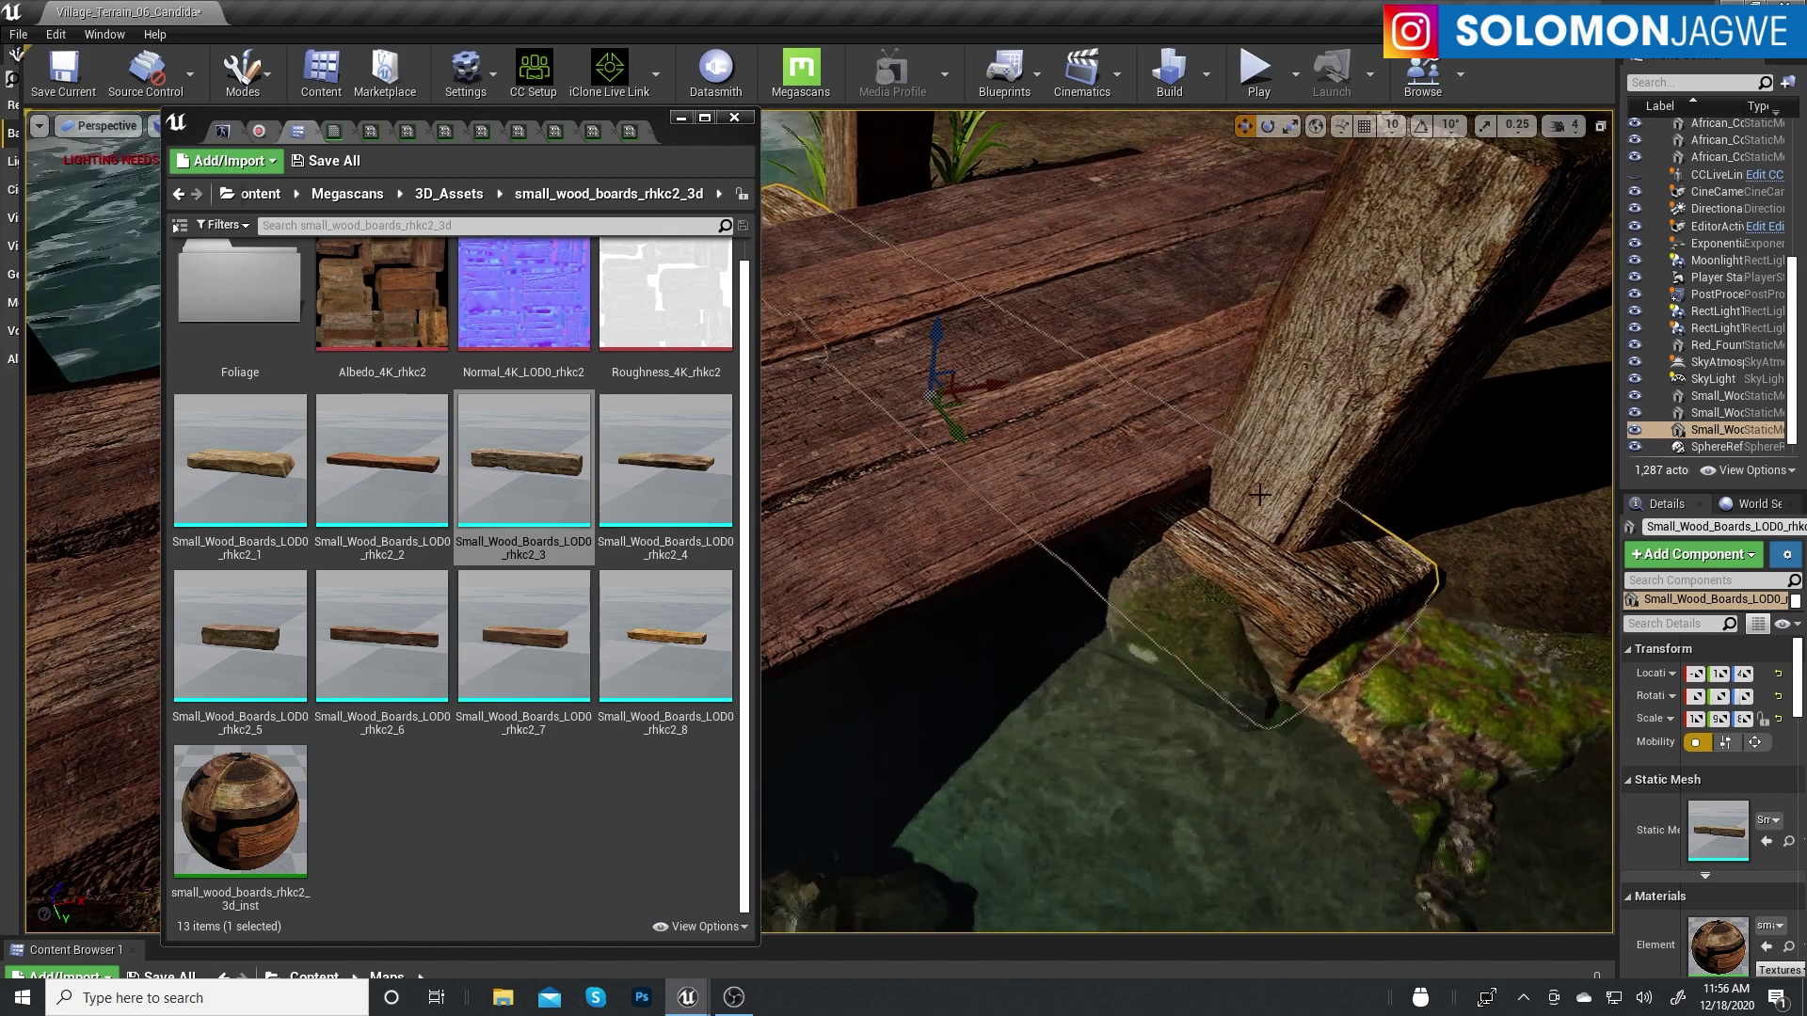
Alt-duplicate the front wooden post and move a bollard onto the bridge's far edge
{"action": "left_click", "coordinate": [1259, 494]}
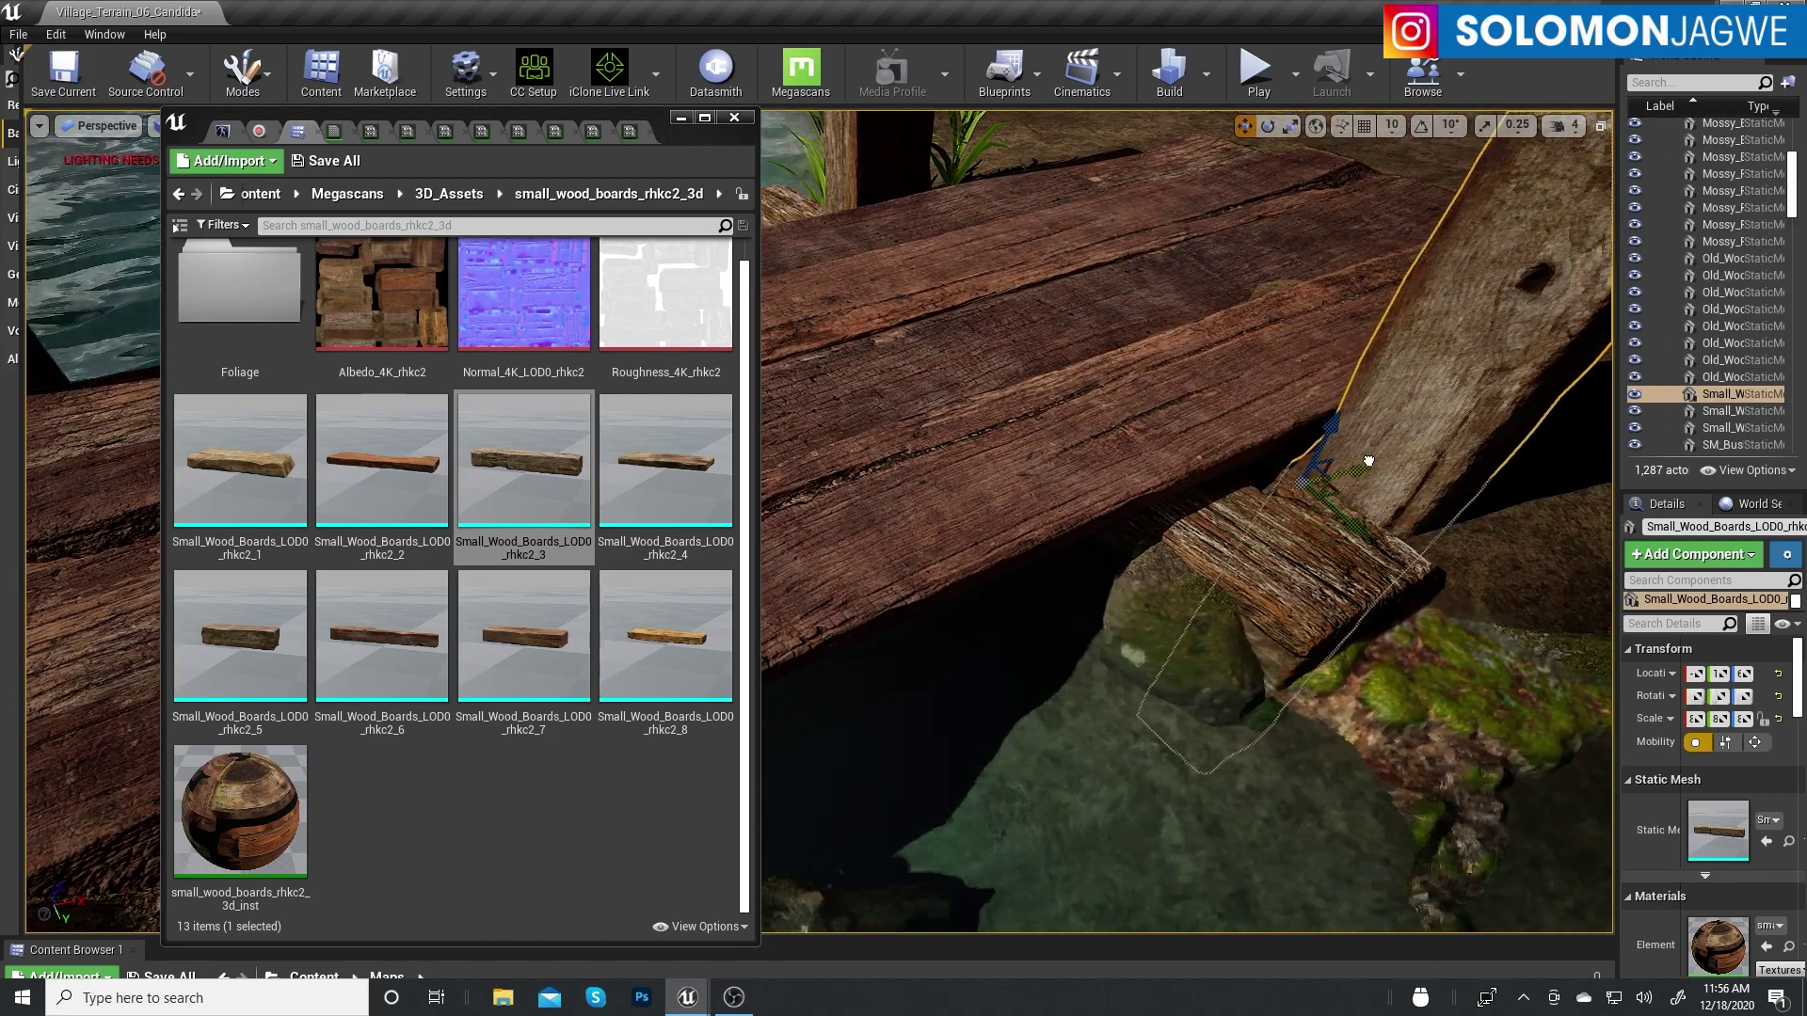
{"action": "right_click_drag", "start_coordinate": [1368, 461], "coordinate": [1368, 461]}
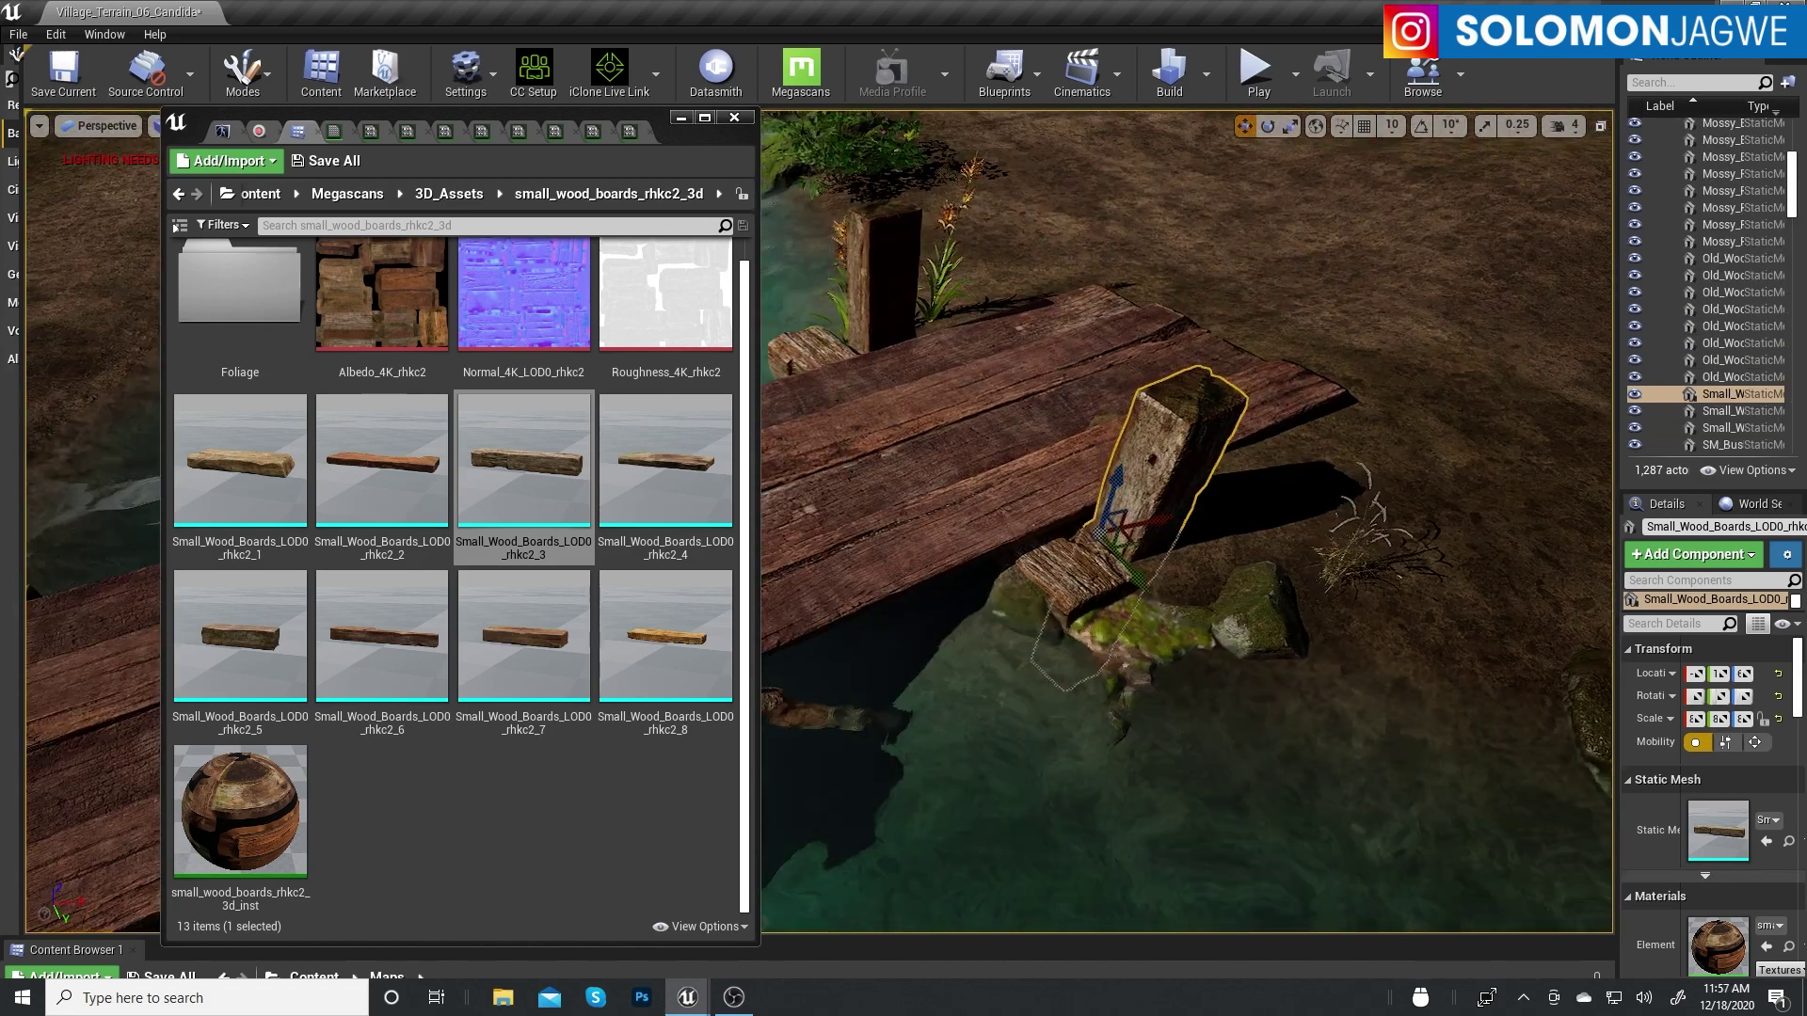
{"action": "right_click_drag", "start_coordinate": [1367, 631], "coordinate": [1368, 631]}
{"action": "left_click", "coordinate": [1367, 631]}
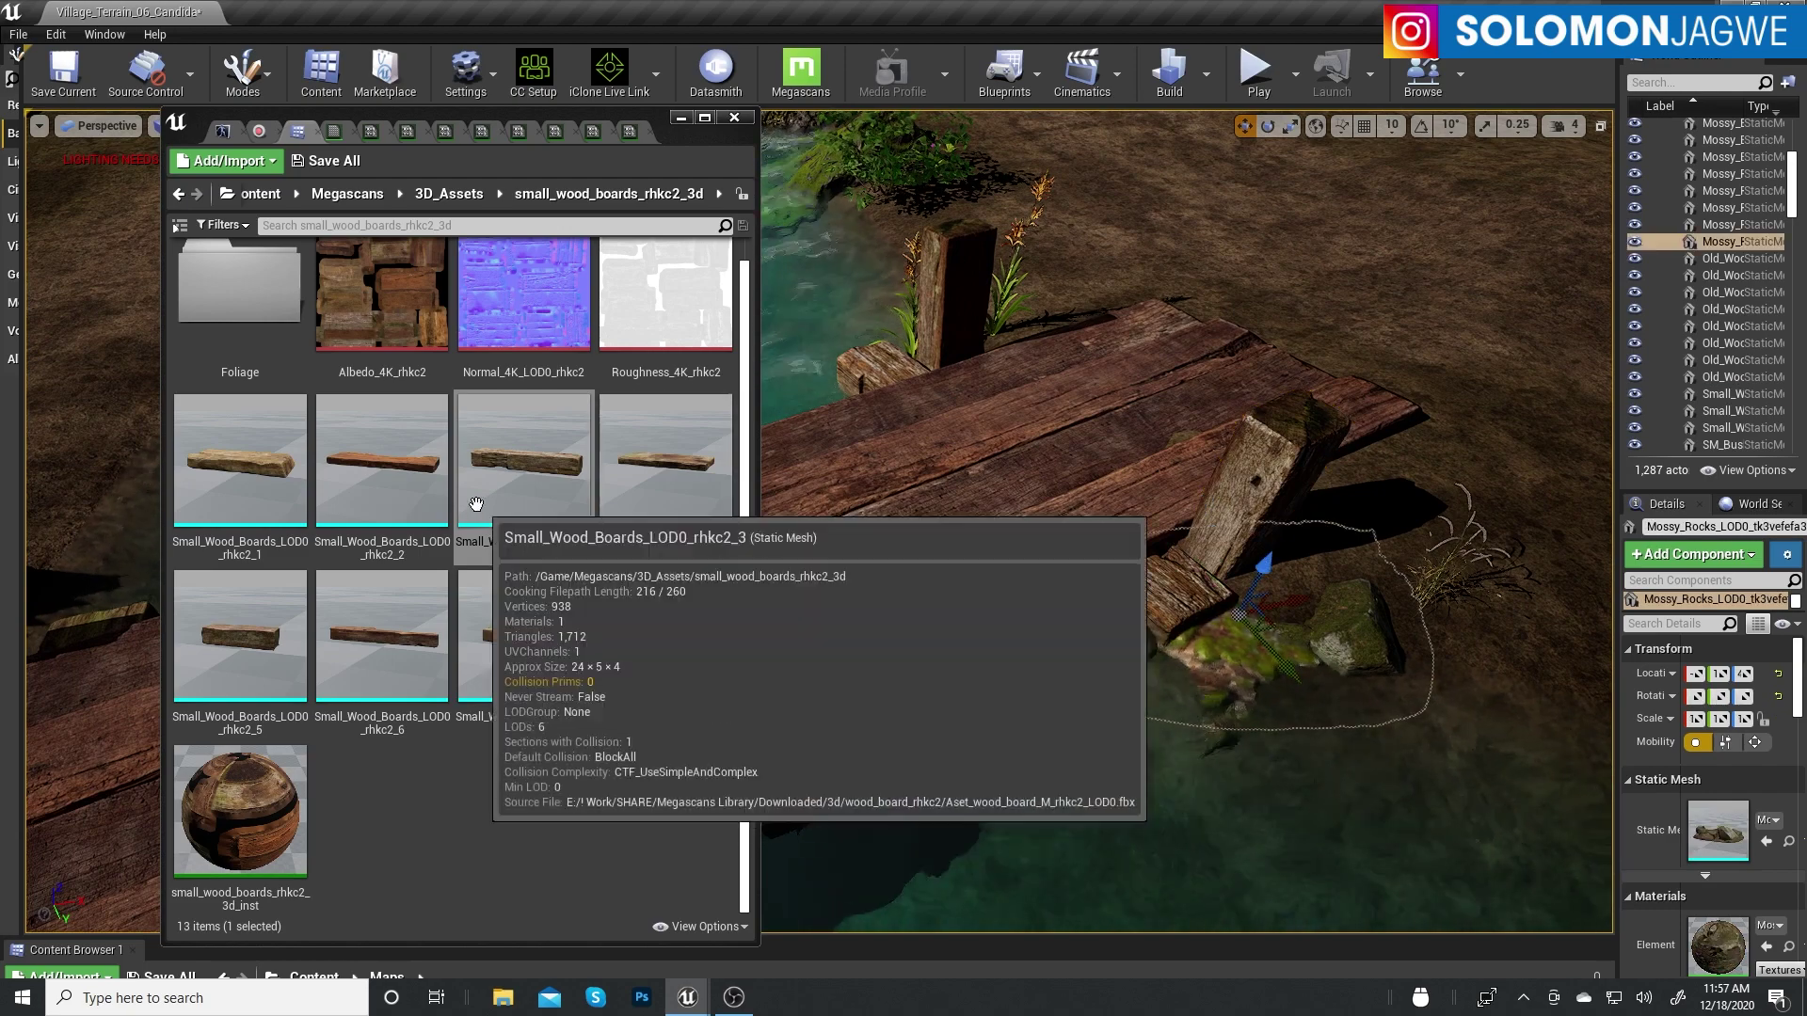
{"action": "right_click_drag", "start_coordinate": [1012, 580], "coordinate": [1031, 600]}
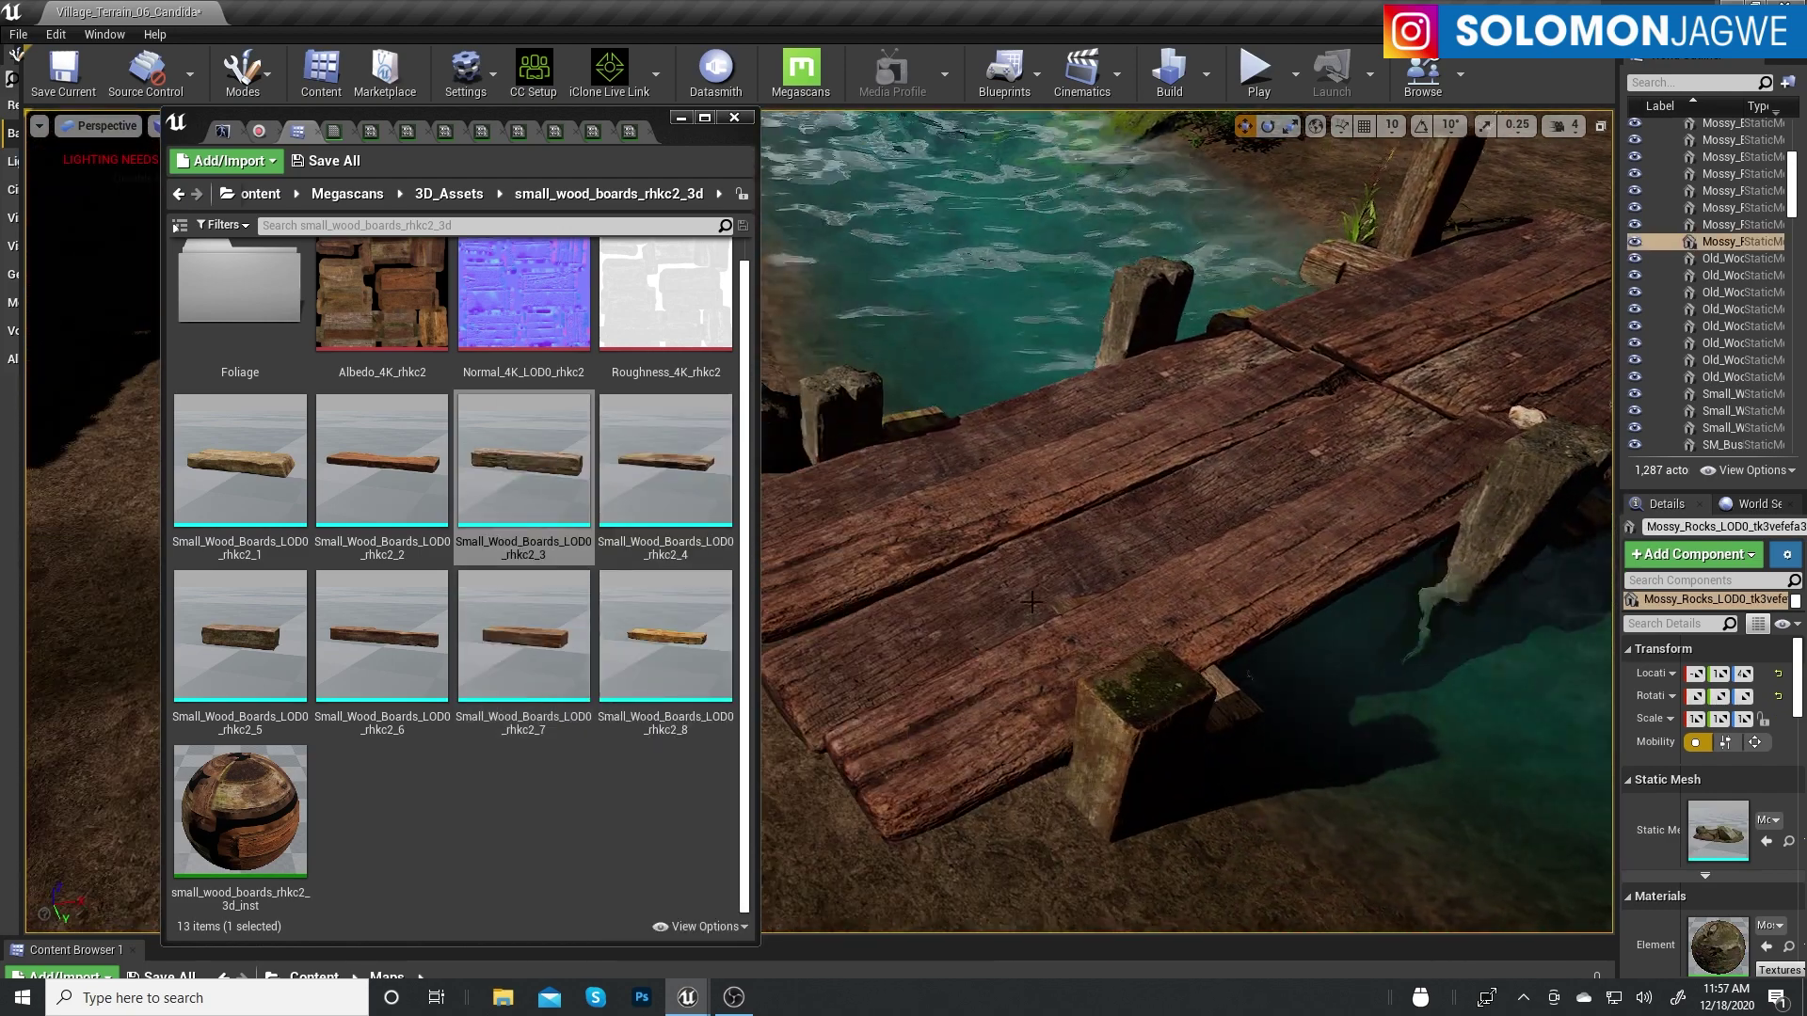
{"action": "left_click", "coordinate": [1111, 744]}
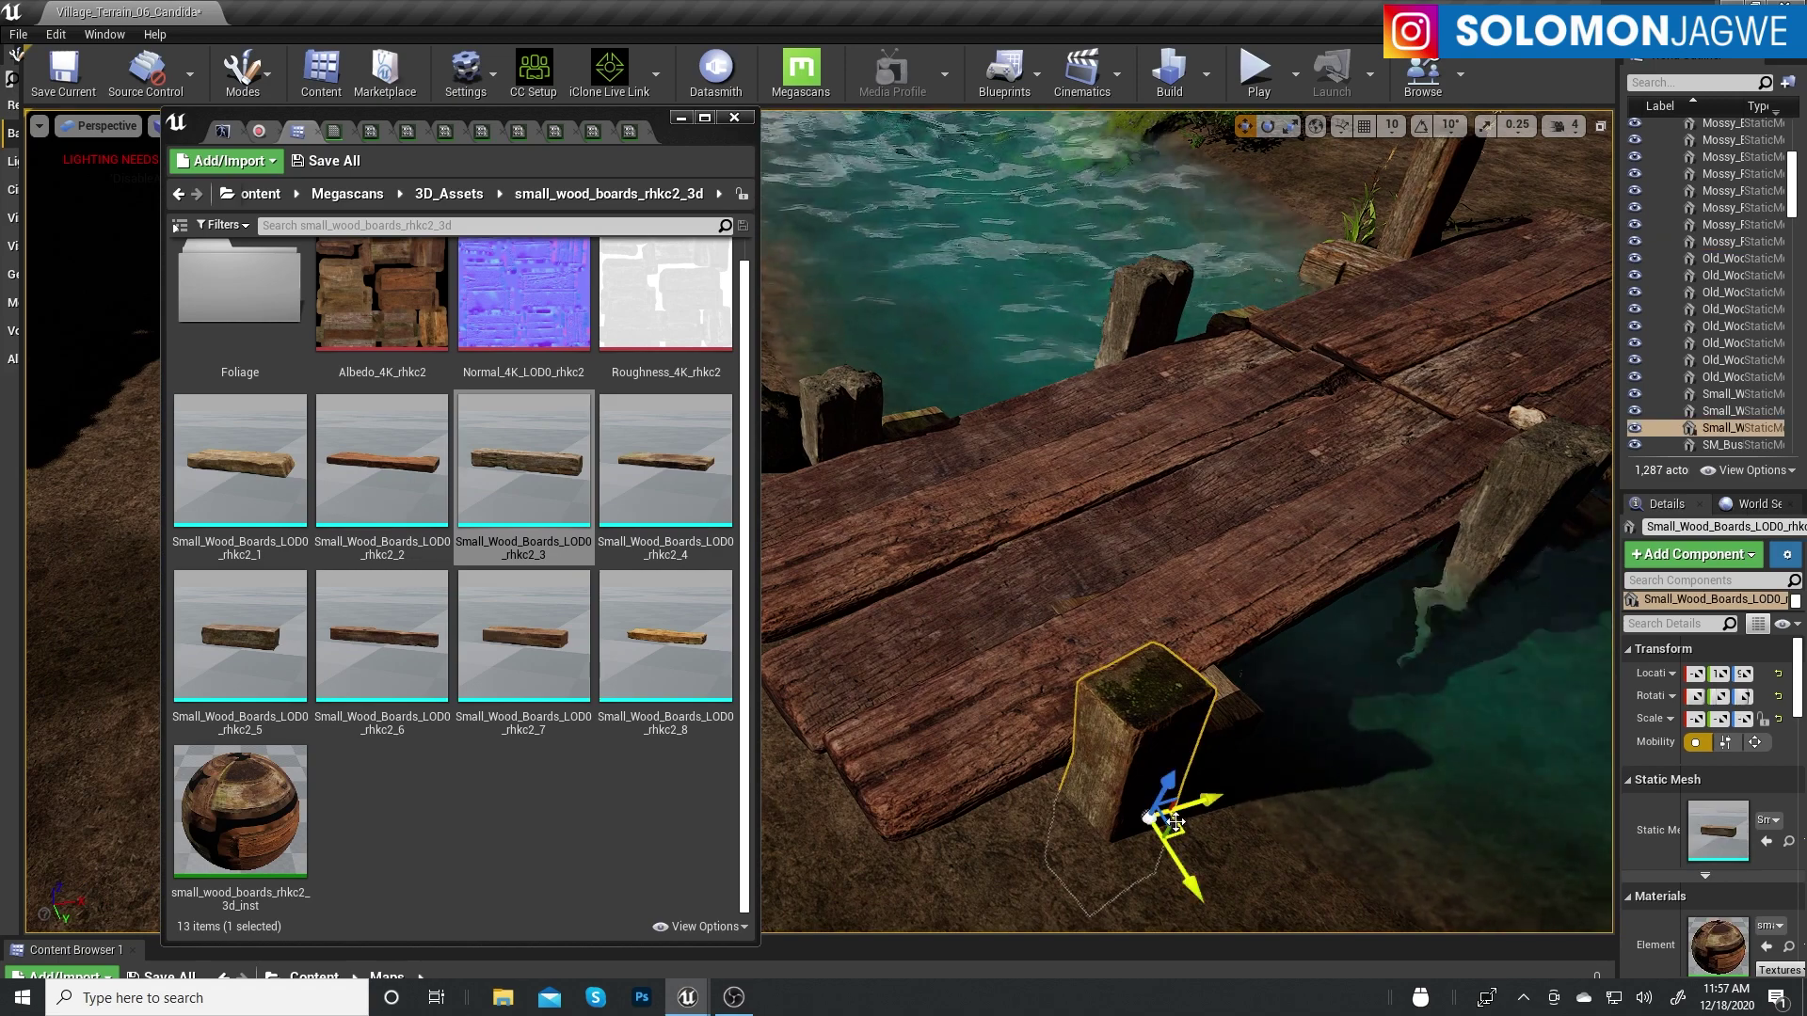
{"action": "left_click_drag", "start_coordinate": [1175, 822], "coordinate": [1167, 821], "text": "alt"}
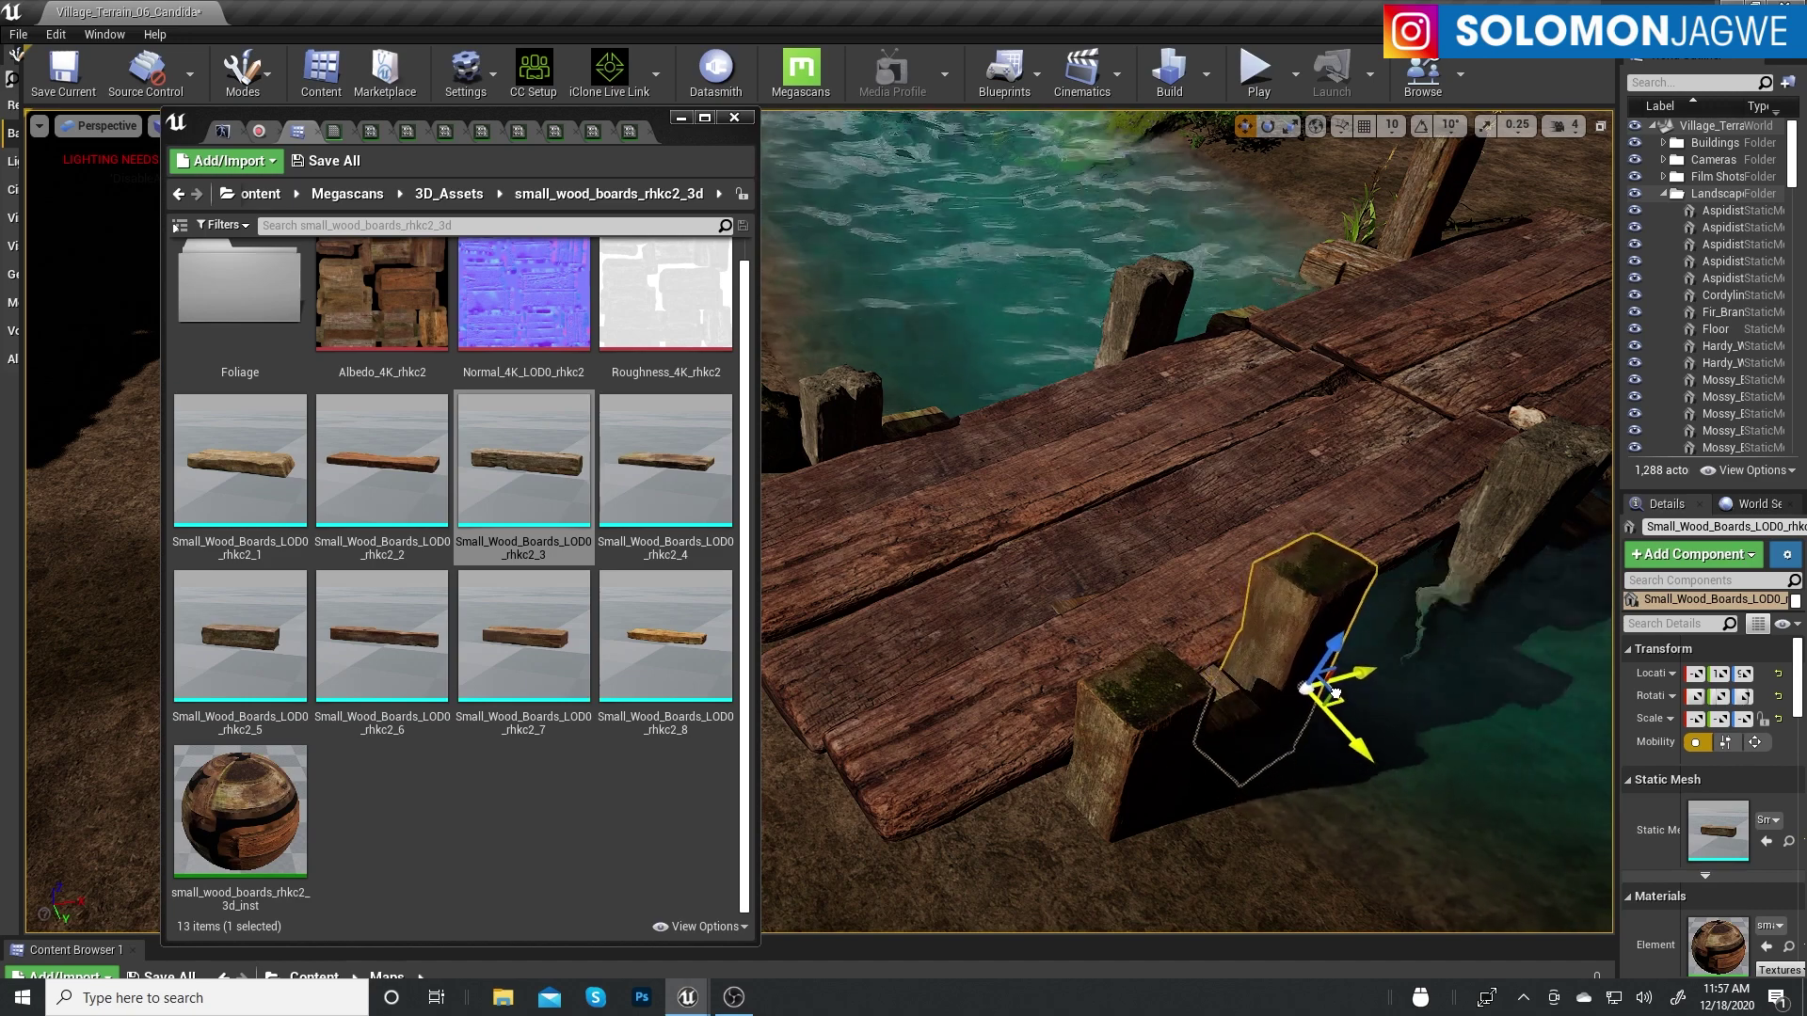
{"action": "right_click_drag", "start_coordinate": [1328, 694], "coordinate": [1035, 602]}
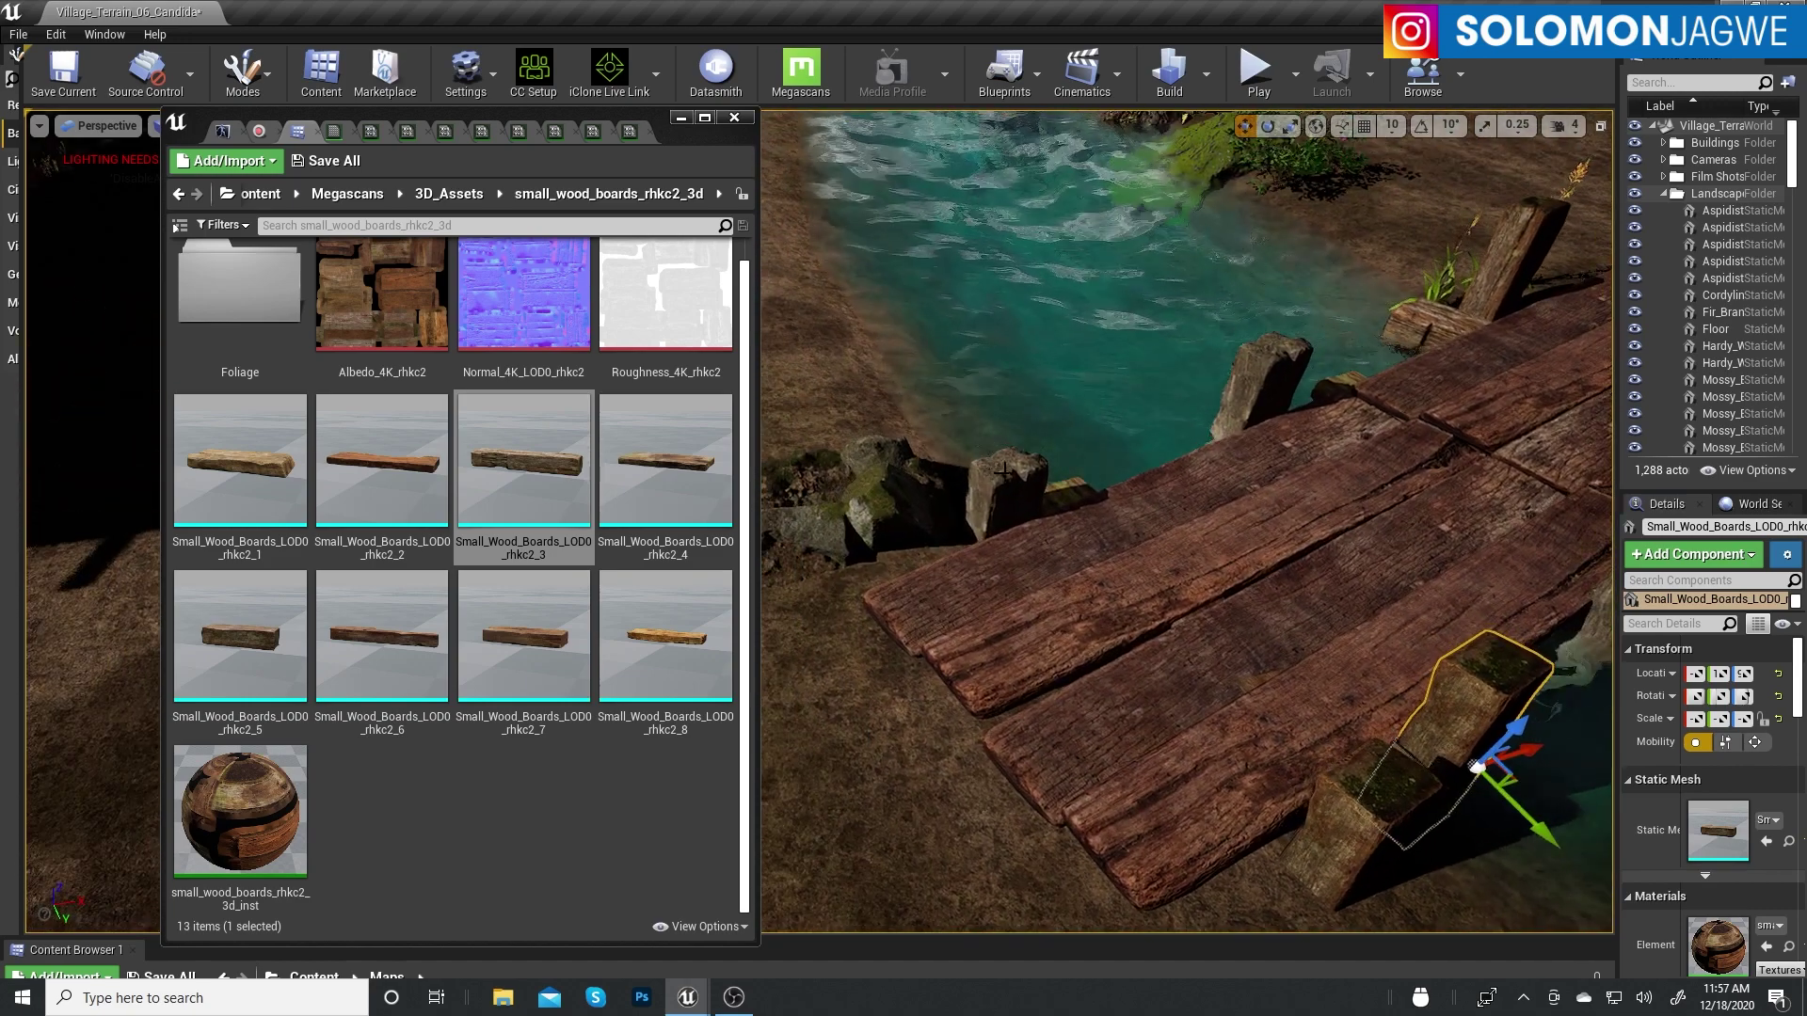
{"action": "left_click", "coordinate": [992, 573]}
{"action": "mouse_move", "coordinate": [992, 573]}
{"action": "left_mouse_down"}
{"action": "mouse_move", "coordinate": [993, 531]}
{"action": "mouse_move", "coordinate": [1005, 584]}
{"action": "mouse_move", "coordinate": [1137, 544]}
{"action": "left_mouse_up"}
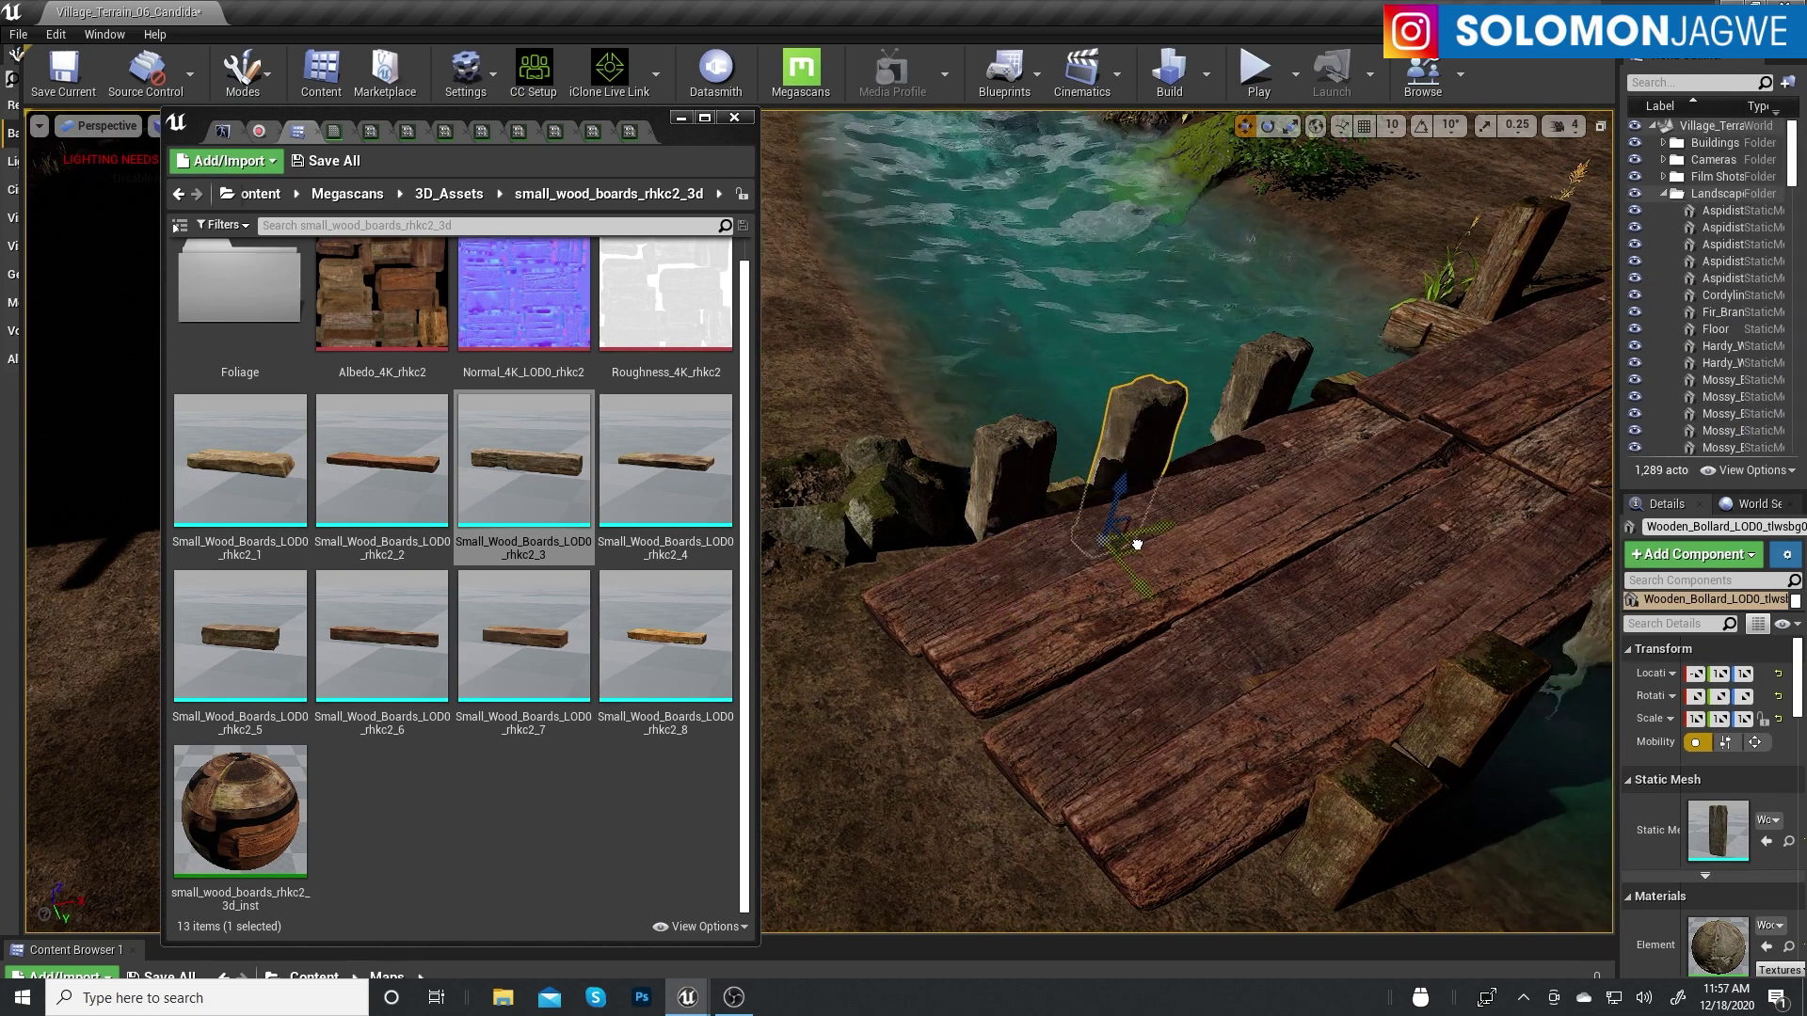
{"action": "right_click_drag", "start_coordinate": [1137, 544], "coordinate": [951, 508]}
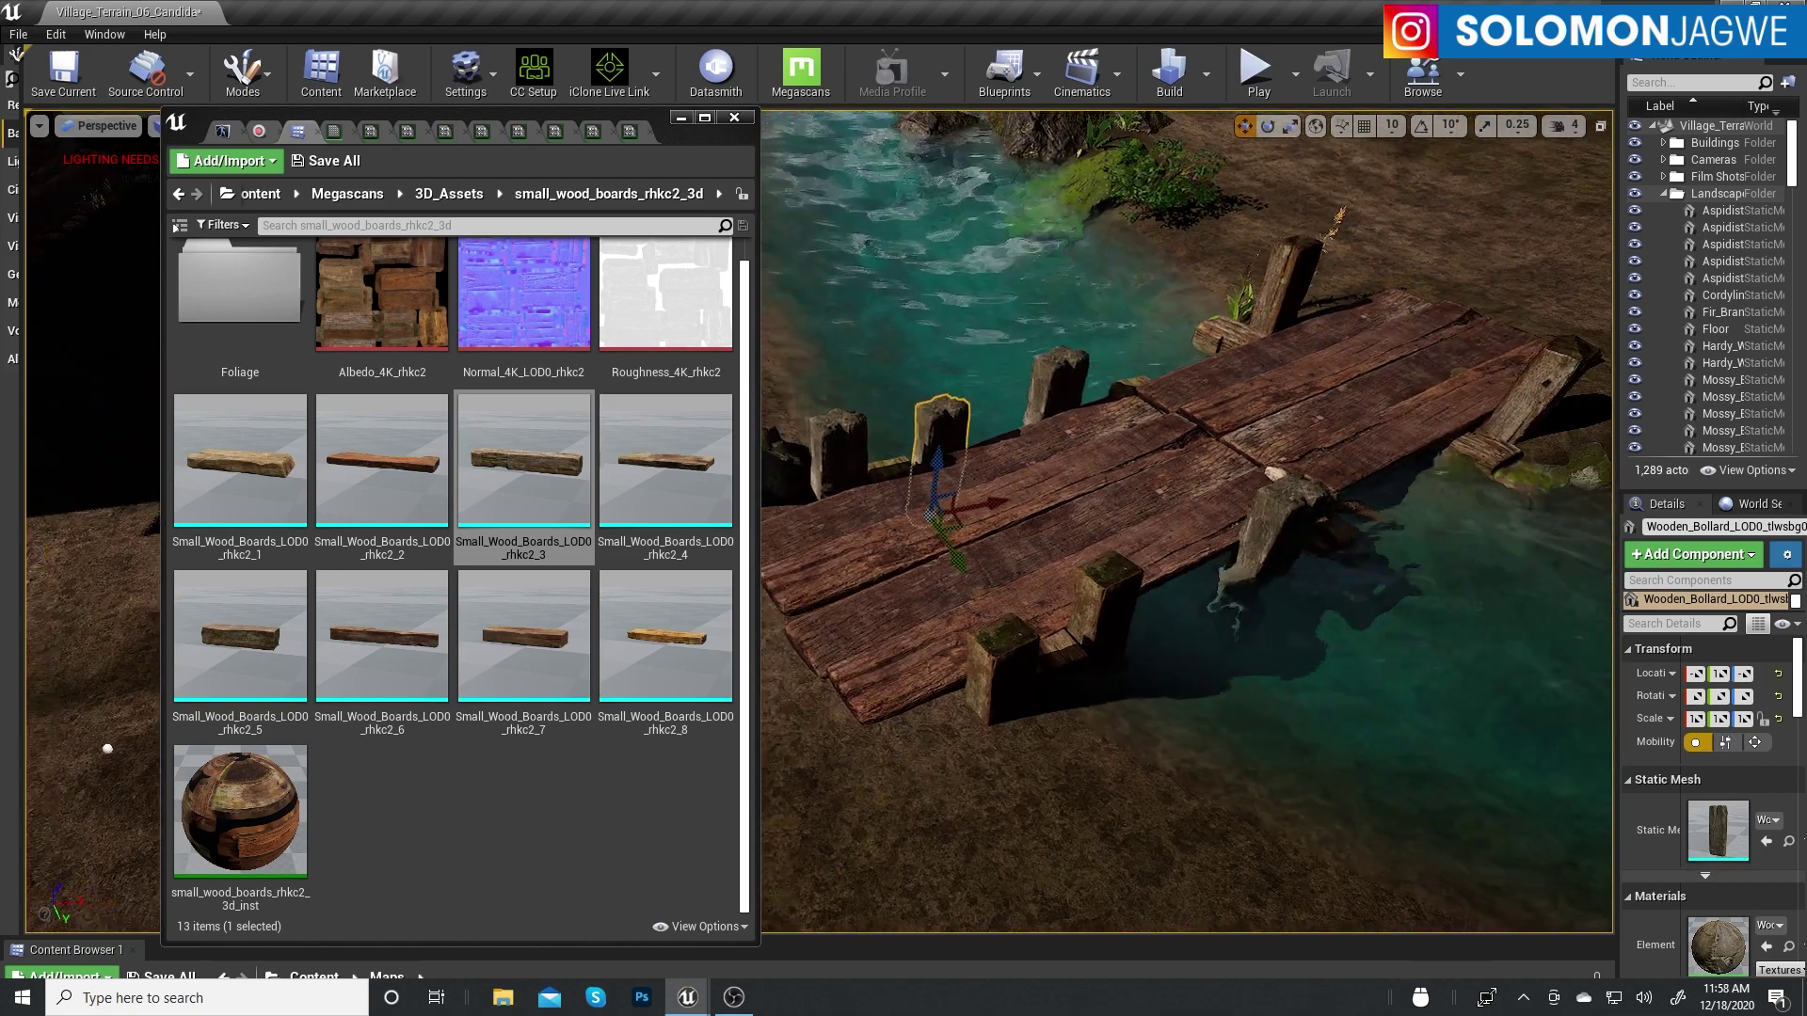
Open the Mossy_Rock_tjjubfufa_3d folder from 3D_Assets
{"action": "left_click", "coordinate": [450, 194]}
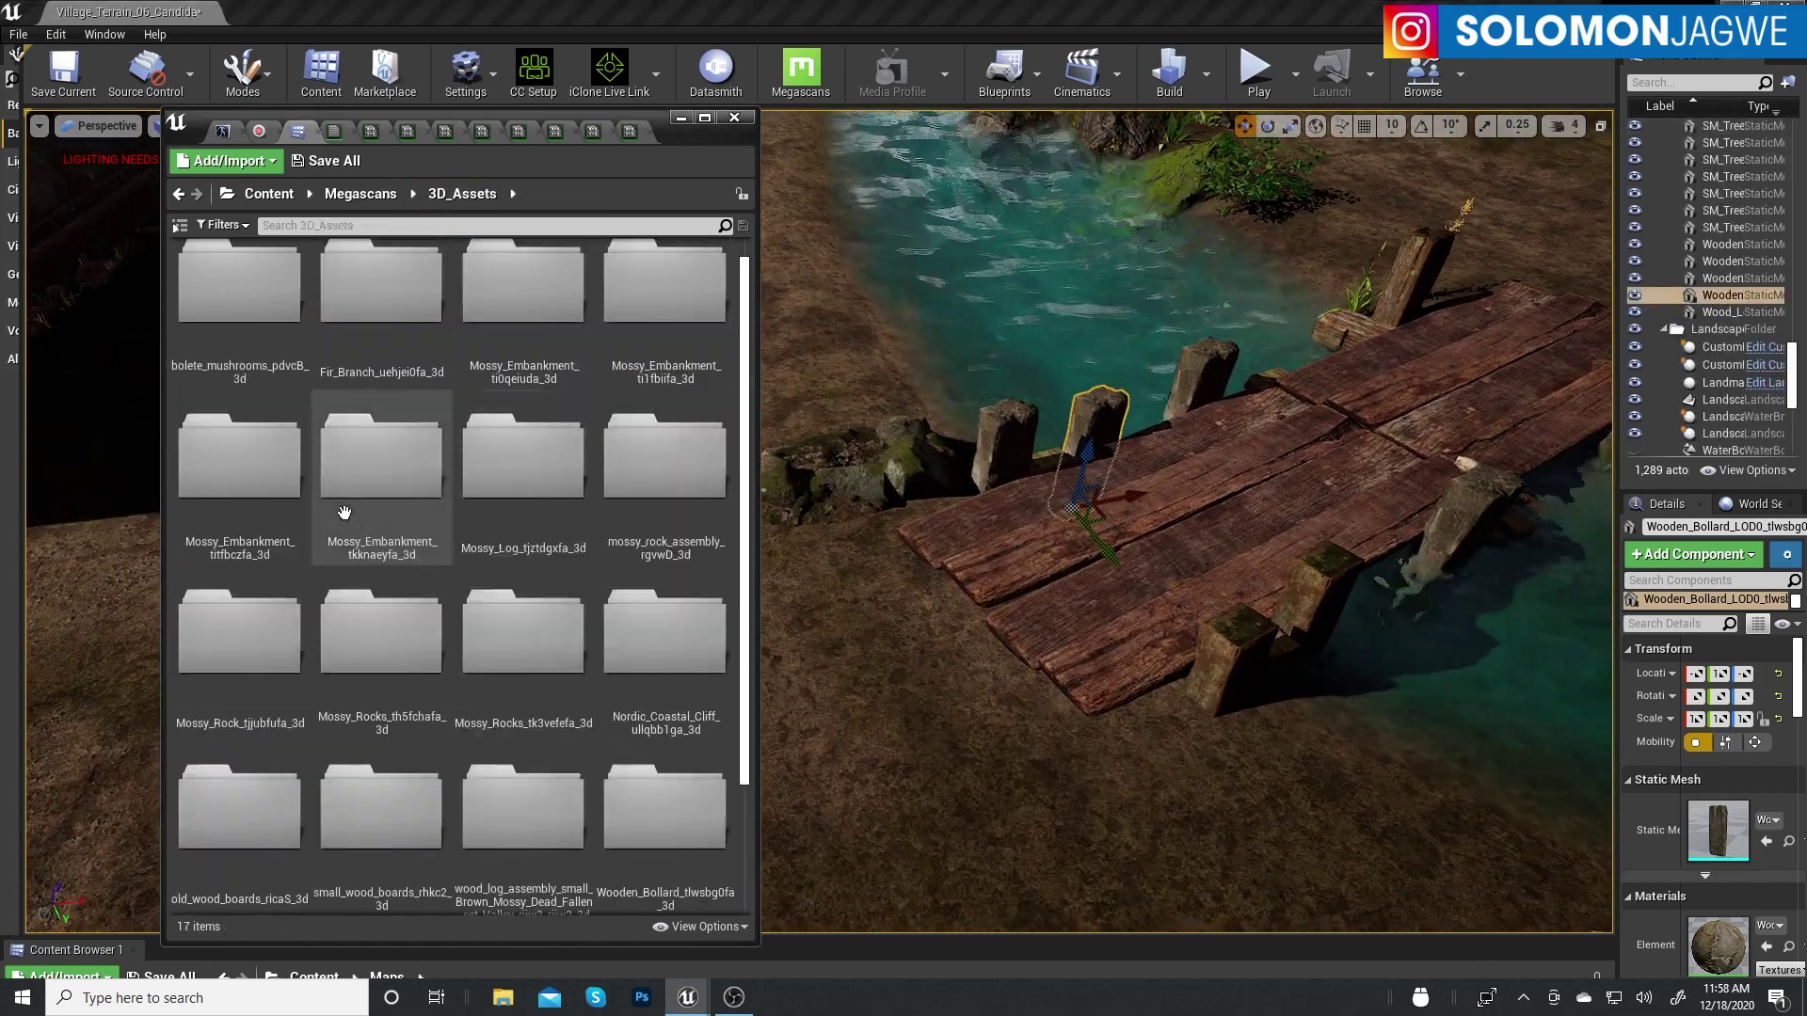
{"action": "scroll", "coordinate": [252, 602], "scroll_direction": "down", "scroll_amount": 2}
{"action": "double_click", "coordinate": [252, 614]}
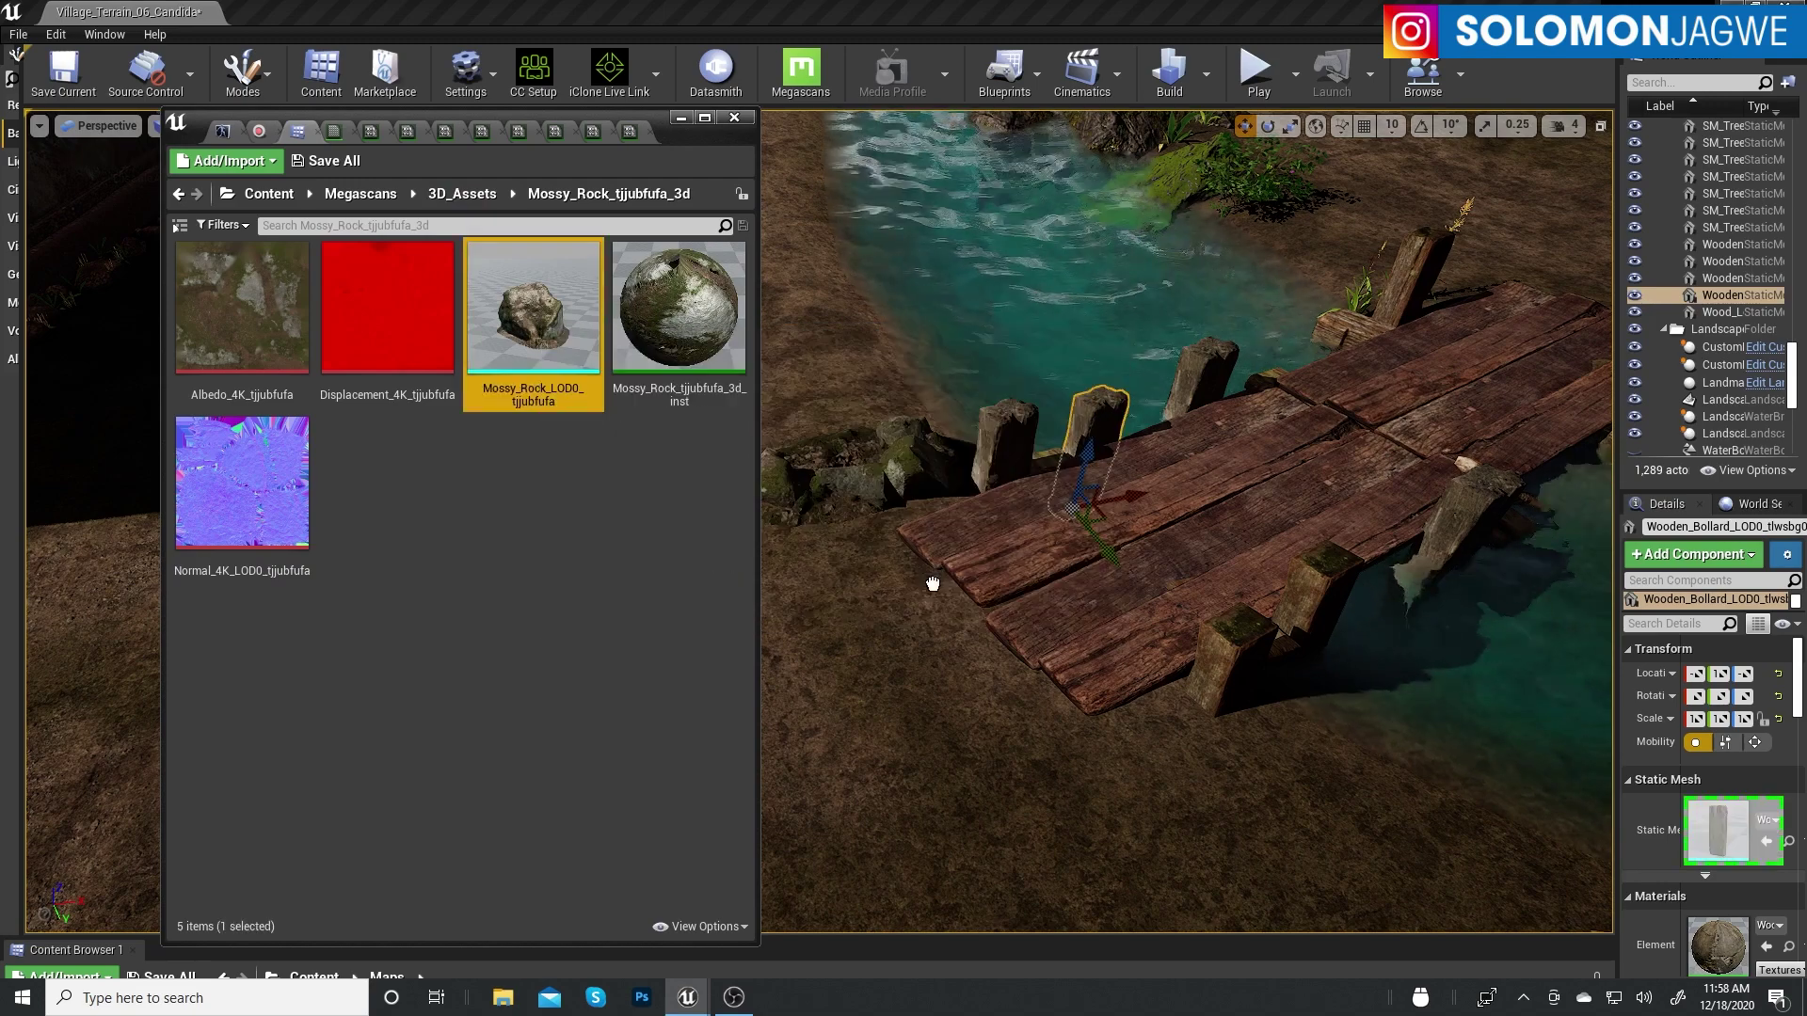
Place a Mossy_Rock_LOD0, rotate and move it beside the bridge post, then duplicate it
{"action": "mouse_move", "coordinate": [533, 311]}
{"action": "left_mouse_down"}
{"action": "mouse_move", "coordinate": [1236, 723]}
{"action": "mouse_move", "coordinate": [1219, 678]}
{"action": "left_mouse_up"}
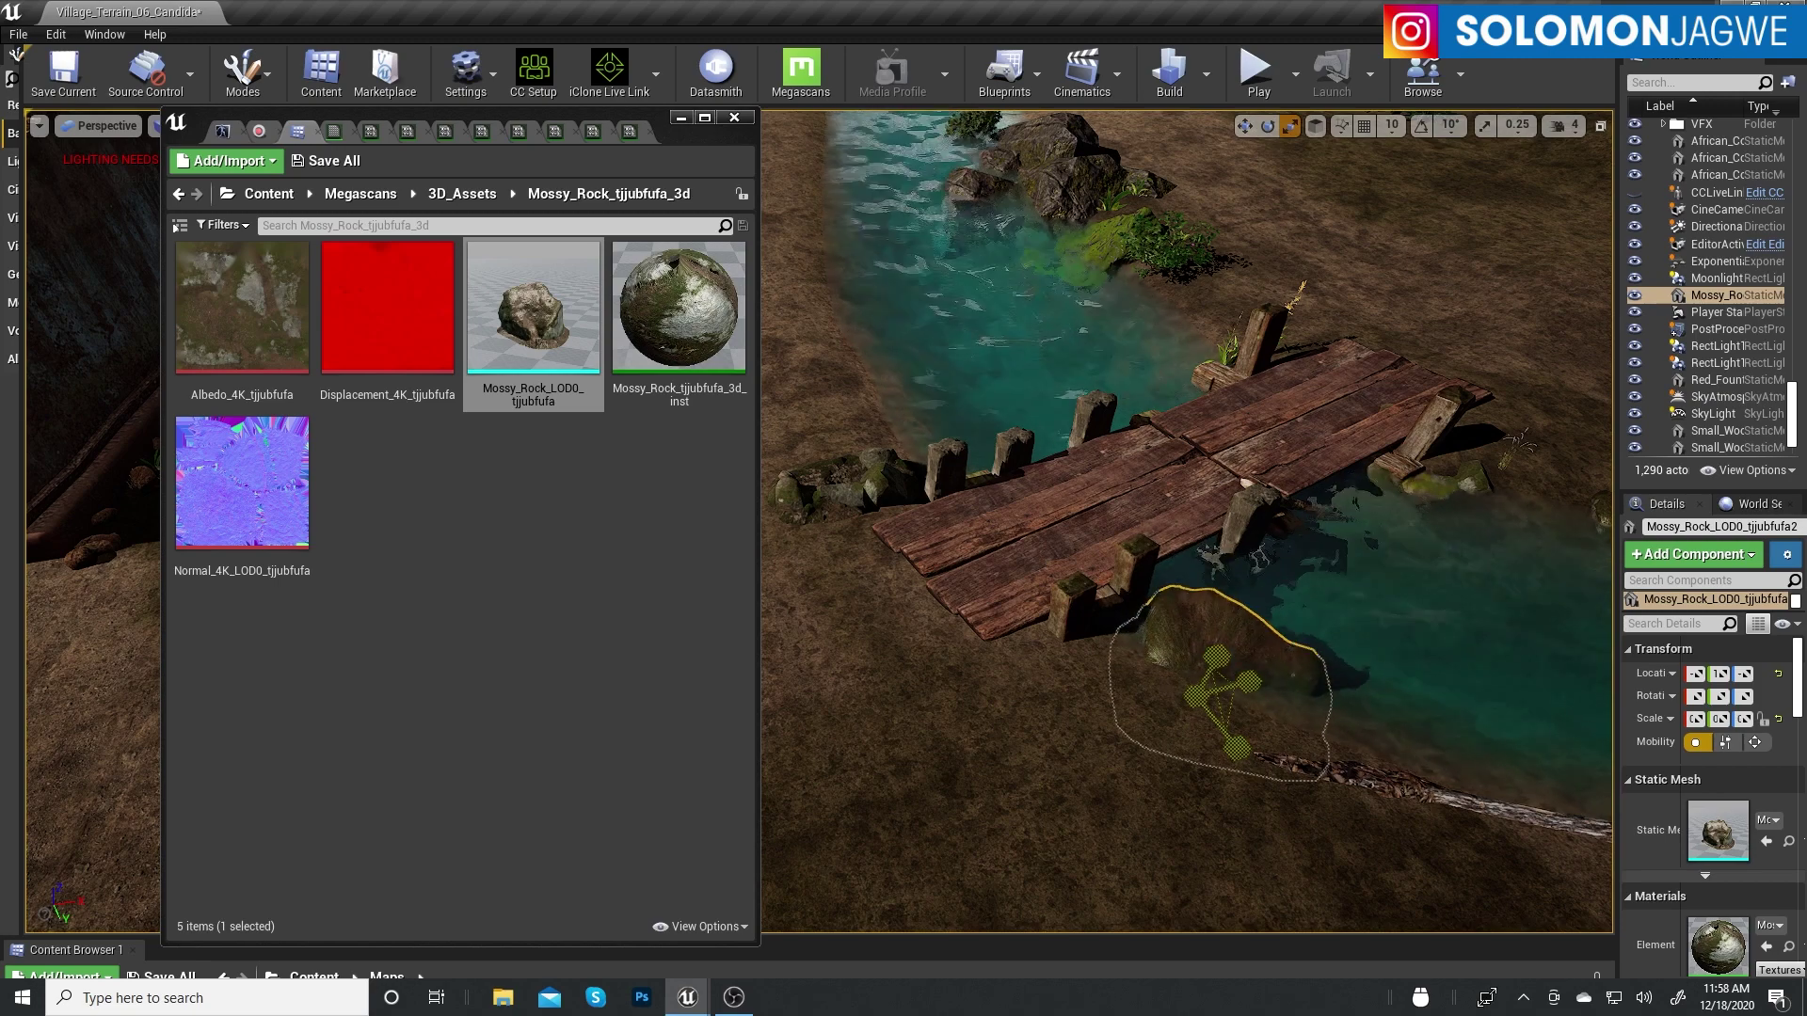
{"action": "scroll", "coordinate": [1223, 678], "scroll_direction": "up", "scroll_amount": 6}
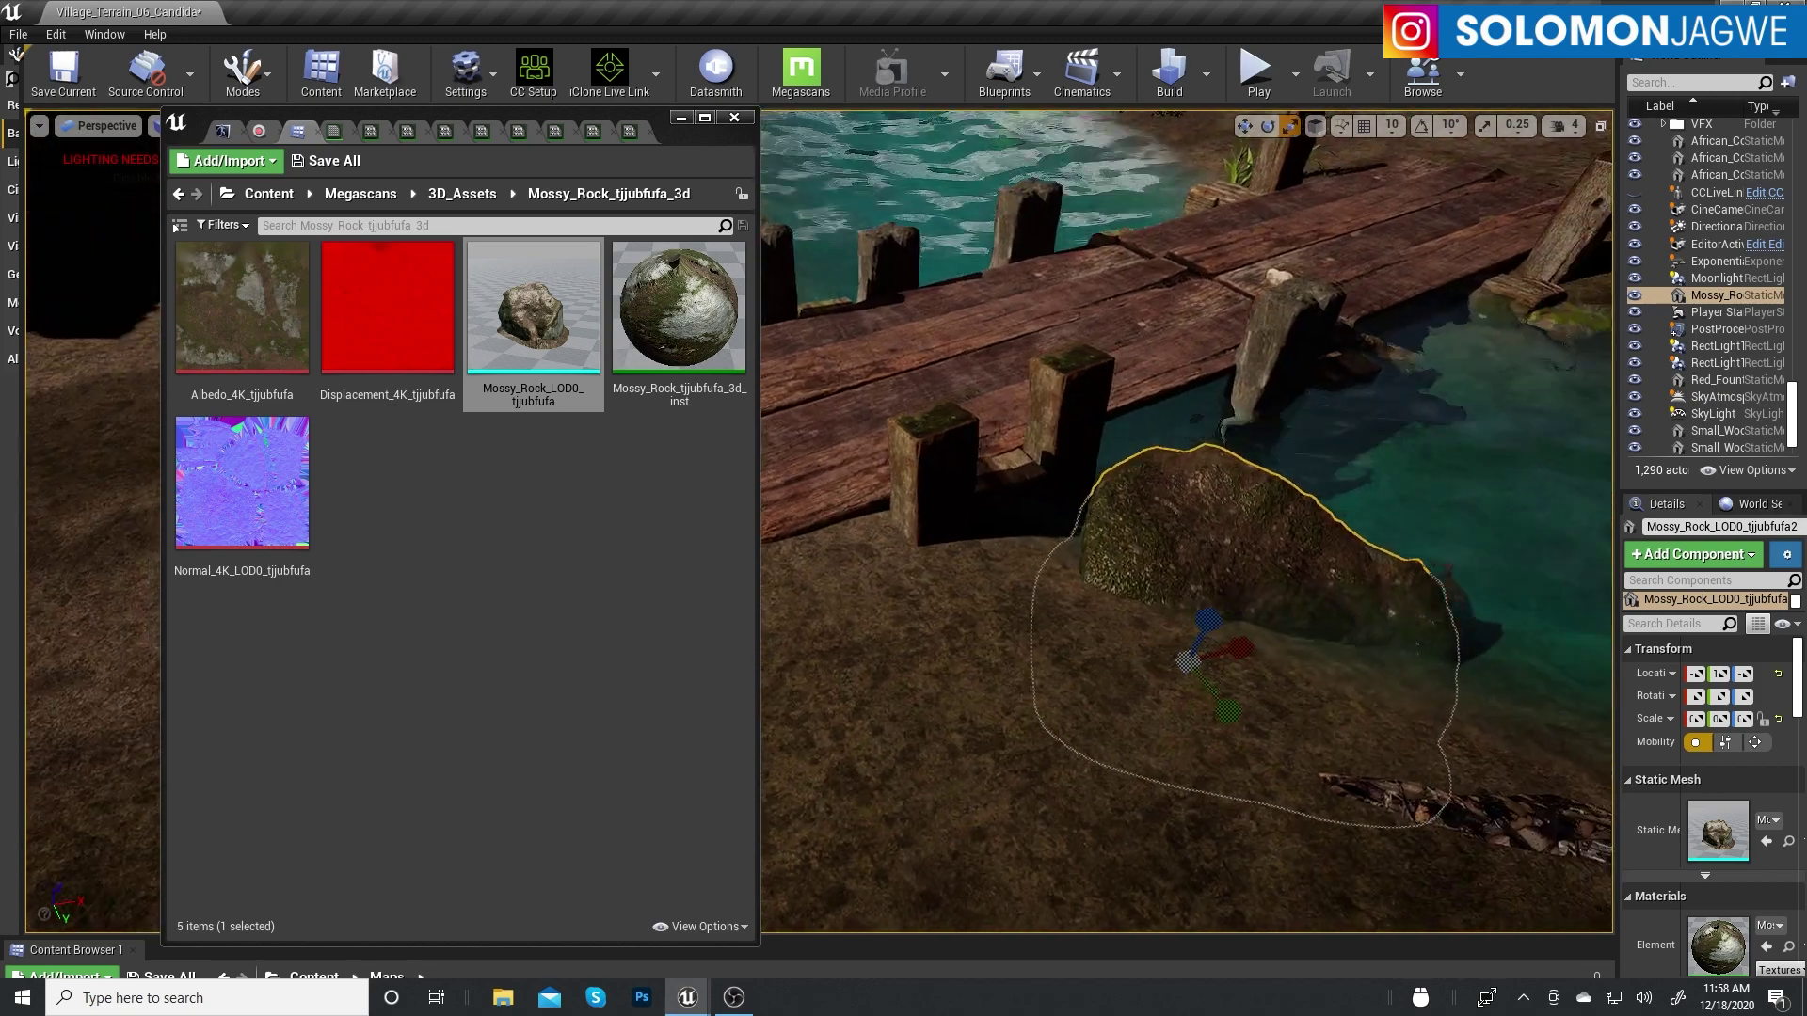
{"action": "right_click_drag", "start_coordinate": [1223, 442], "coordinate": [1312, 462]}
{"action": "left_click_drag", "start_coordinate": [1085, 708], "coordinate": [1125, 707]}
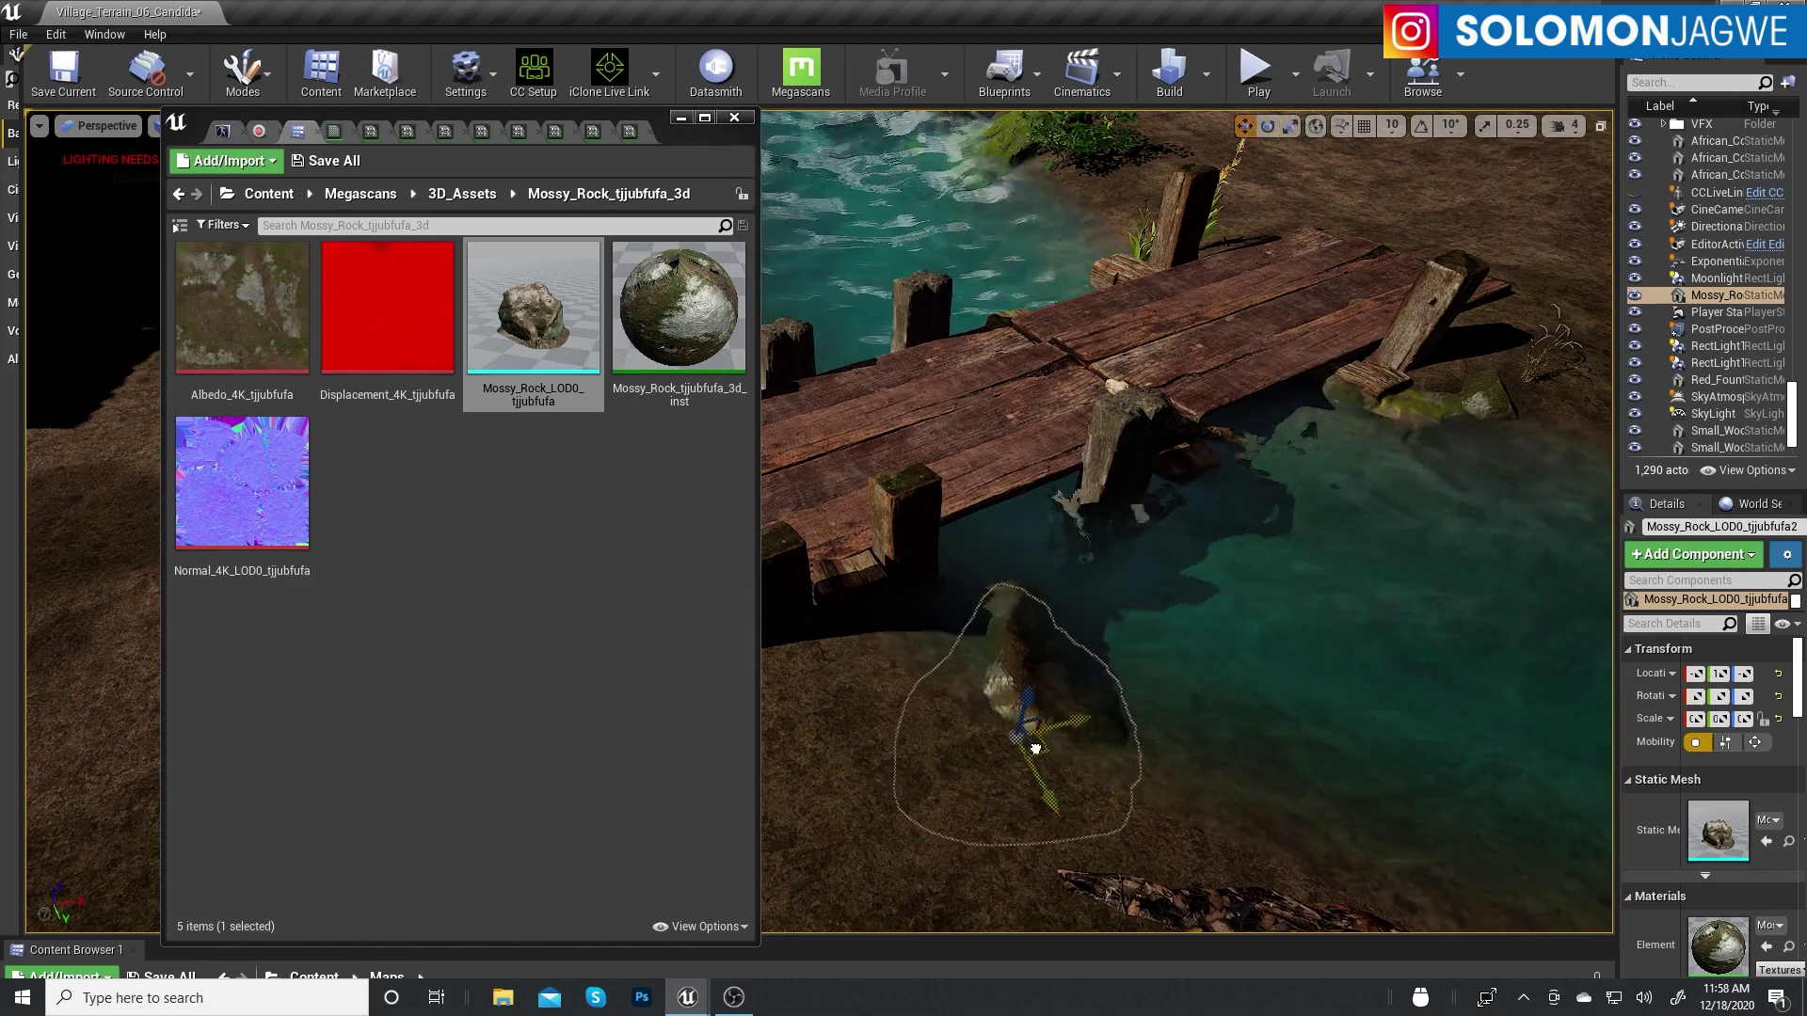
{"action": "left_click_drag", "start_coordinate": [1035, 748], "coordinate": [975, 734]}
{"action": "key", "text": "ctrl+w"}
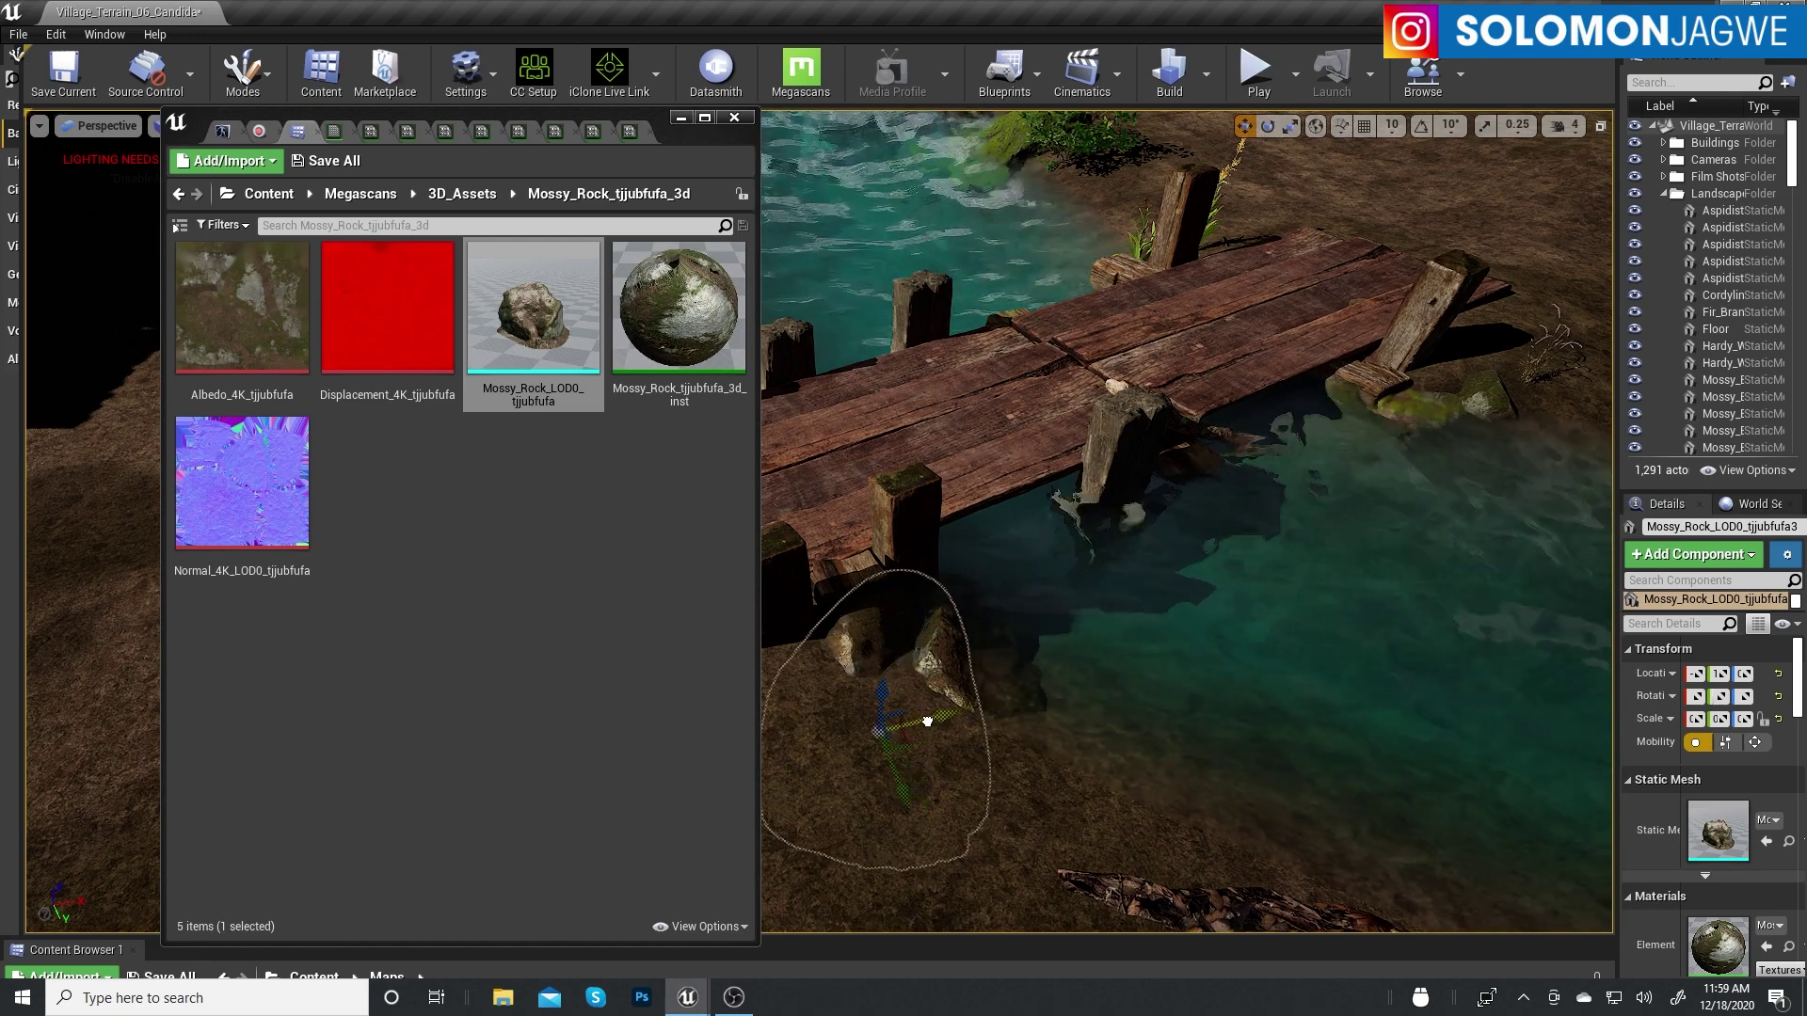
Review the dock from several angles, select the log by the water, and save the map
{"action": "right_click_drag", "start_coordinate": [927, 721], "coordinate": [847, 715]}
{"action": "right_click_drag", "start_coordinate": [1000, 623], "coordinate": [941, 603]}
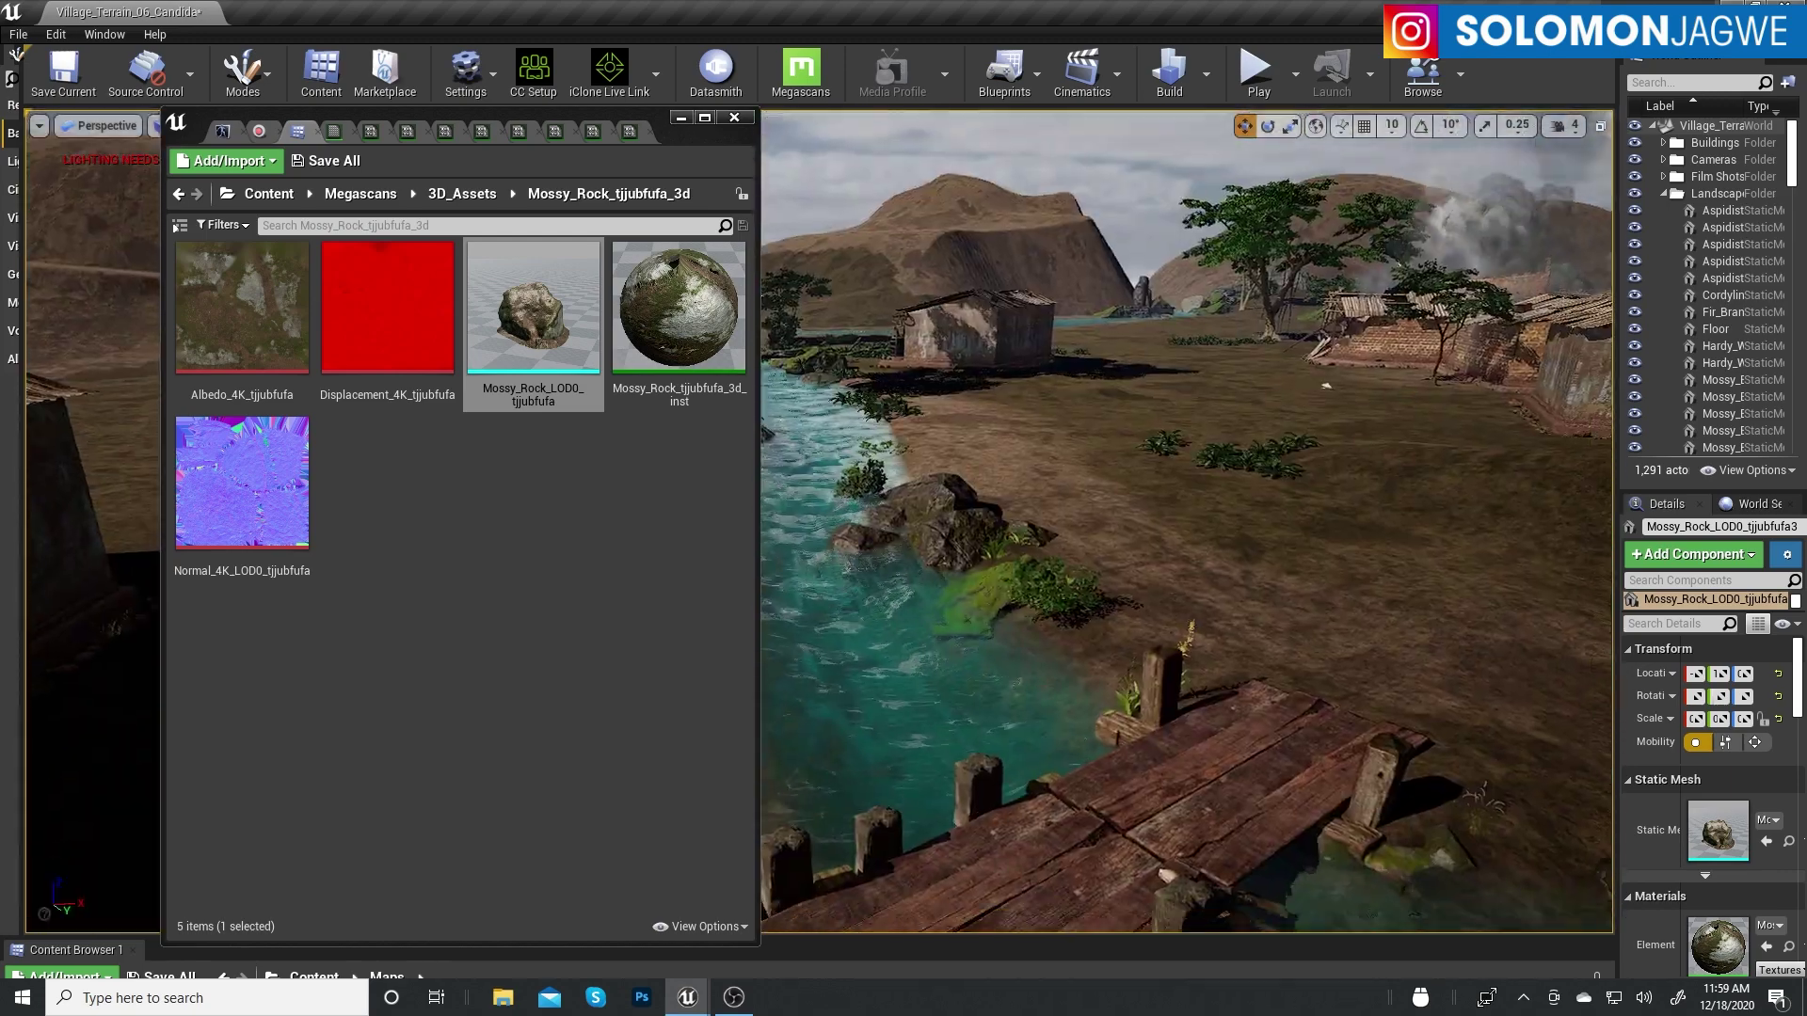
{"action": "mouse_move", "coordinate": [1157, 603]}
{"action": "right_mouse_down"}
{"action": "mouse_move", "coordinate": [1200, 613]}
{"action": "mouse_move", "coordinate": [1162, 617]}
{"action": "right_mouse_up"}
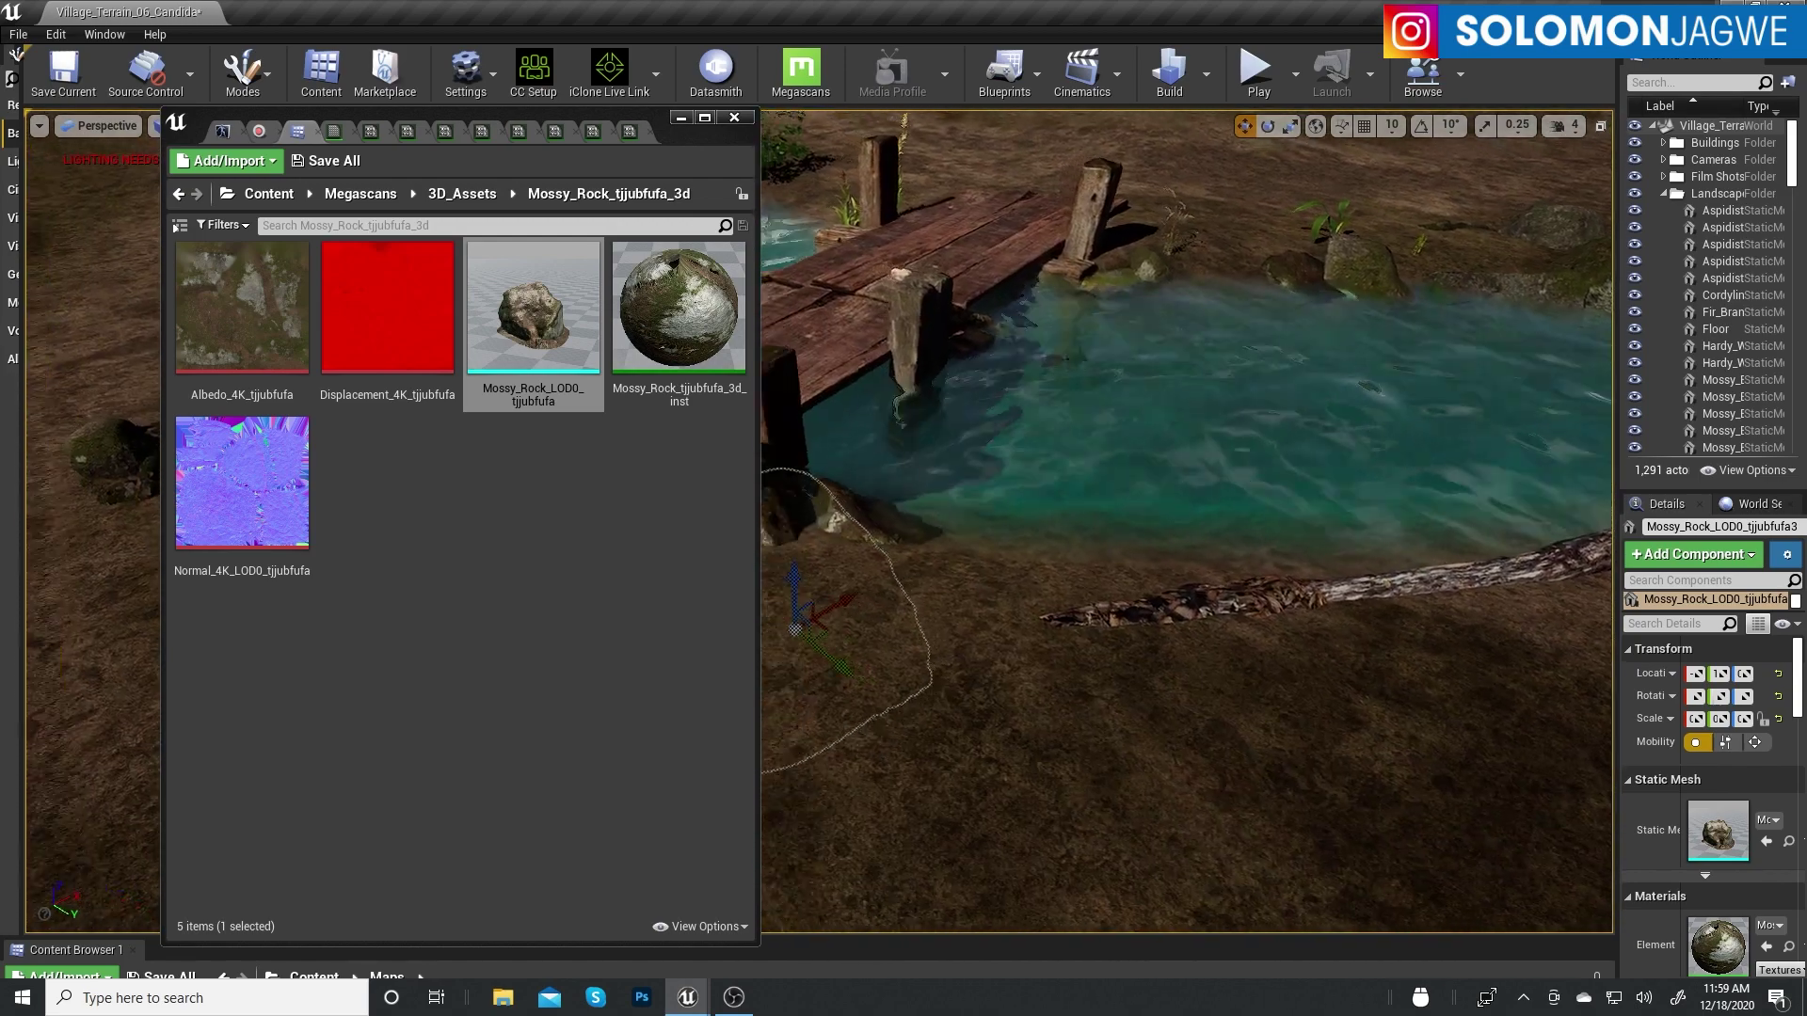
{"action": "left_click", "coordinate": [1394, 603]}
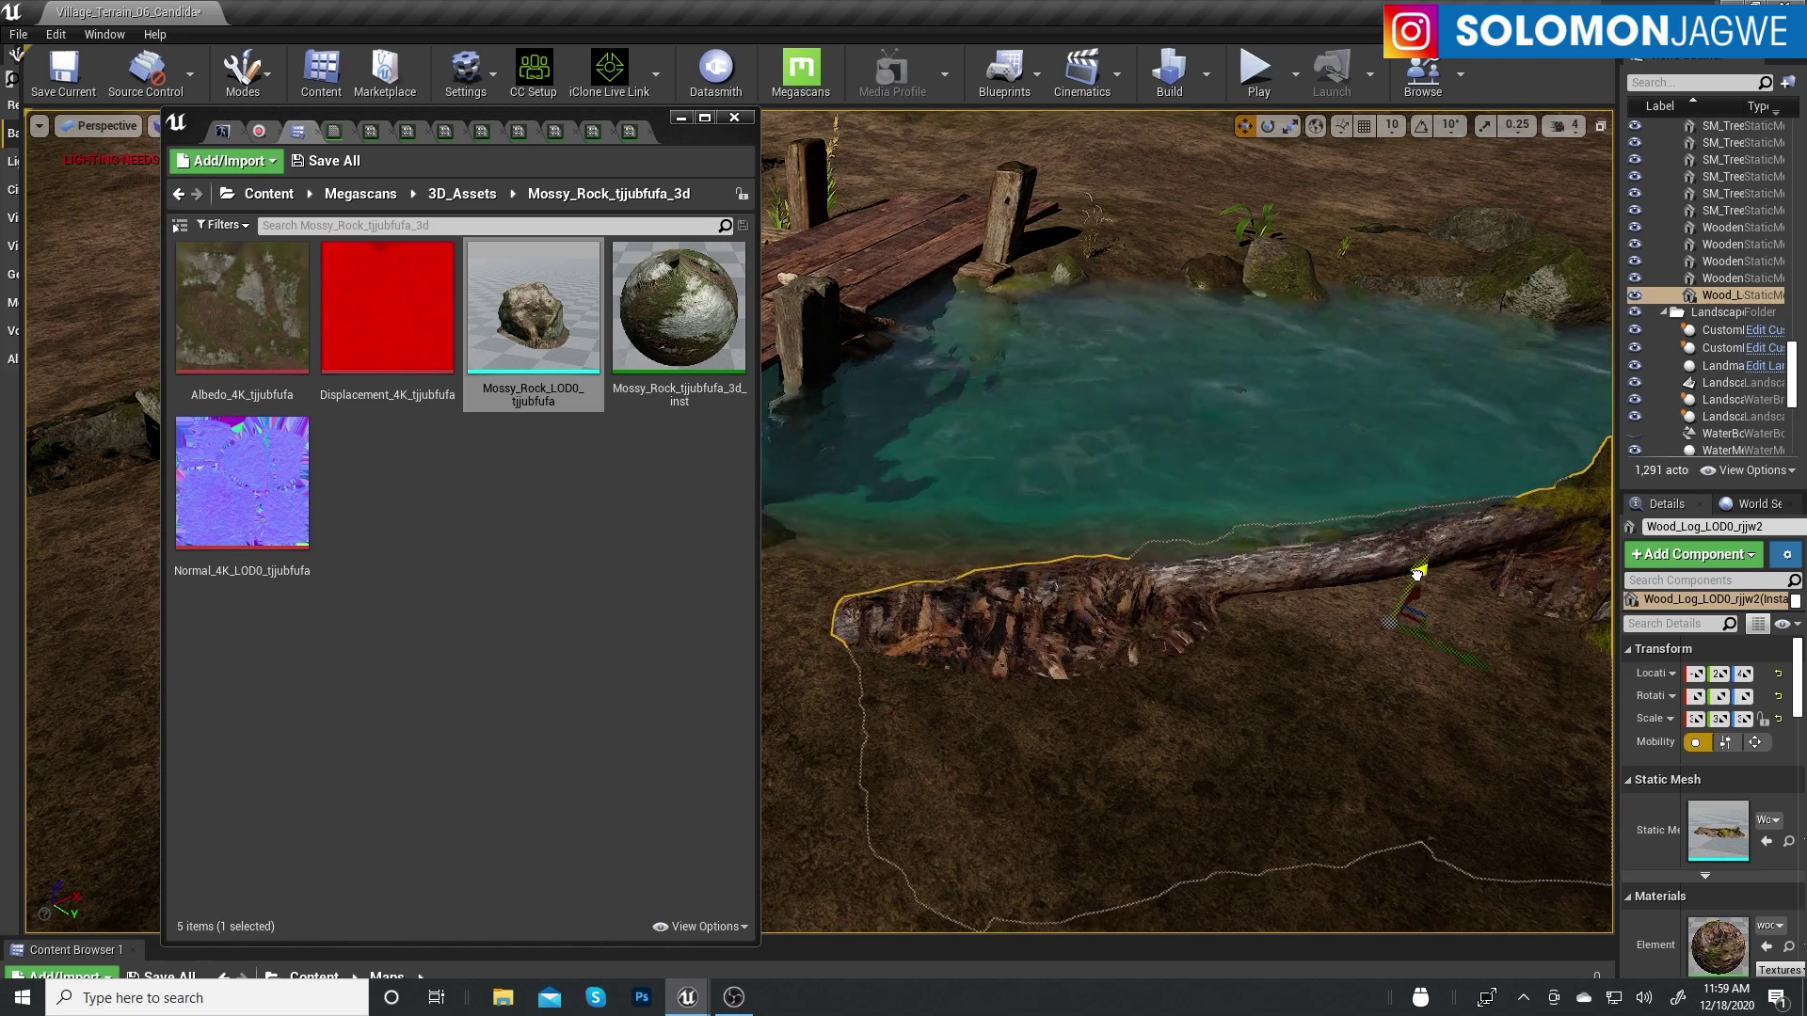
{"action": "right_click_drag", "start_coordinate": [1198, 642], "coordinate": [1198, 643]}
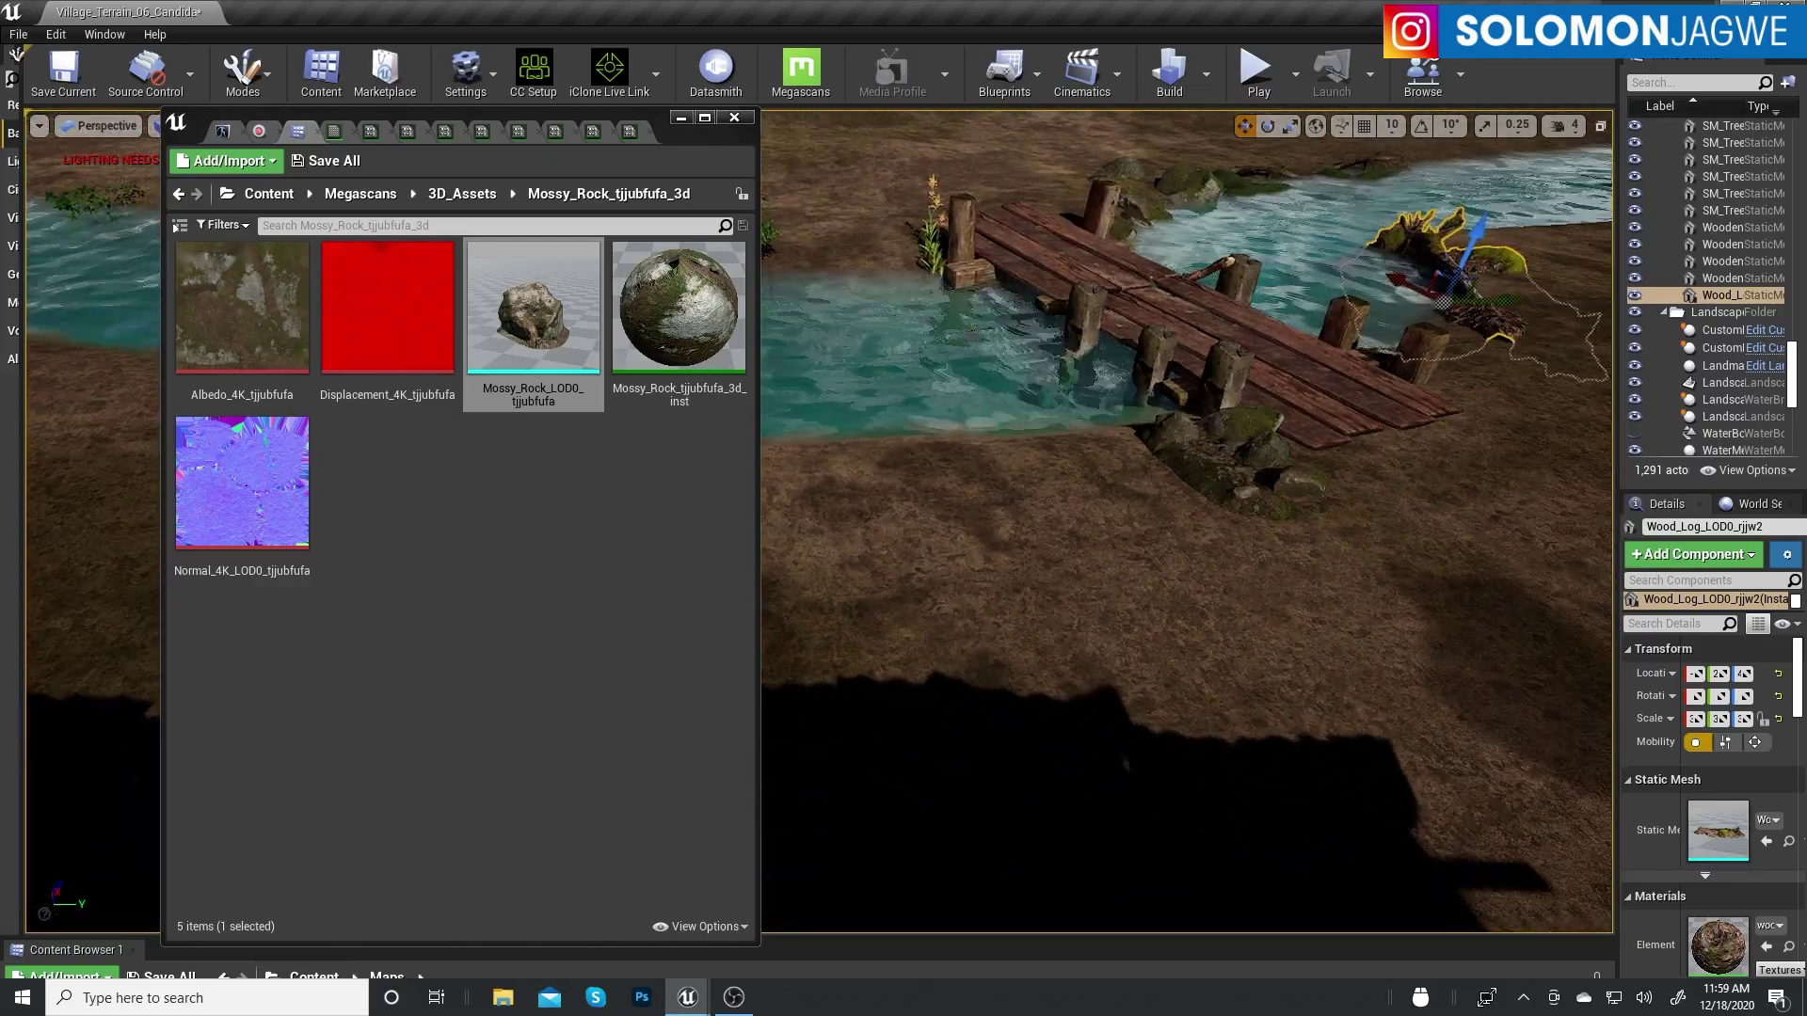
{"action": "right_click_drag", "start_coordinate": [1333, 395], "coordinate": [1325, 465]}
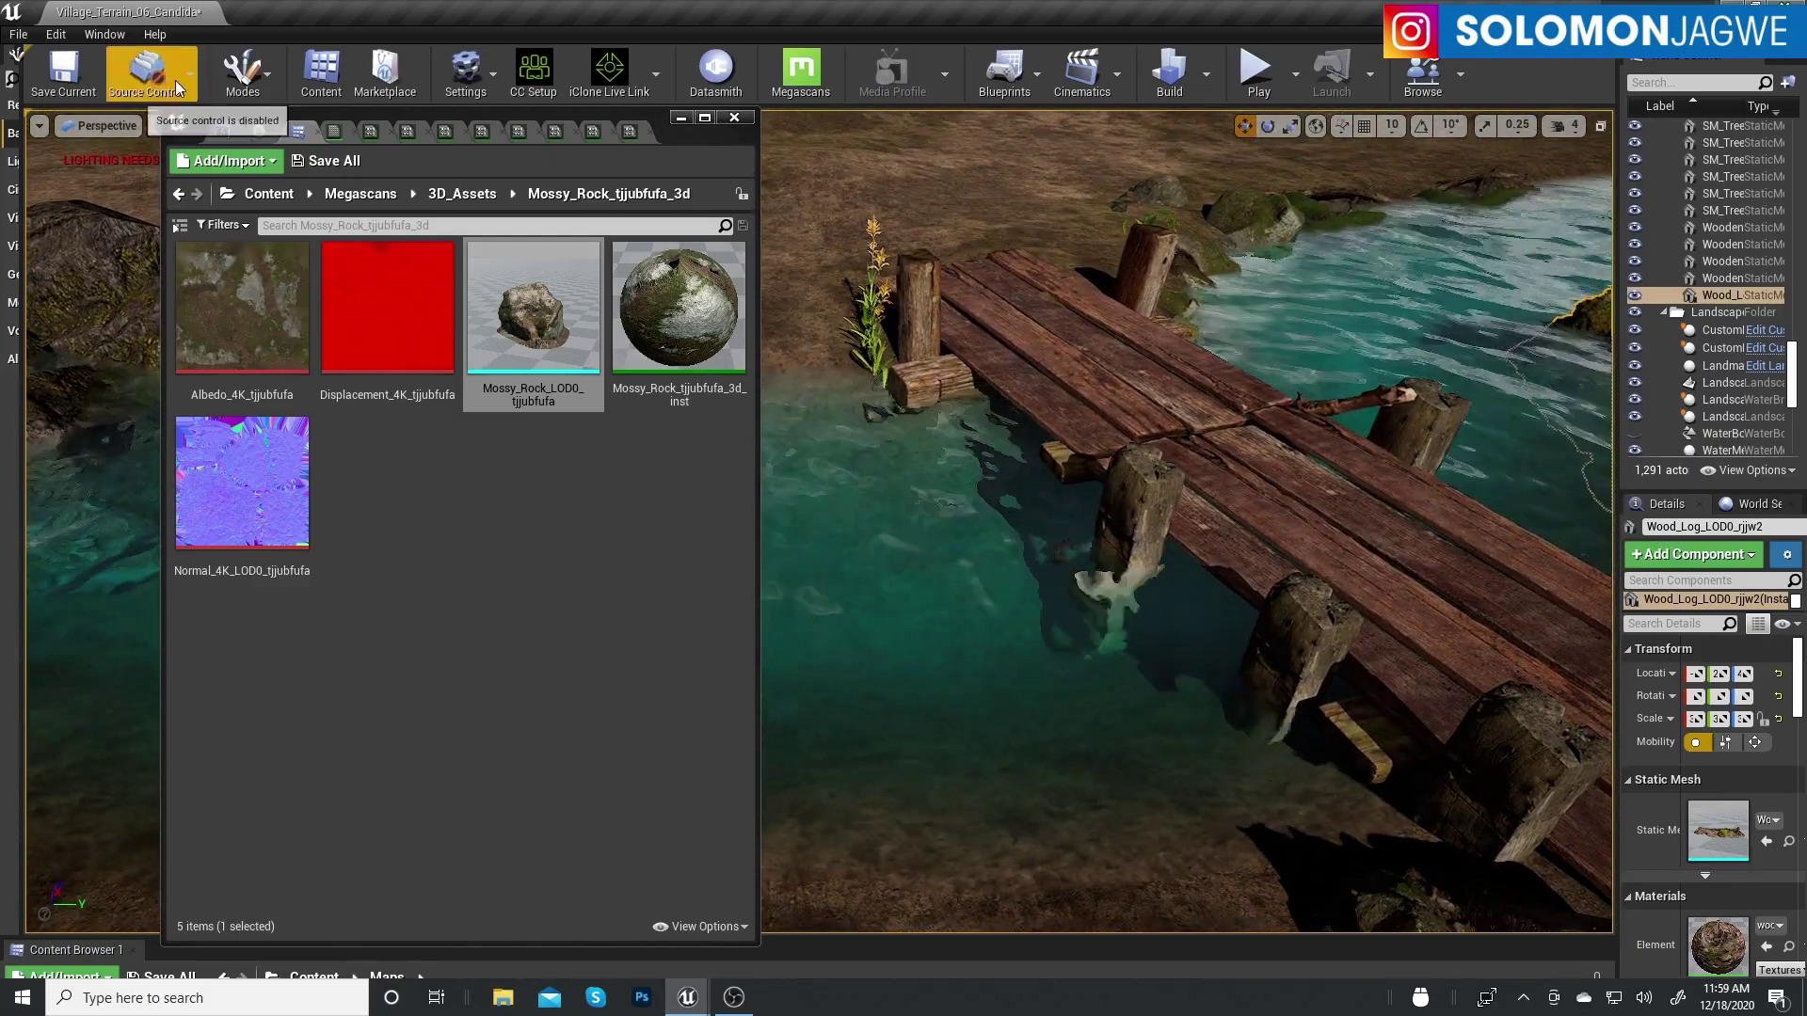
{"action": "left_click", "coordinate": [42, 81]}
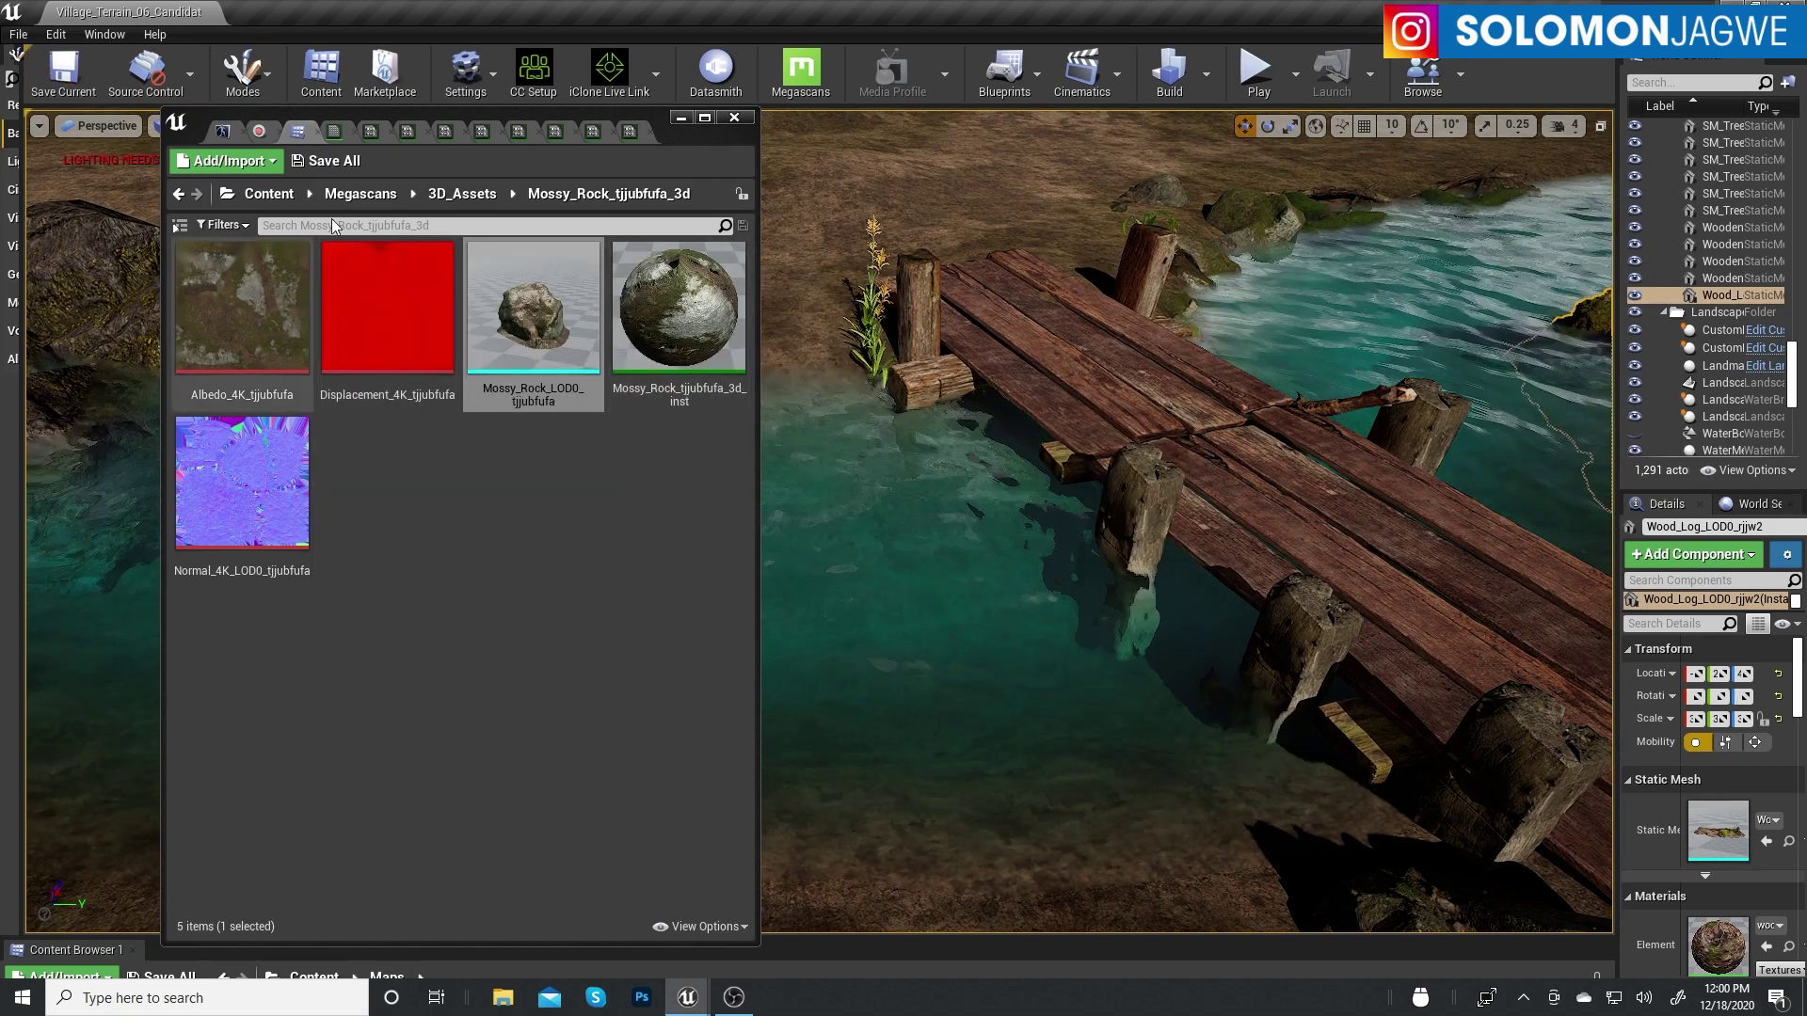
{"action": "left_click", "coordinate": [375, 194]}
Place a Hardy Water Lily variant in the pond and frame it in view
{"action": "double_click", "coordinate": [402, 289]}
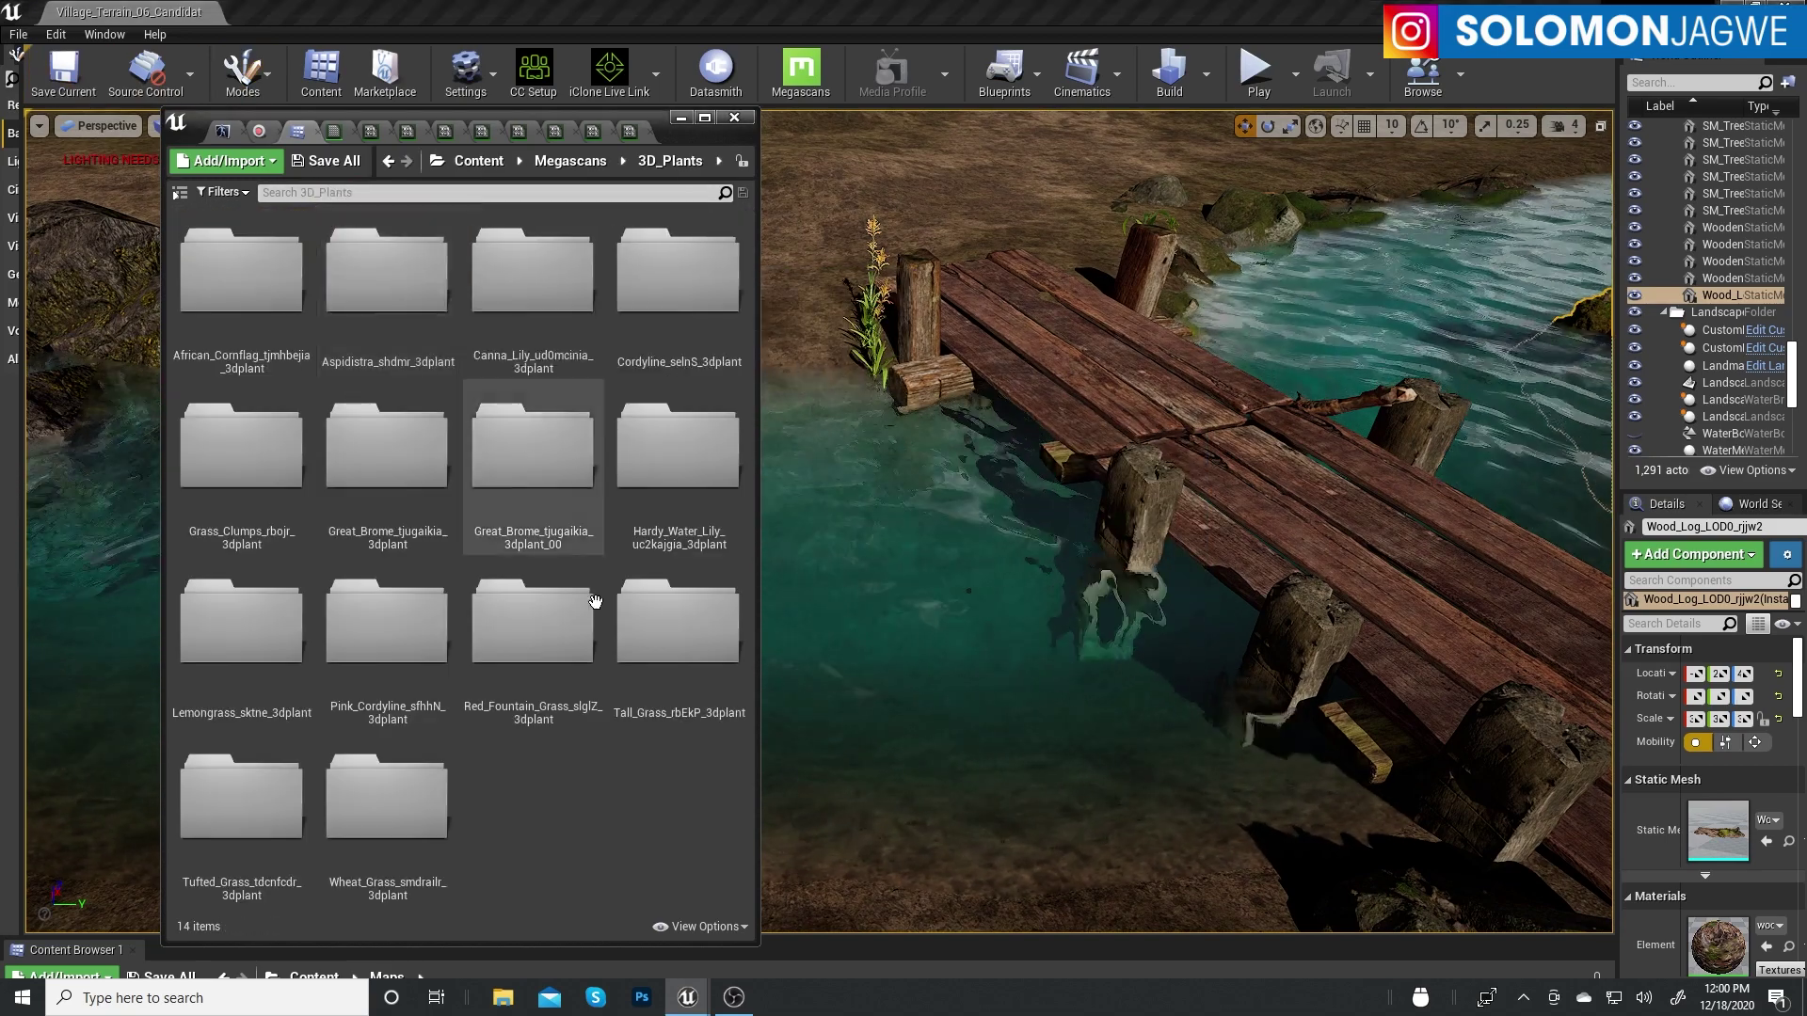
{"action": "double_click", "coordinate": [412, 468]}
{"action": "left_click", "coordinate": [460, 195]}
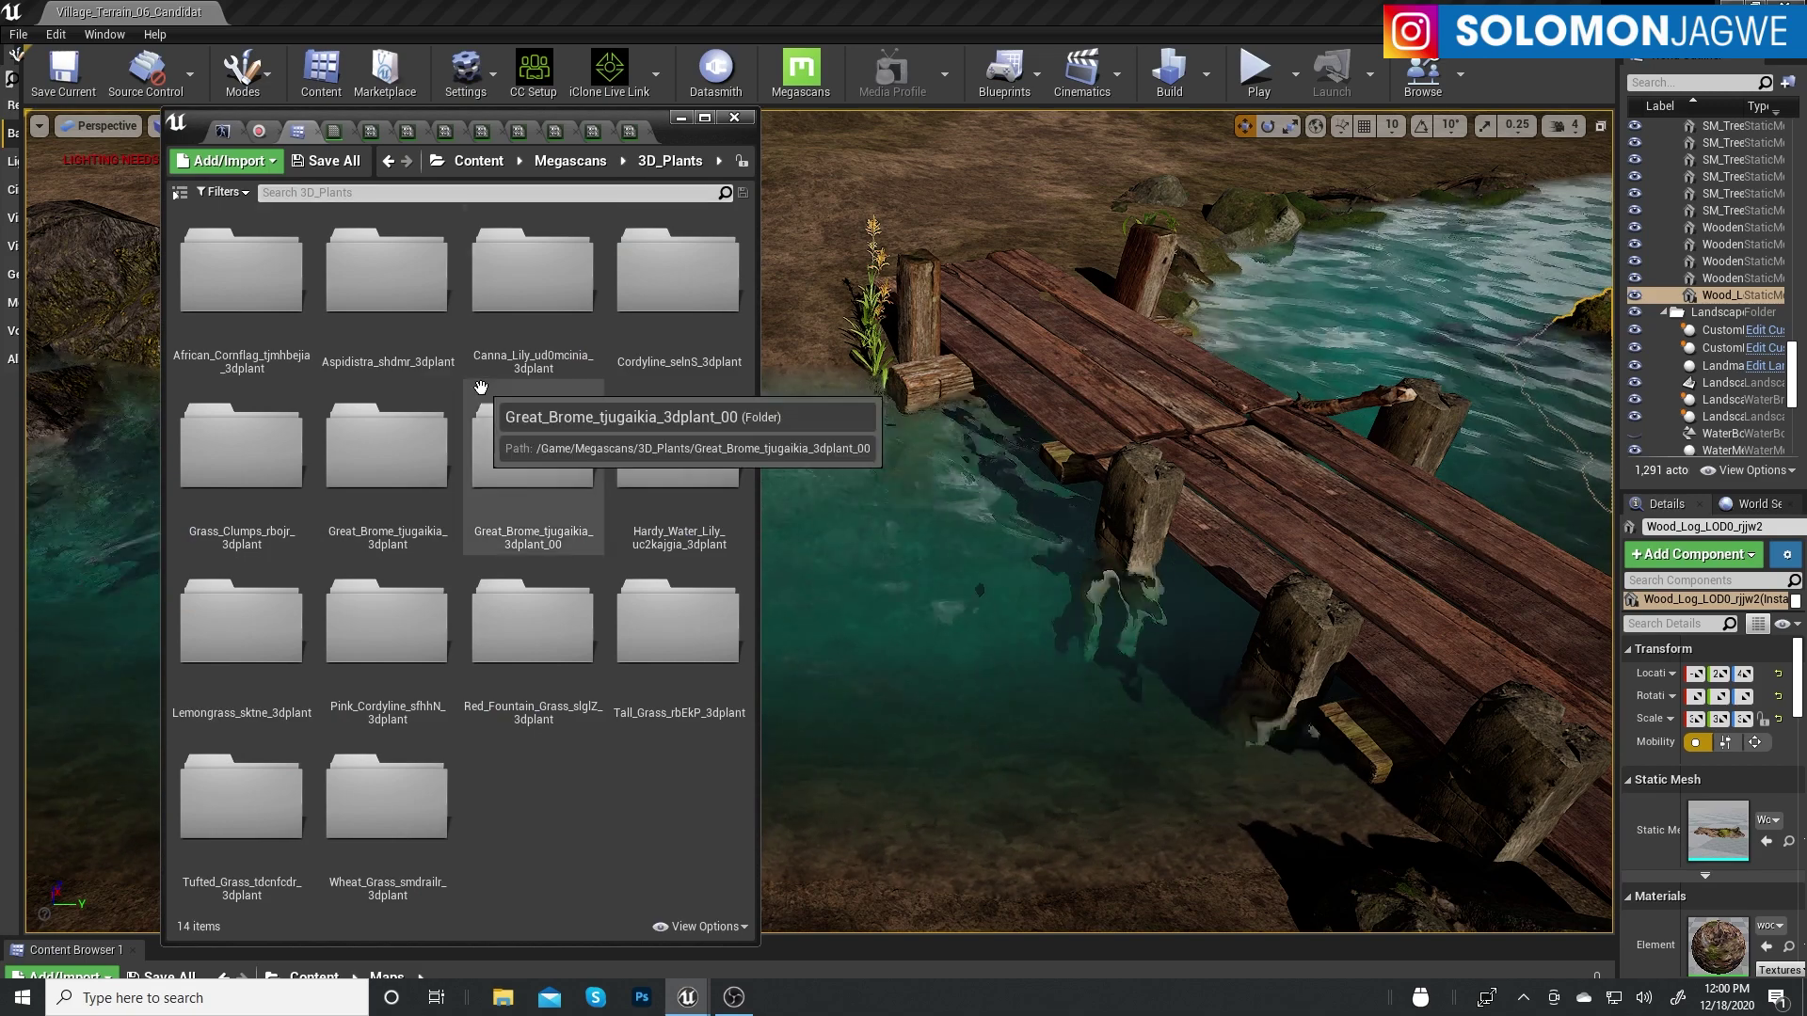
{"action": "double_click", "coordinate": [677, 442]}
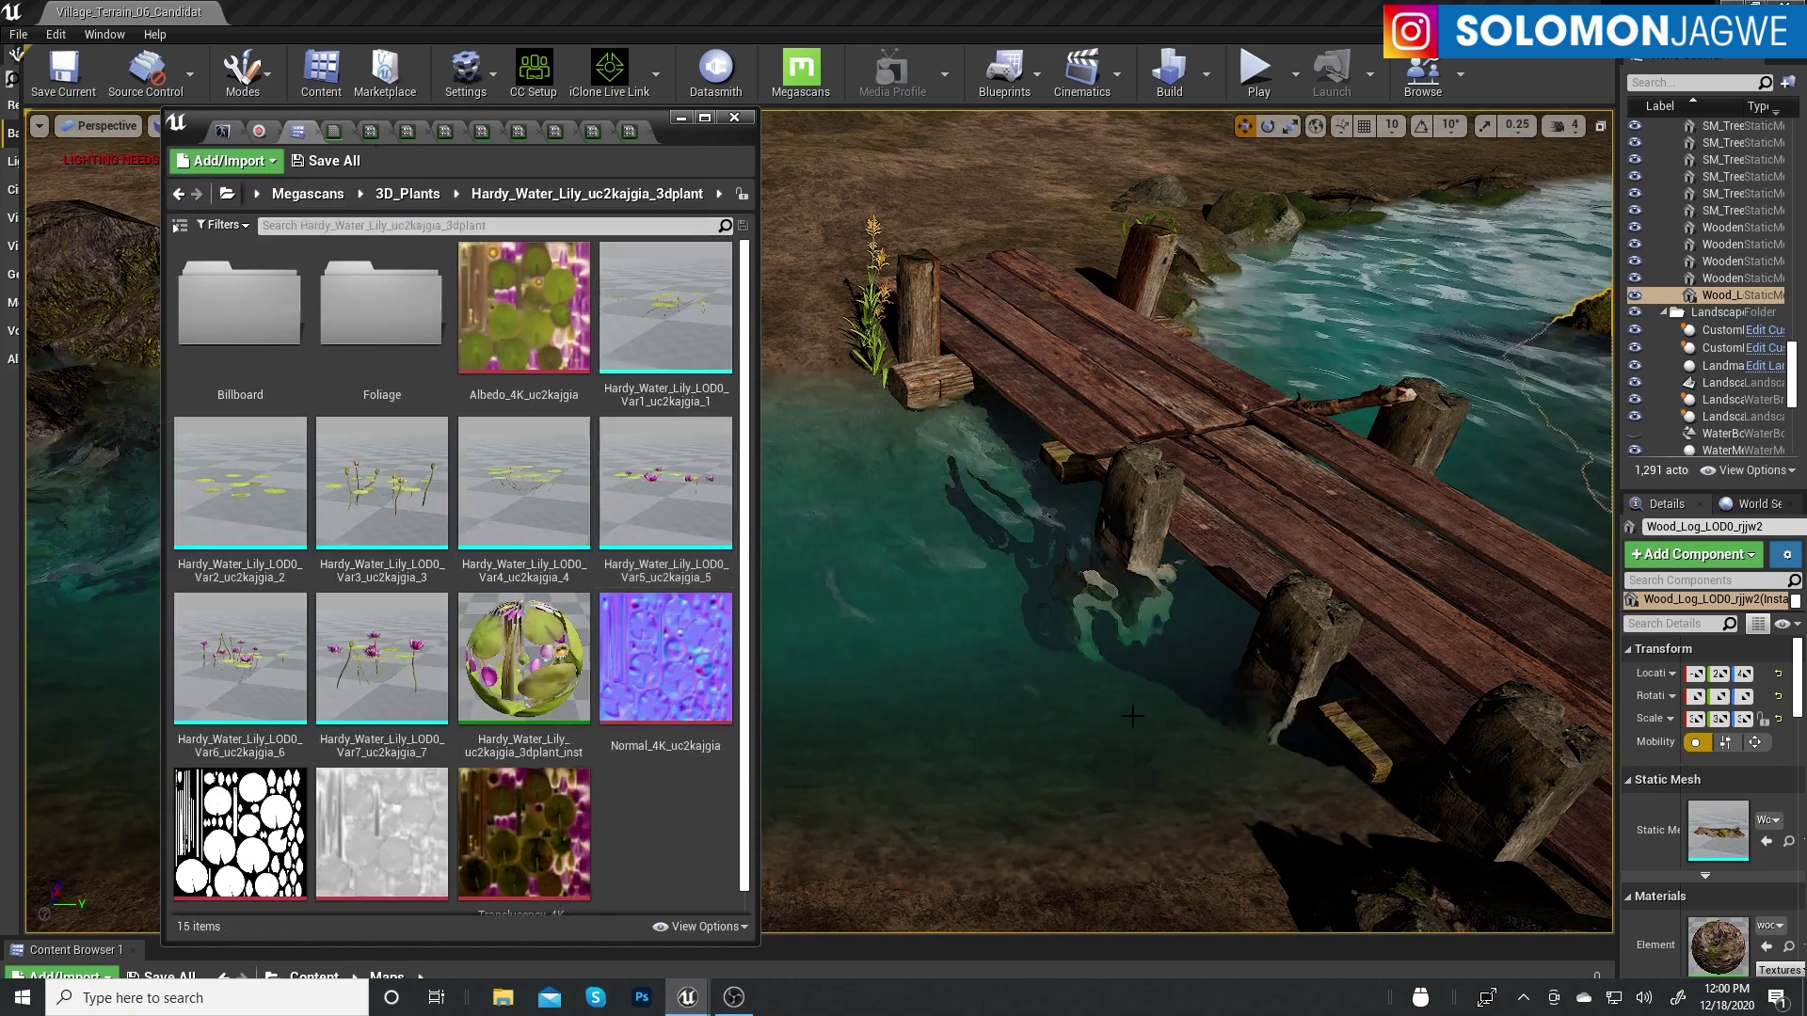
{"action": "mouse_move", "coordinate": [382, 481]}
{"action": "left_mouse_down"}
{"action": "mouse_move", "coordinate": [1166, 795]}
{"action": "mouse_move", "coordinate": [1203, 784]}
{"action": "left_mouse_up"}
{"action": "key", "text": "f"}
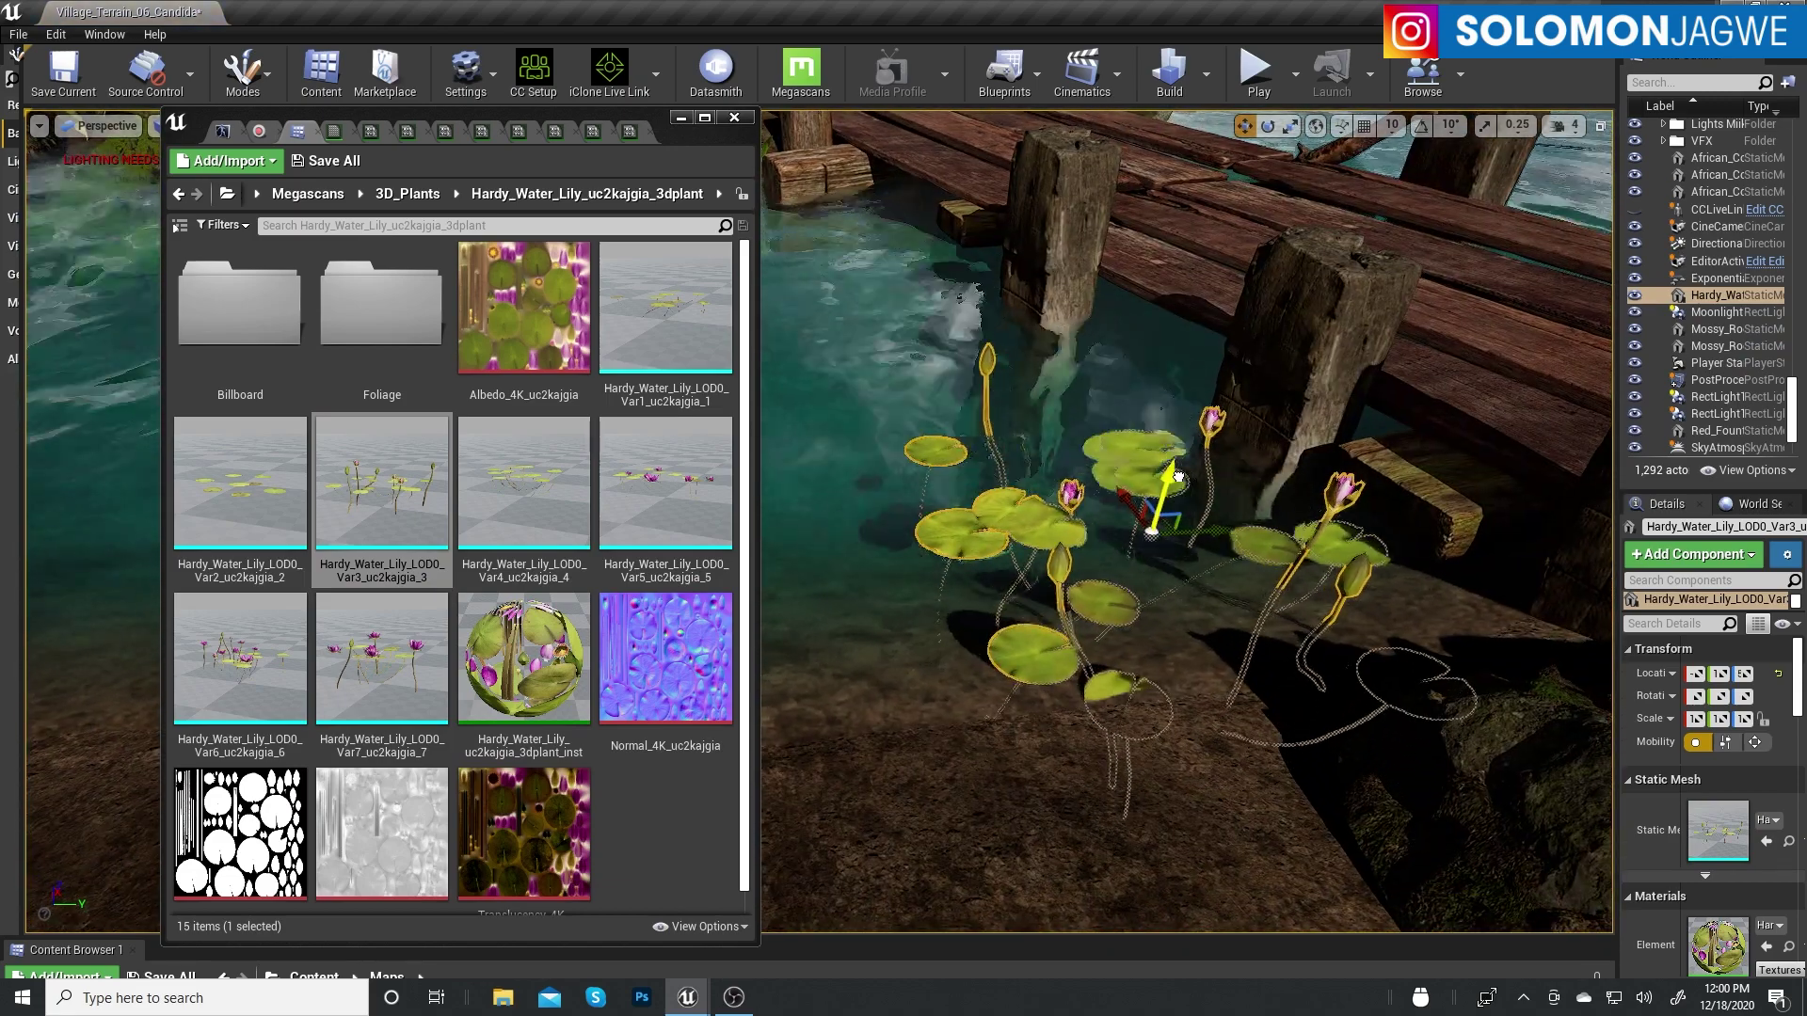
Place a Lemongrass_LOD0_Var5 clump beside the bridge post, then open Red_Fountain_Grass
{"action": "left_click", "coordinate": [438, 194]}
{"action": "double_click", "coordinate": [263, 659]}
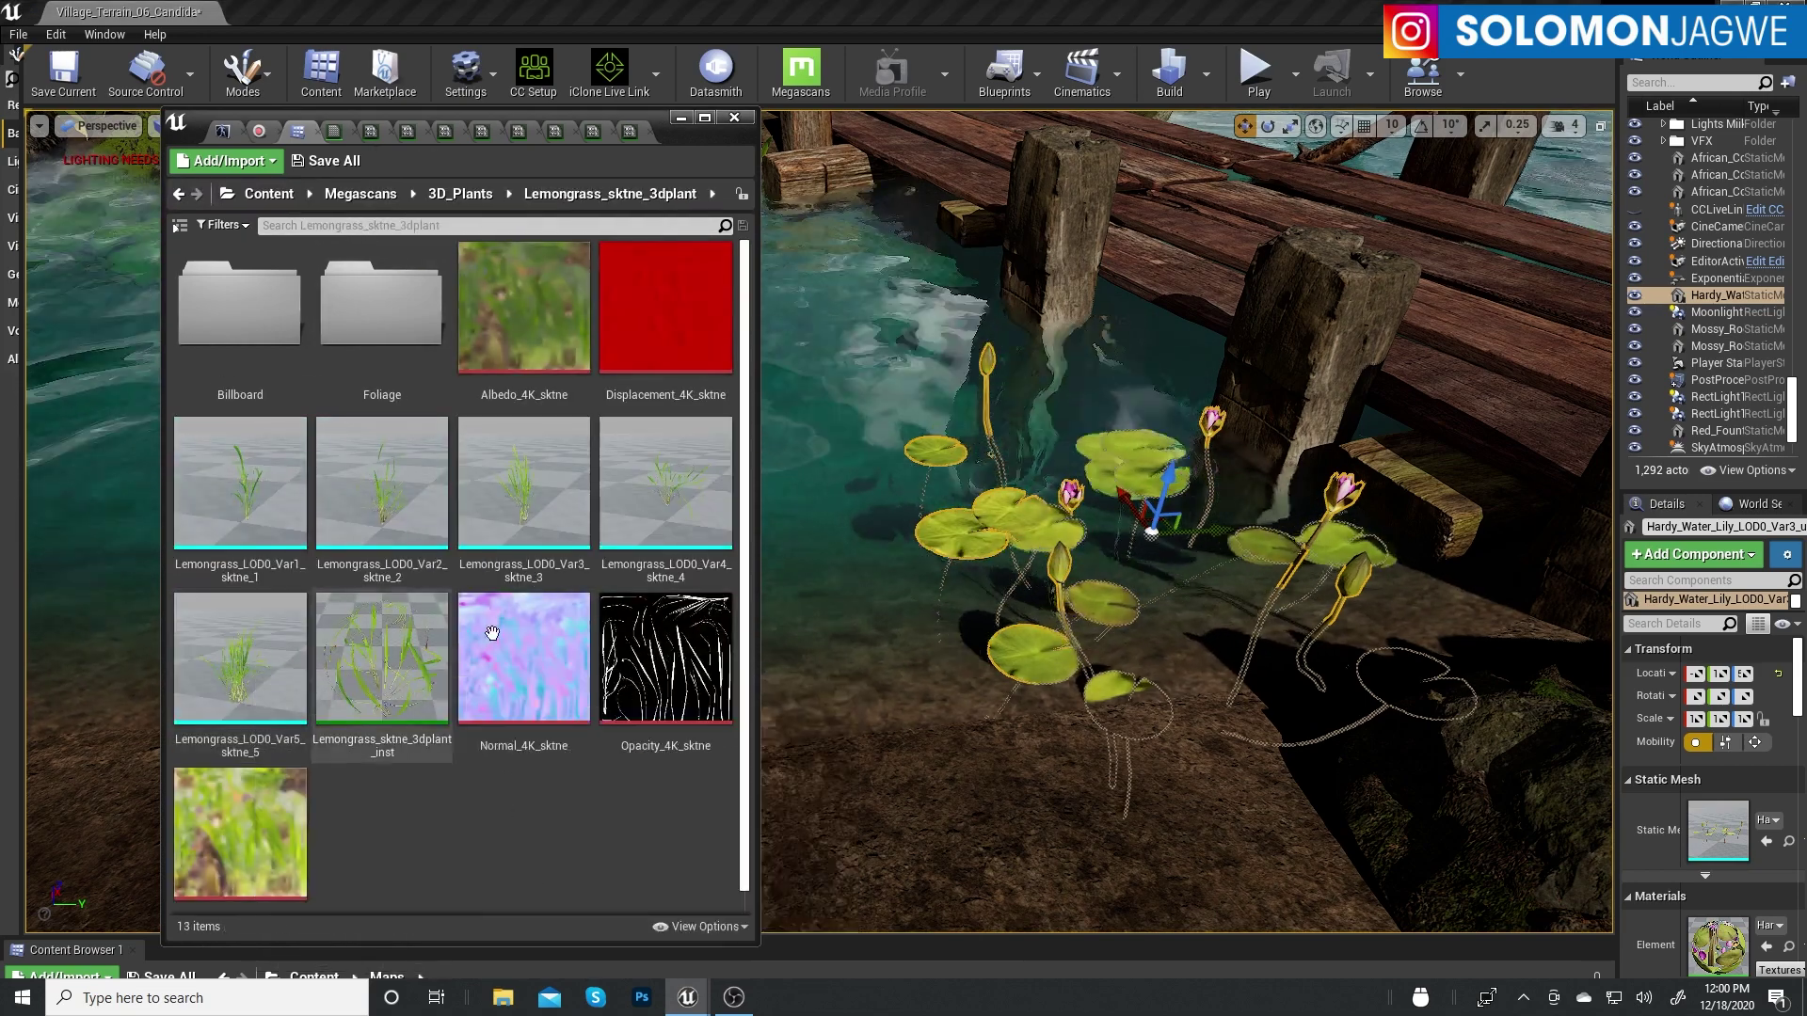
{"action": "left_click_drag", "start_coordinate": [239, 659], "coordinate": [1355, 666]}
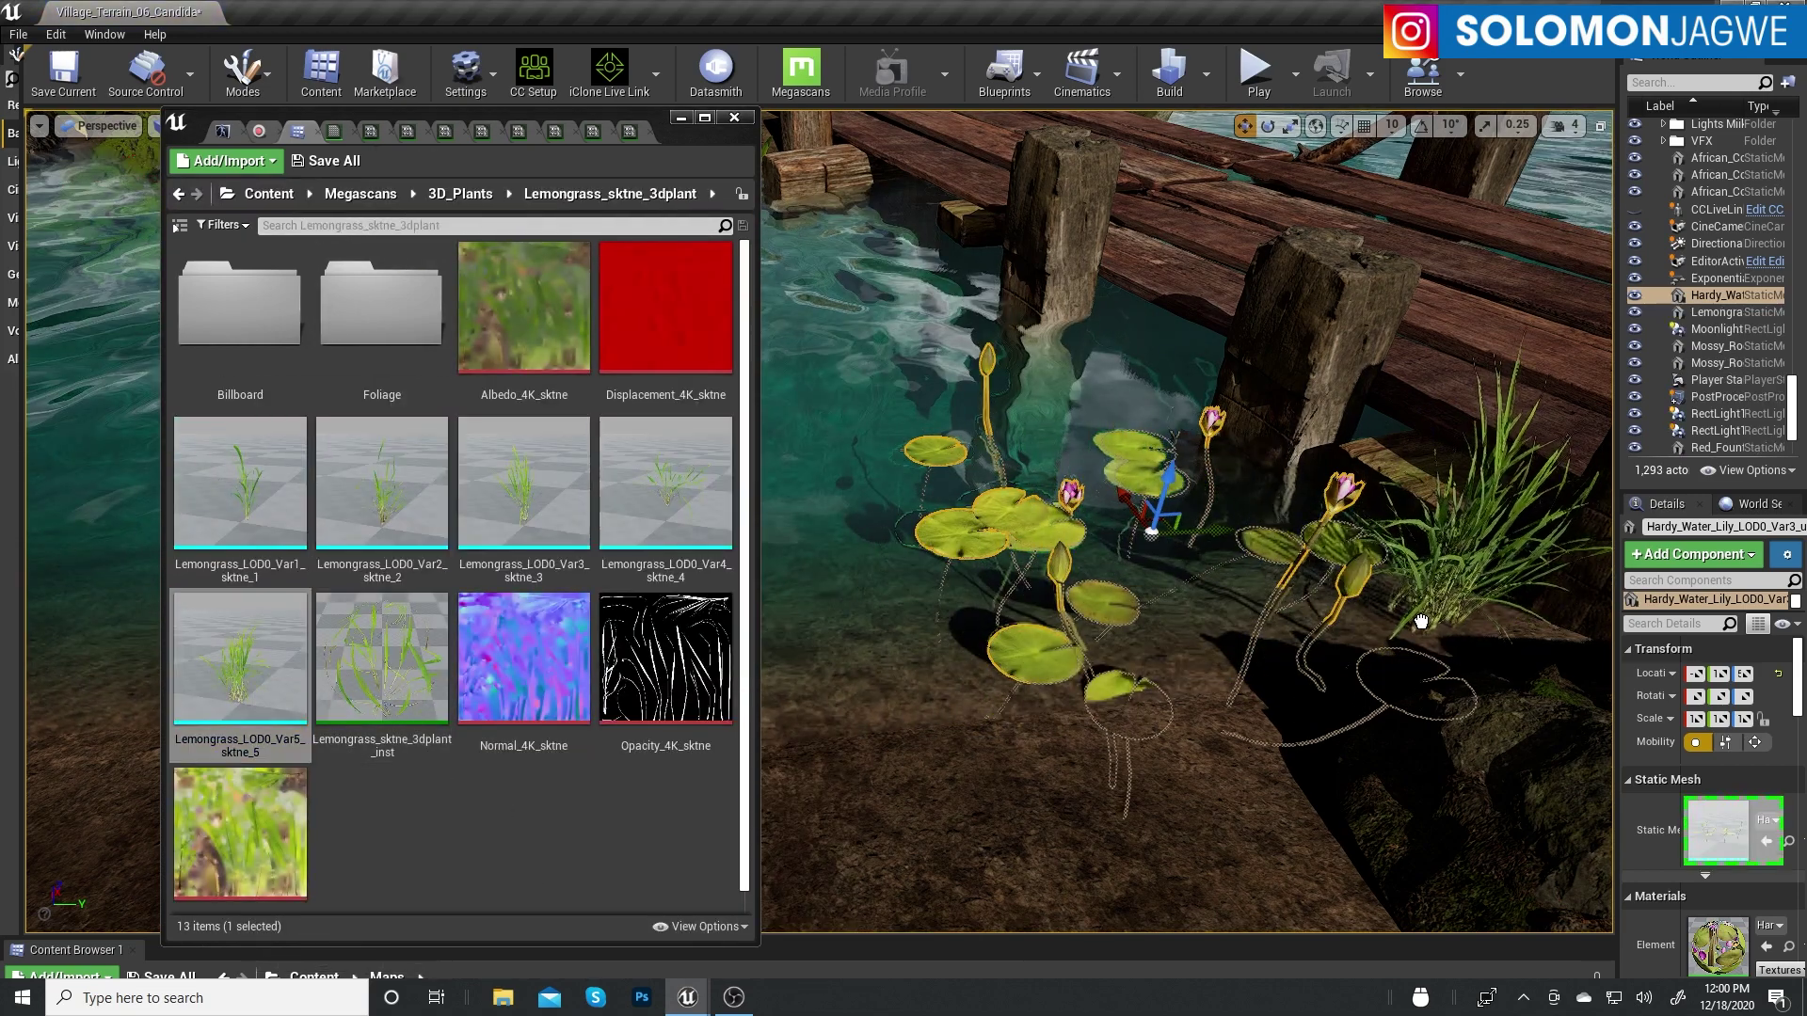
{"action": "left_click", "coordinate": [1456, 569]}
{"action": "left_click", "coordinate": [460, 194]}
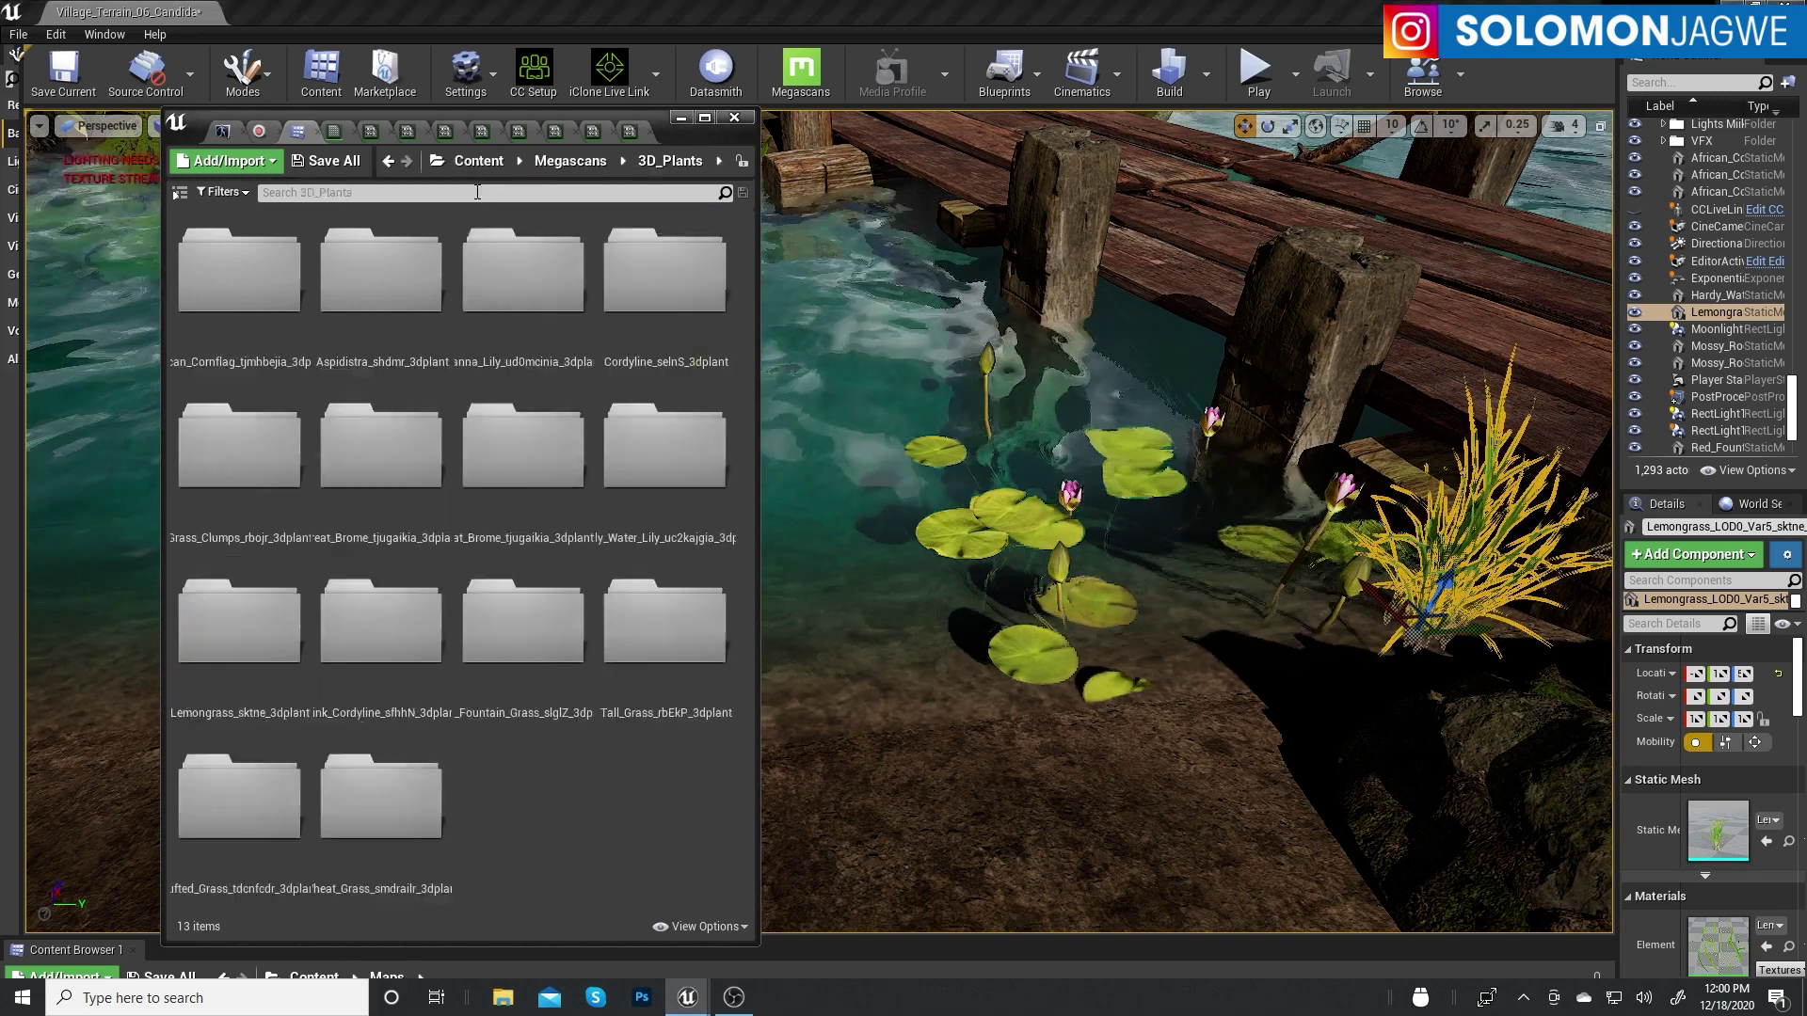
{"action": "double_click", "coordinate": [553, 630]}
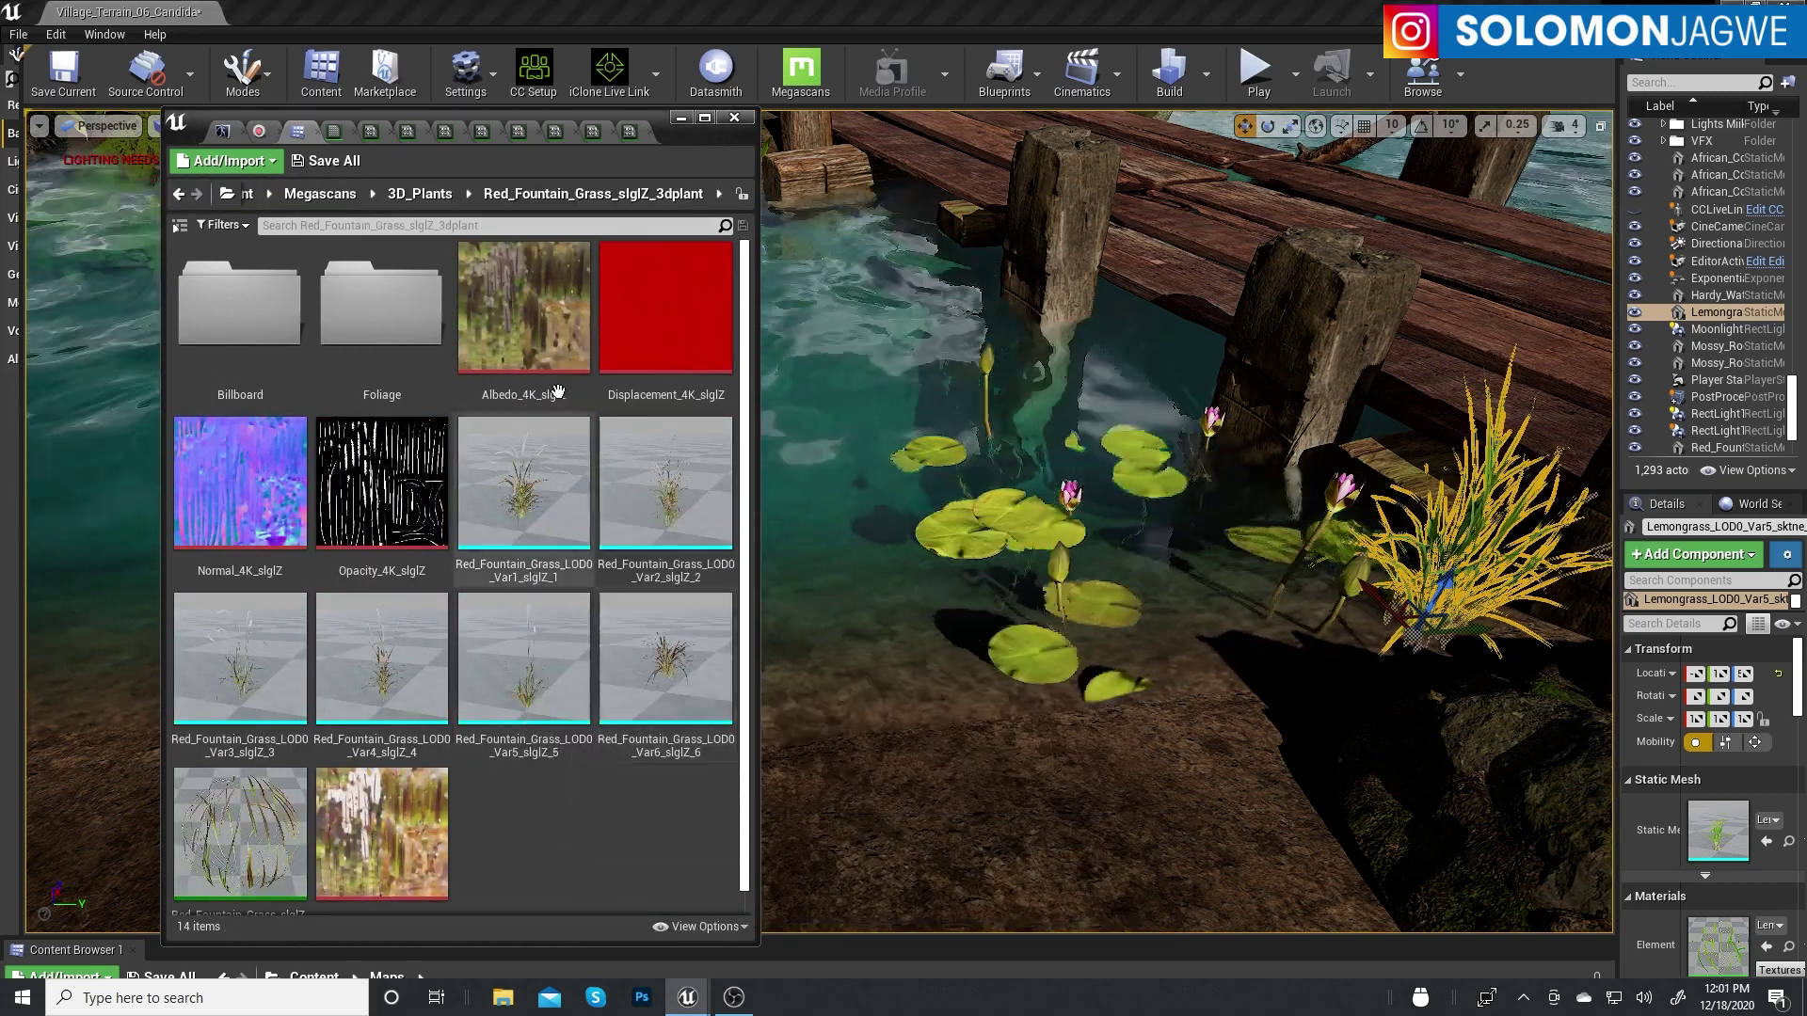
Place Aspidistra plants (including Var3, Var5, Var1) on the bank near the water lilies
{"action": "left_click", "coordinate": [435, 194]}
{"action": "double_click", "coordinate": [377, 273]}
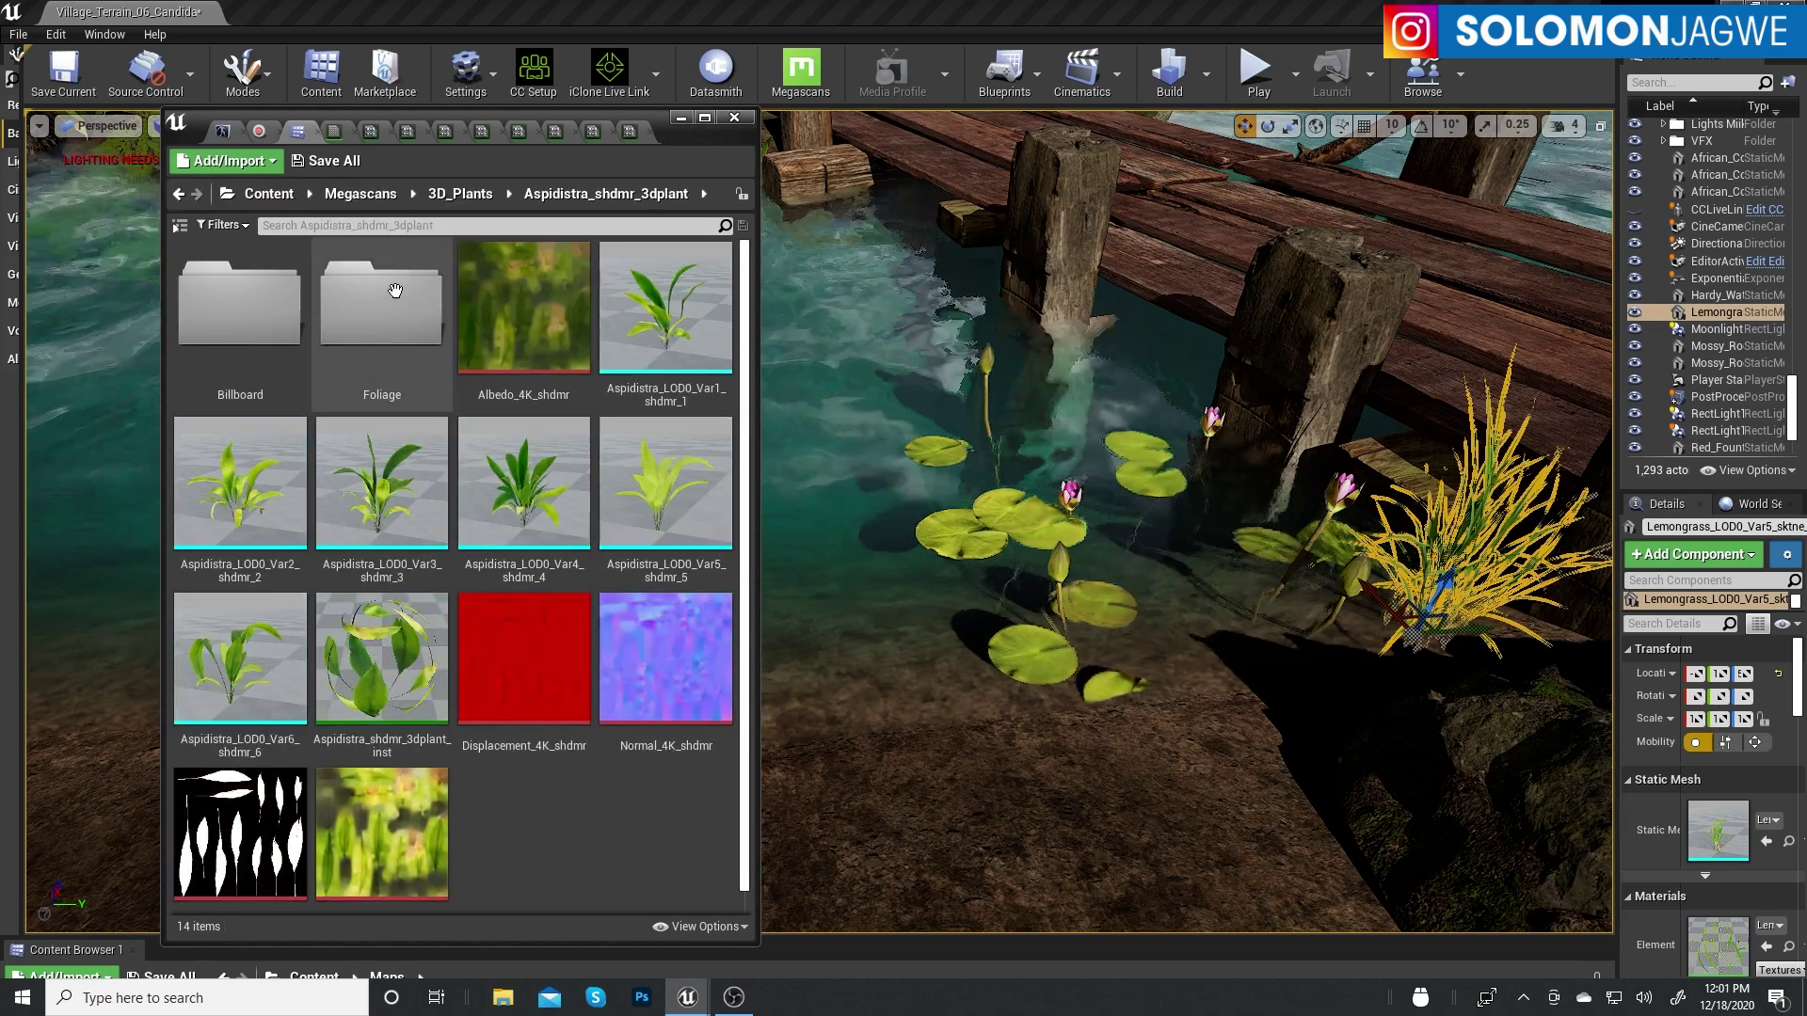
{"action": "left_click_drag", "start_coordinate": [583, 521], "coordinate": [1075, 656]}
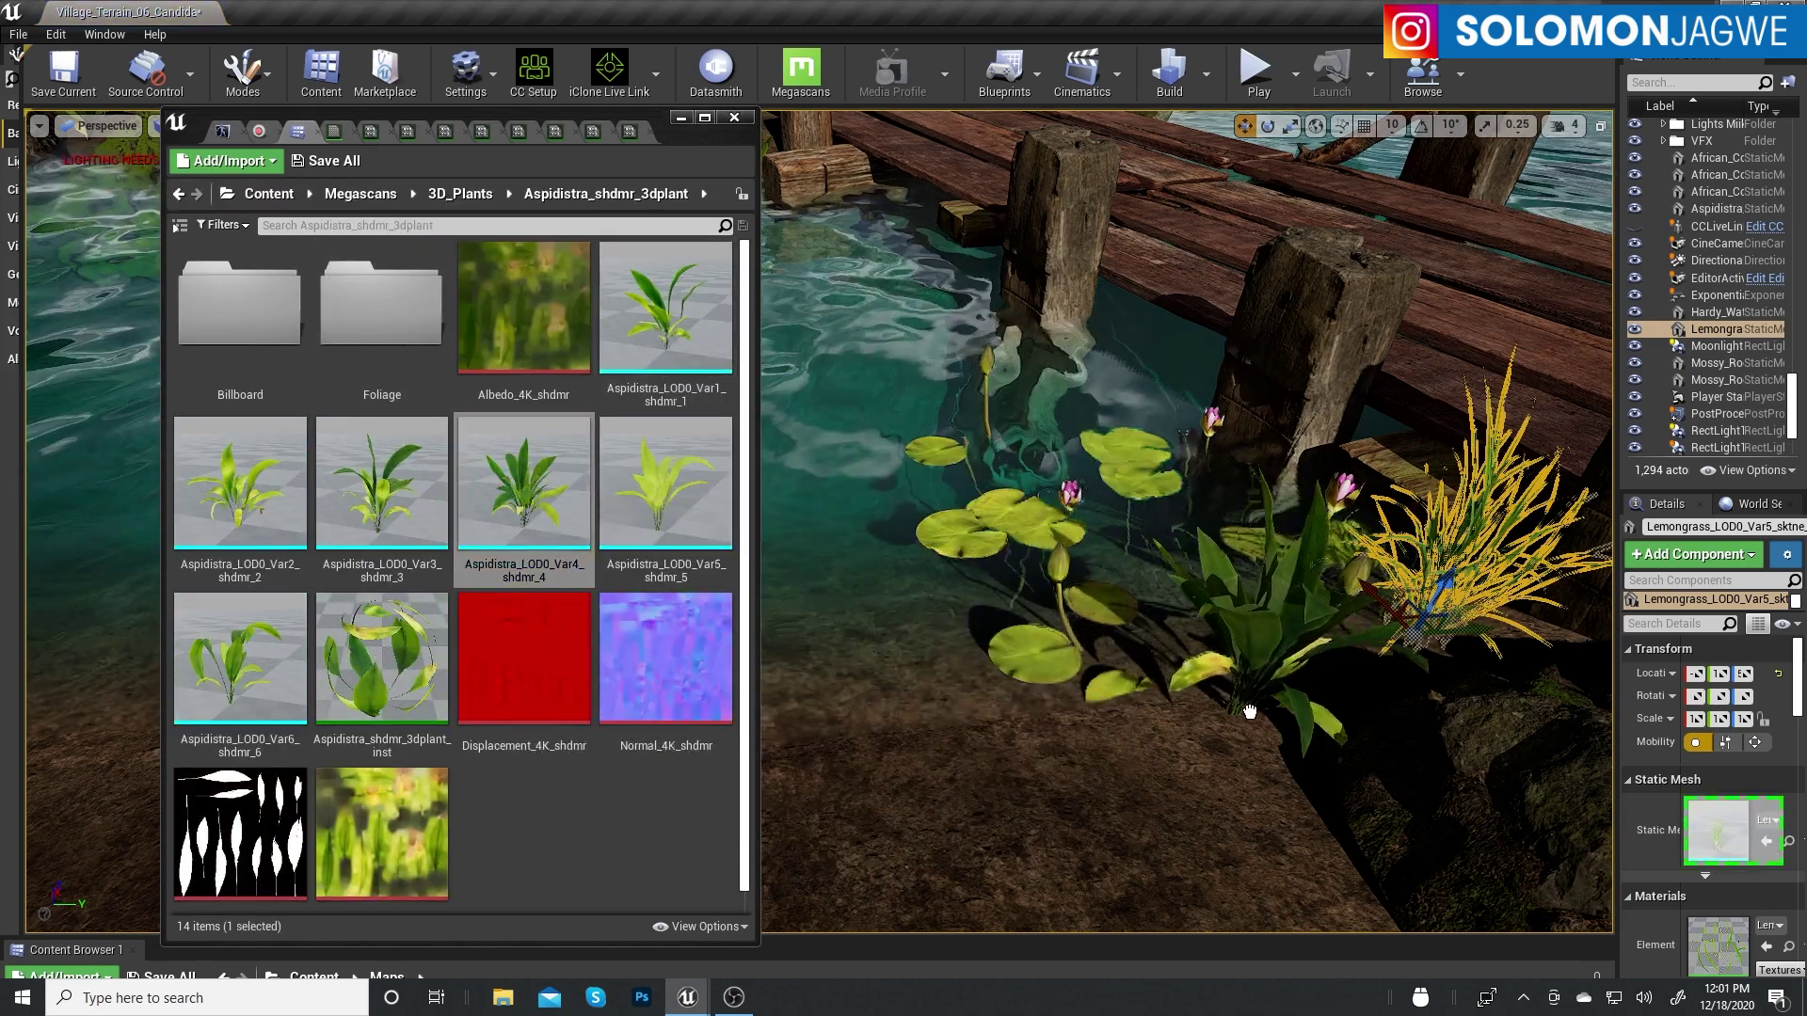
{"action": "left_click_drag", "start_coordinate": [1250, 712], "coordinate": [1205, 692]}
{"action": "left_click_drag", "start_coordinate": [240, 659], "coordinate": [888, 656]}
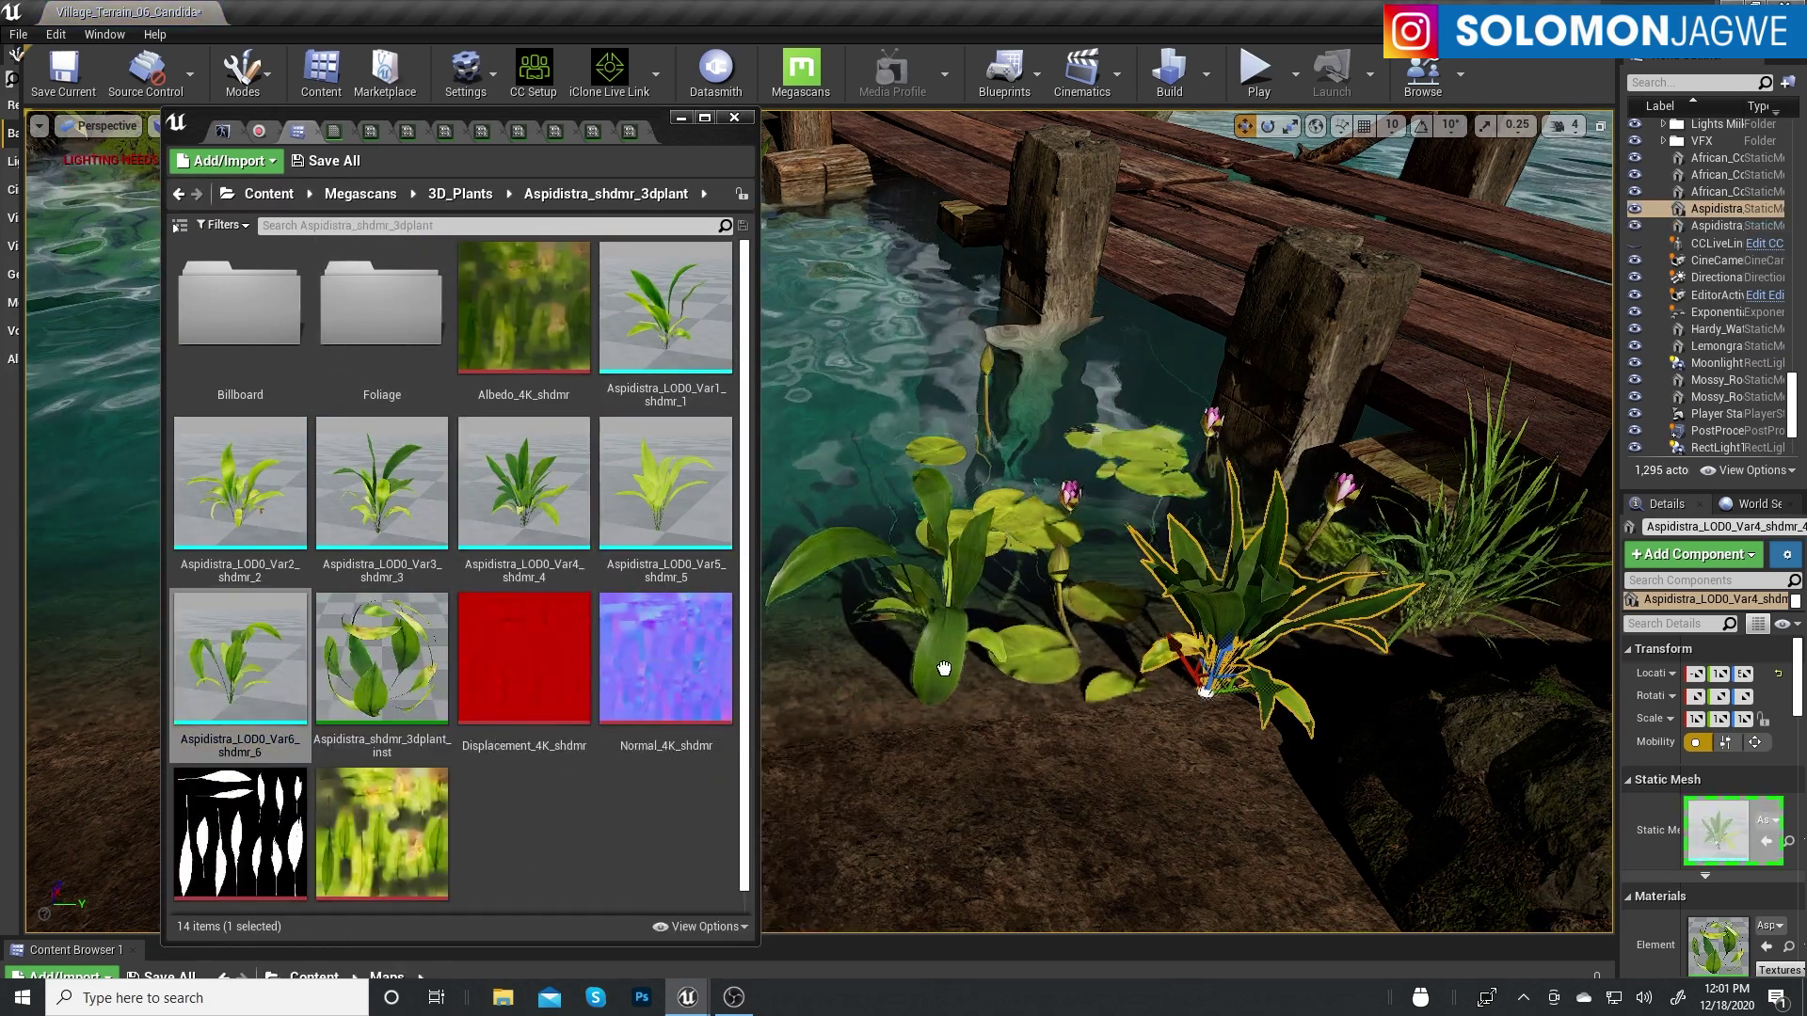
{"action": "left_click_drag", "start_coordinate": [439, 546], "coordinate": [1135, 841]}
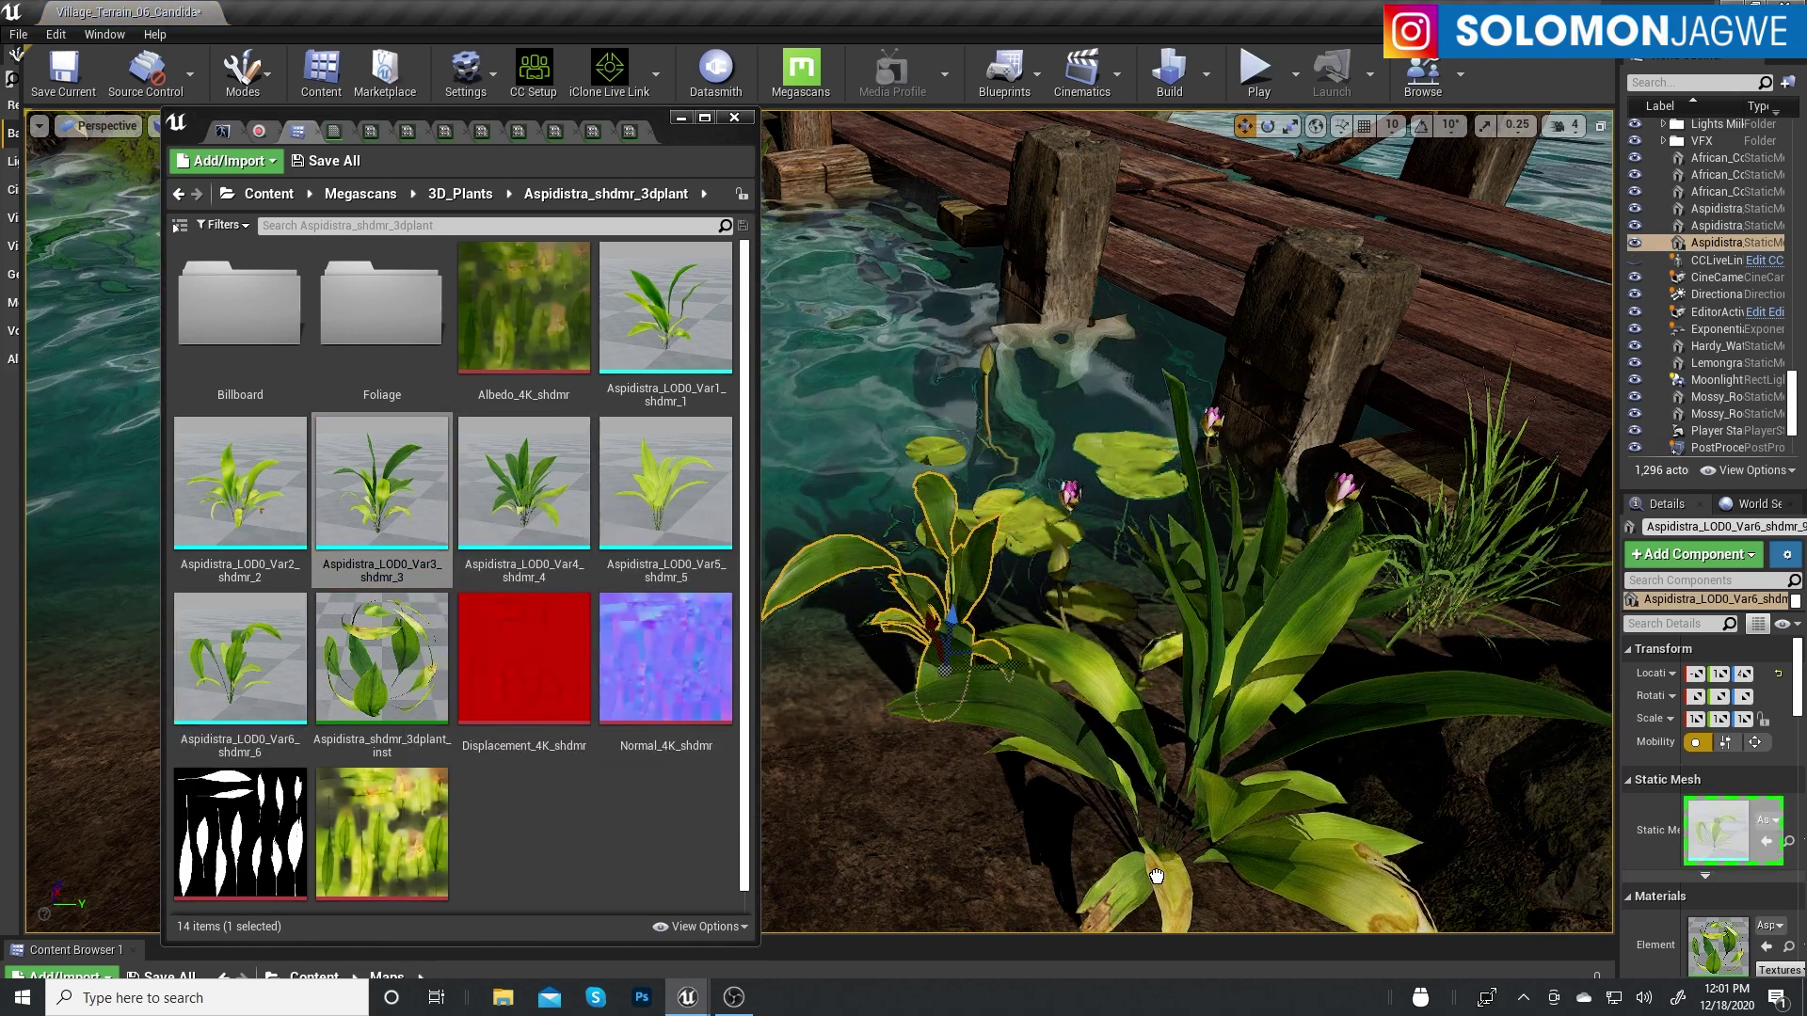
{"action": "scroll", "coordinate": [1136, 840], "scroll_direction": "down", "scroll_amount": 5}
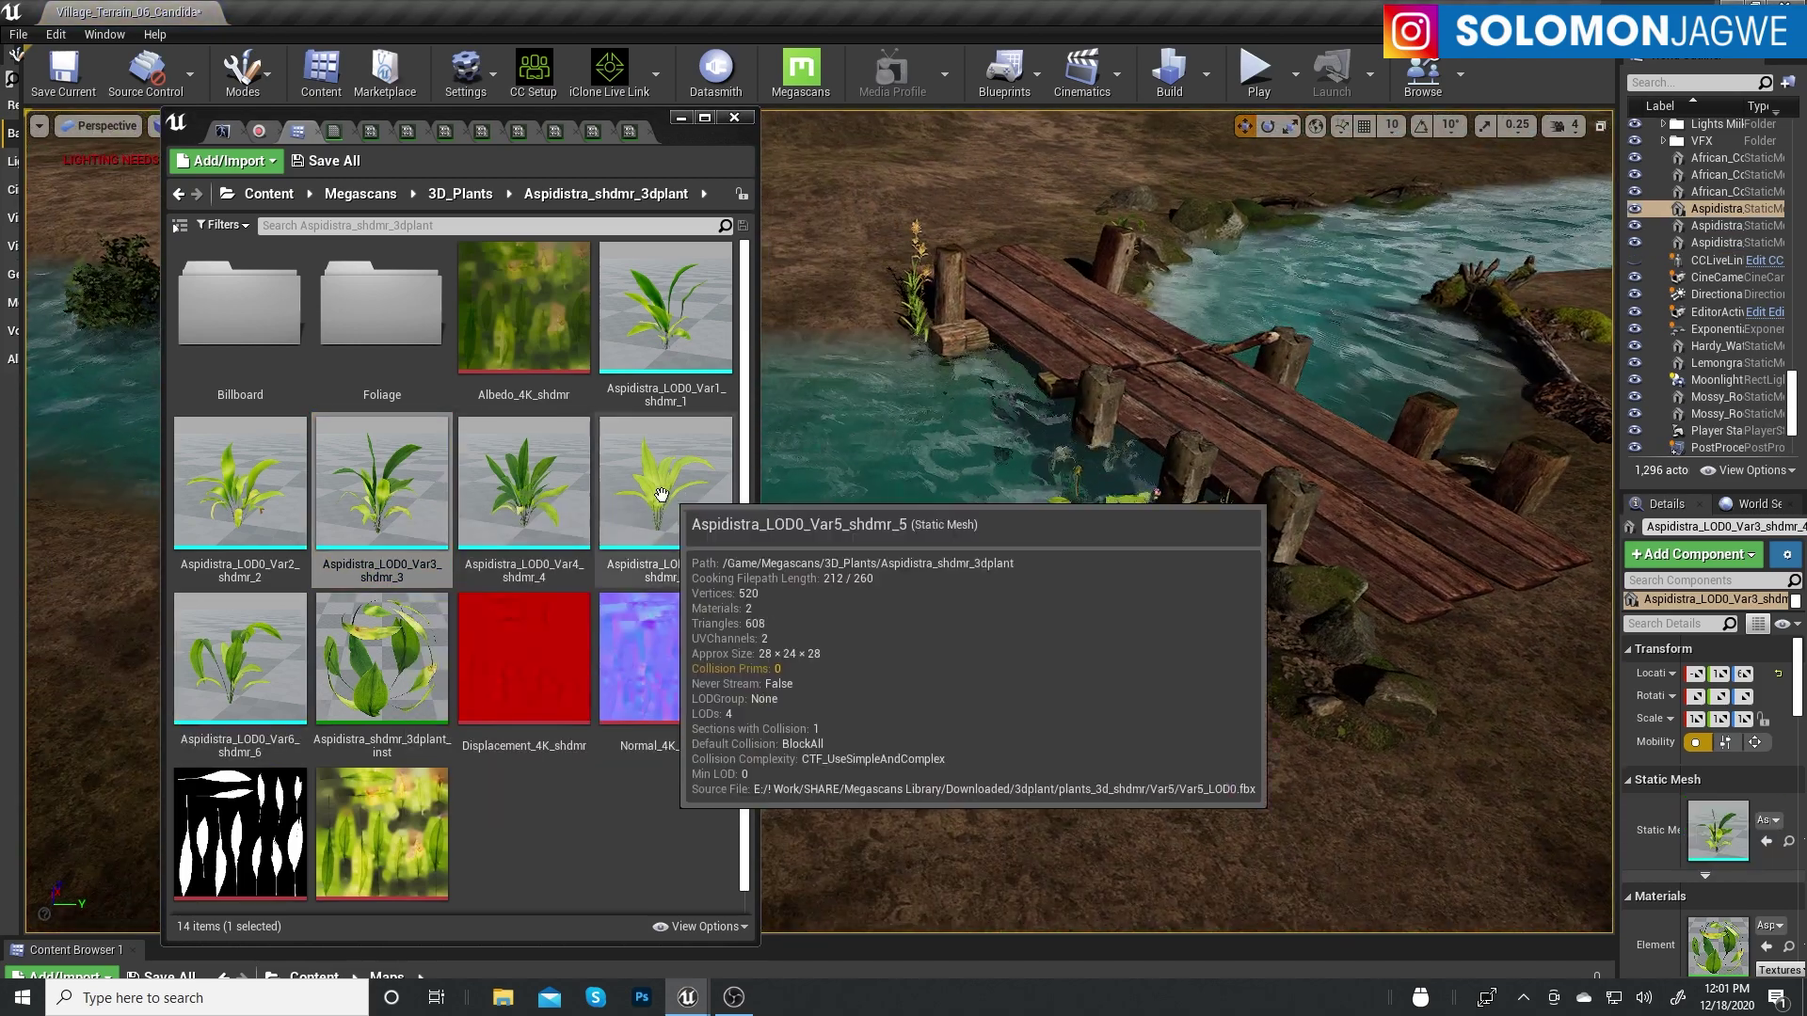
{"action": "left_click_drag", "start_coordinate": [665, 490], "coordinate": [1075, 588]}
{"action": "scroll", "coordinate": [1075, 588], "scroll_direction": "up", "scroll_amount": 3}
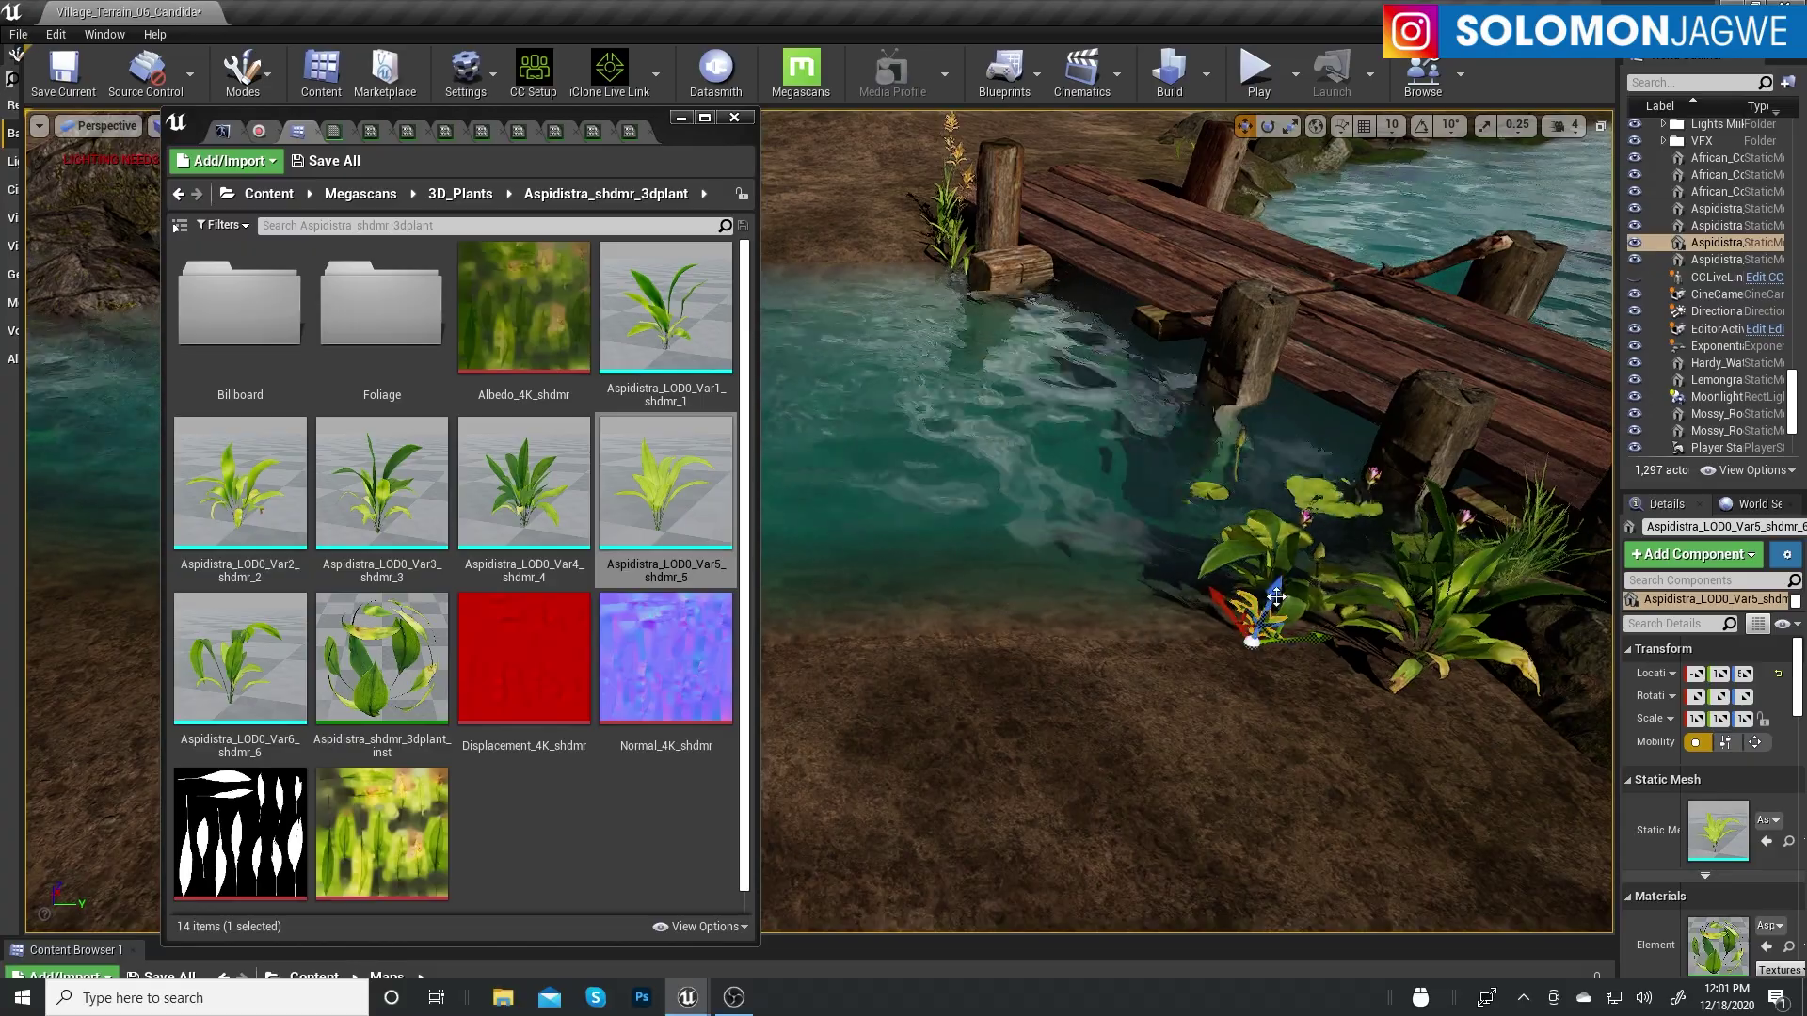
{"action": "right_click_drag", "start_coordinate": [1275, 596], "coordinate": [1275, 595]}
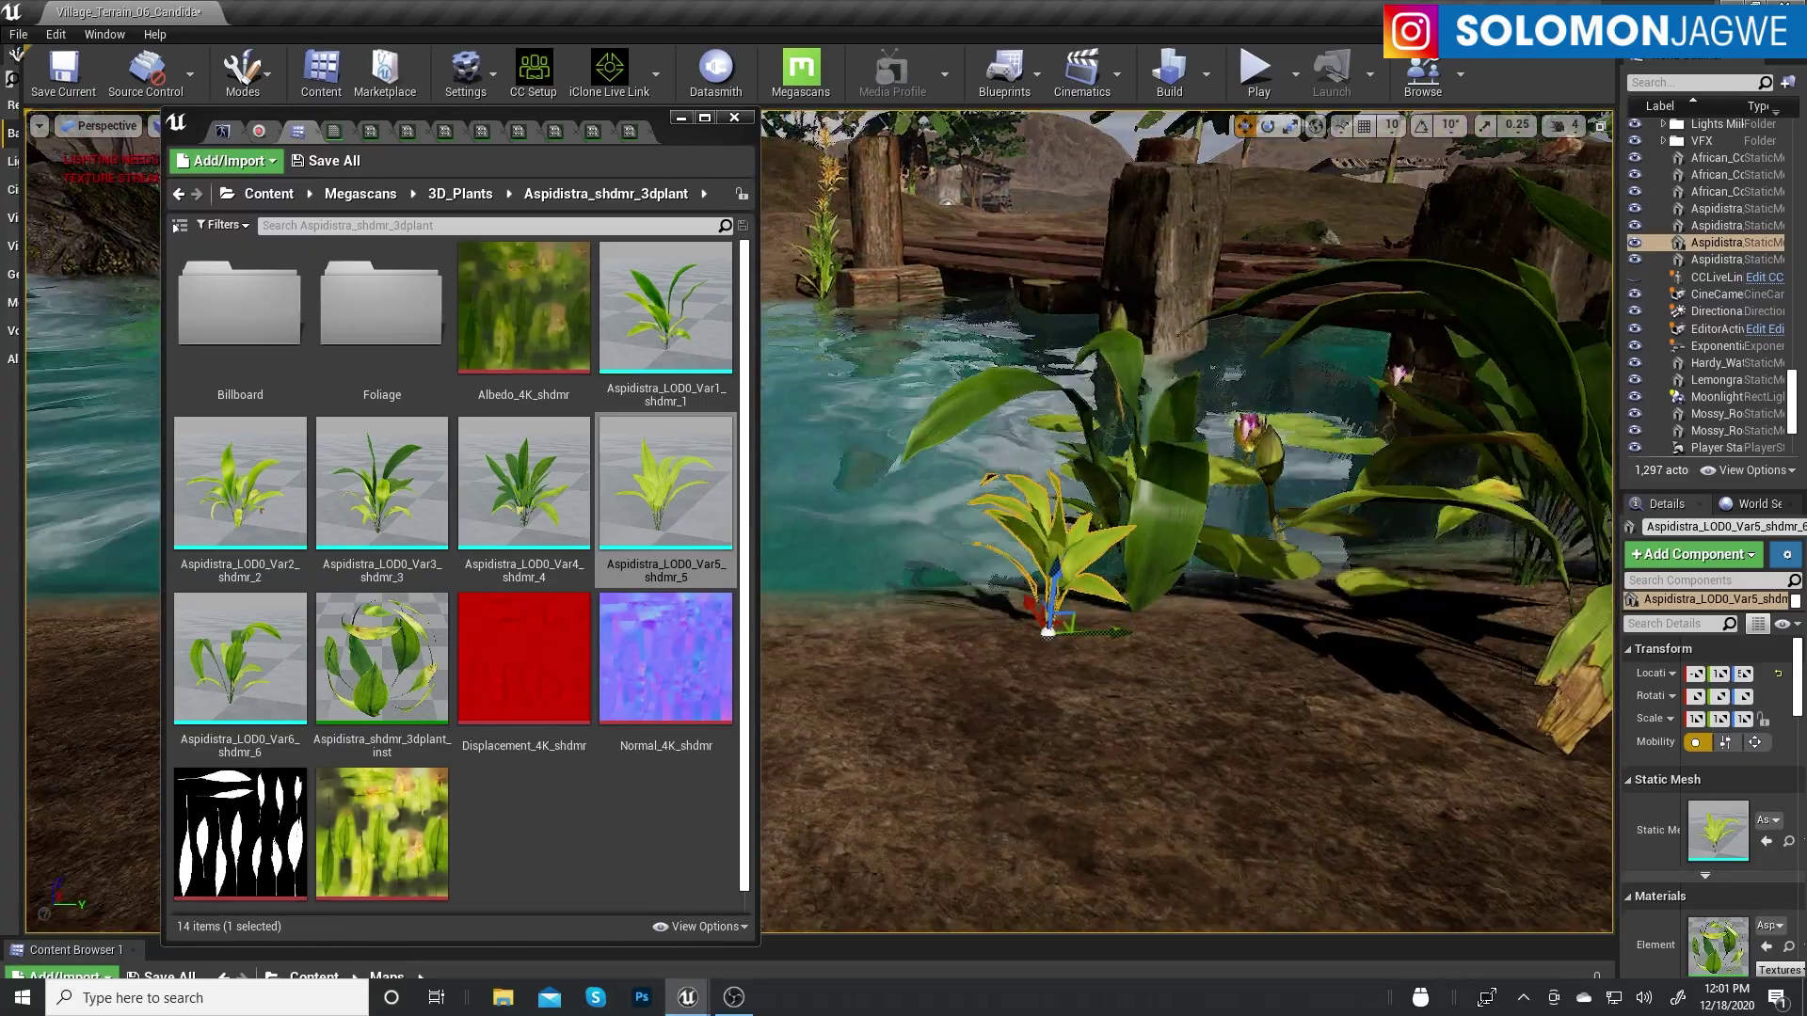
{"action": "left_click_drag", "start_coordinate": [665, 311], "coordinate": [1223, 614]}
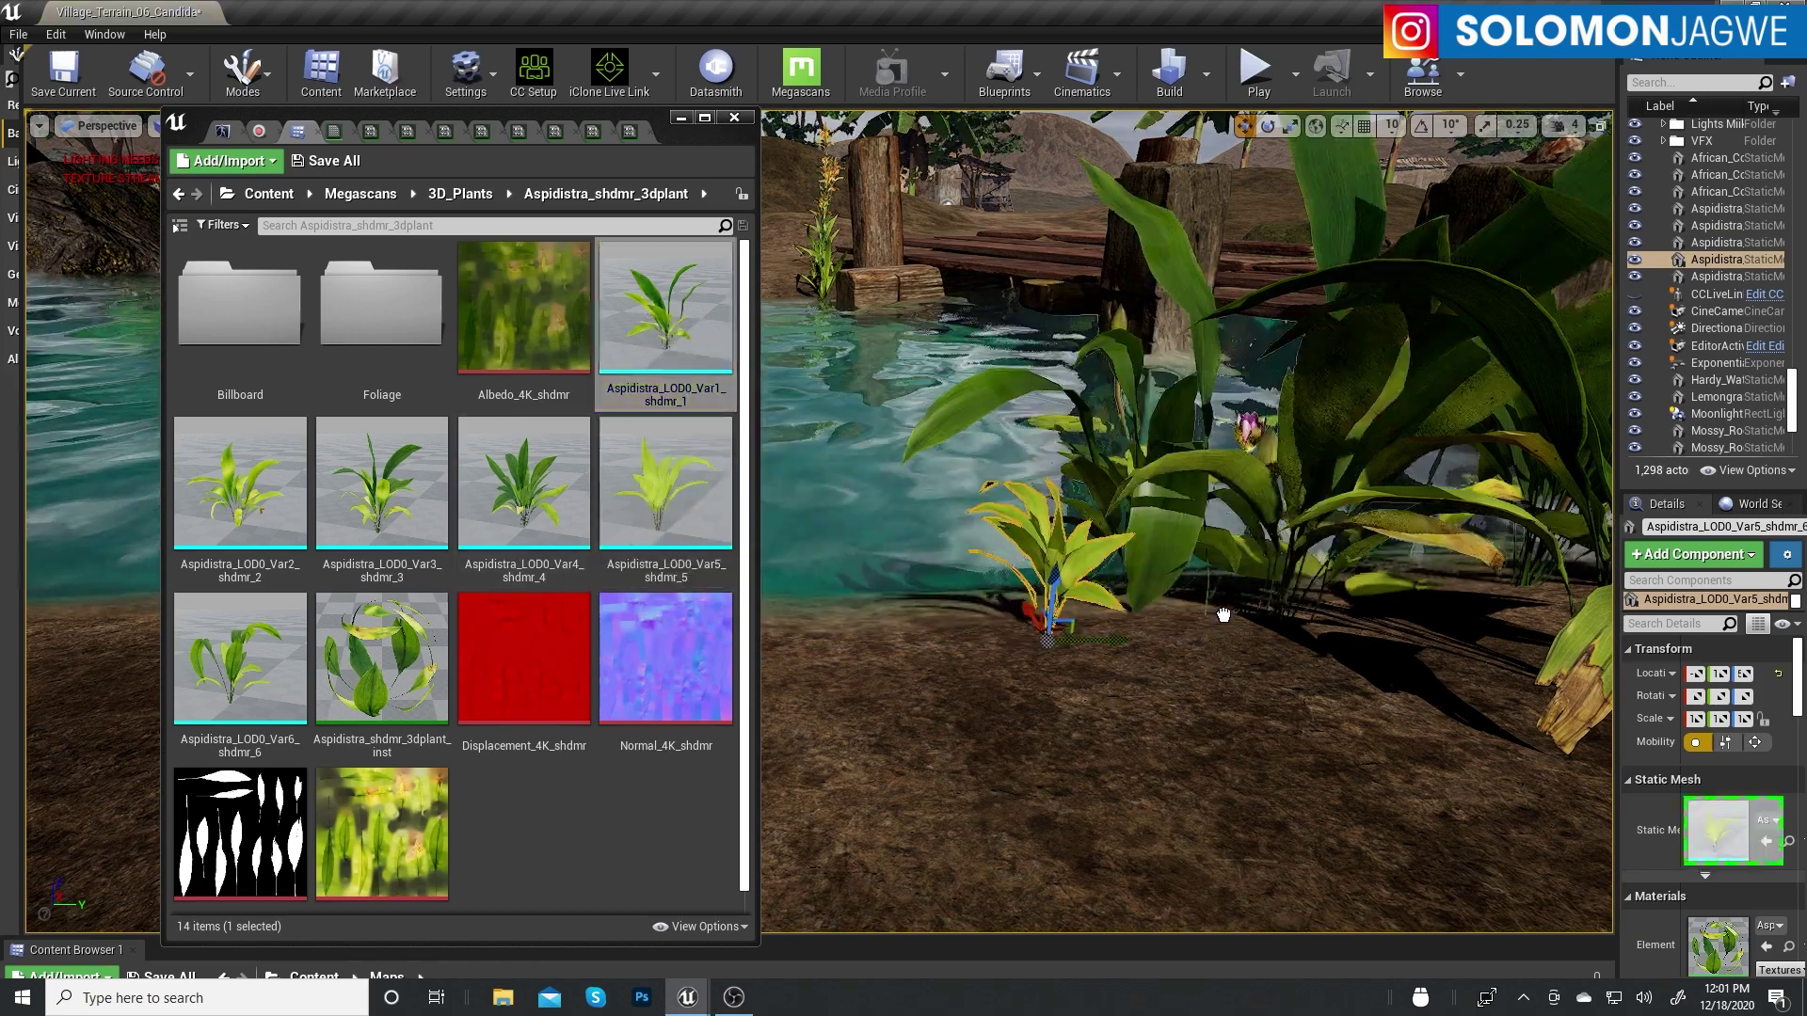
Add Aspidistra Var1, Var6 and Var5 plants around the bridge corner, then go up to Megascans
{"action": "left_click_drag", "start_coordinate": [1101, 743], "coordinate": [956, 621]}
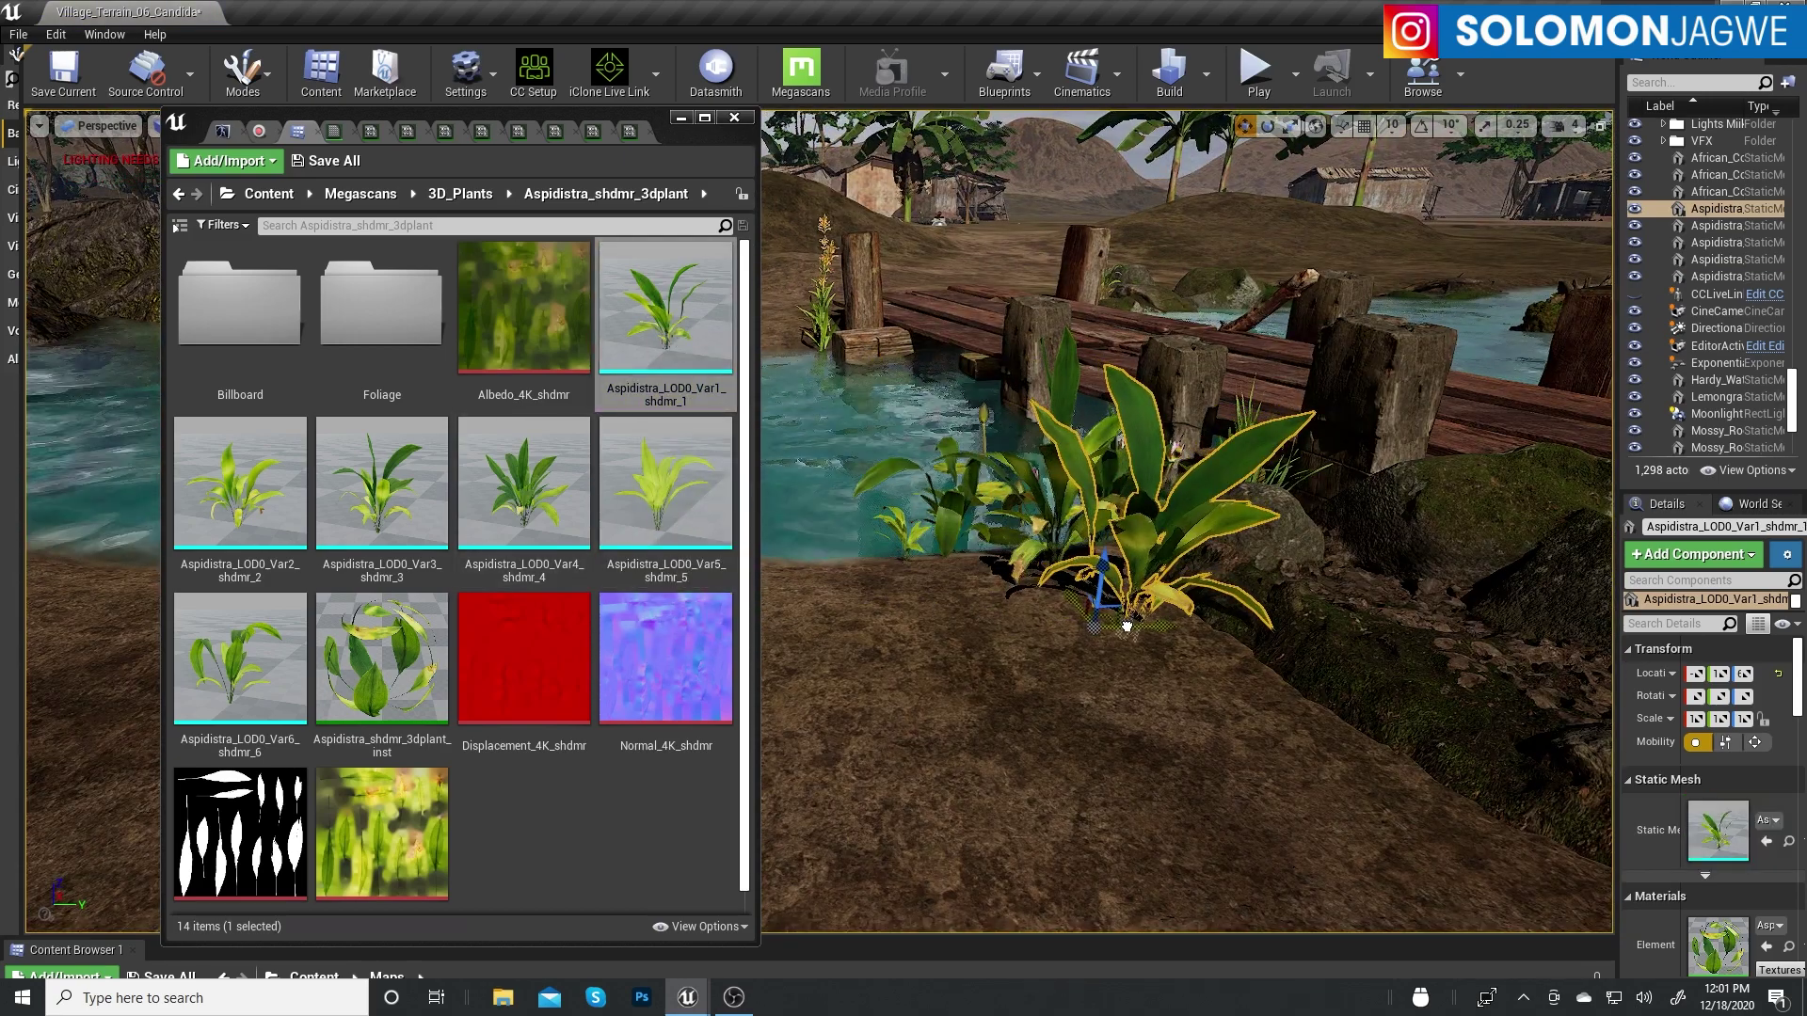
{"action": "right_click_drag", "start_coordinate": [1126, 626], "coordinate": [1161, 775]}
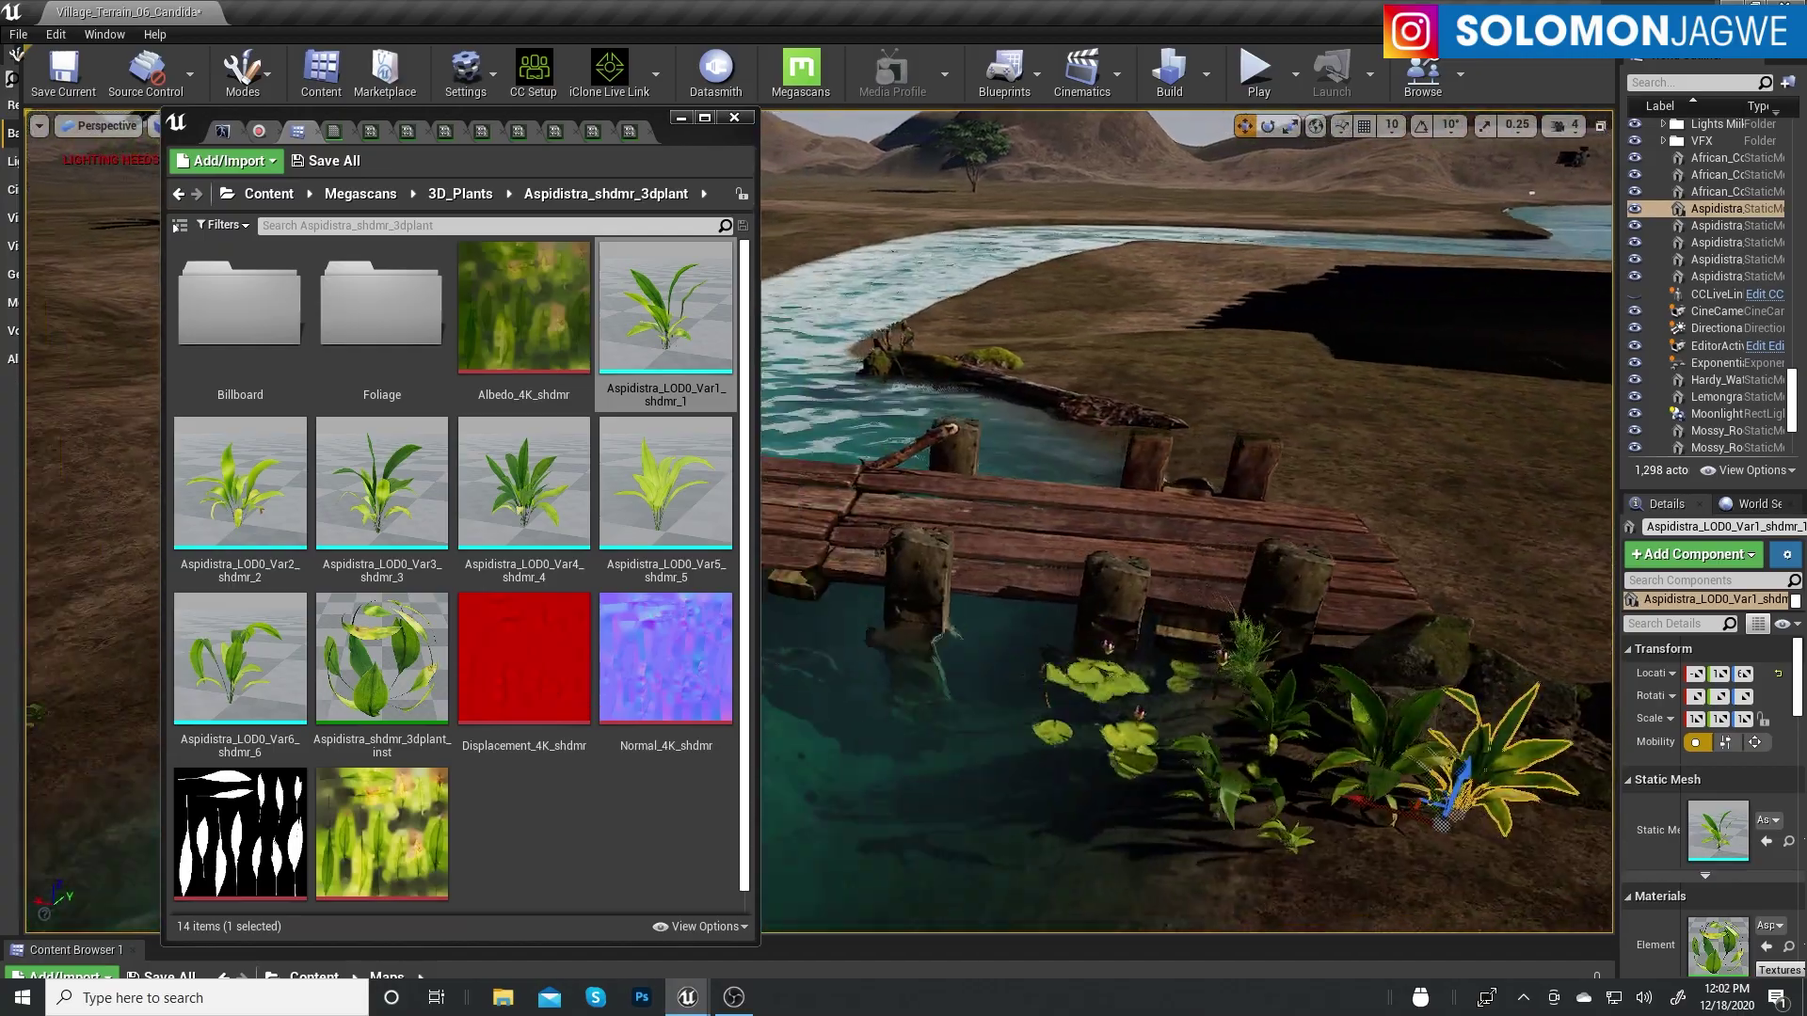
{"action": "mouse_move", "coordinate": [1161, 774]}
{"action": "right_mouse_down"}
{"action": "mouse_move", "coordinate": [1082, 753]}
{"action": "mouse_move", "coordinate": [1105, 589]}
{"action": "mouse_move", "coordinate": [1129, 659]}
{"action": "right_mouse_up"}
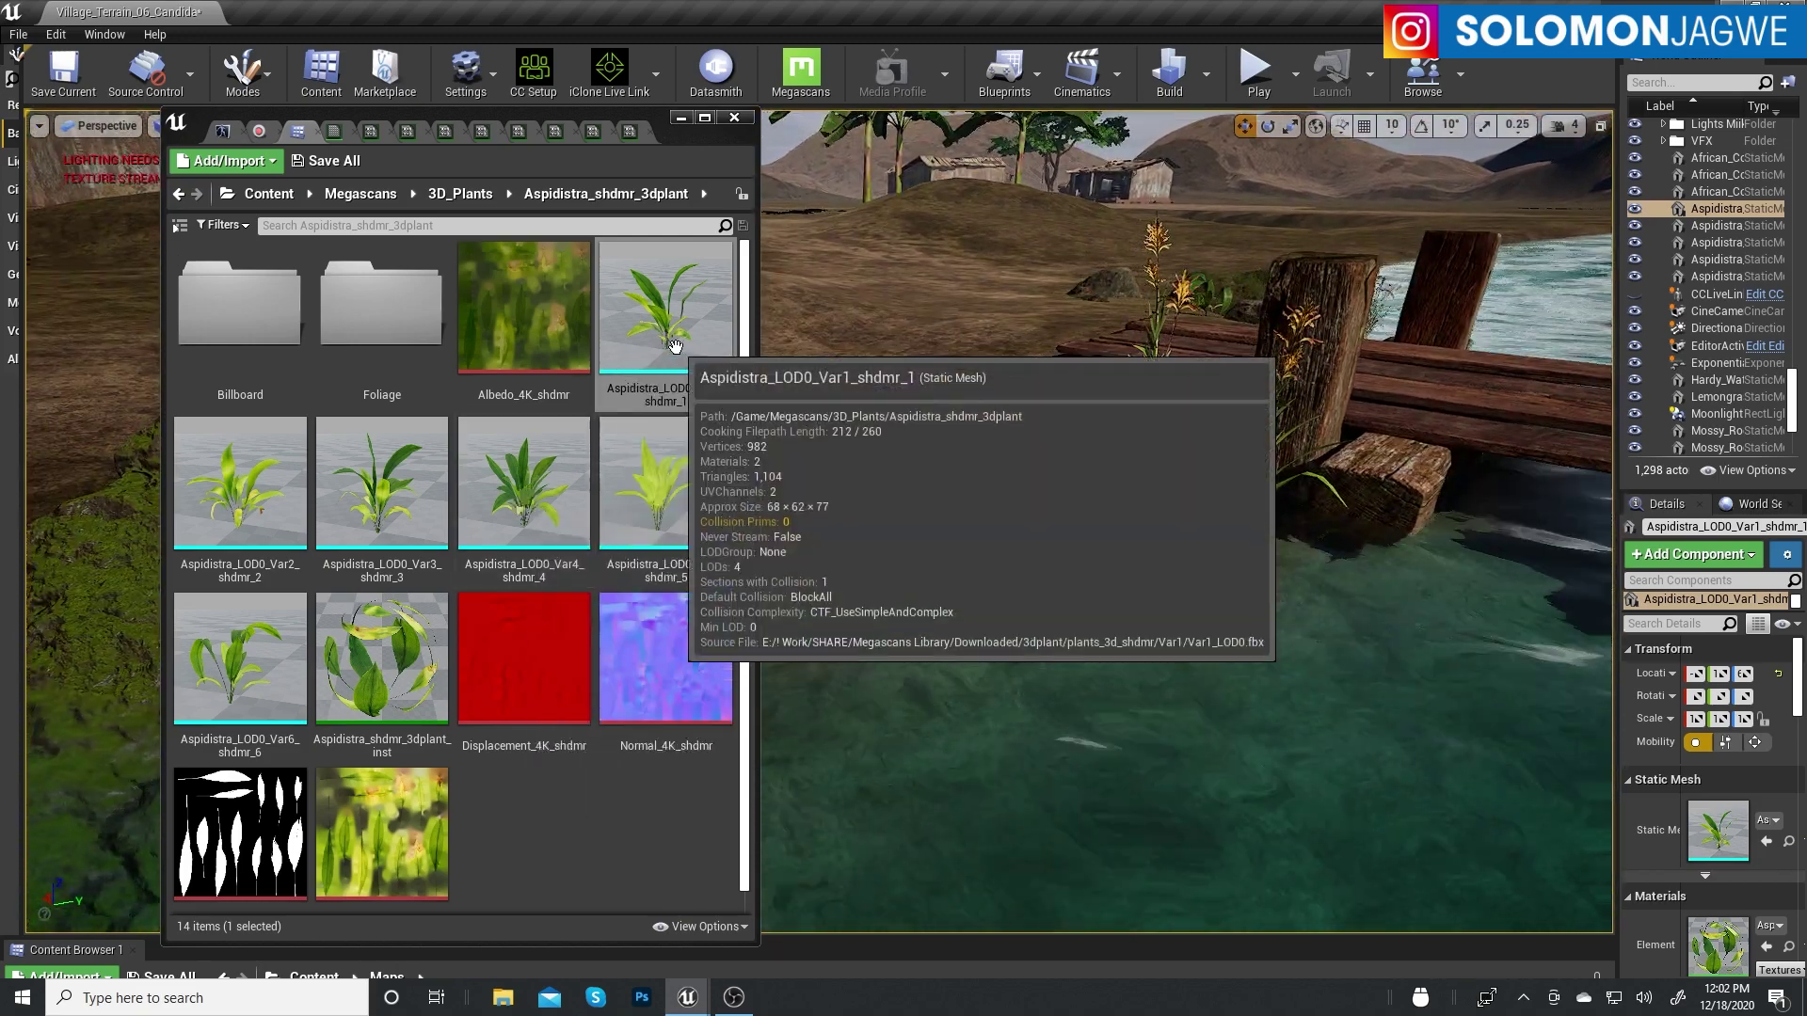
{"action": "left_click_drag", "start_coordinate": [675, 347], "coordinate": [1136, 480]}
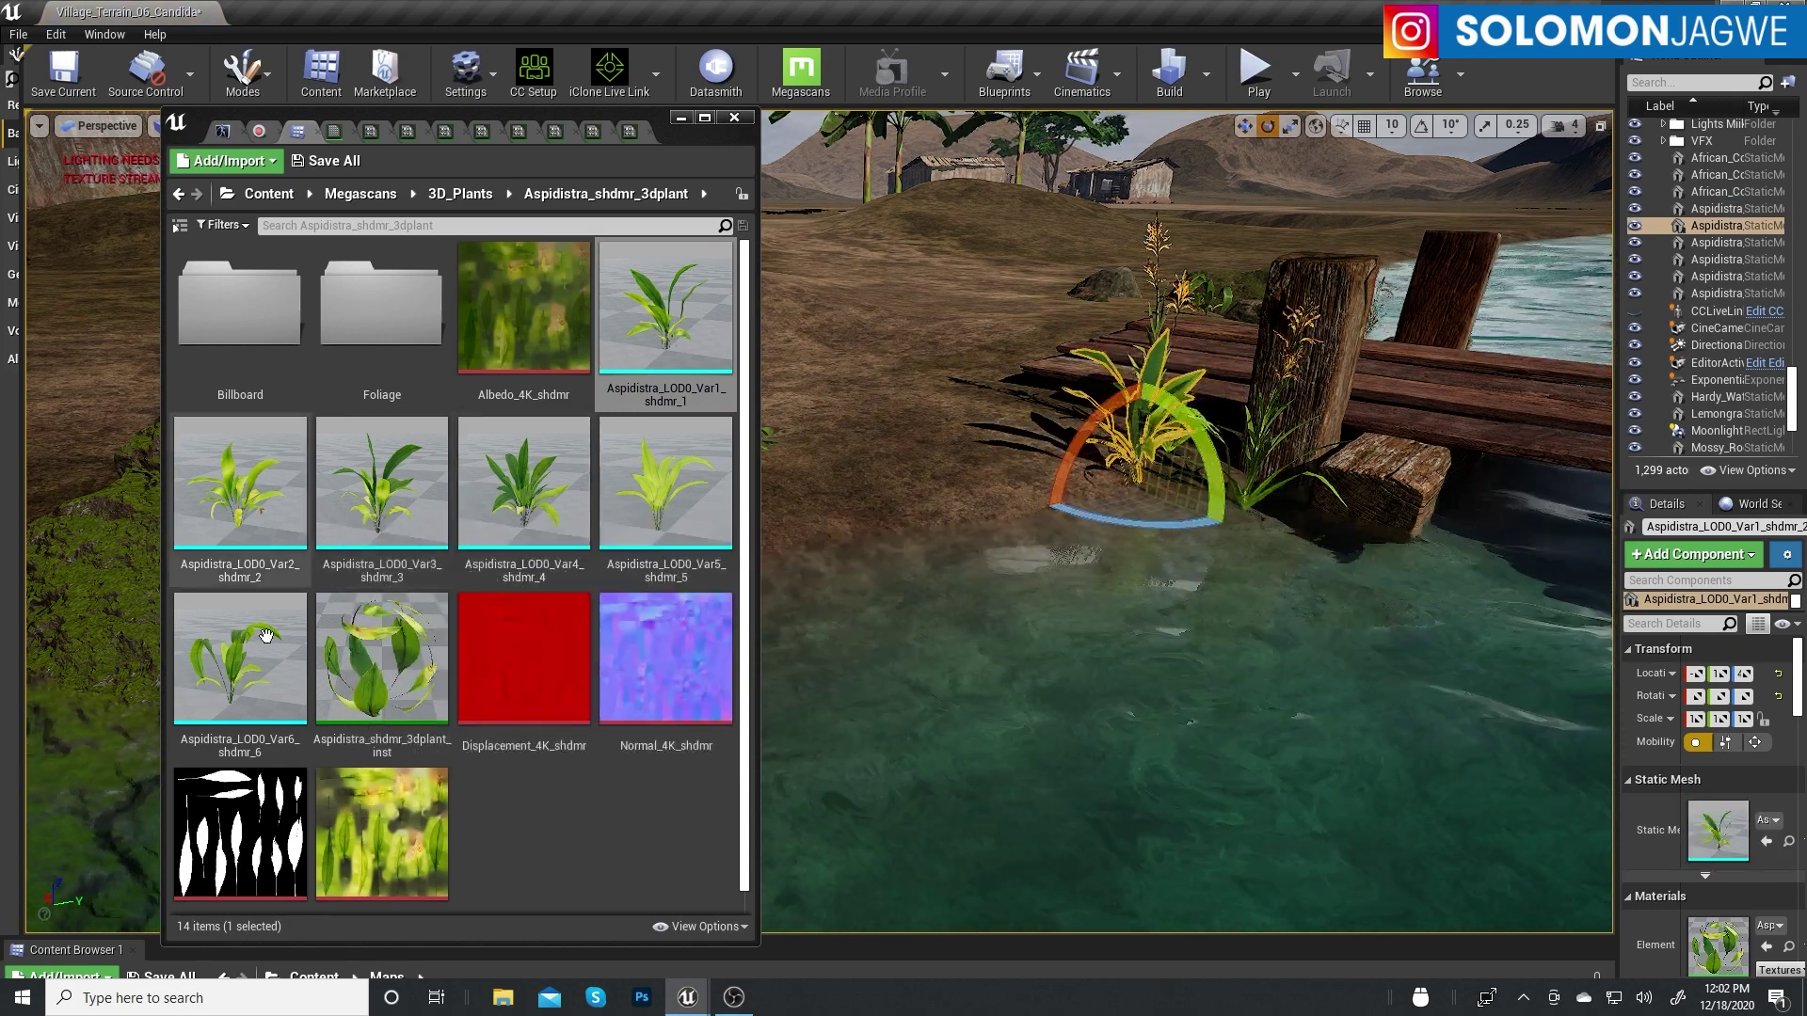
{"action": "left_click_drag", "start_coordinate": [240, 659], "coordinate": [1060, 444]}
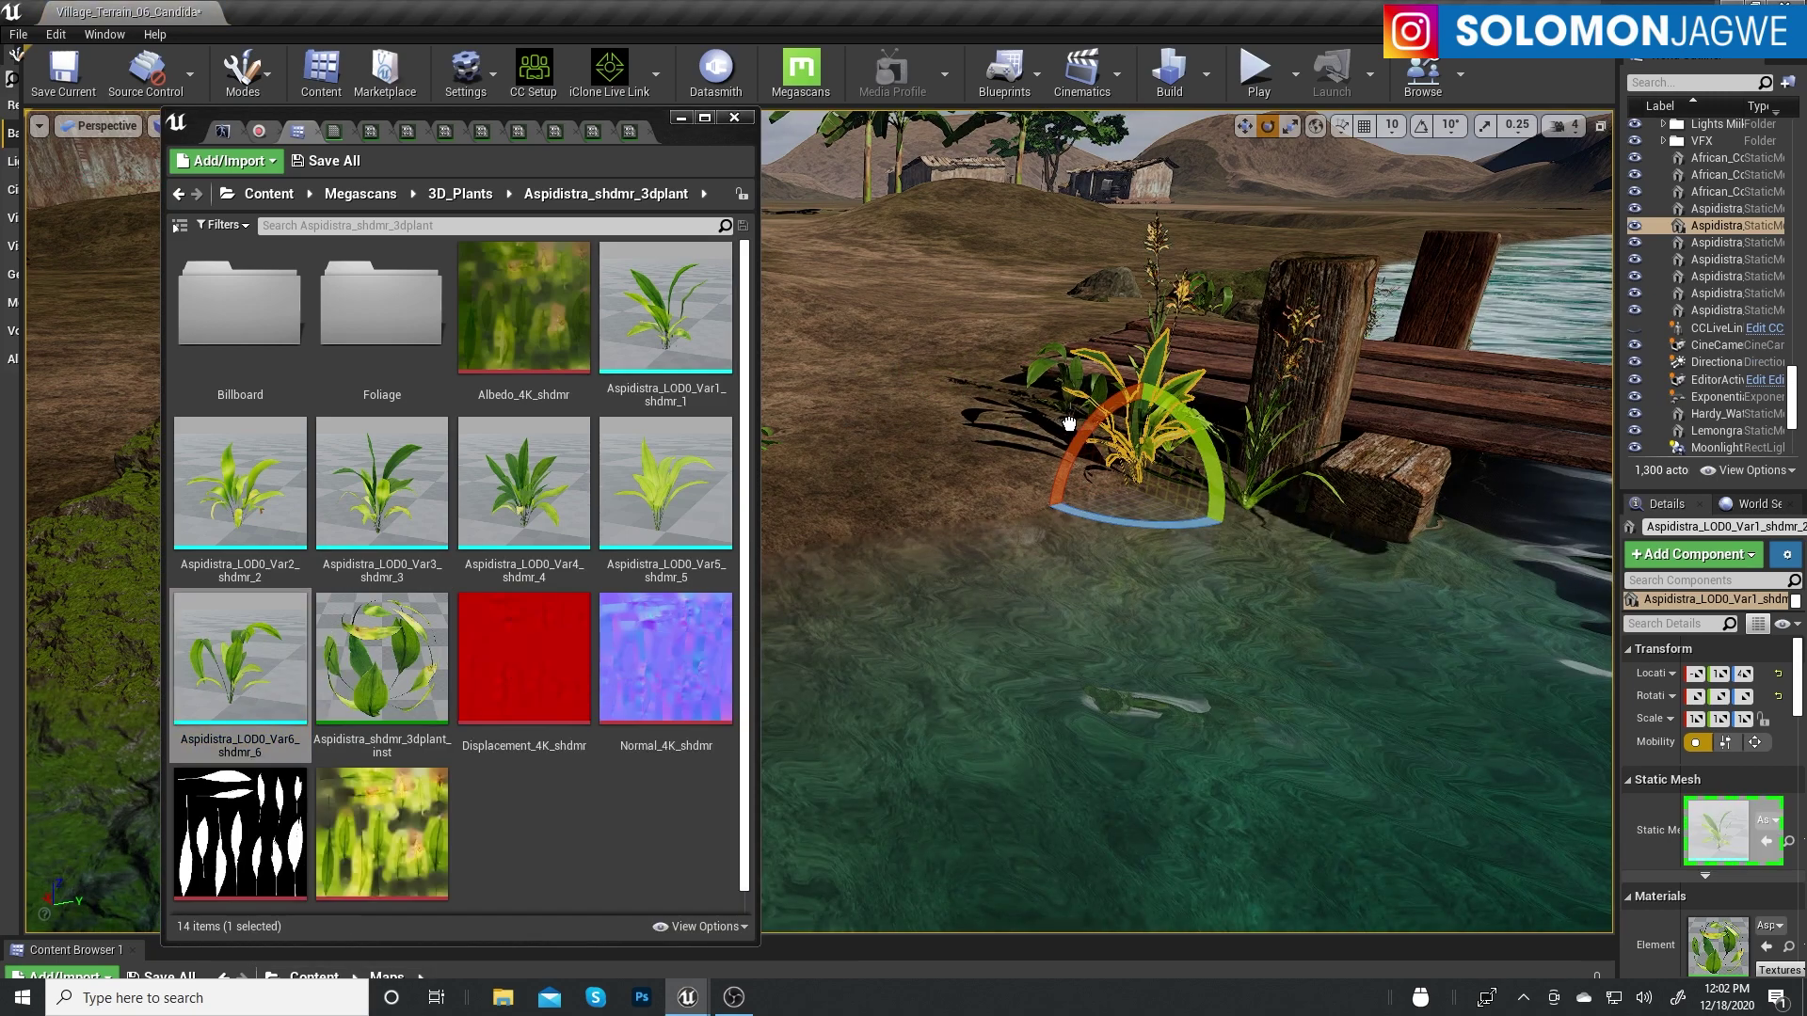
{"action": "left_click_drag", "start_coordinate": [666, 490], "coordinate": [1010, 490]}
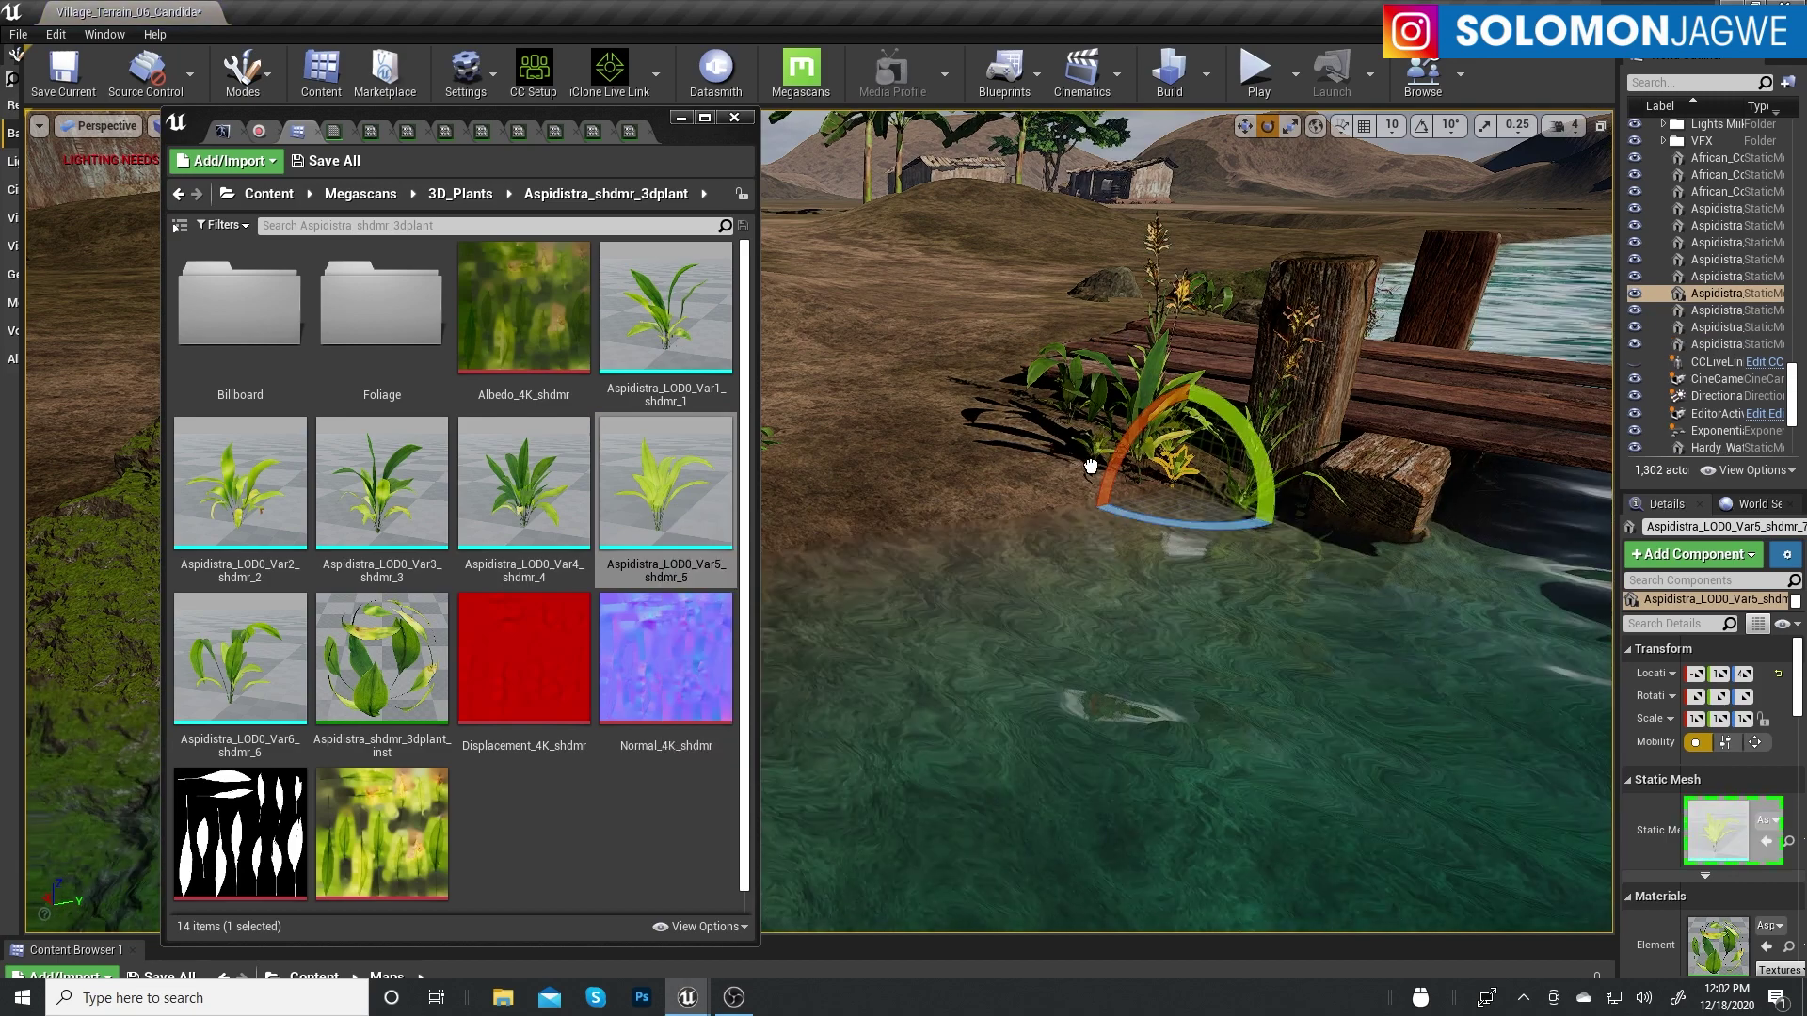
{"action": "left_click", "coordinate": [381, 193]}
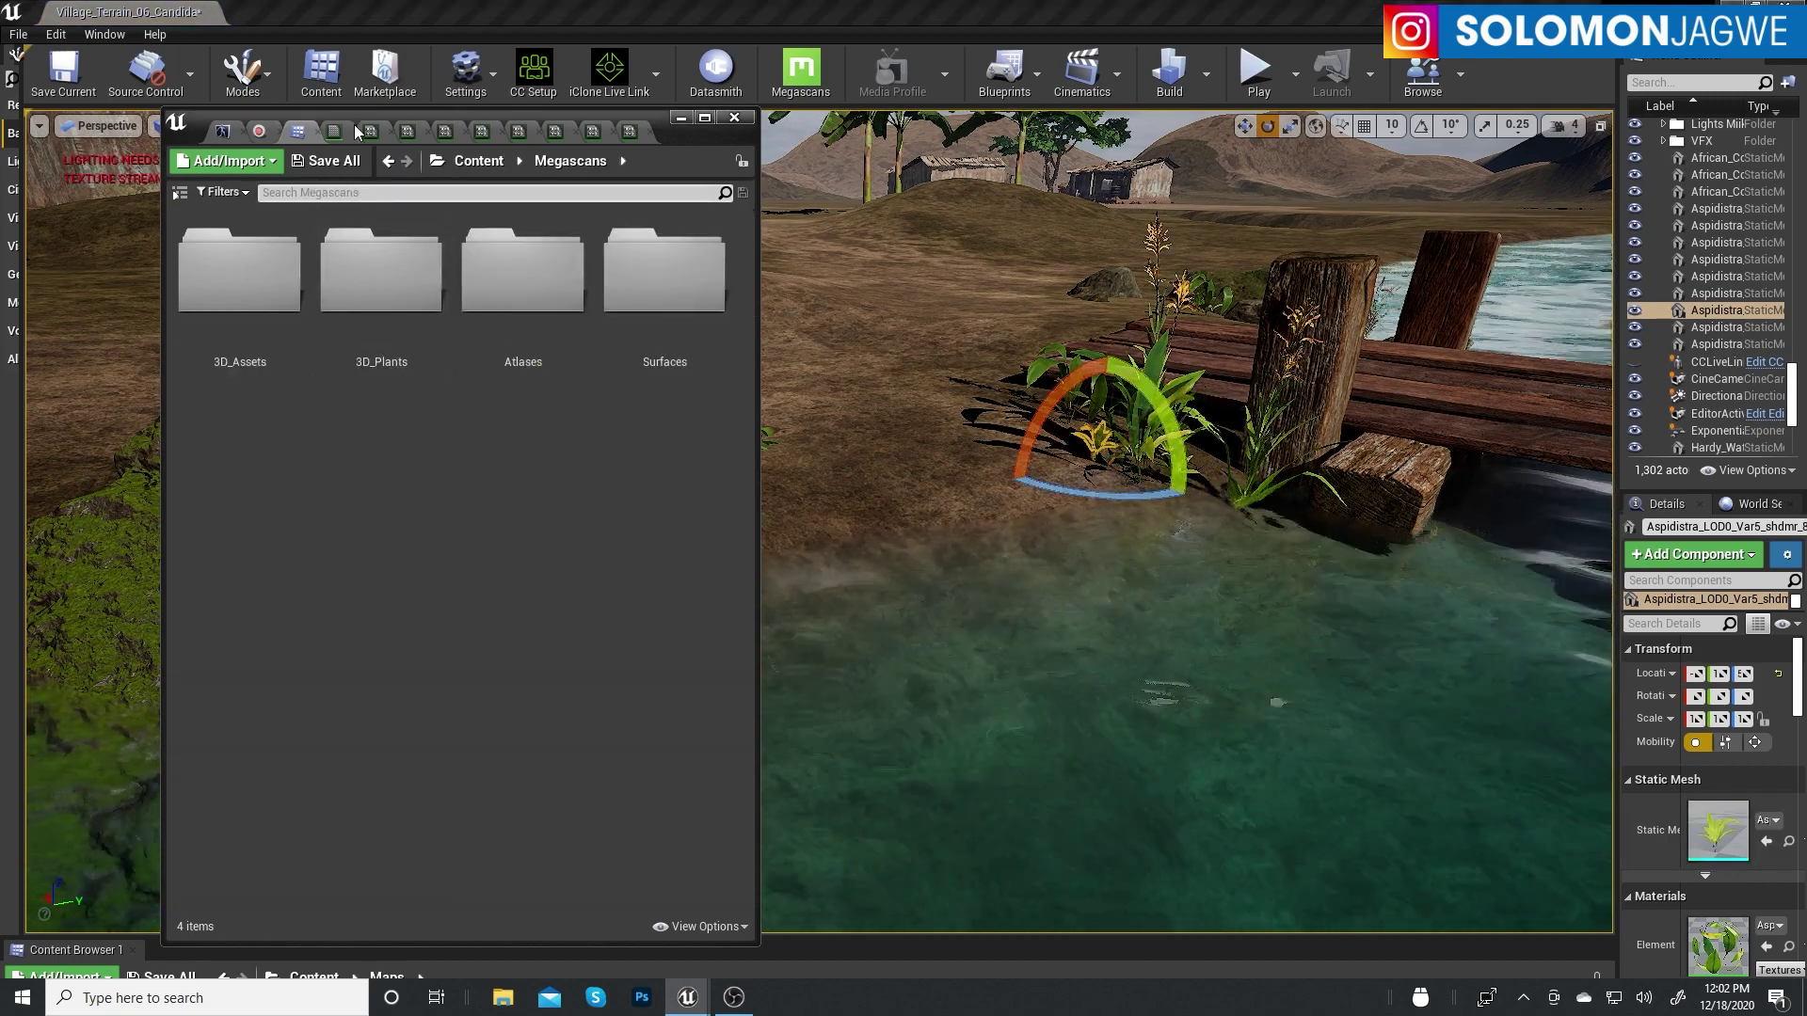
Save the level, then open the Wooden_Bollard folder under 3D_Assets
{"action": "left_click", "coordinate": [79, 77]}
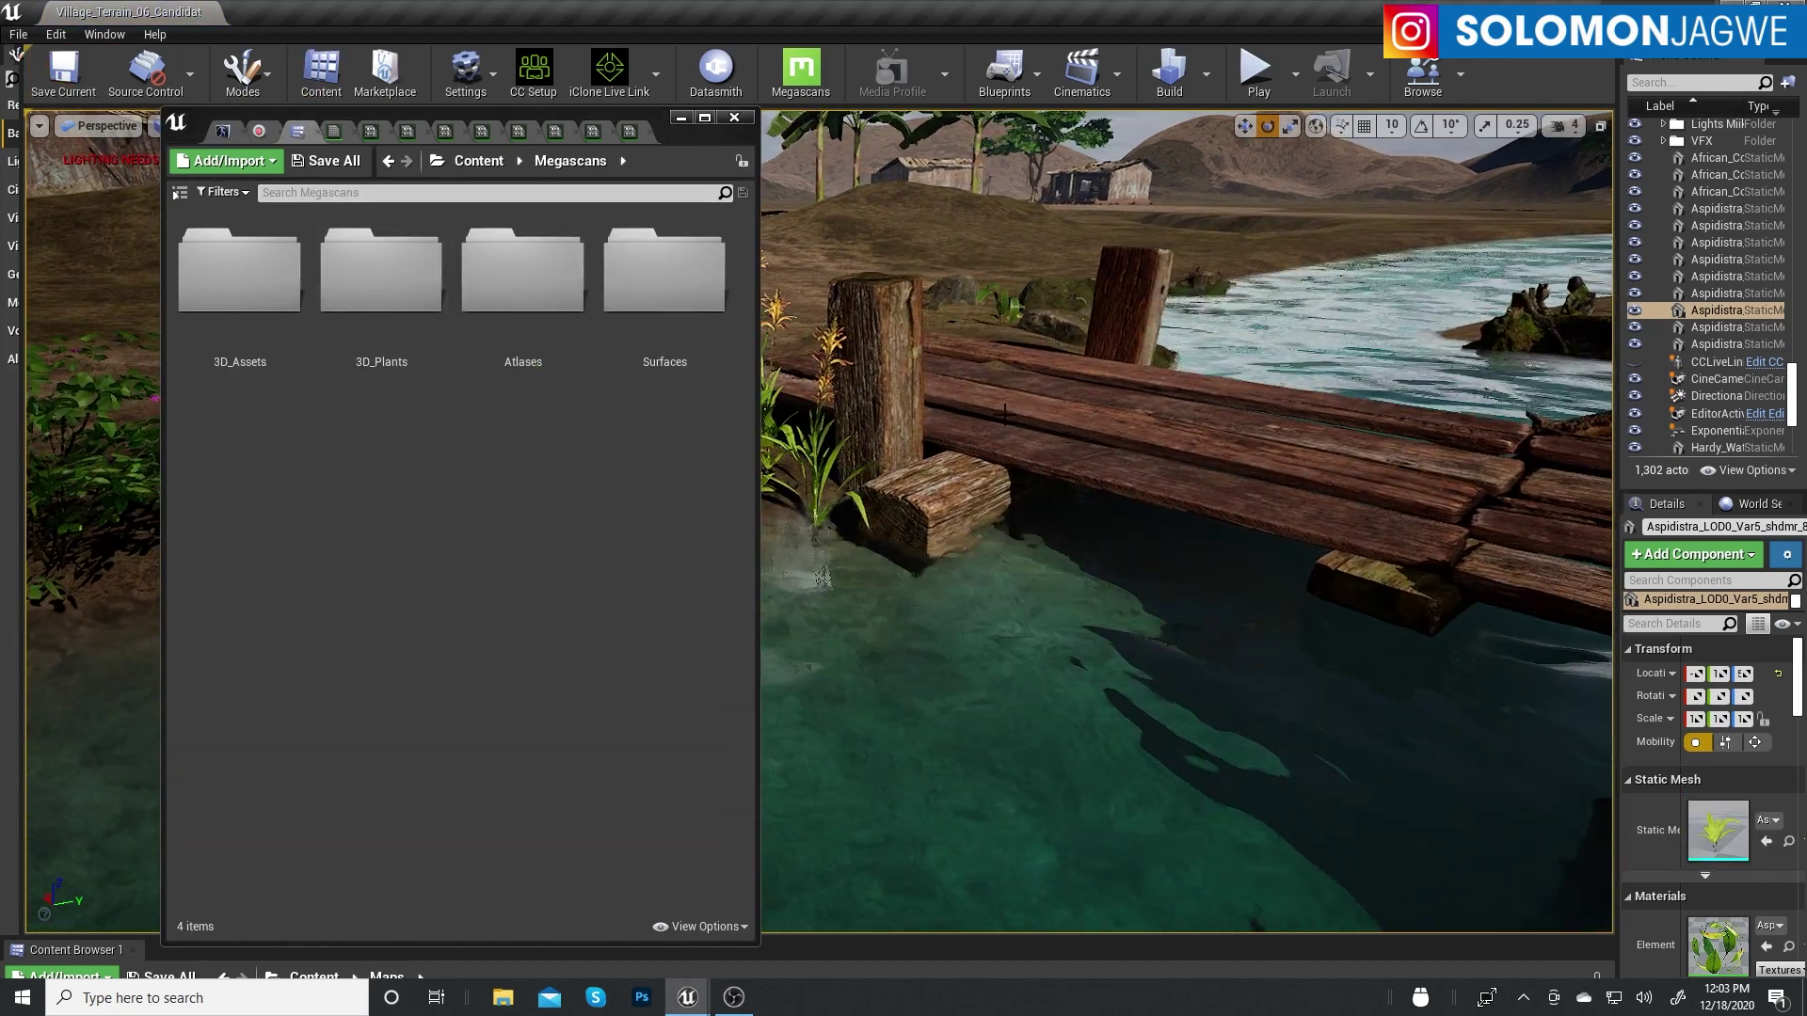
{"action": "key", "text": "f"}
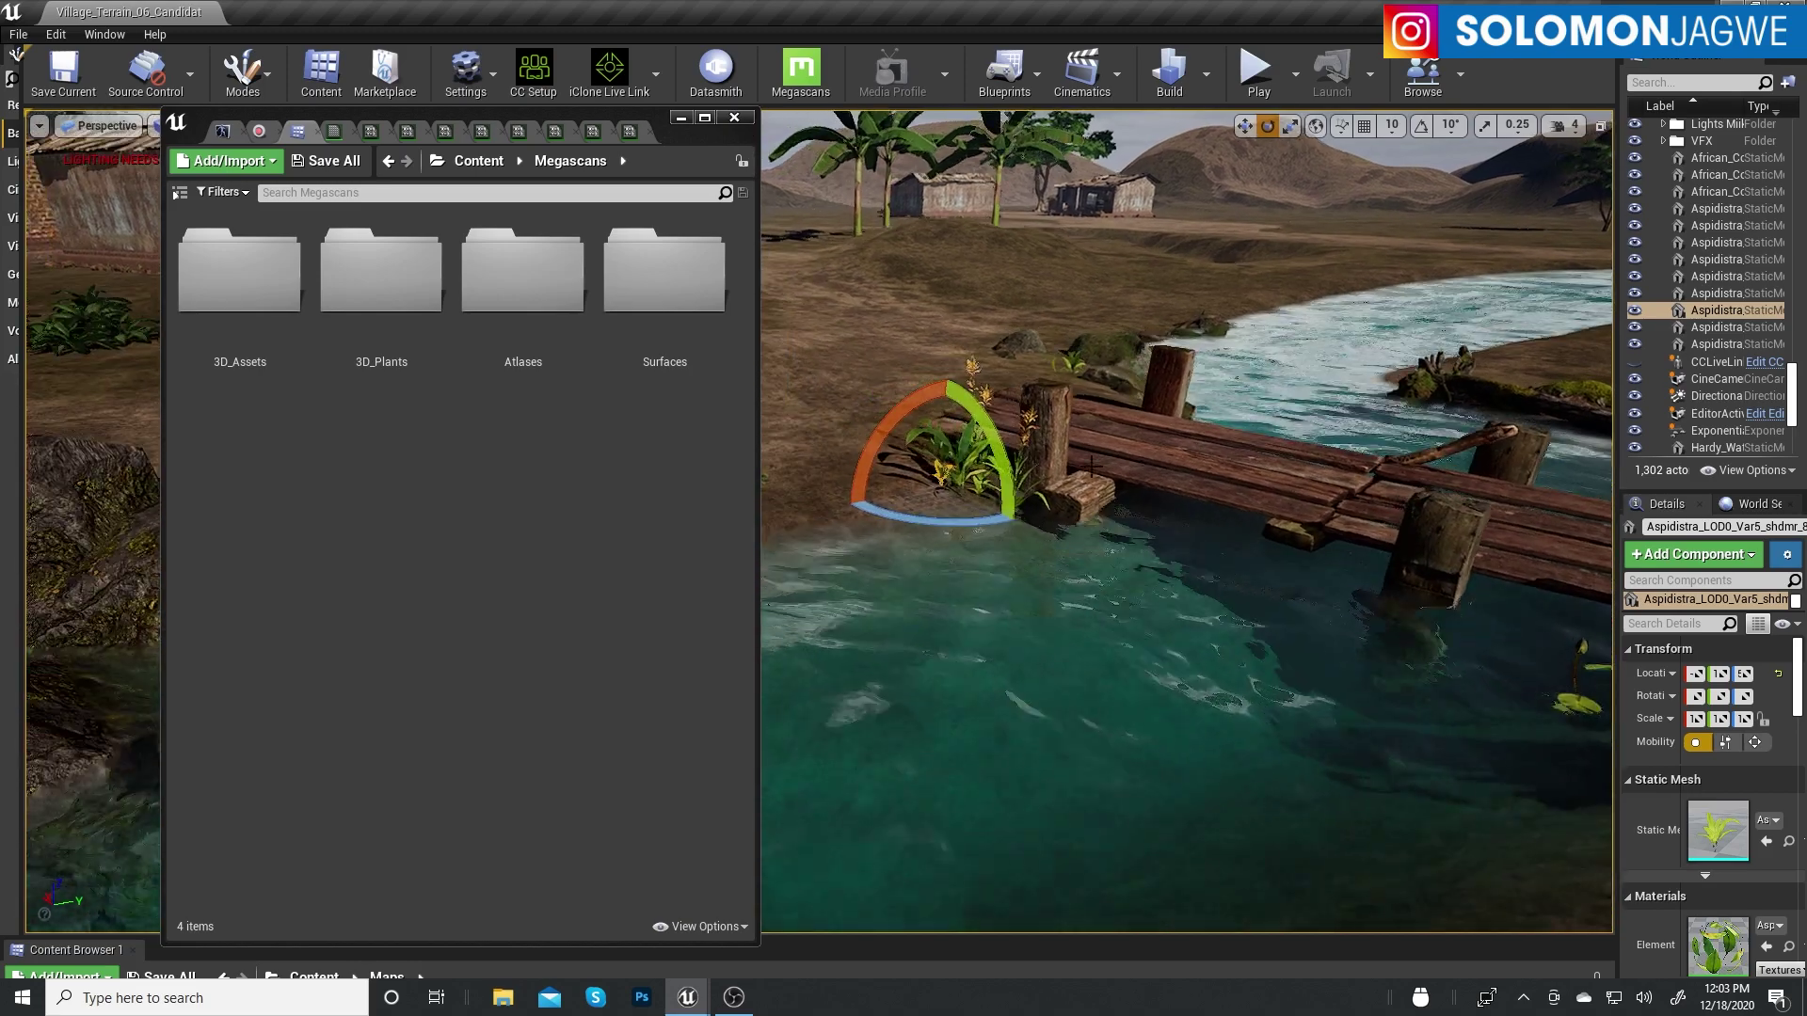
{"action": "right_click_drag", "start_coordinate": [1215, 456], "coordinate": [1216, 456]}
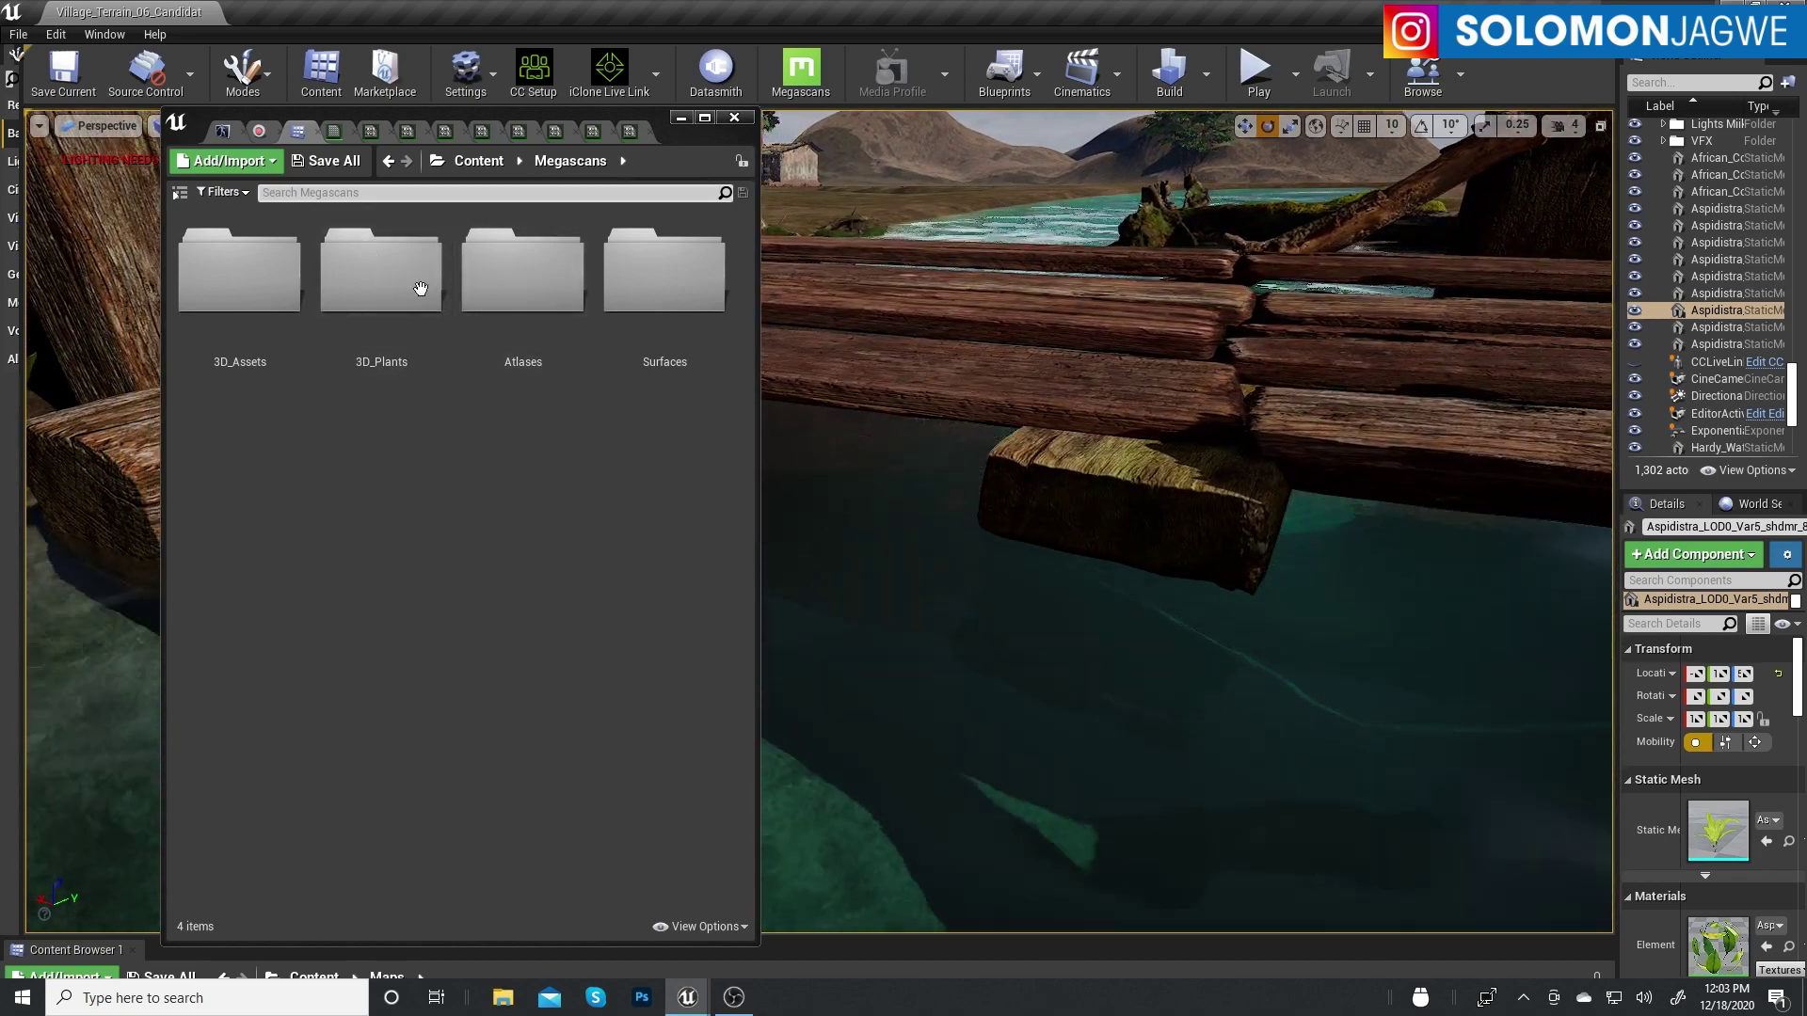
{"action": "double_click", "coordinate": [235, 278]}
{"action": "scroll", "coordinate": [641, 524], "scroll_direction": "down", "scroll_amount": 2}
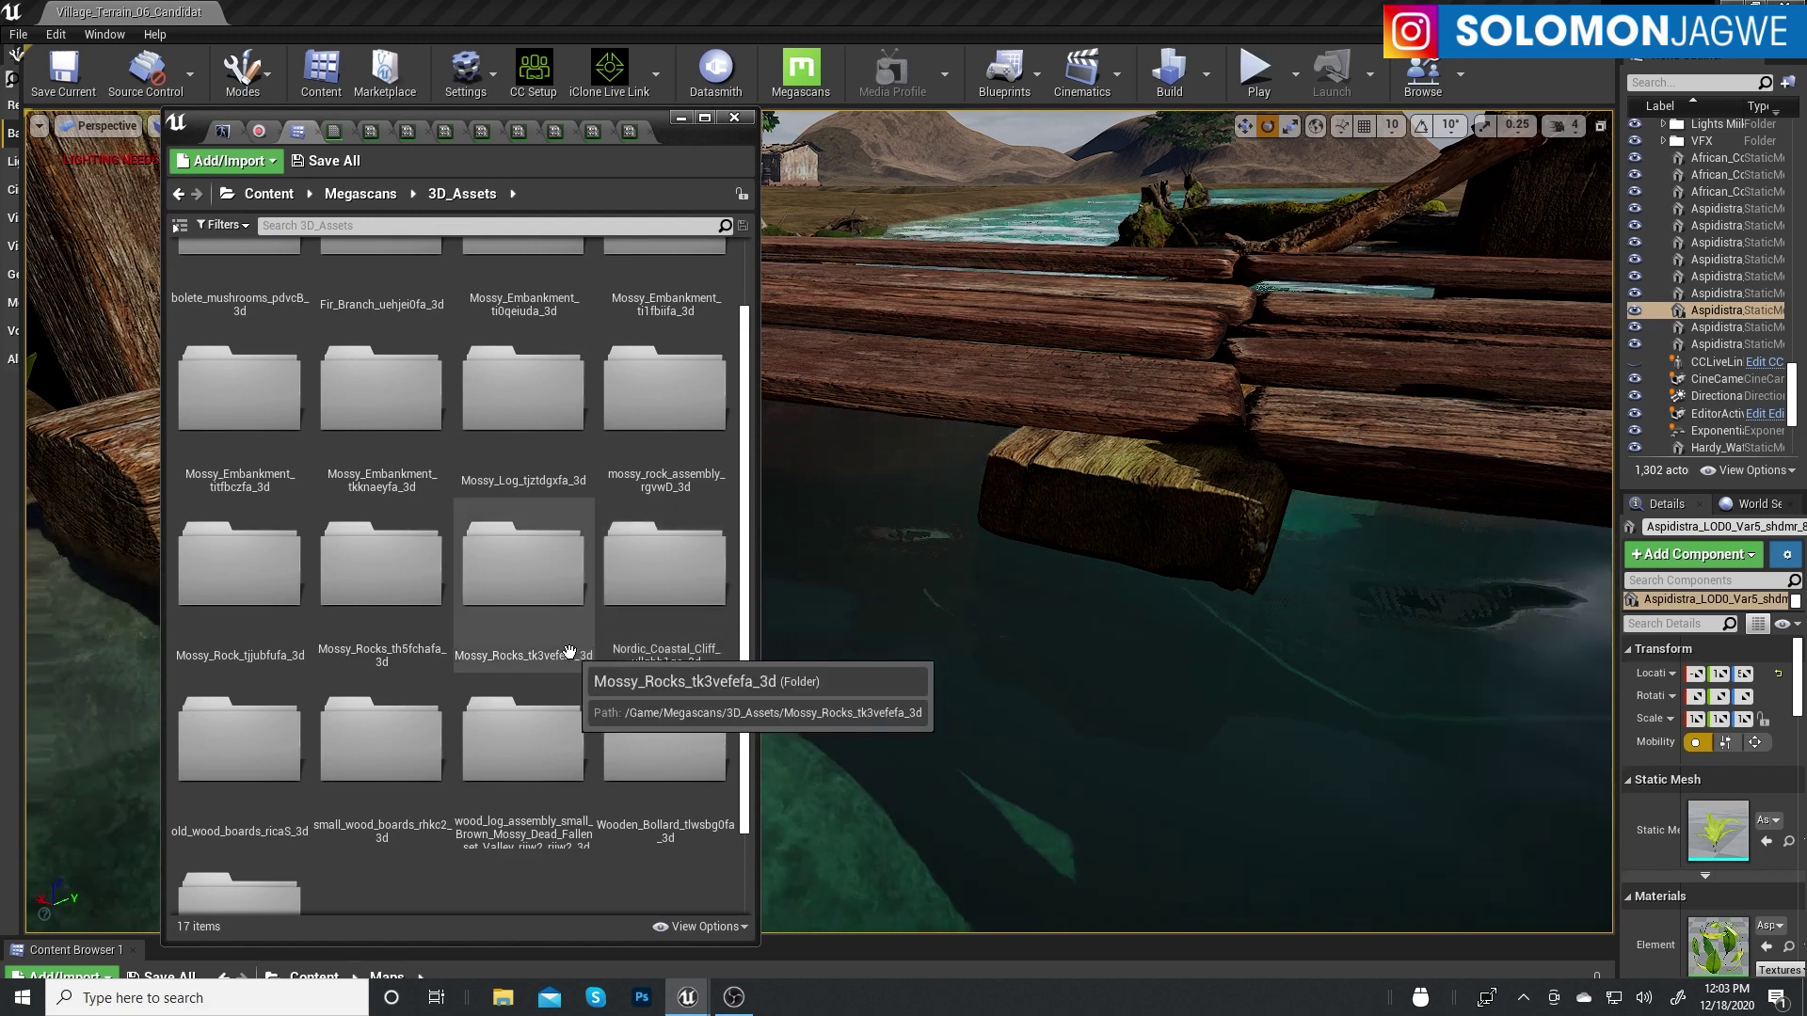
{"action": "scroll", "coordinate": [565, 649], "scroll_direction": "down", "scroll_amount": 1}
{"action": "double_click", "coordinate": [659, 687]}
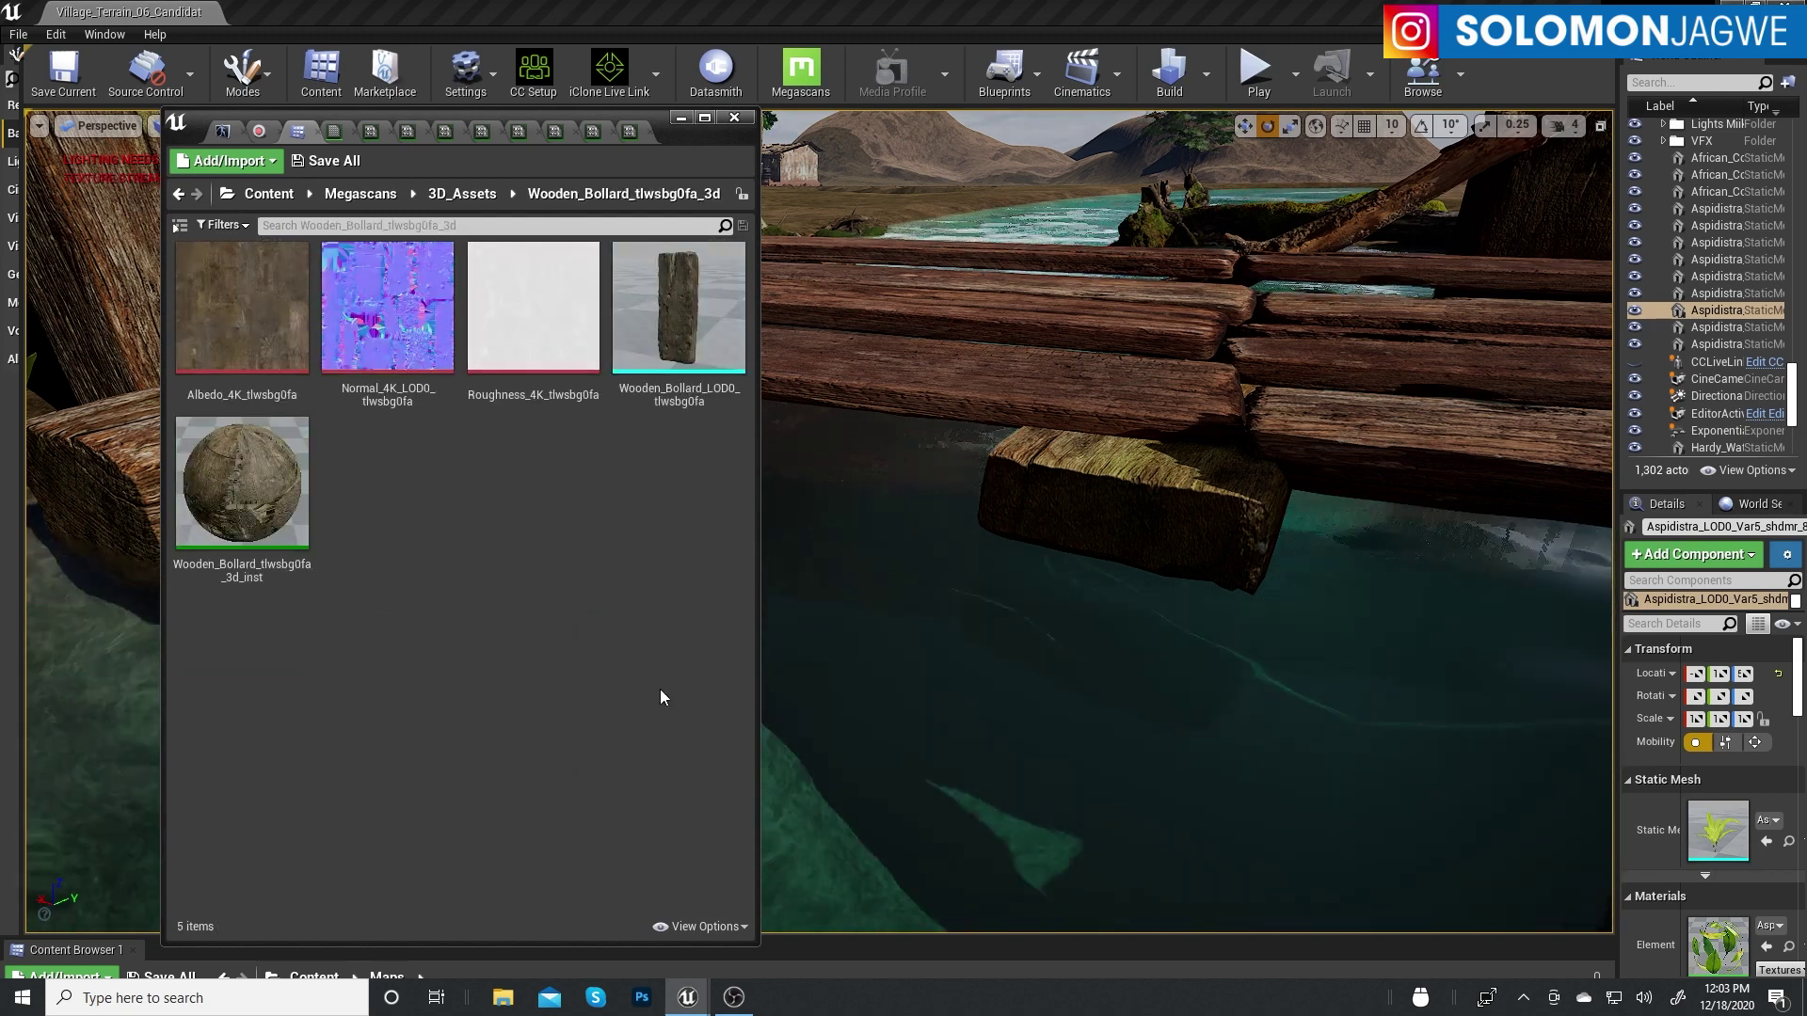
Drop a Wooden_Bollard into the water, move it under the bridge planks, and duplicate it
{"action": "left_click_drag", "start_coordinate": [678, 310], "coordinate": [963, 641]}
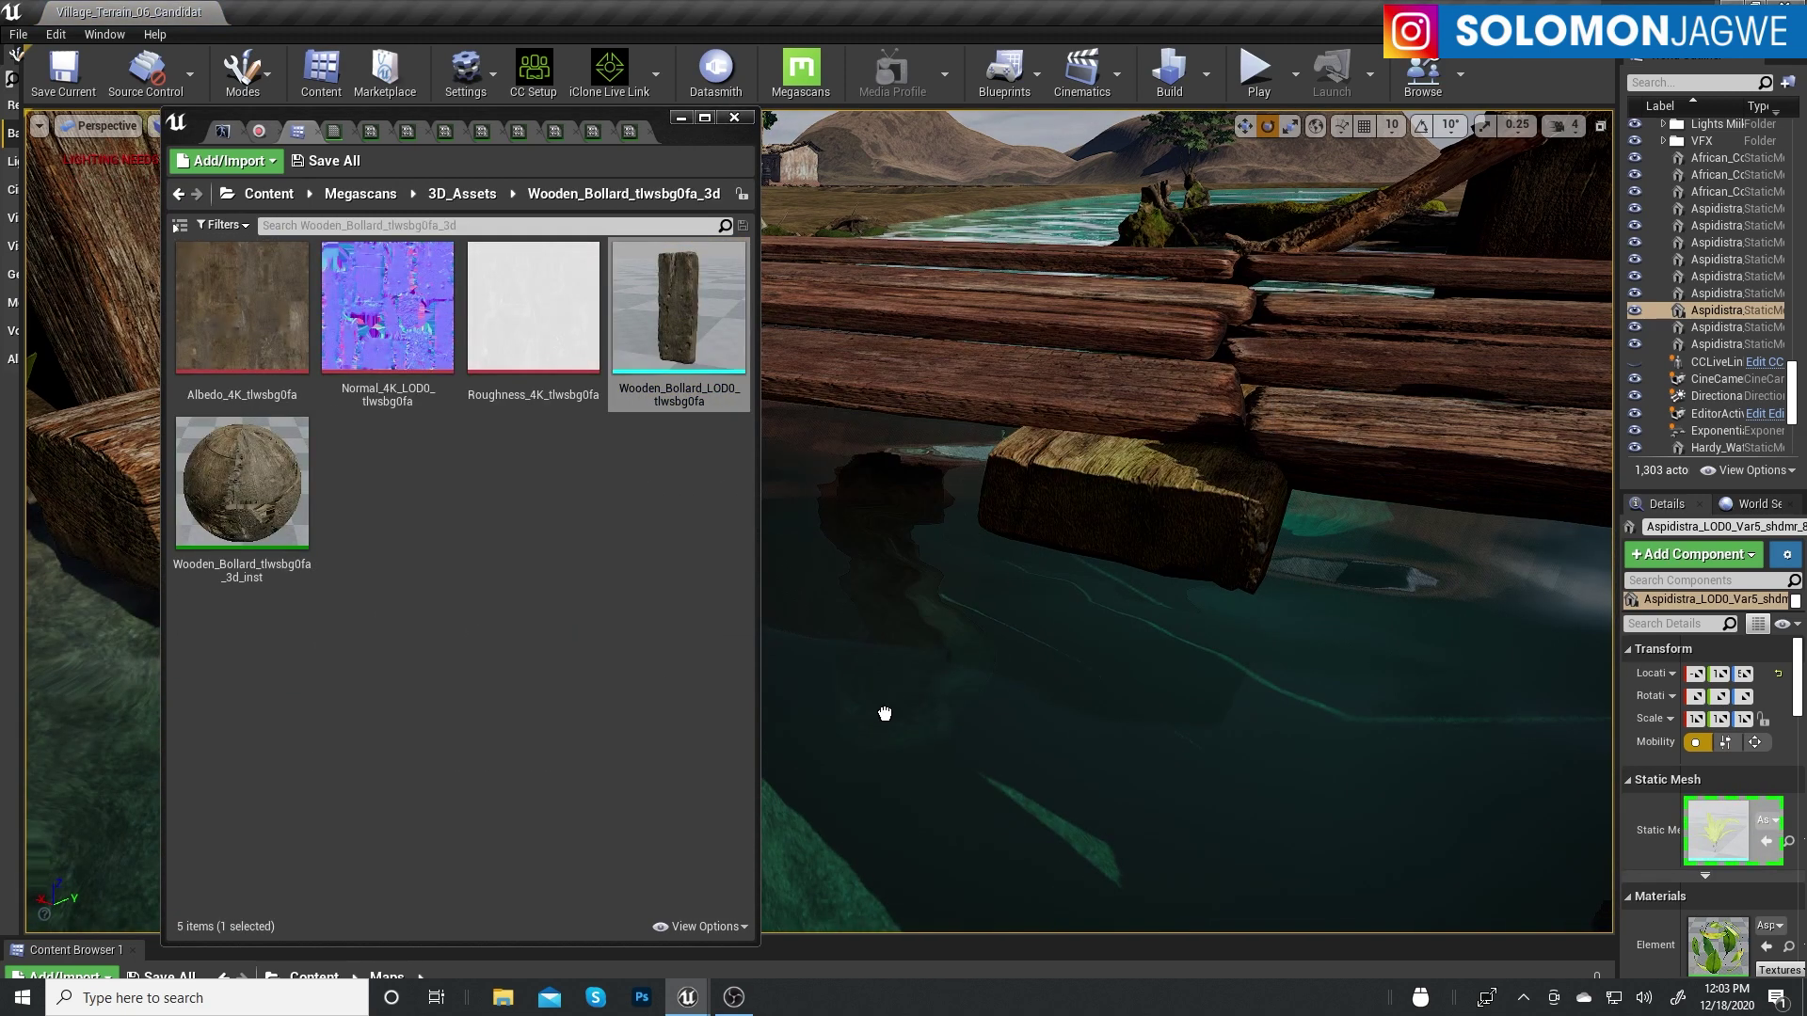
{"action": "left_click_drag", "start_coordinate": [884, 714], "coordinate": [885, 713]}
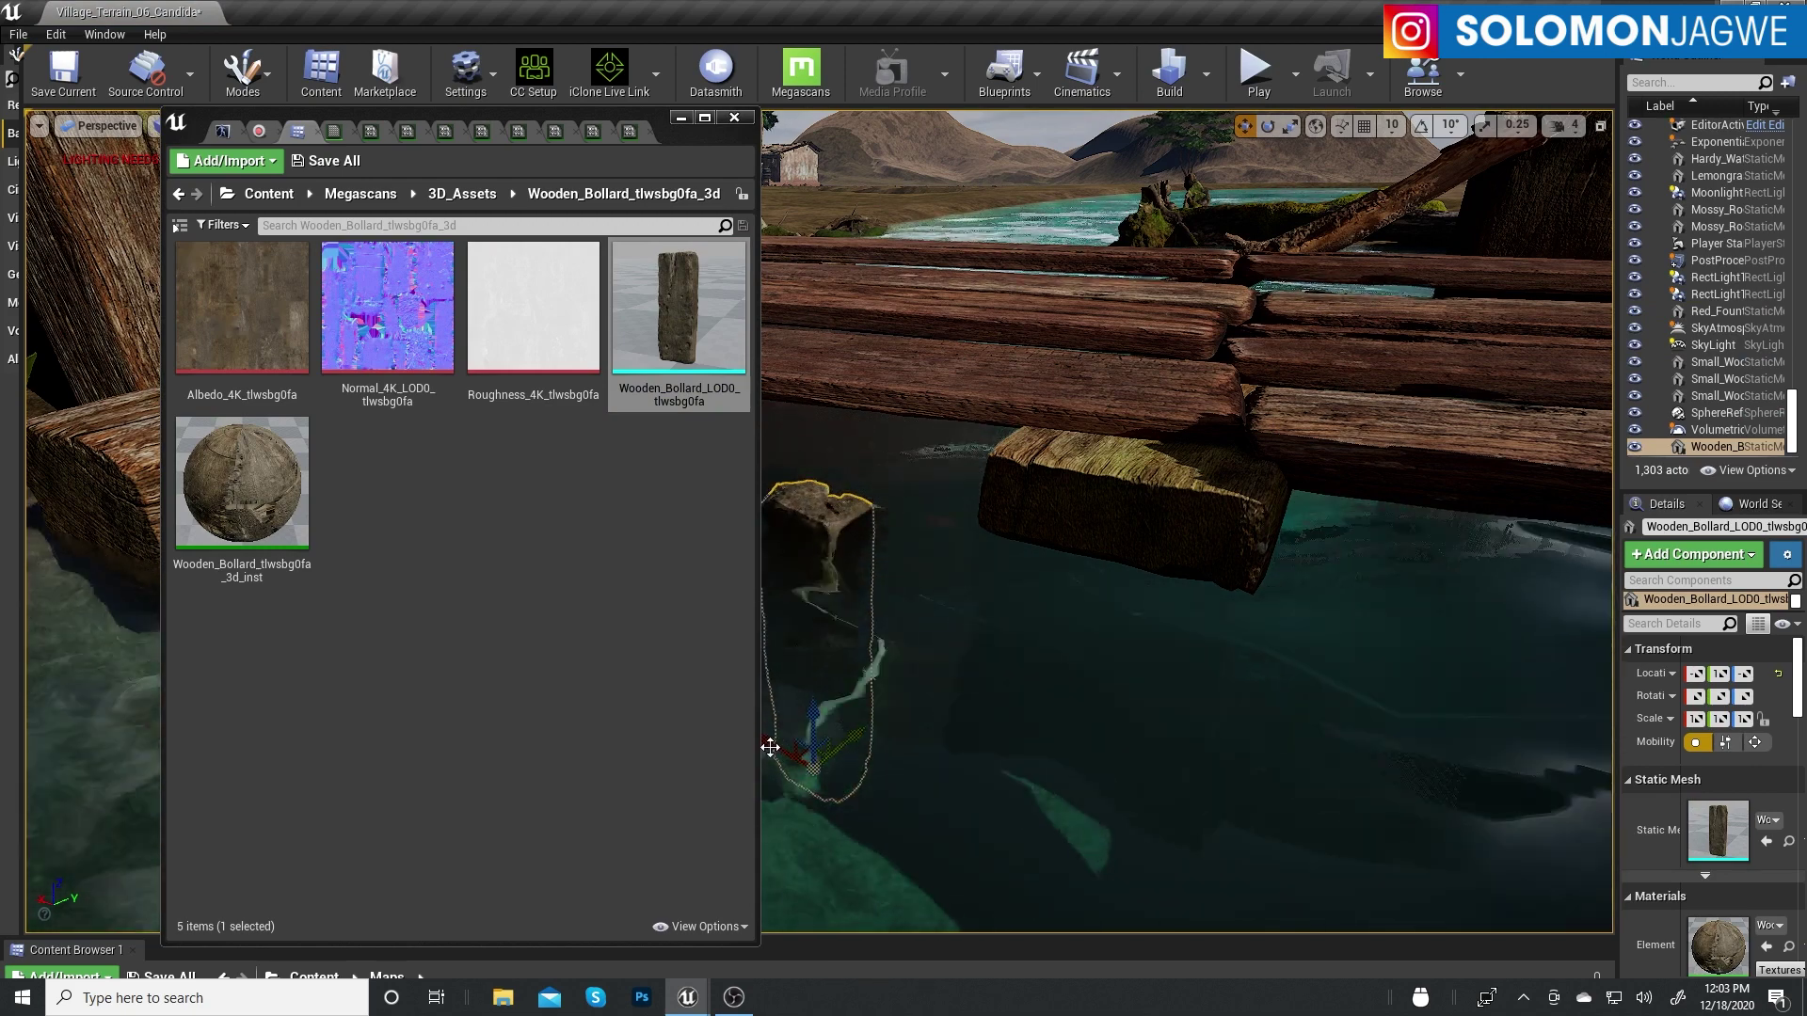
{"action": "left_click_drag", "start_coordinate": [964, 784], "coordinate": [1038, 795]}
{"action": "mouse_move", "coordinate": [1014, 880]}
{"action": "left_mouse_down"}
{"action": "mouse_move", "coordinate": [859, 788]}
{"action": "mouse_move", "coordinate": [901, 659]}
{"action": "left_mouse_up"}
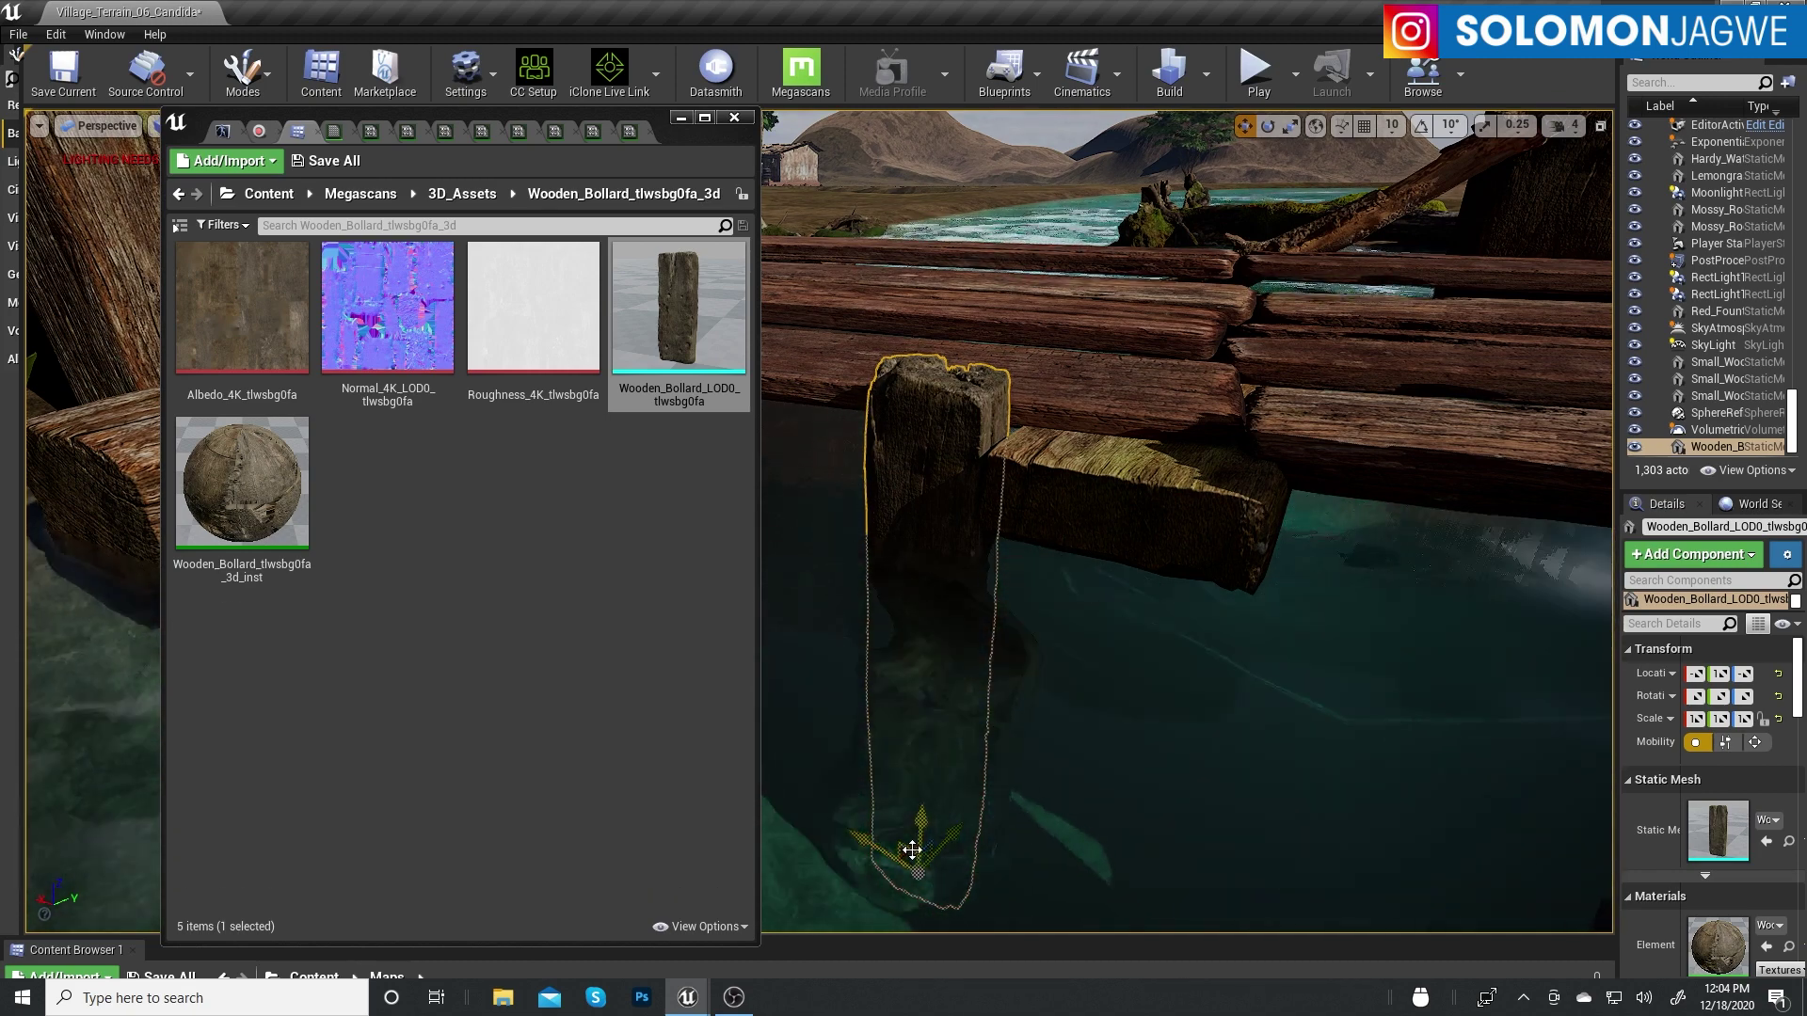
{"action": "left_click_drag", "start_coordinate": [871, 839], "coordinate": [1272, 916], "text": "alt"}
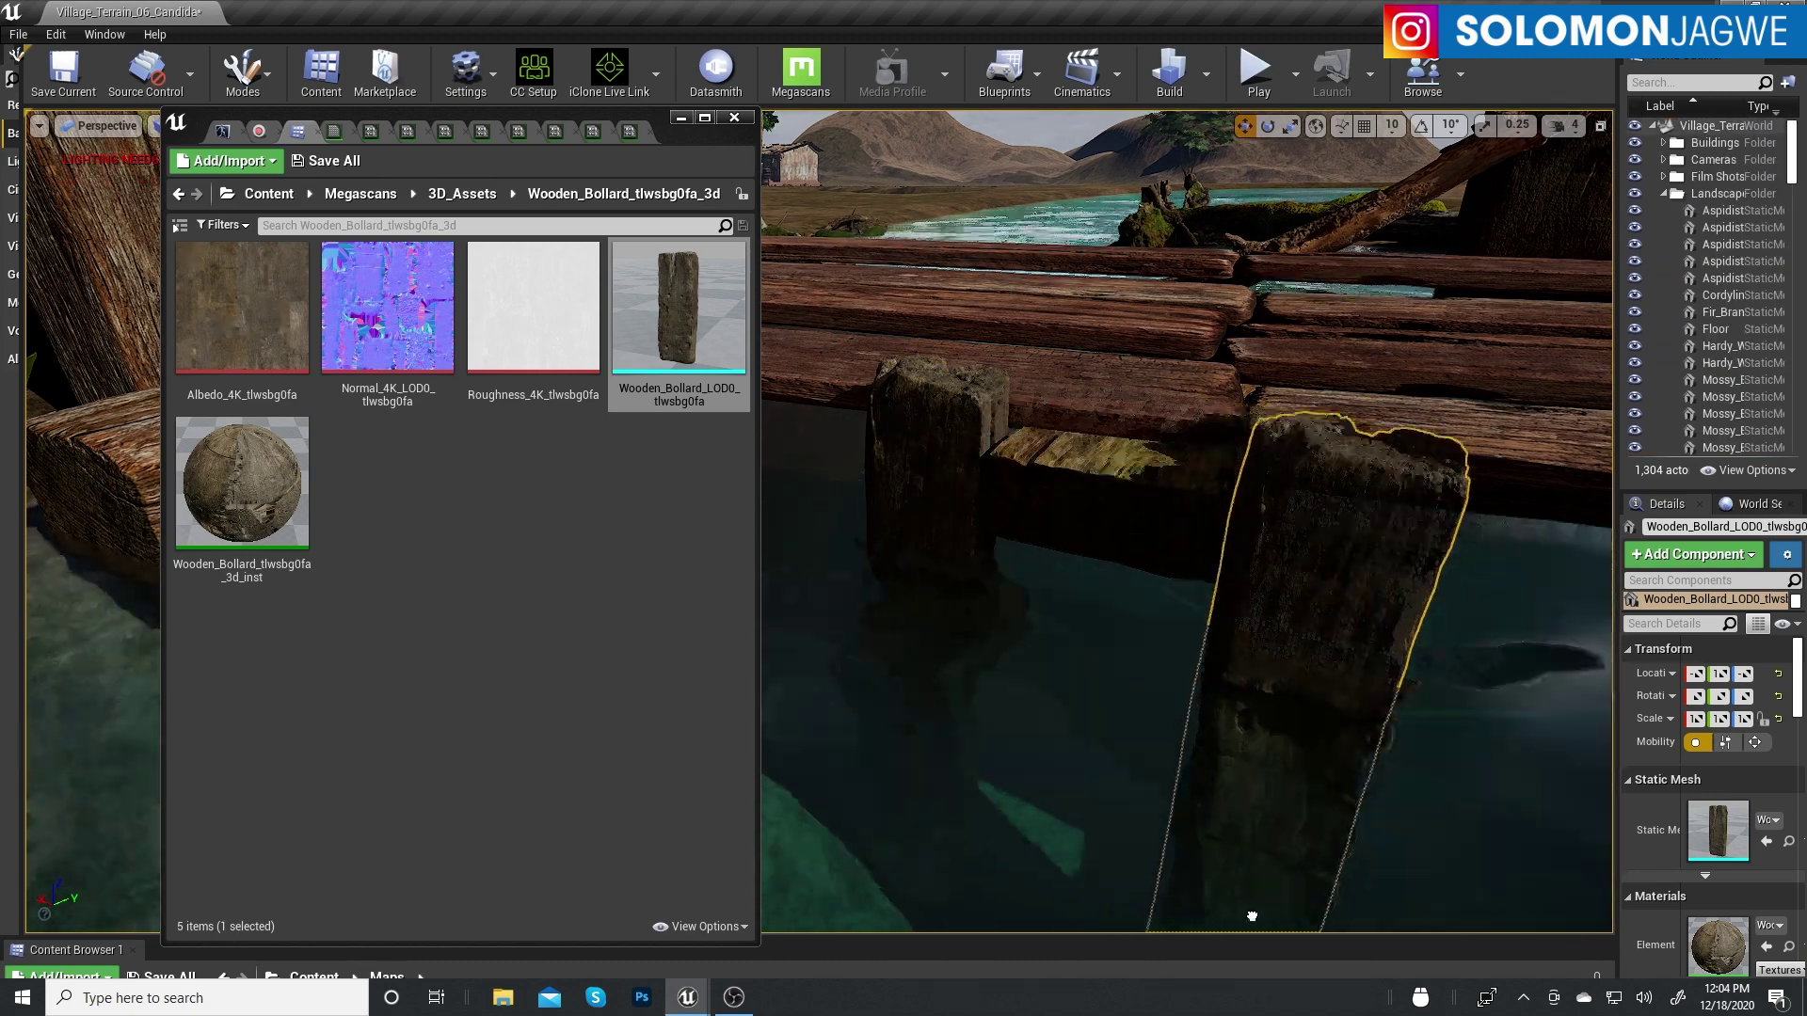
{"action": "right_click_drag", "start_coordinate": [1271, 916], "coordinate": [1092, 788]}
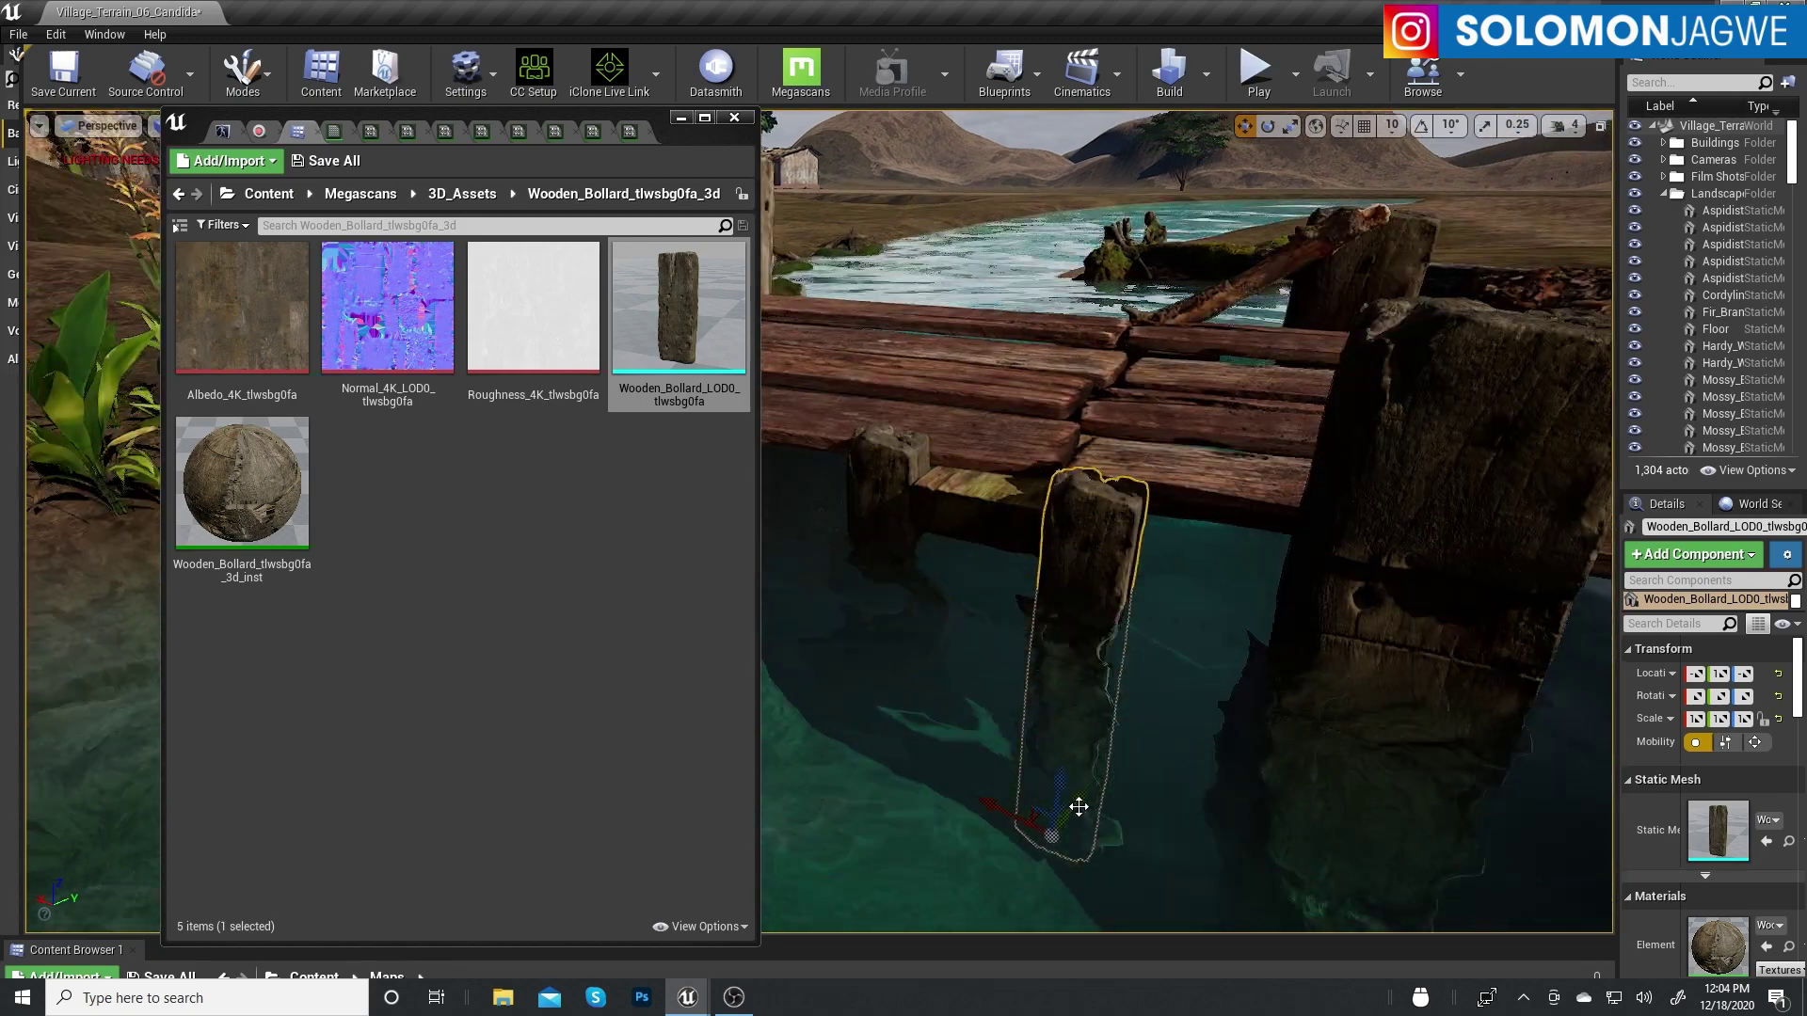
{"action": "right_click_drag", "start_coordinate": [1082, 805], "coordinate": [1082, 715]}
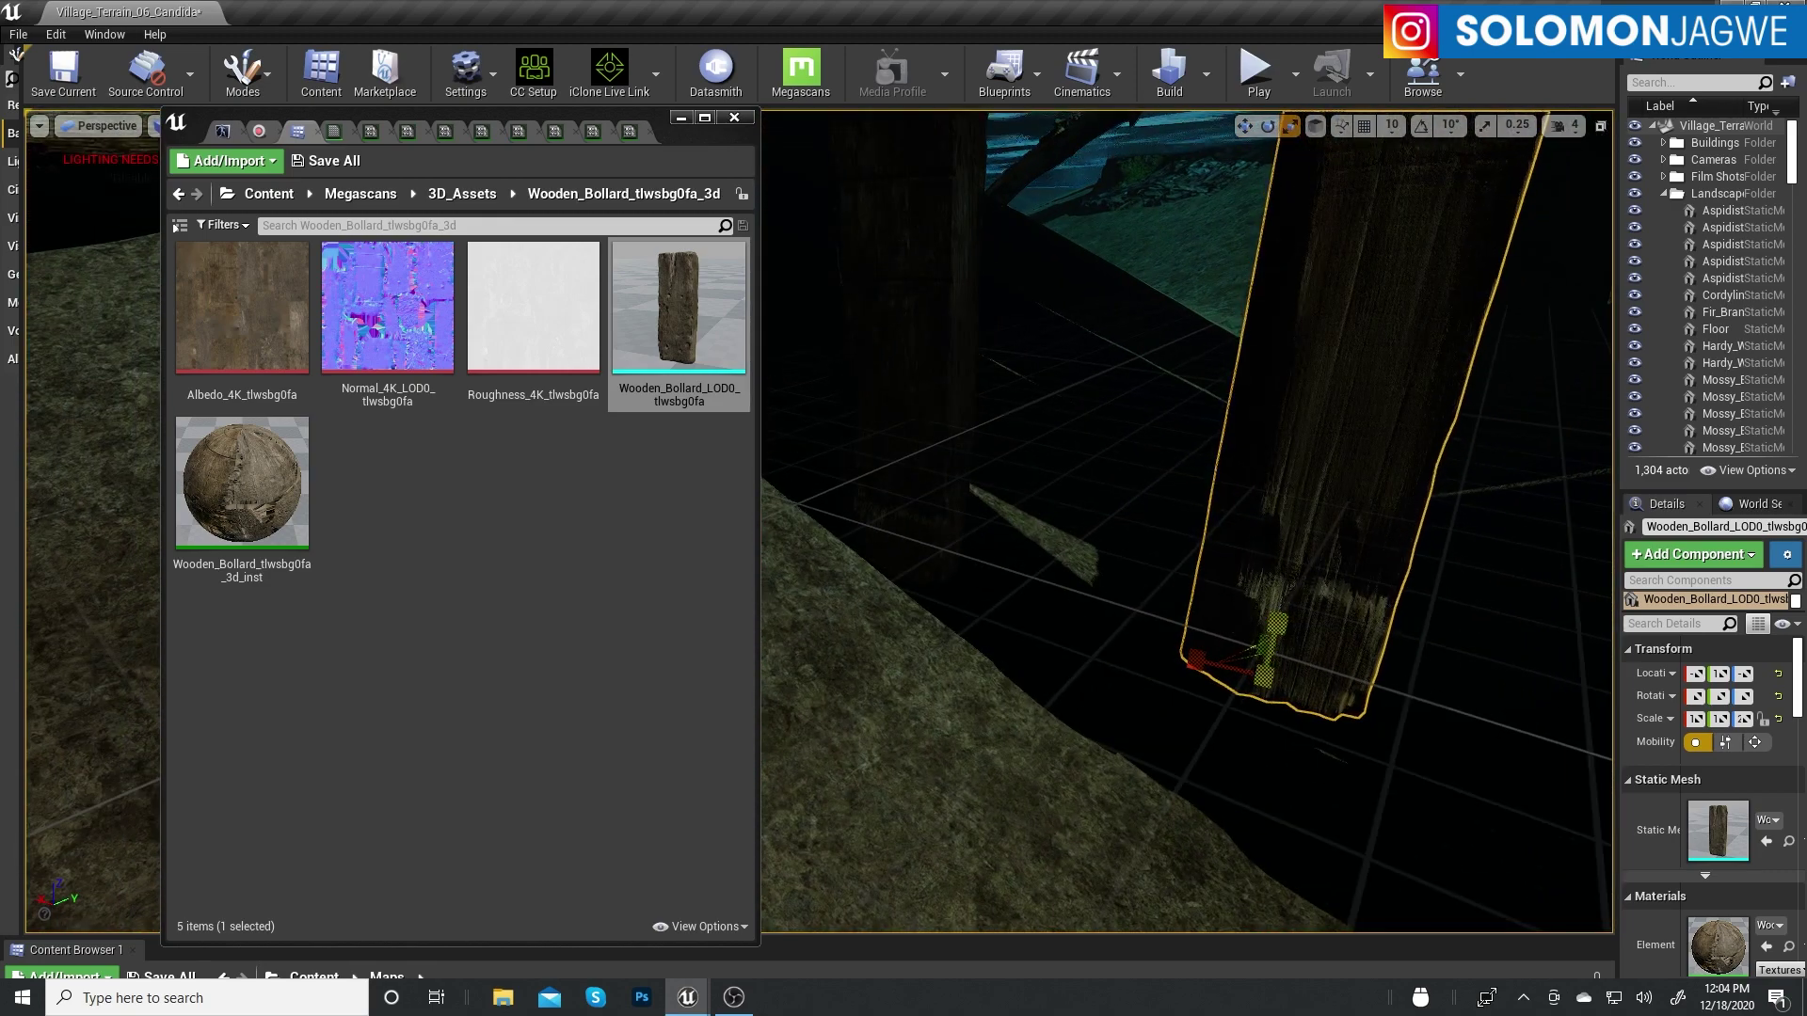
{"action": "right_click_drag", "start_coordinate": [1266, 844], "coordinate": [999, 733]}
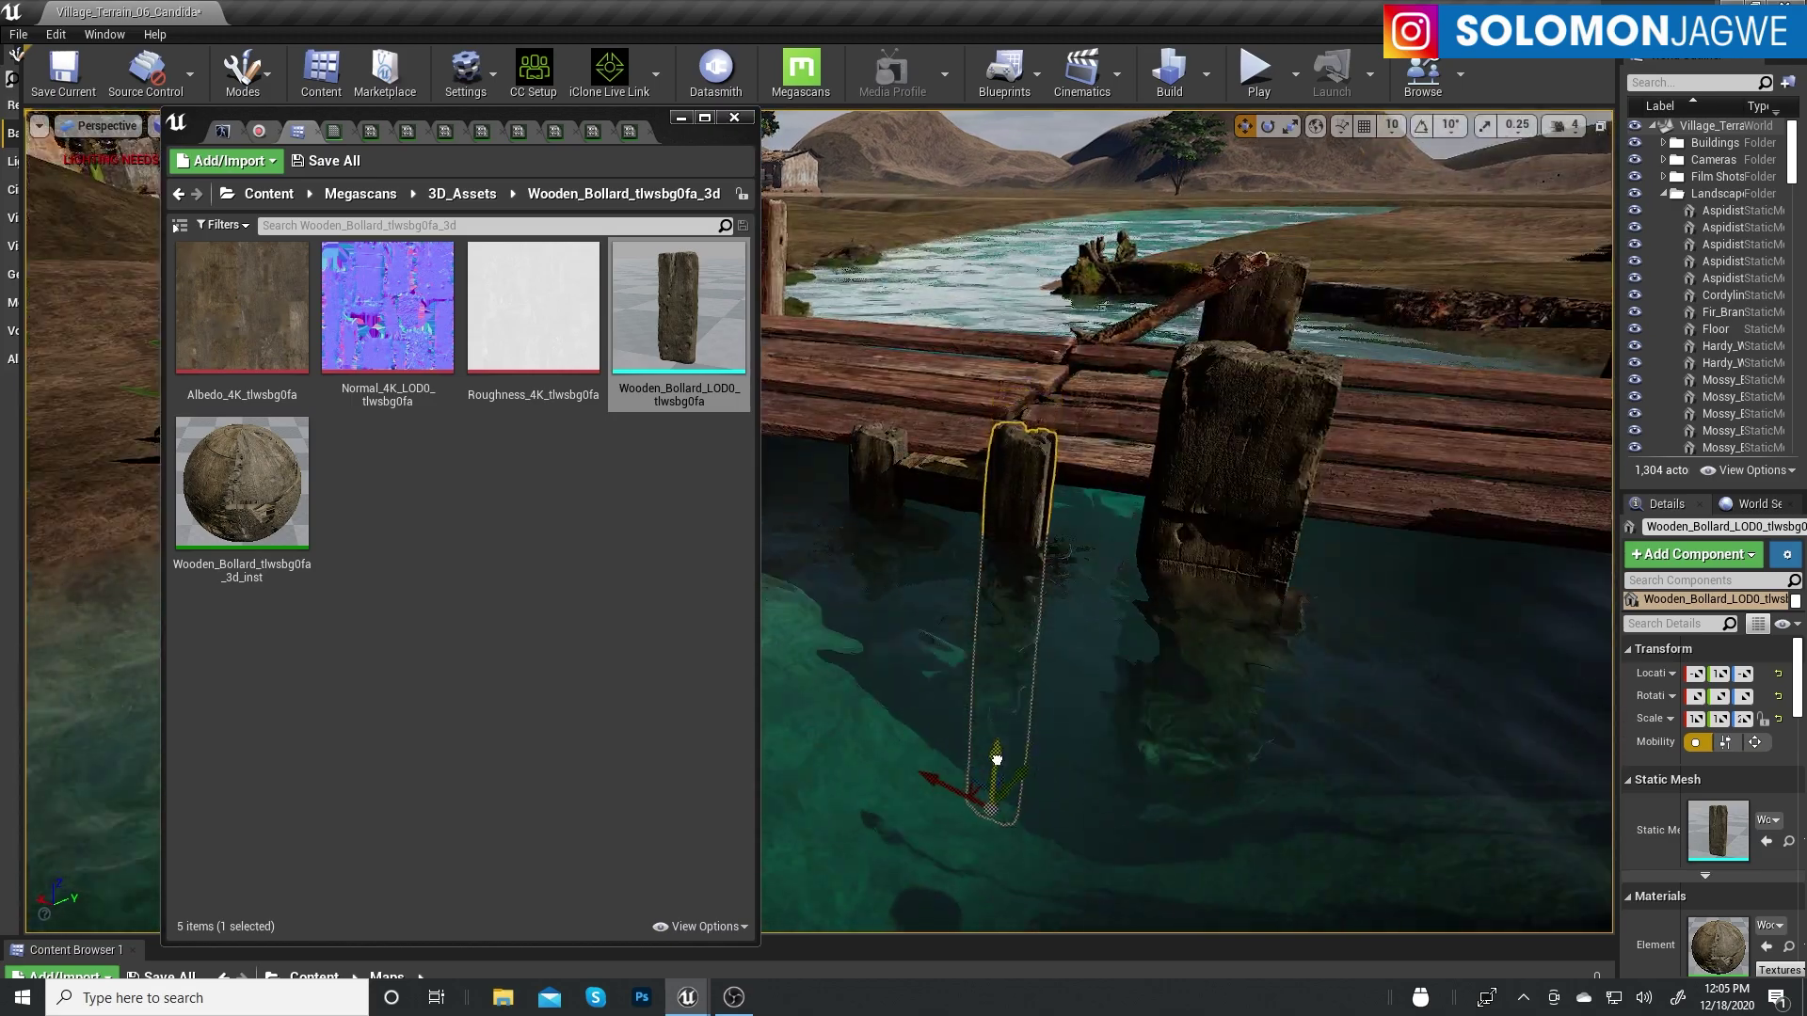
{"action": "mouse_move", "coordinate": [1000, 733]}
{"action": "right_mouse_down"}
{"action": "mouse_move", "coordinate": [1082, 659]}
{"action": "mouse_move", "coordinate": [1126, 754]}
{"action": "right_mouse_up"}
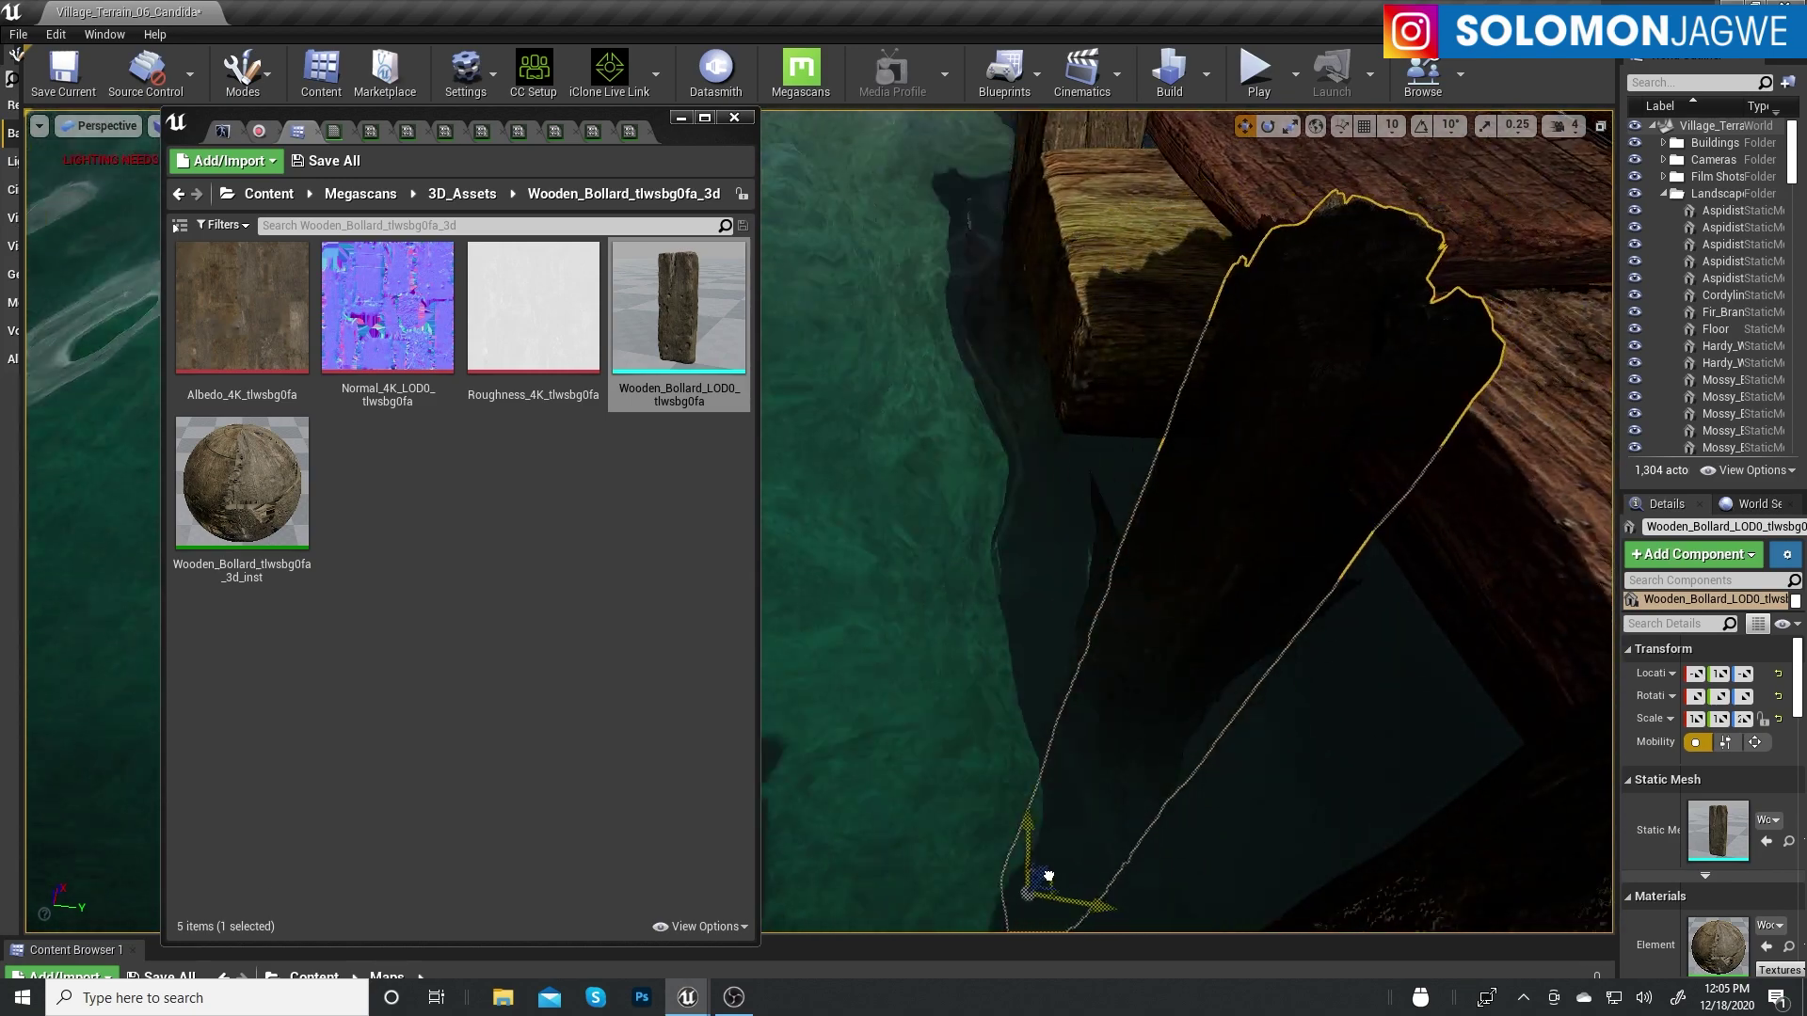
{"action": "mouse_move", "coordinate": [1048, 876]}
{"action": "right_mouse_down"}
{"action": "mouse_move", "coordinate": [1082, 809]}
{"action": "mouse_move", "coordinate": [1063, 800]}
{"action": "right_mouse_up"}
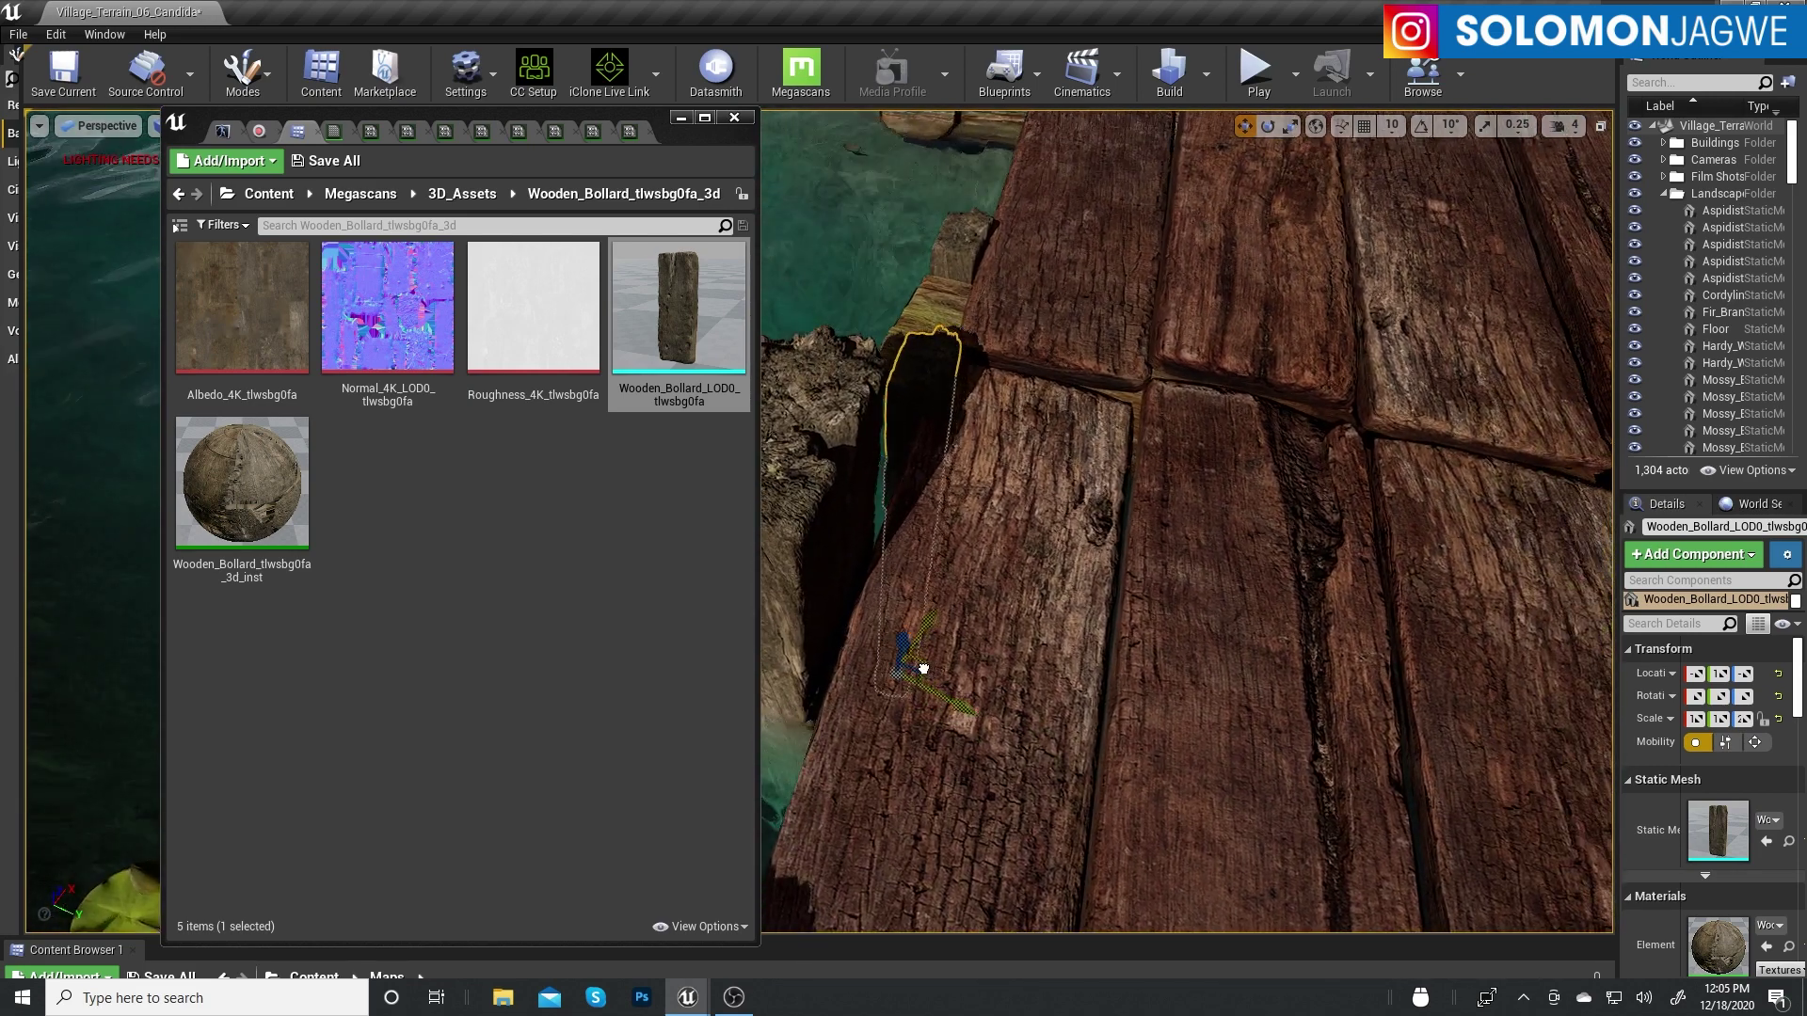
Select a second bollard and slide it across the water beside the mossy rock
{"action": "left_click", "coordinate": [962, 246], "text": "ctrl"}
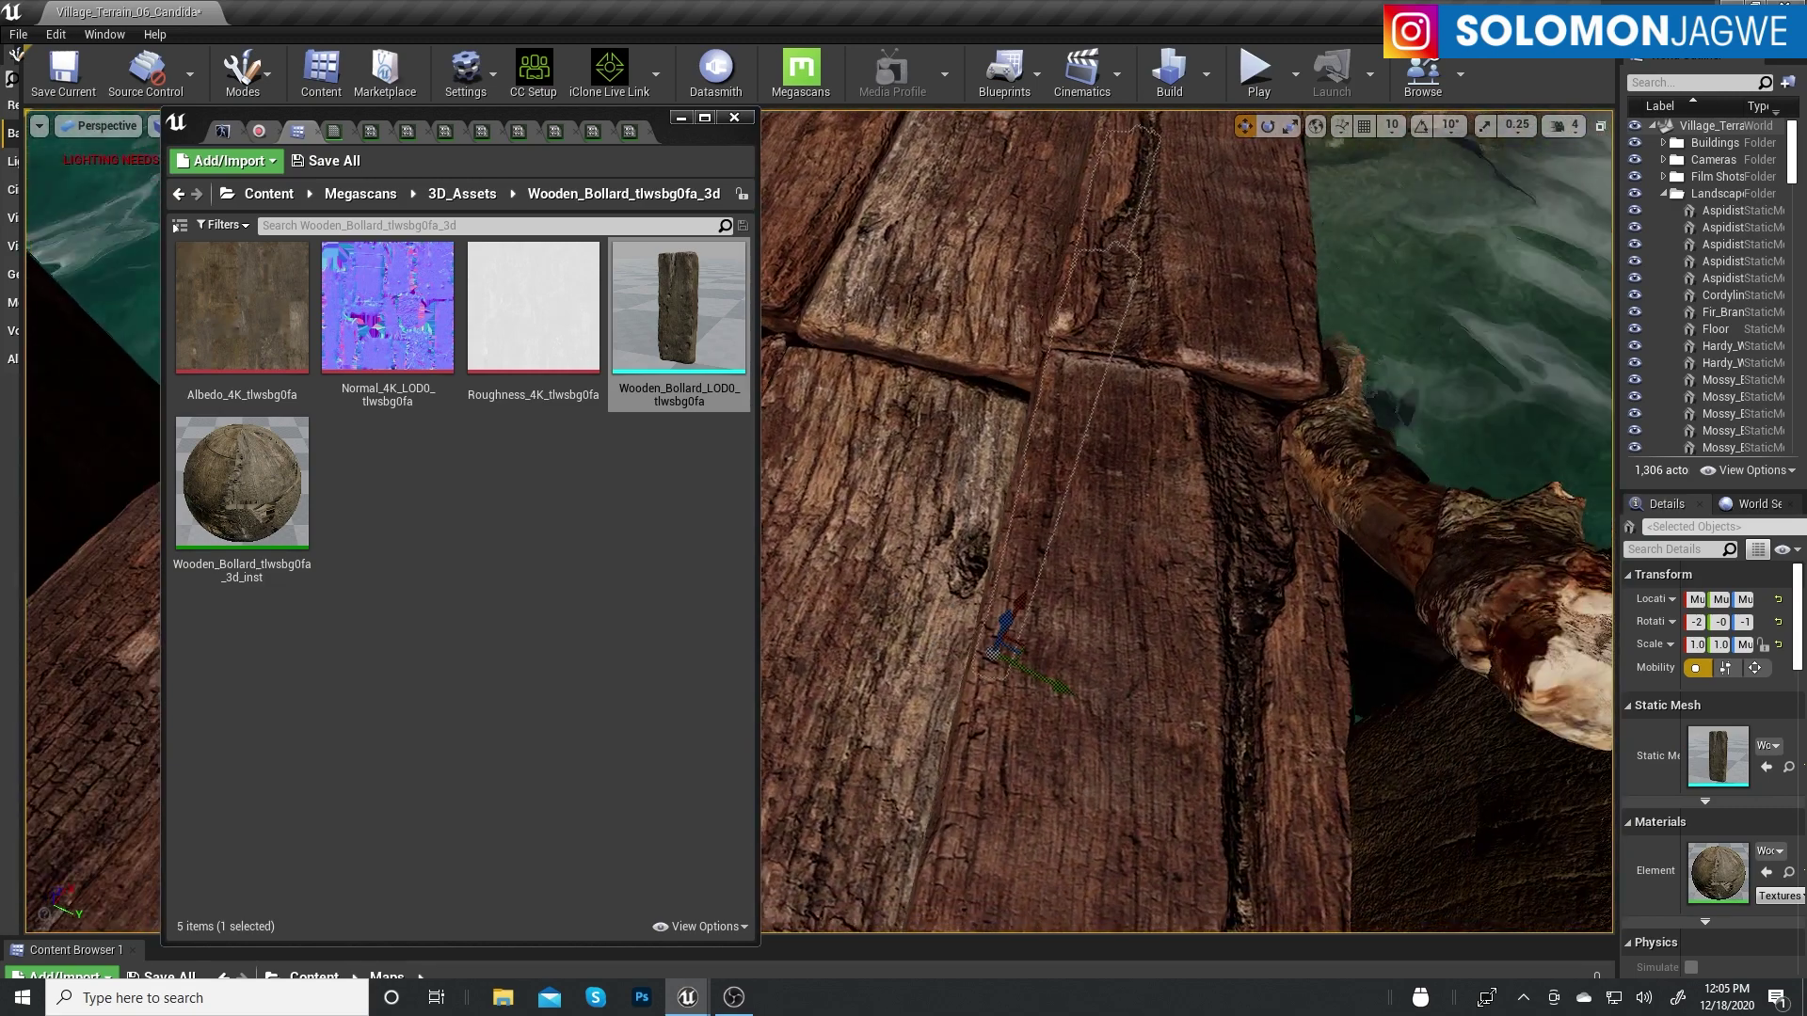
{"action": "right_click_drag", "start_coordinate": [1047, 598], "coordinate": [1047, 597]}
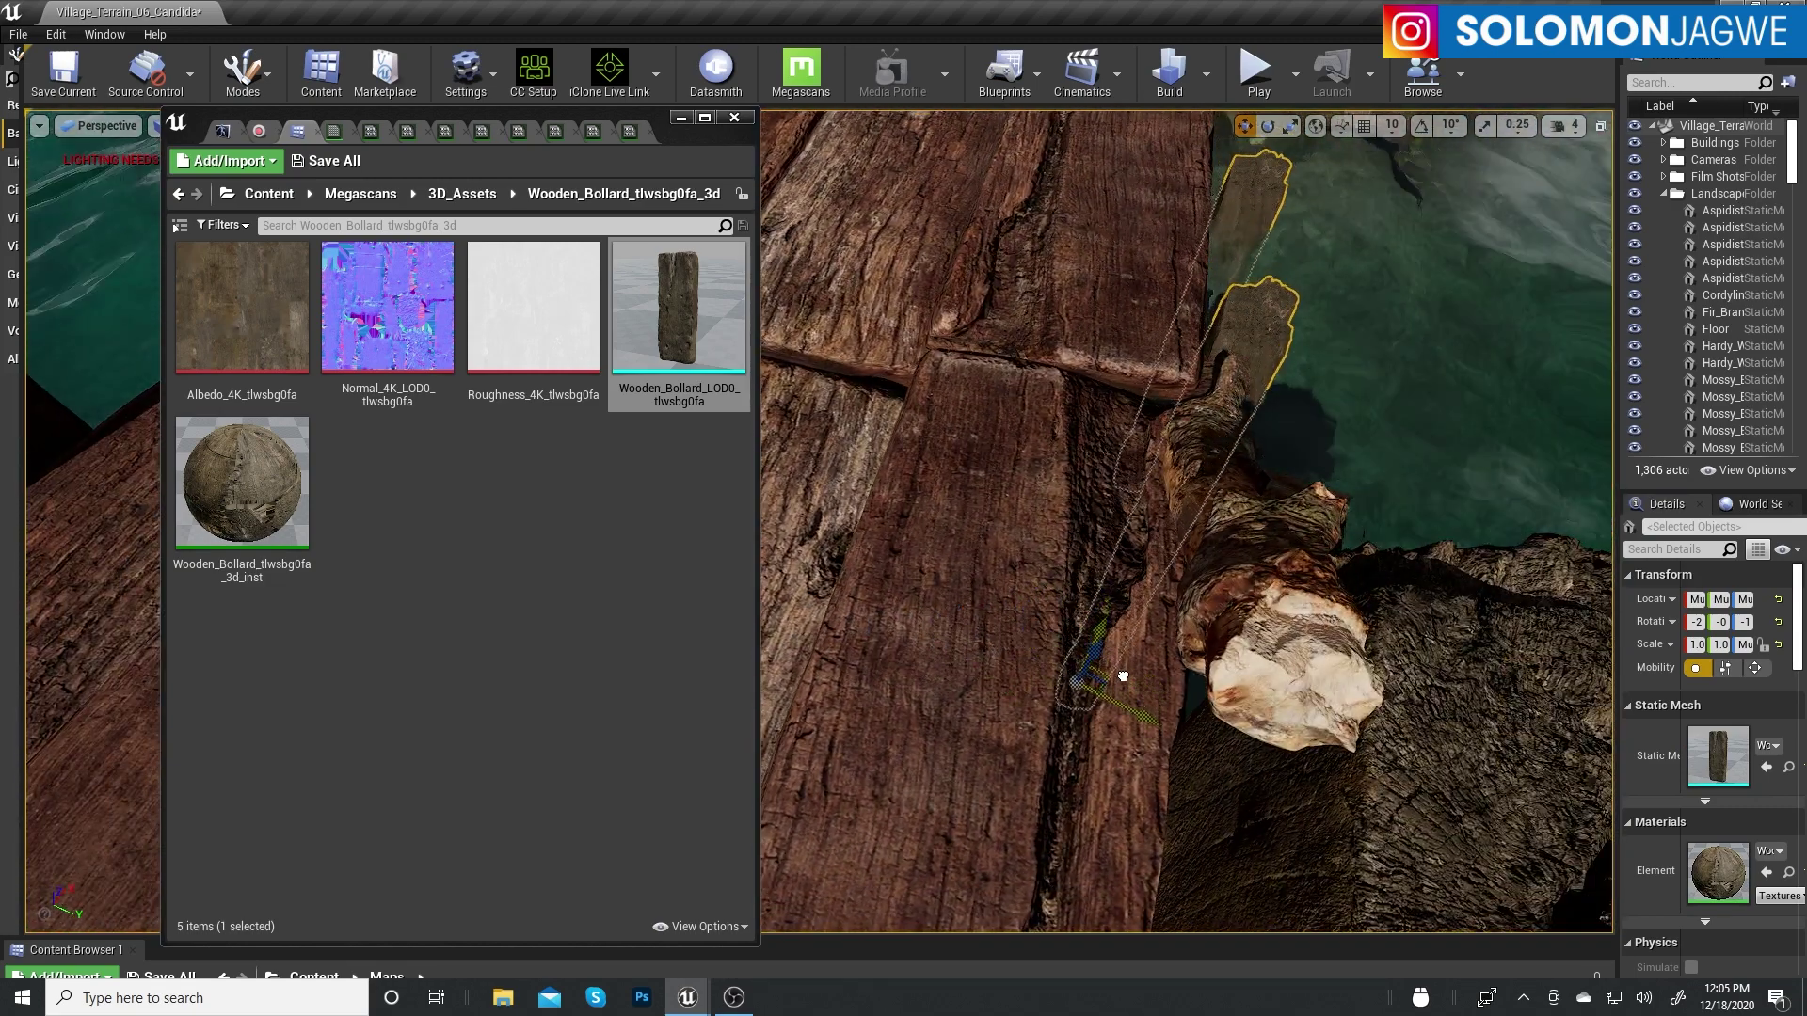
{"action": "right_click_drag", "start_coordinate": [1047, 598], "coordinate": [1047, 597]}
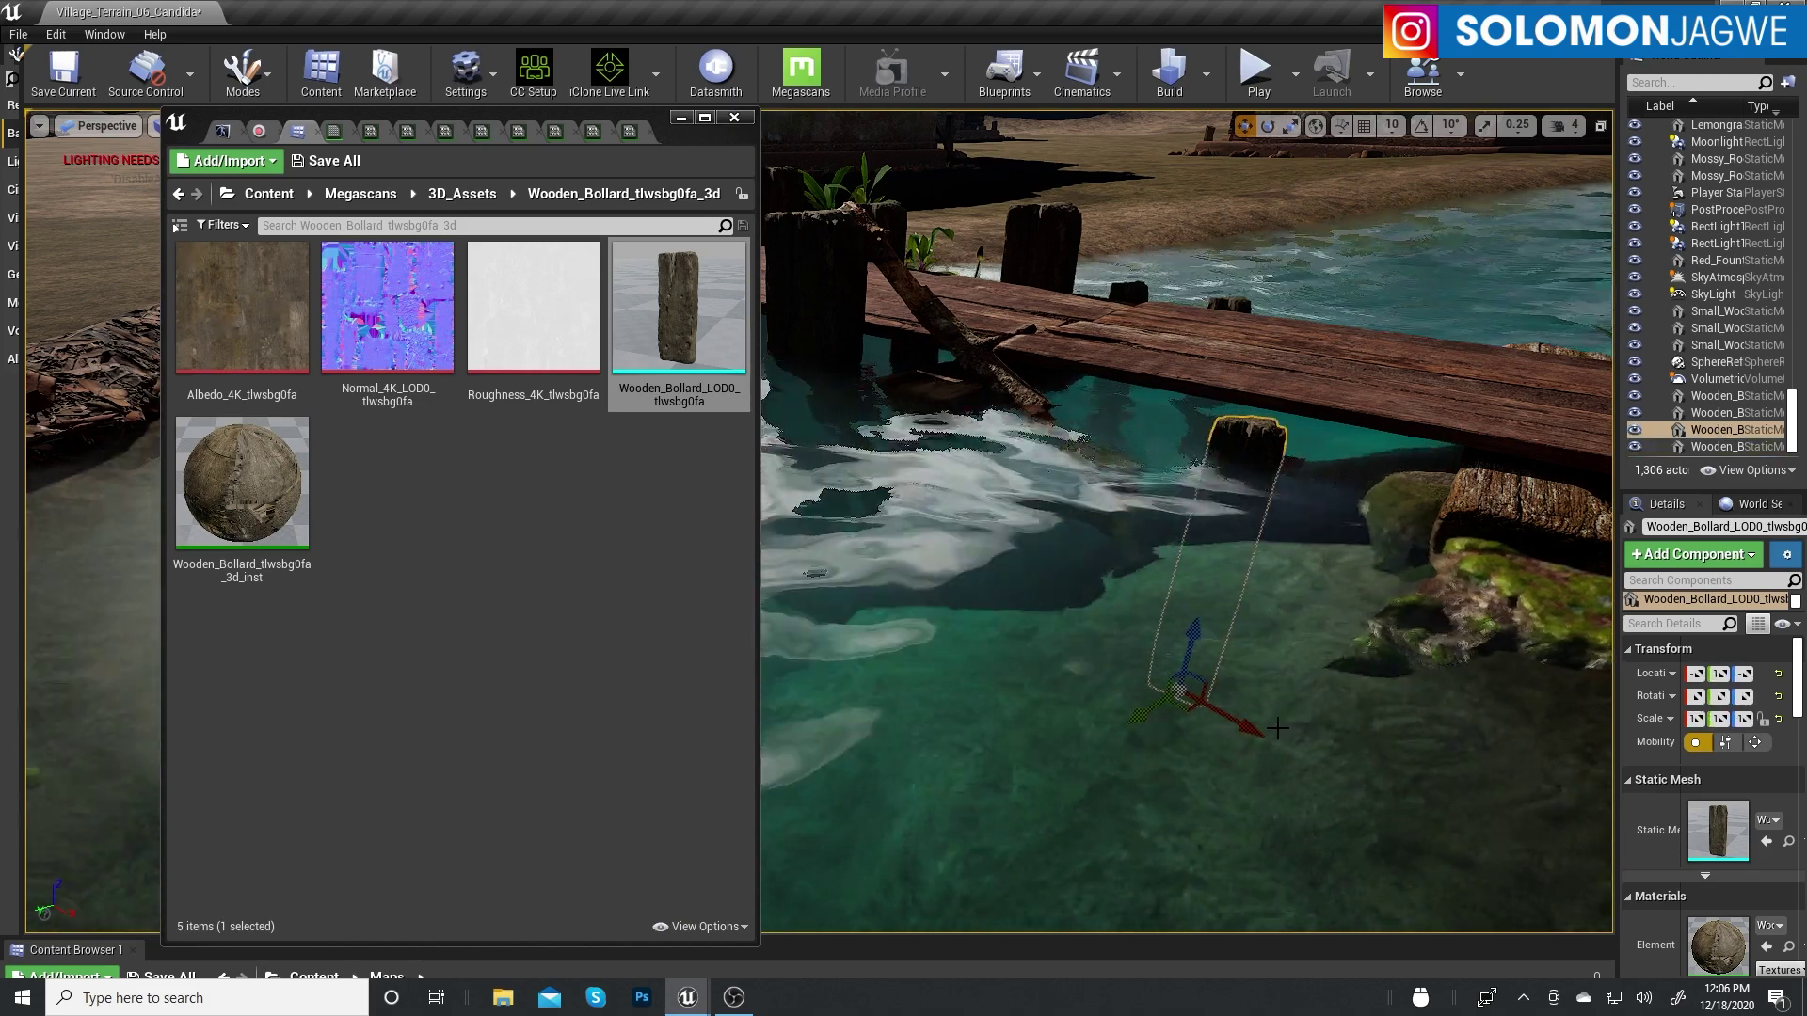
{"action": "mouse_move", "coordinate": [1276, 727]}
{"action": "left_mouse_down"}
{"action": "mouse_move", "coordinate": [1391, 674]}
{"action": "mouse_move", "coordinate": [1302, 690]}
{"action": "left_mouse_up"}
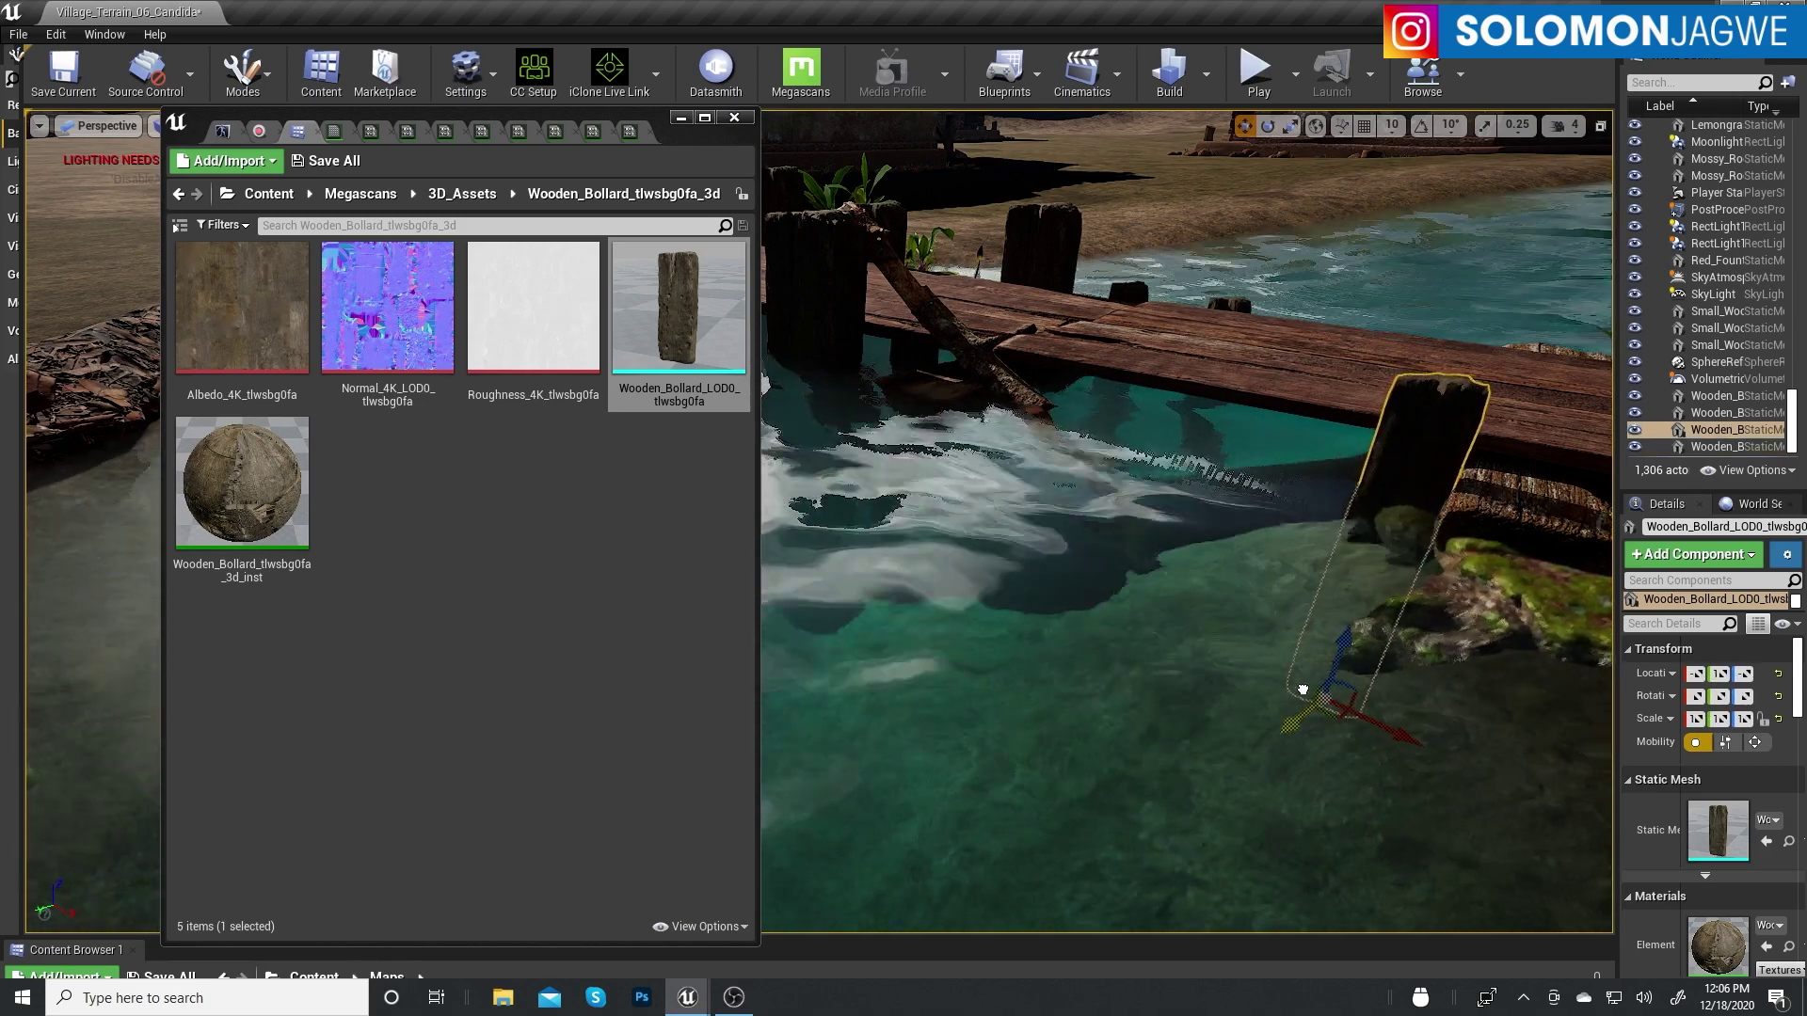
{"action": "right_click_drag", "start_coordinate": [1302, 690], "coordinate": [1303, 689]}
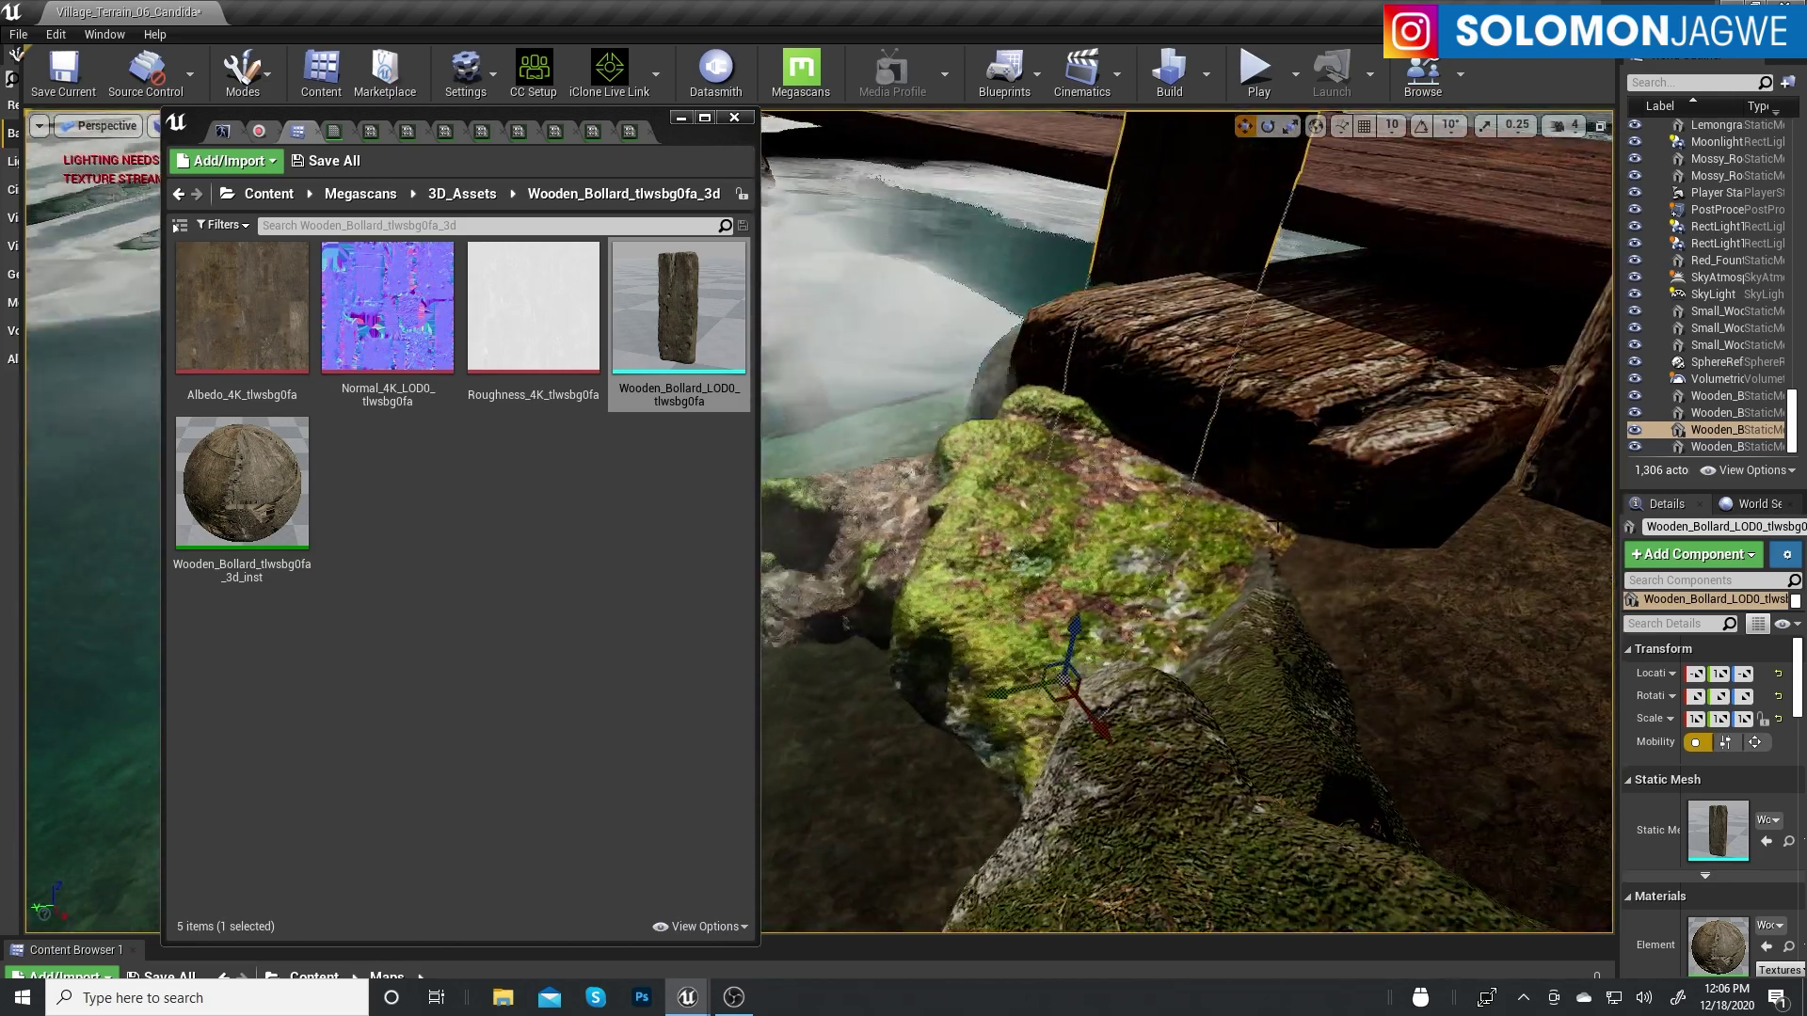
{"action": "right_click_drag", "start_coordinate": [997, 448], "coordinate": [998, 448]}
Save the map and look through the Nordic_Coastal_Cliff folder, selecting the cliff mesh
{"action": "left_click", "coordinate": [64, 74]}
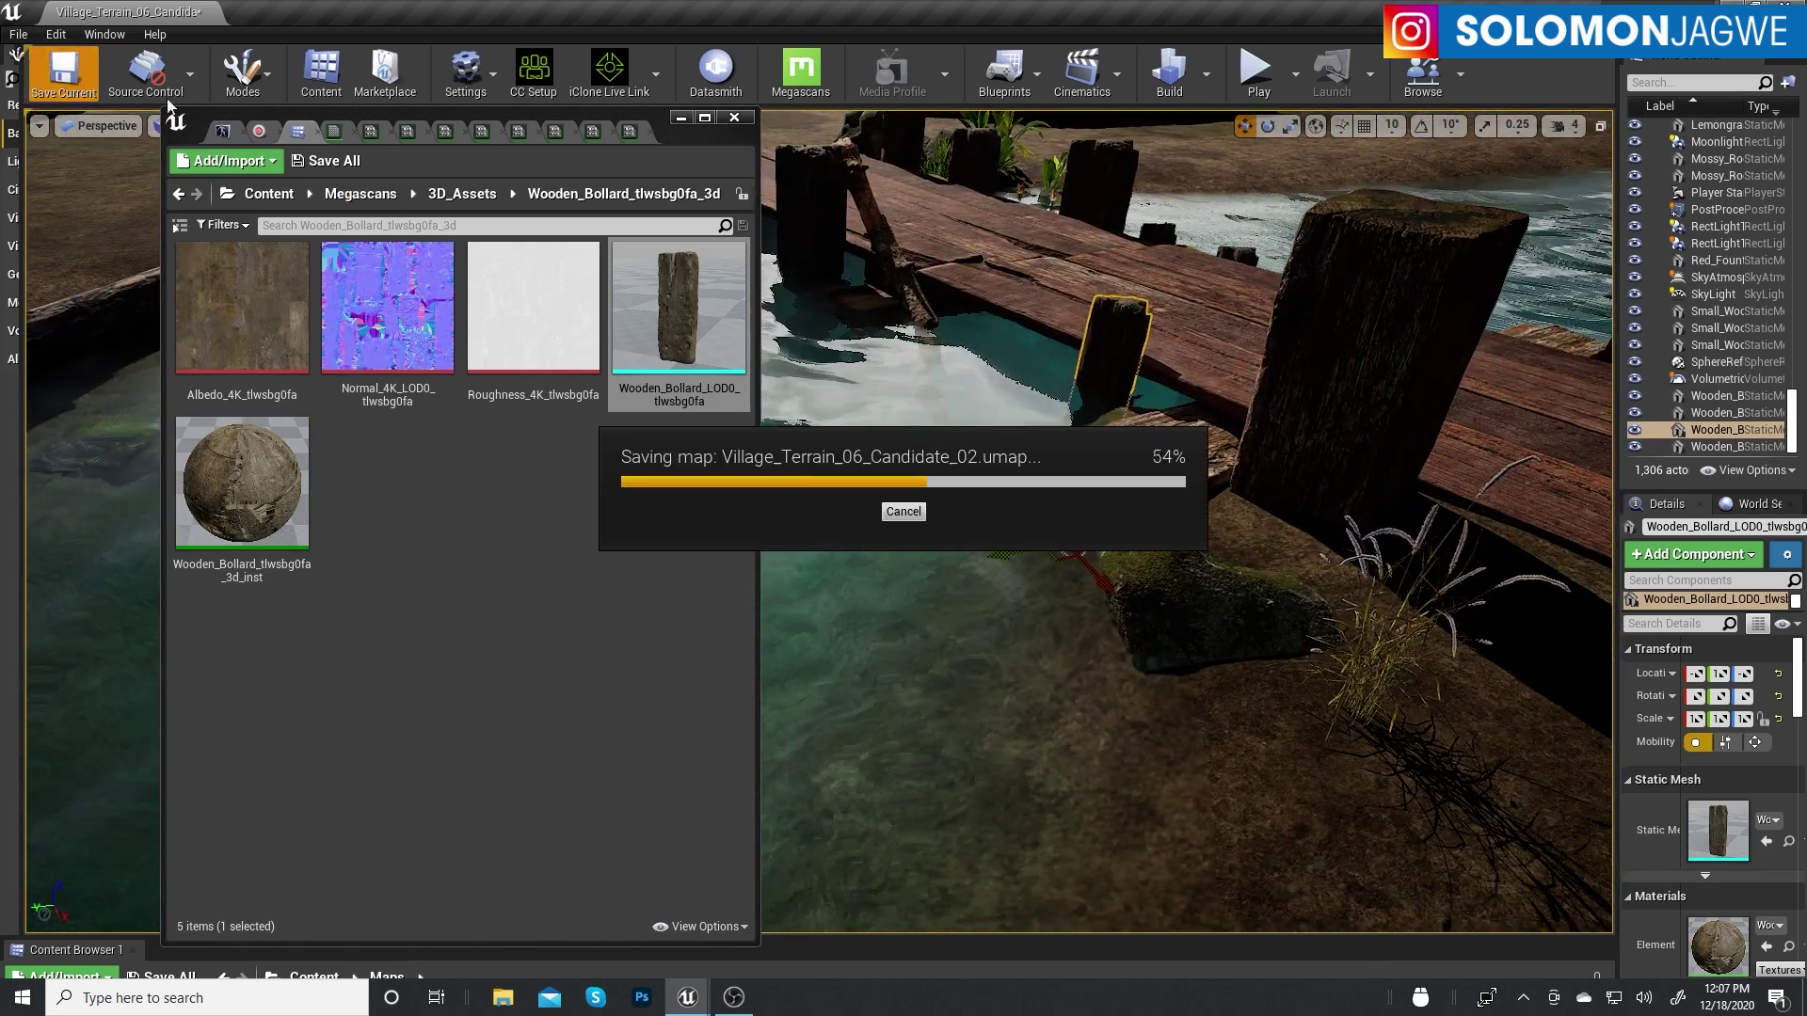
{"action": "left_click_drag", "start_coordinate": [651, 117], "coordinate": [532, 159]}
{"action": "right_click_drag", "start_coordinate": [997, 447], "coordinate": [997, 448]}
{"action": "left_click", "coordinate": [59, 236]}
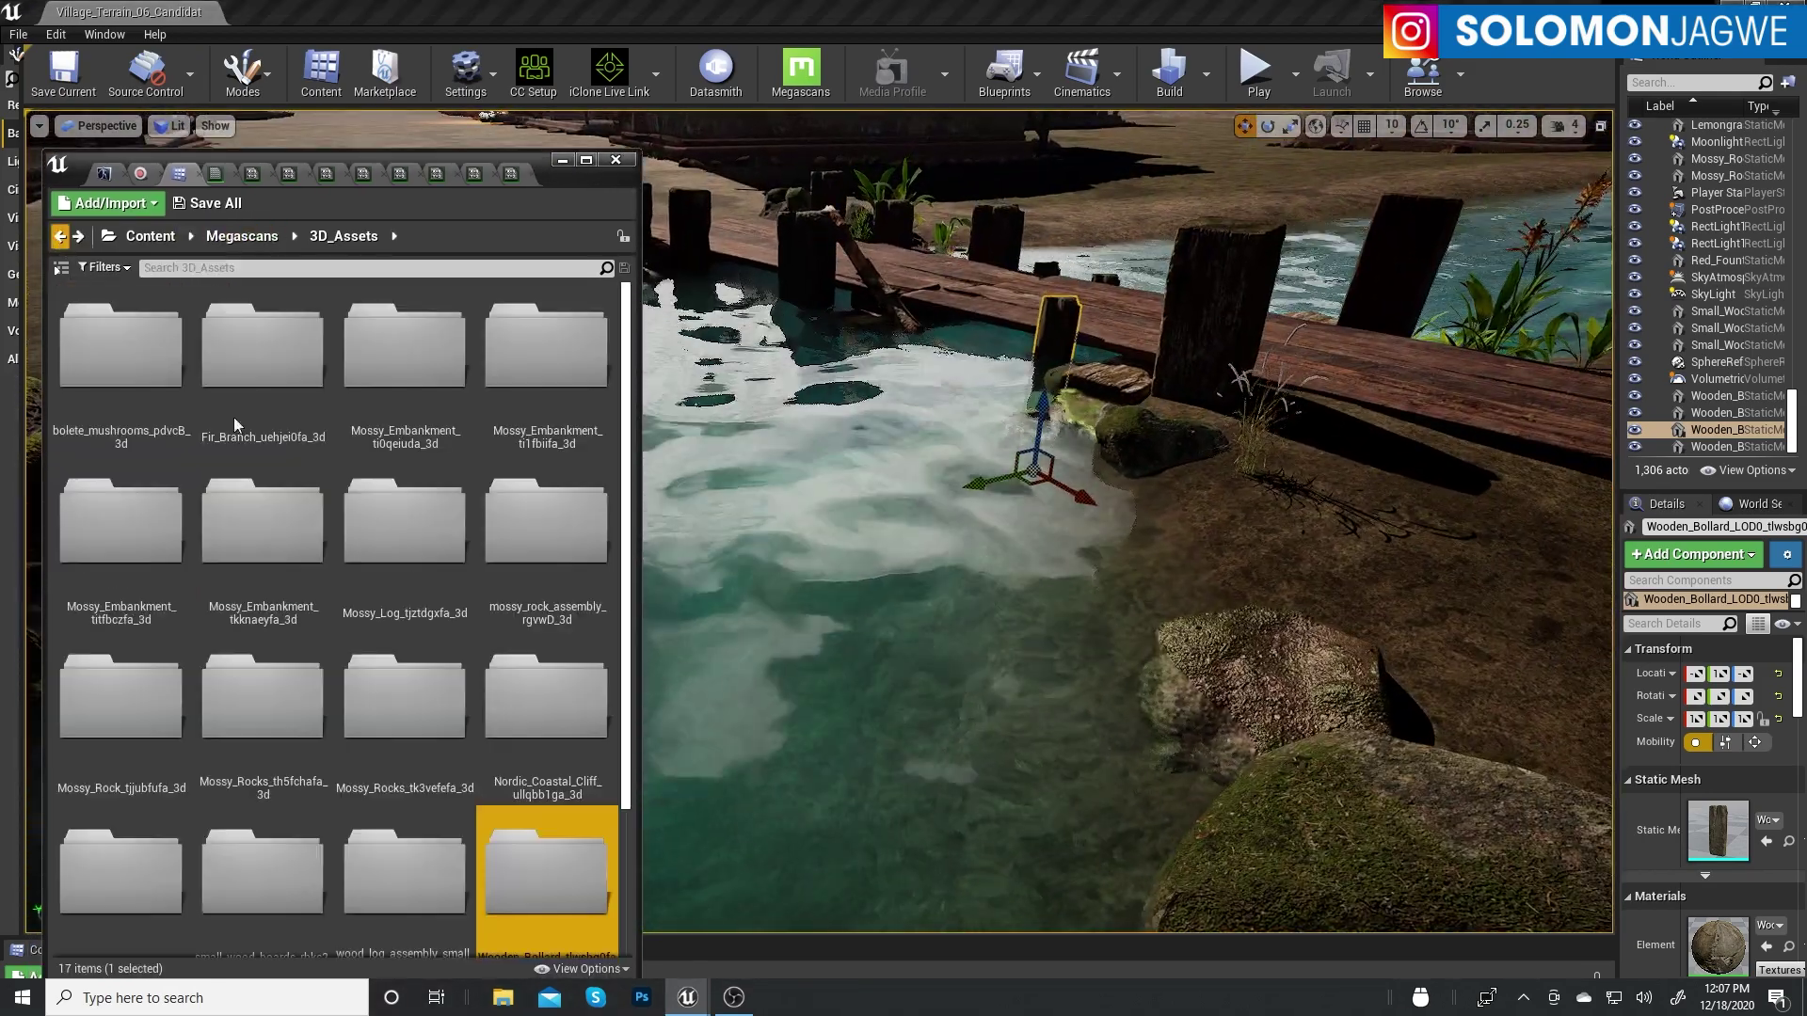
{"action": "double_click", "coordinate": [563, 698]}
{"action": "left_click", "coordinate": [414, 357]}
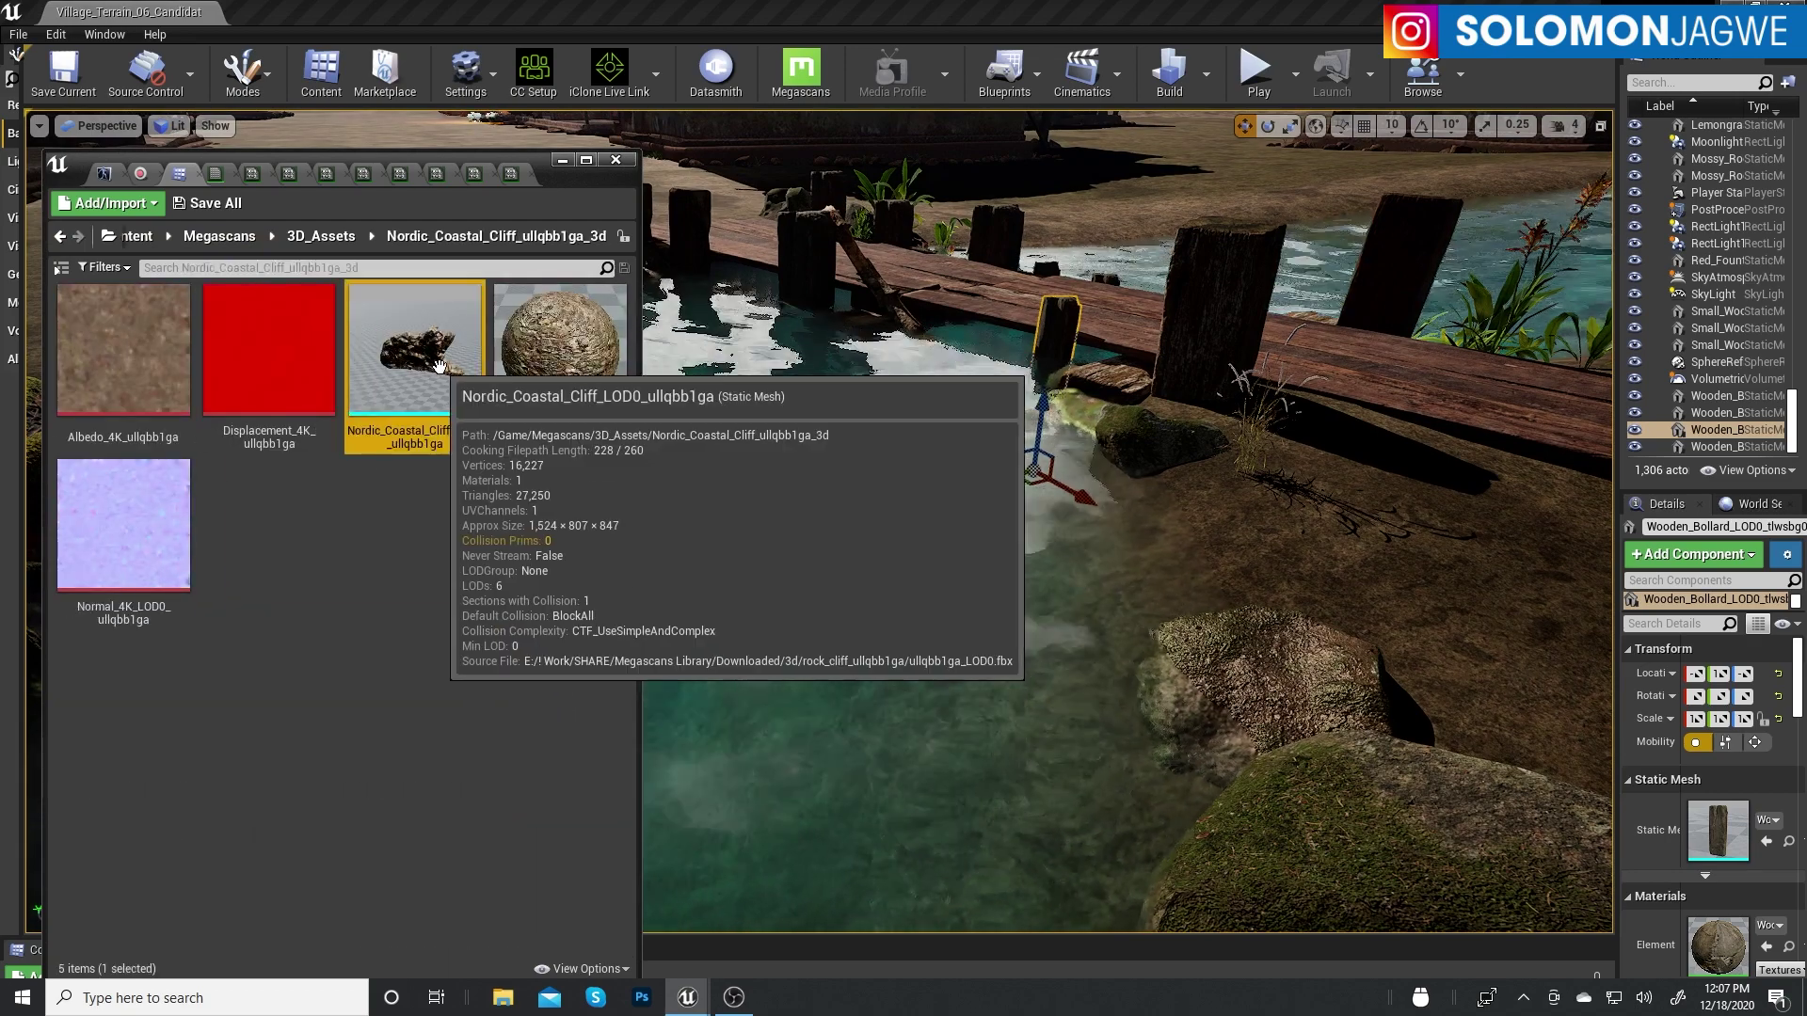
{"action": "left_click", "coordinate": [320, 237]}
Browse the bolete_mushrooms, Mossy_Rocks and wooden_pallet_plank folders, then open Megascans > 3D_Plants
{"action": "double_click", "coordinate": [151, 362]}
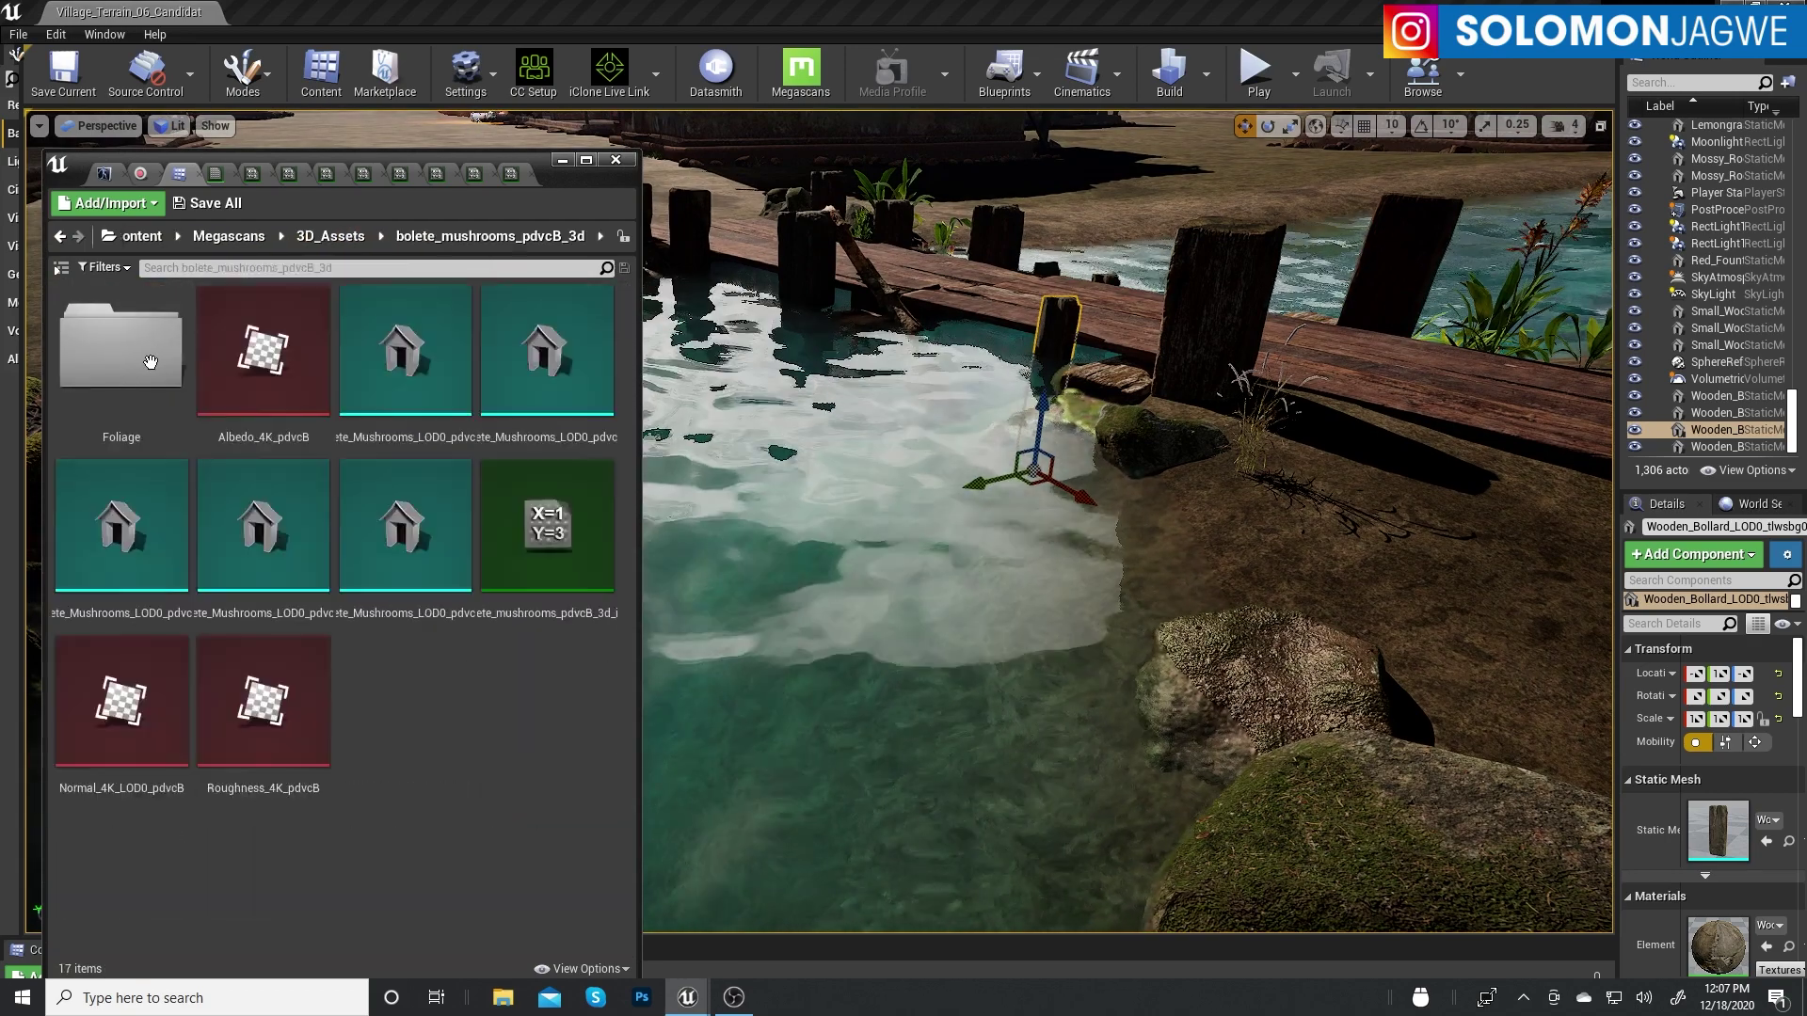
{"action": "left_click", "coordinate": [331, 236]}
{"action": "scroll", "coordinate": [577, 574], "scroll_direction": "down", "scroll_amount": 1}
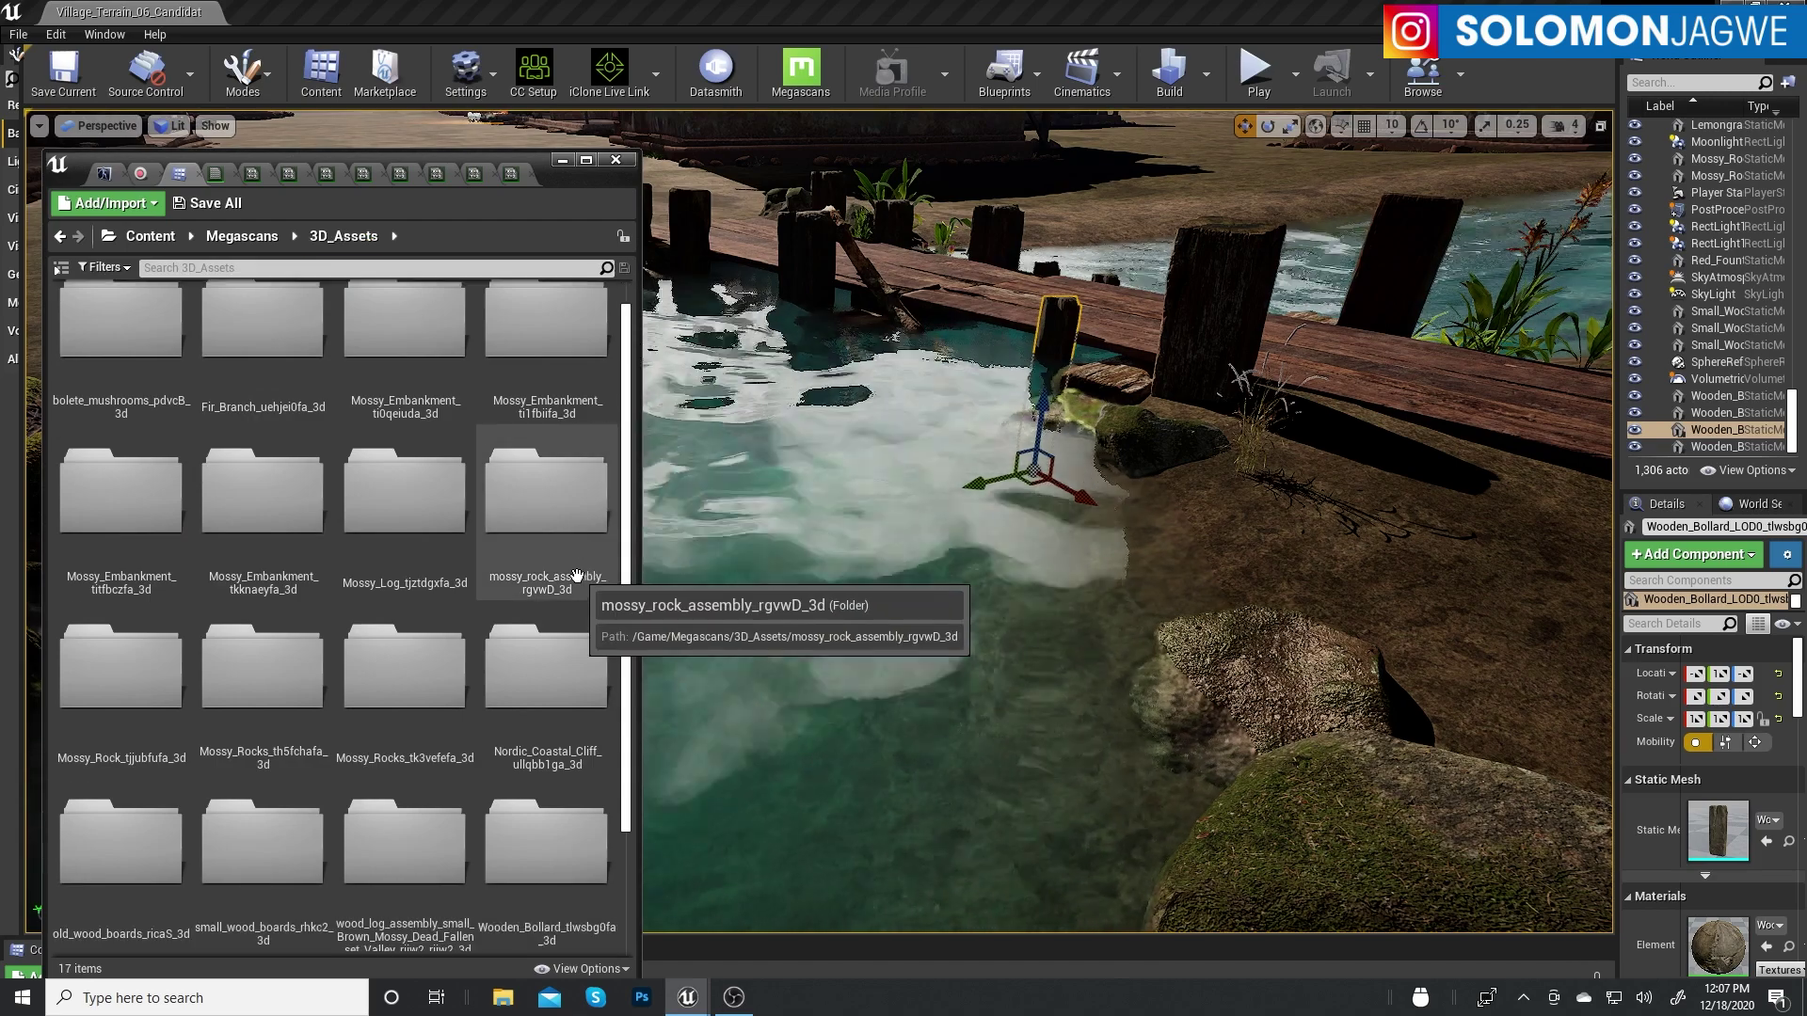
{"action": "scroll", "coordinate": [577, 574], "scroll_direction": "down", "scroll_amount": 1}
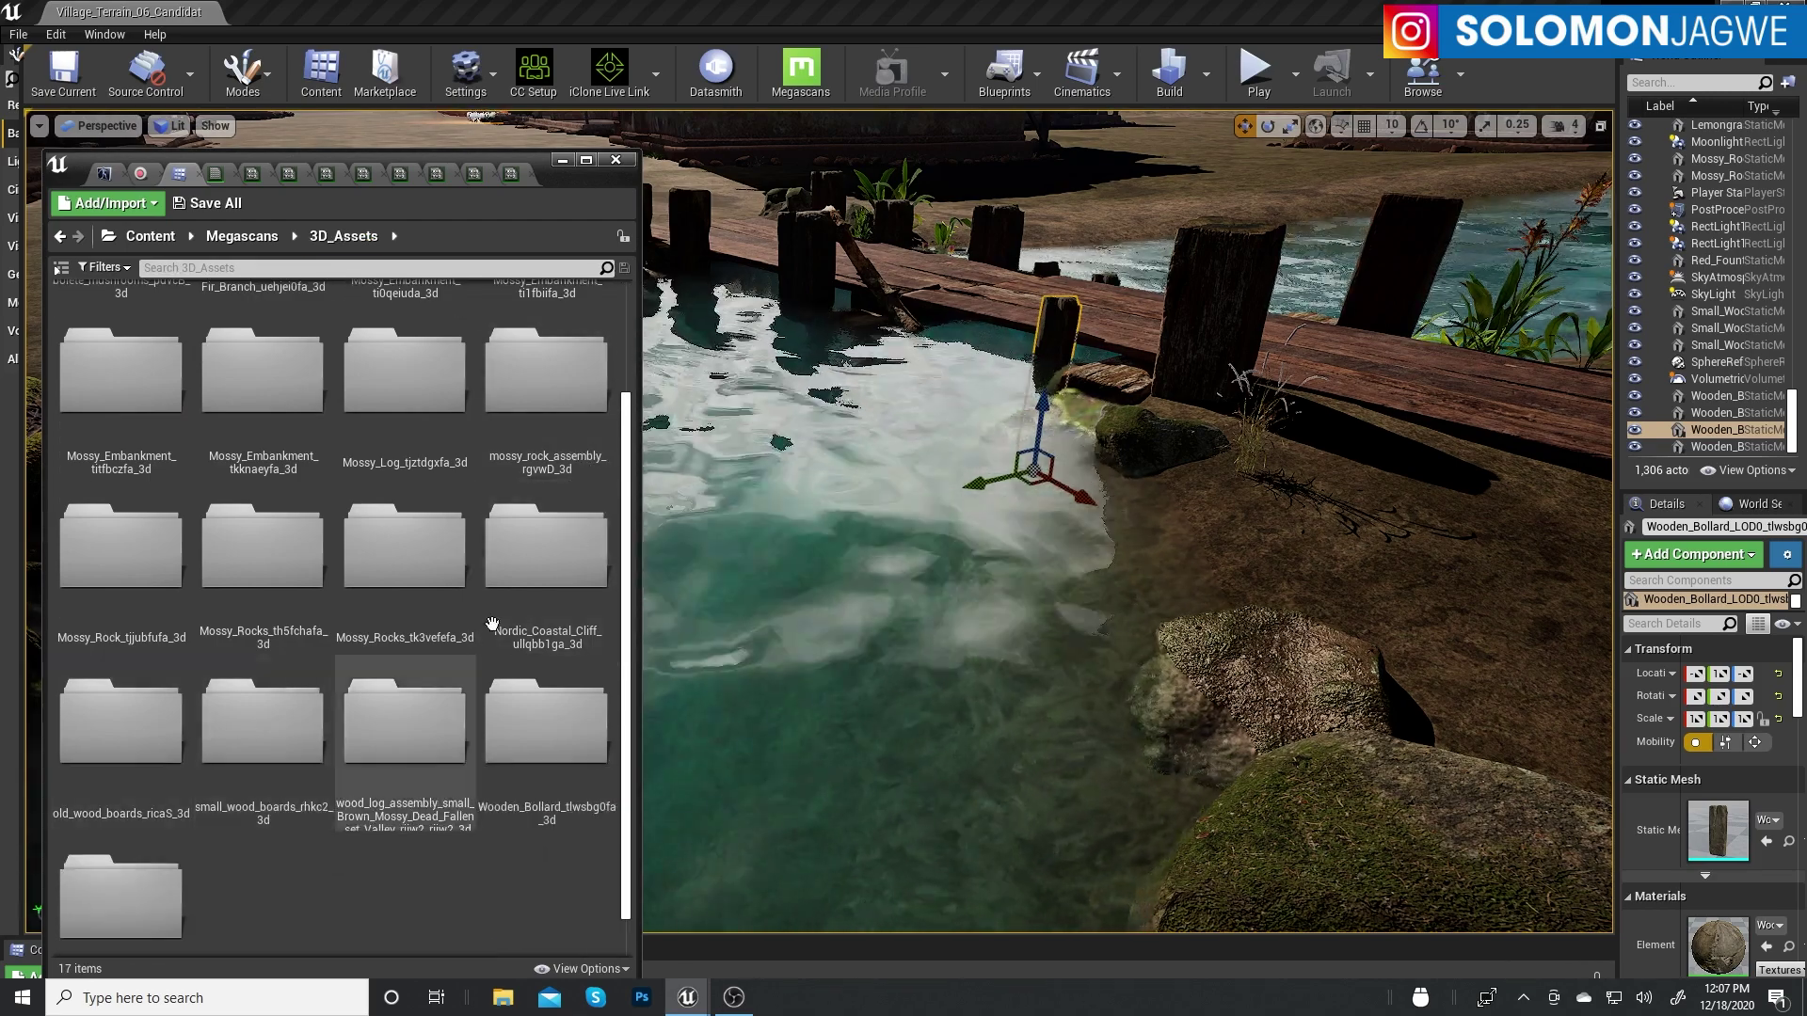
{"action": "double_click", "coordinate": [271, 560]}
{"action": "left_click", "coordinate": [344, 236]}
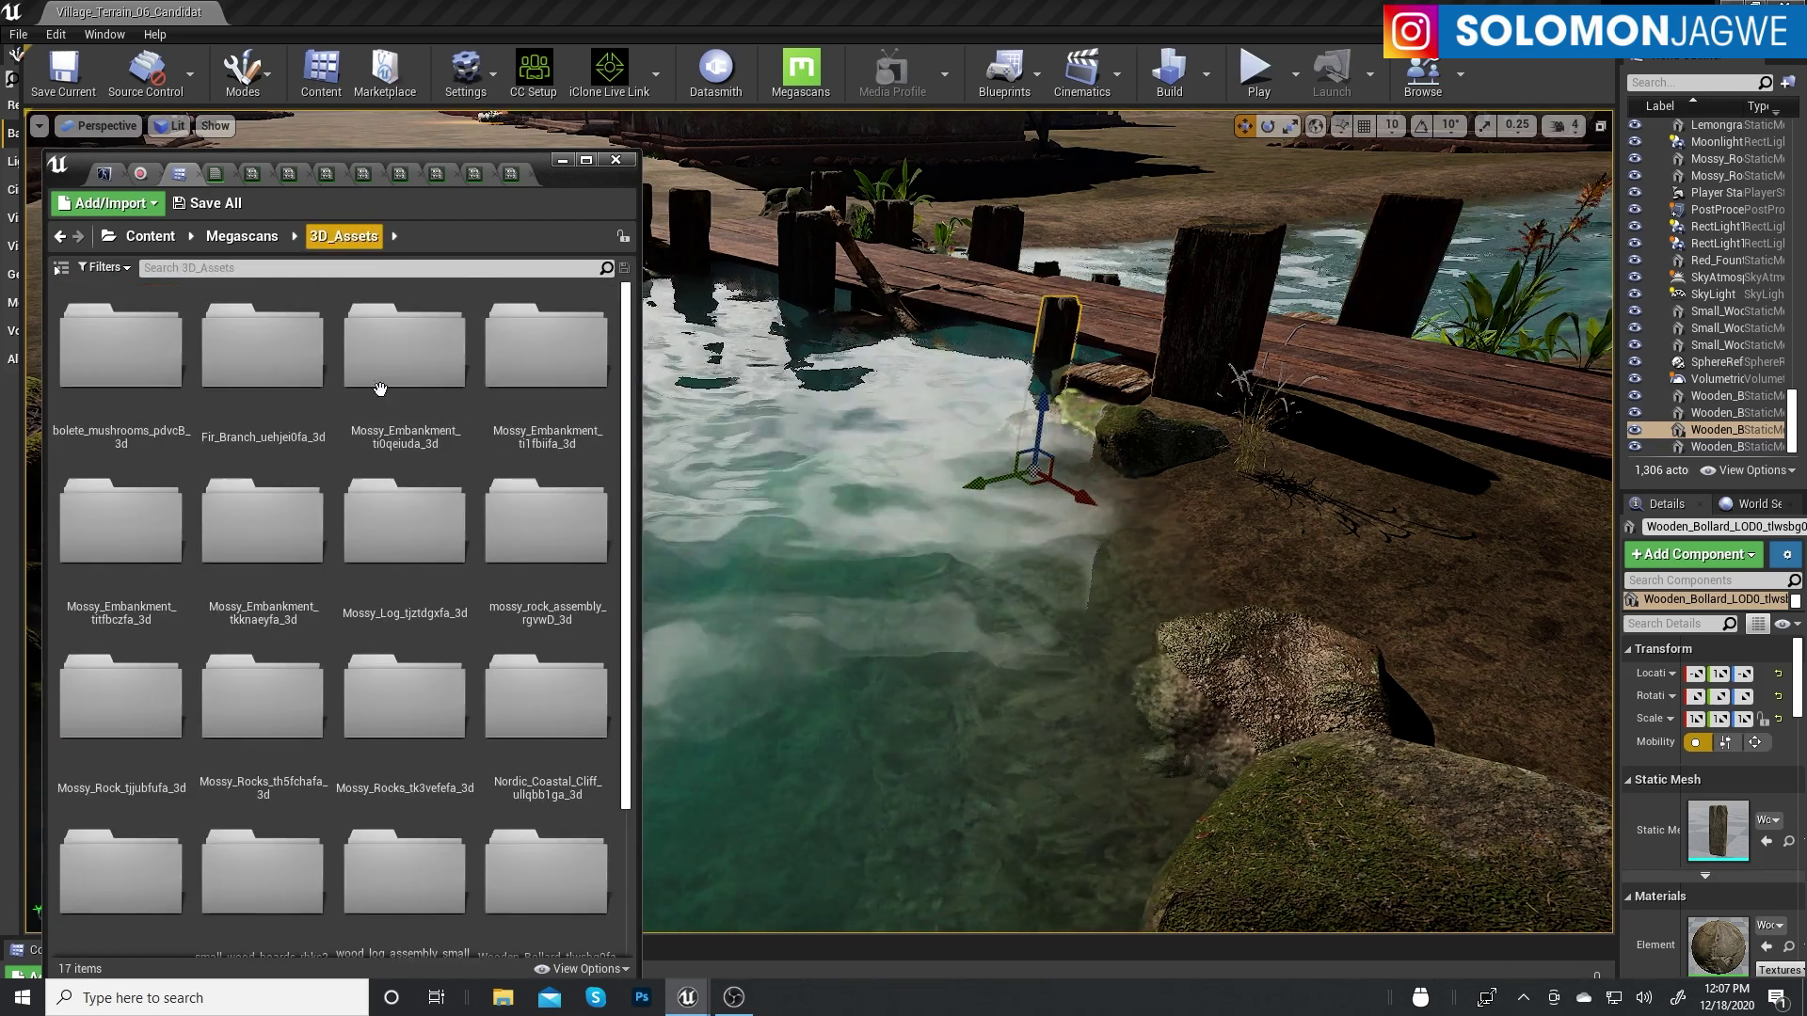
{"action": "double_click", "coordinate": [144, 880]}
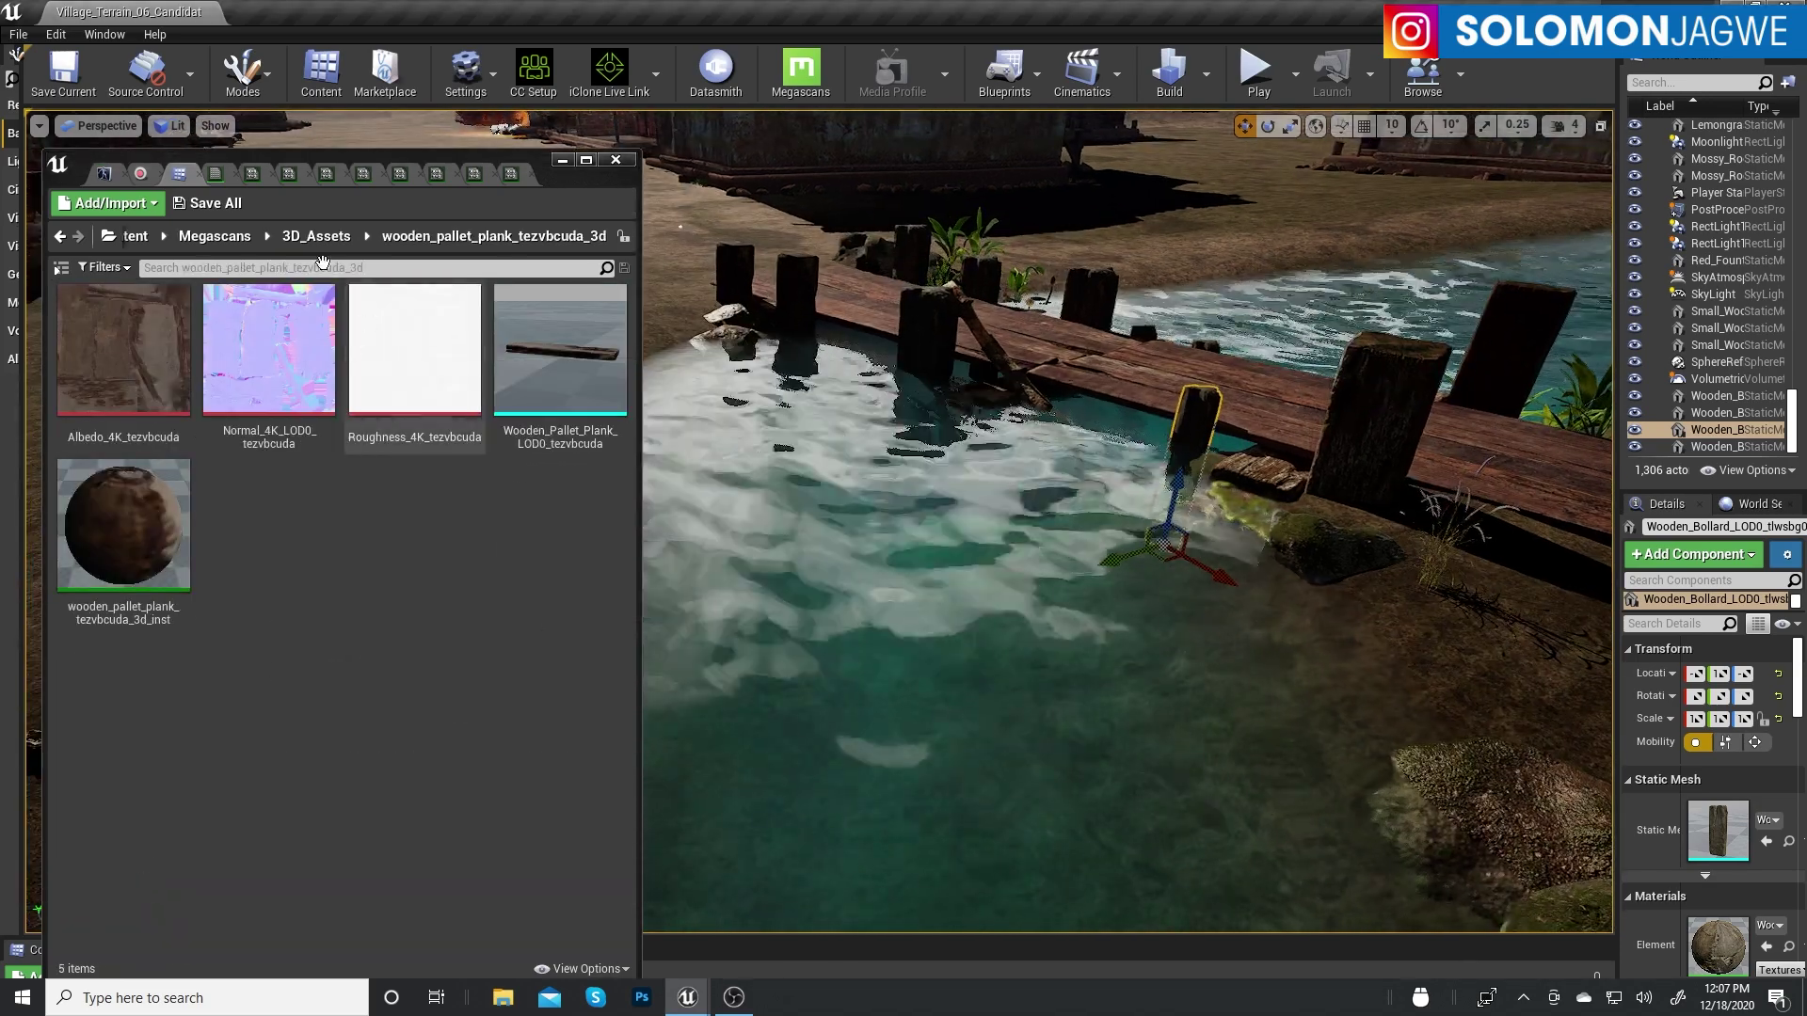
{"action": "left_click", "coordinate": [233, 236]}
{"action": "double_click", "coordinate": [262, 315]}
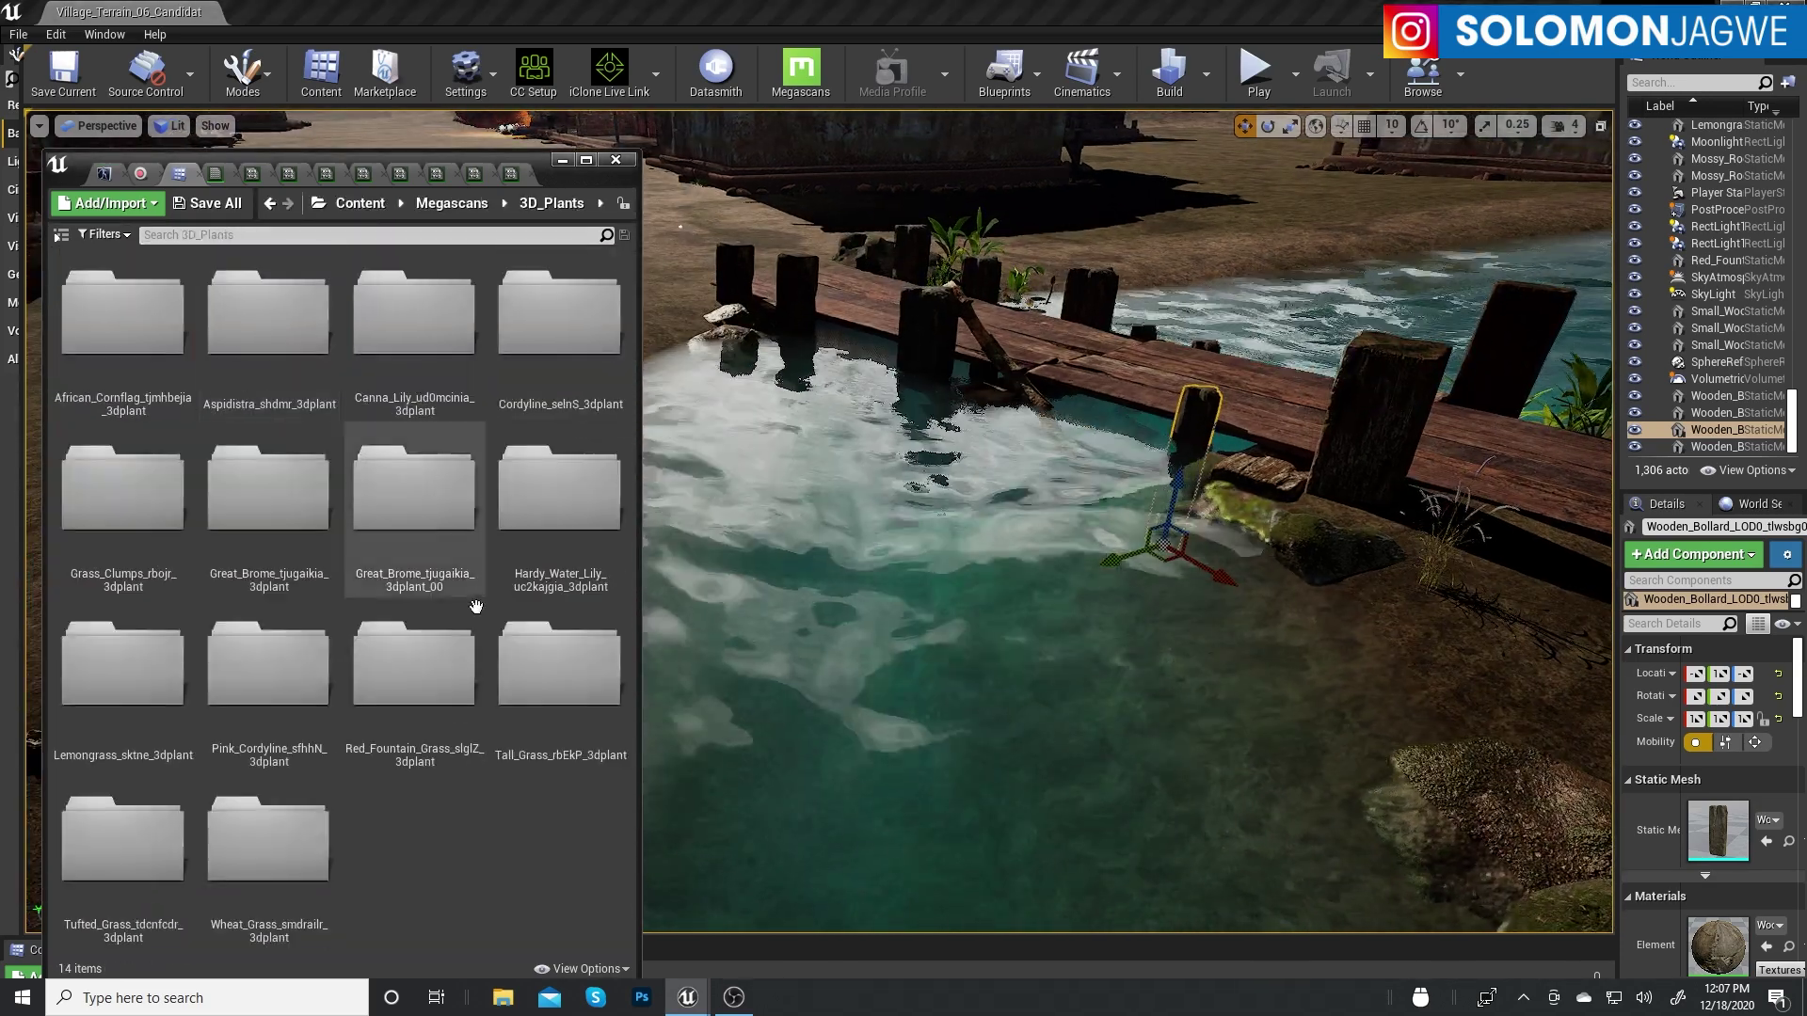
Open the Red_Fountain_Grass folder and place the Var1 and Var6 grass variants beside the dock
{"action": "double_click", "coordinate": [414, 664]}
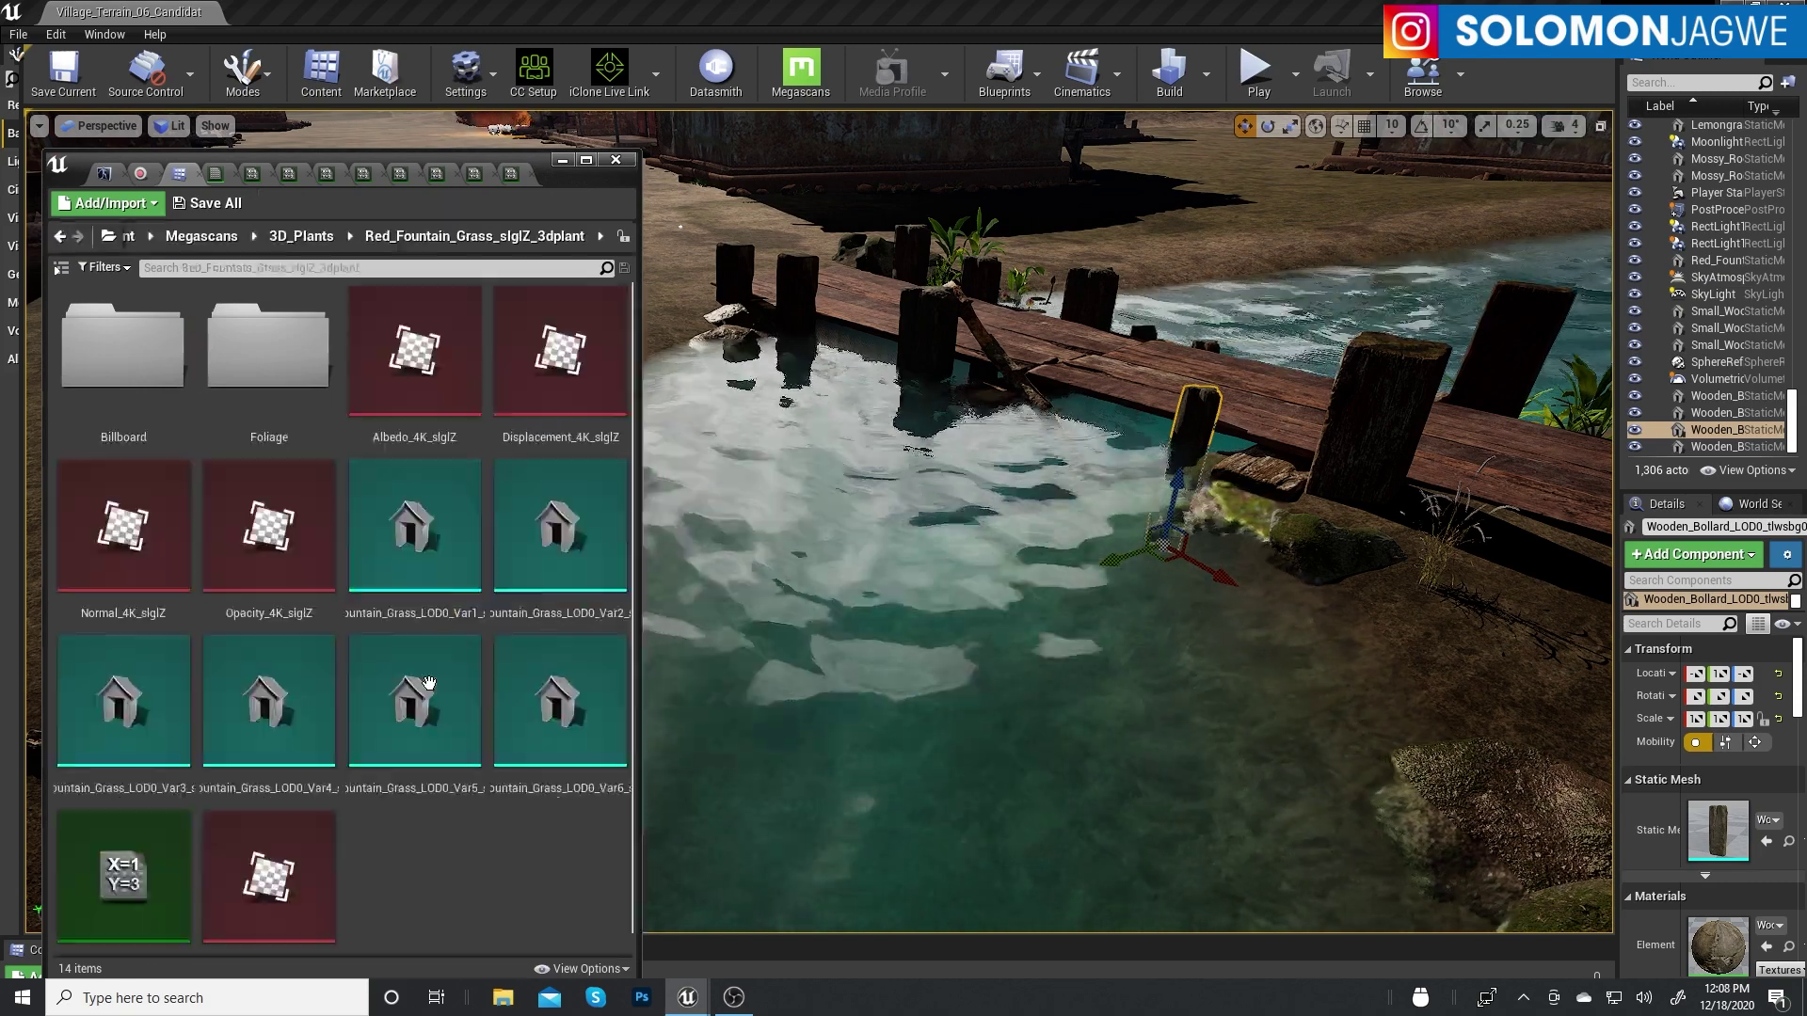
{"action": "left_click_drag", "start_coordinate": [405, 524], "coordinate": [1145, 541]}
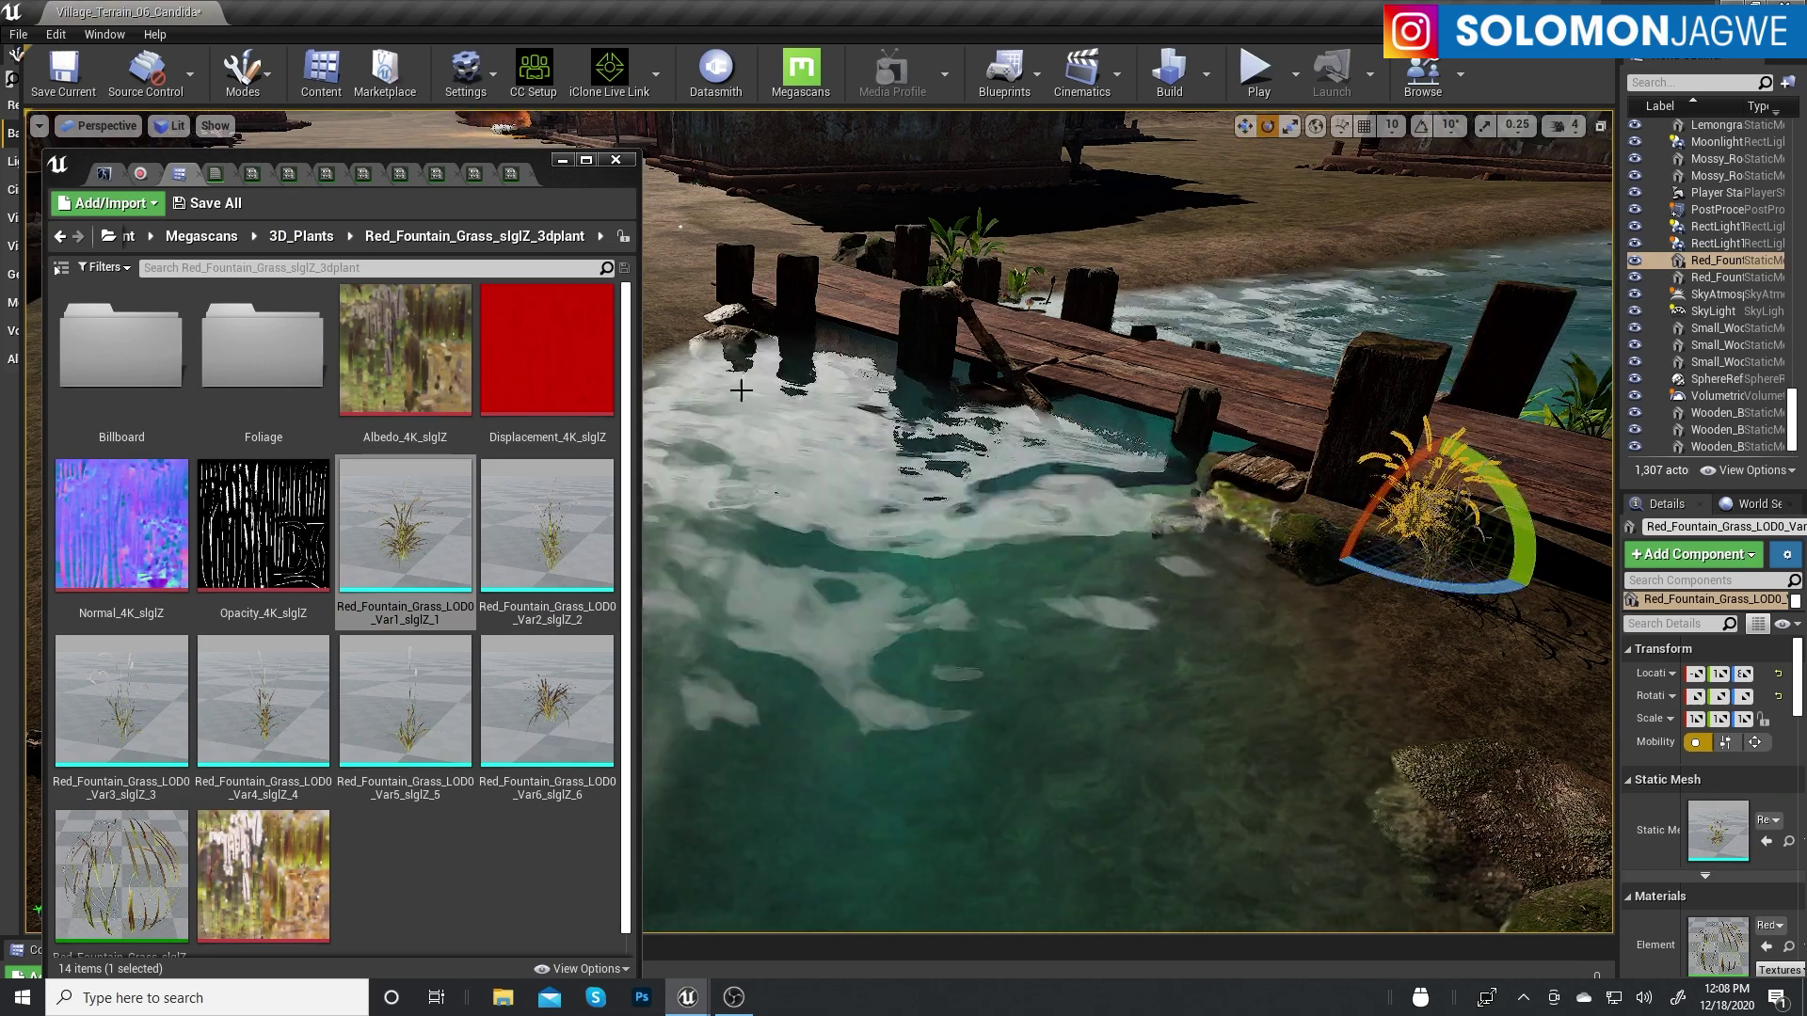
{"action": "left_click_drag", "start_coordinate": [546, 701], "coordinate": [697, 300]}
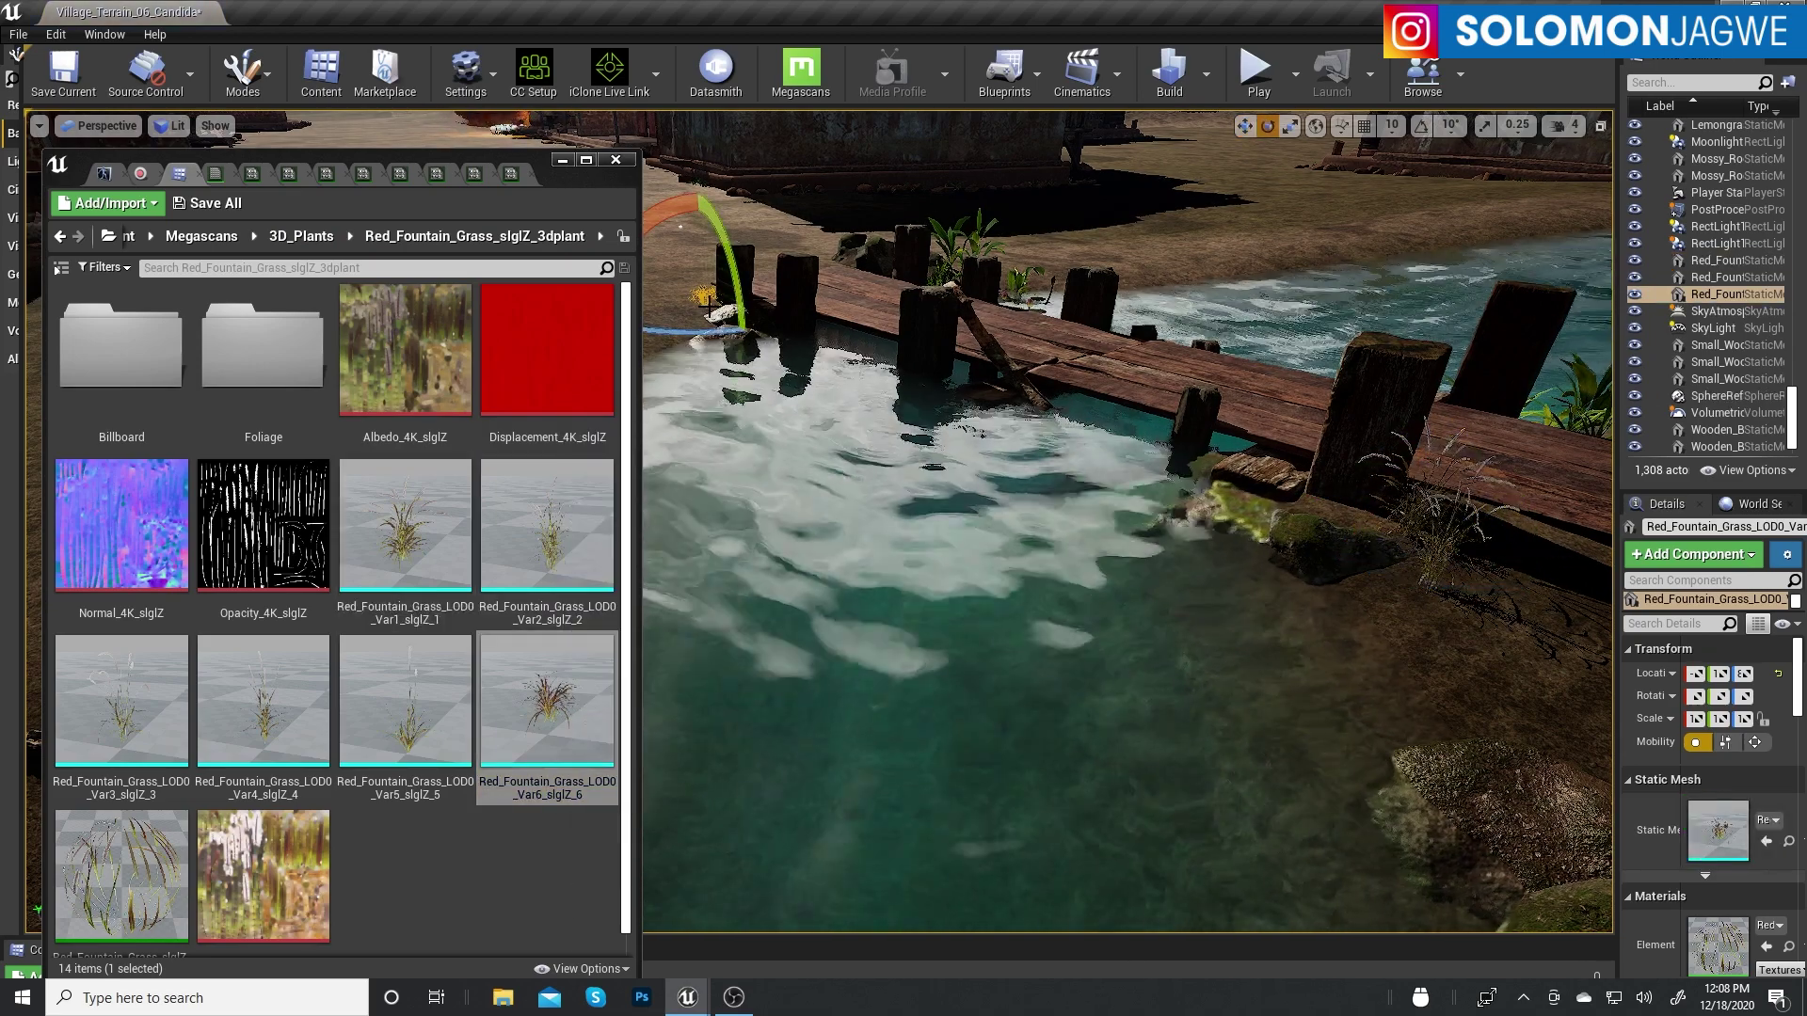
{"action": "key", "text": "f"}
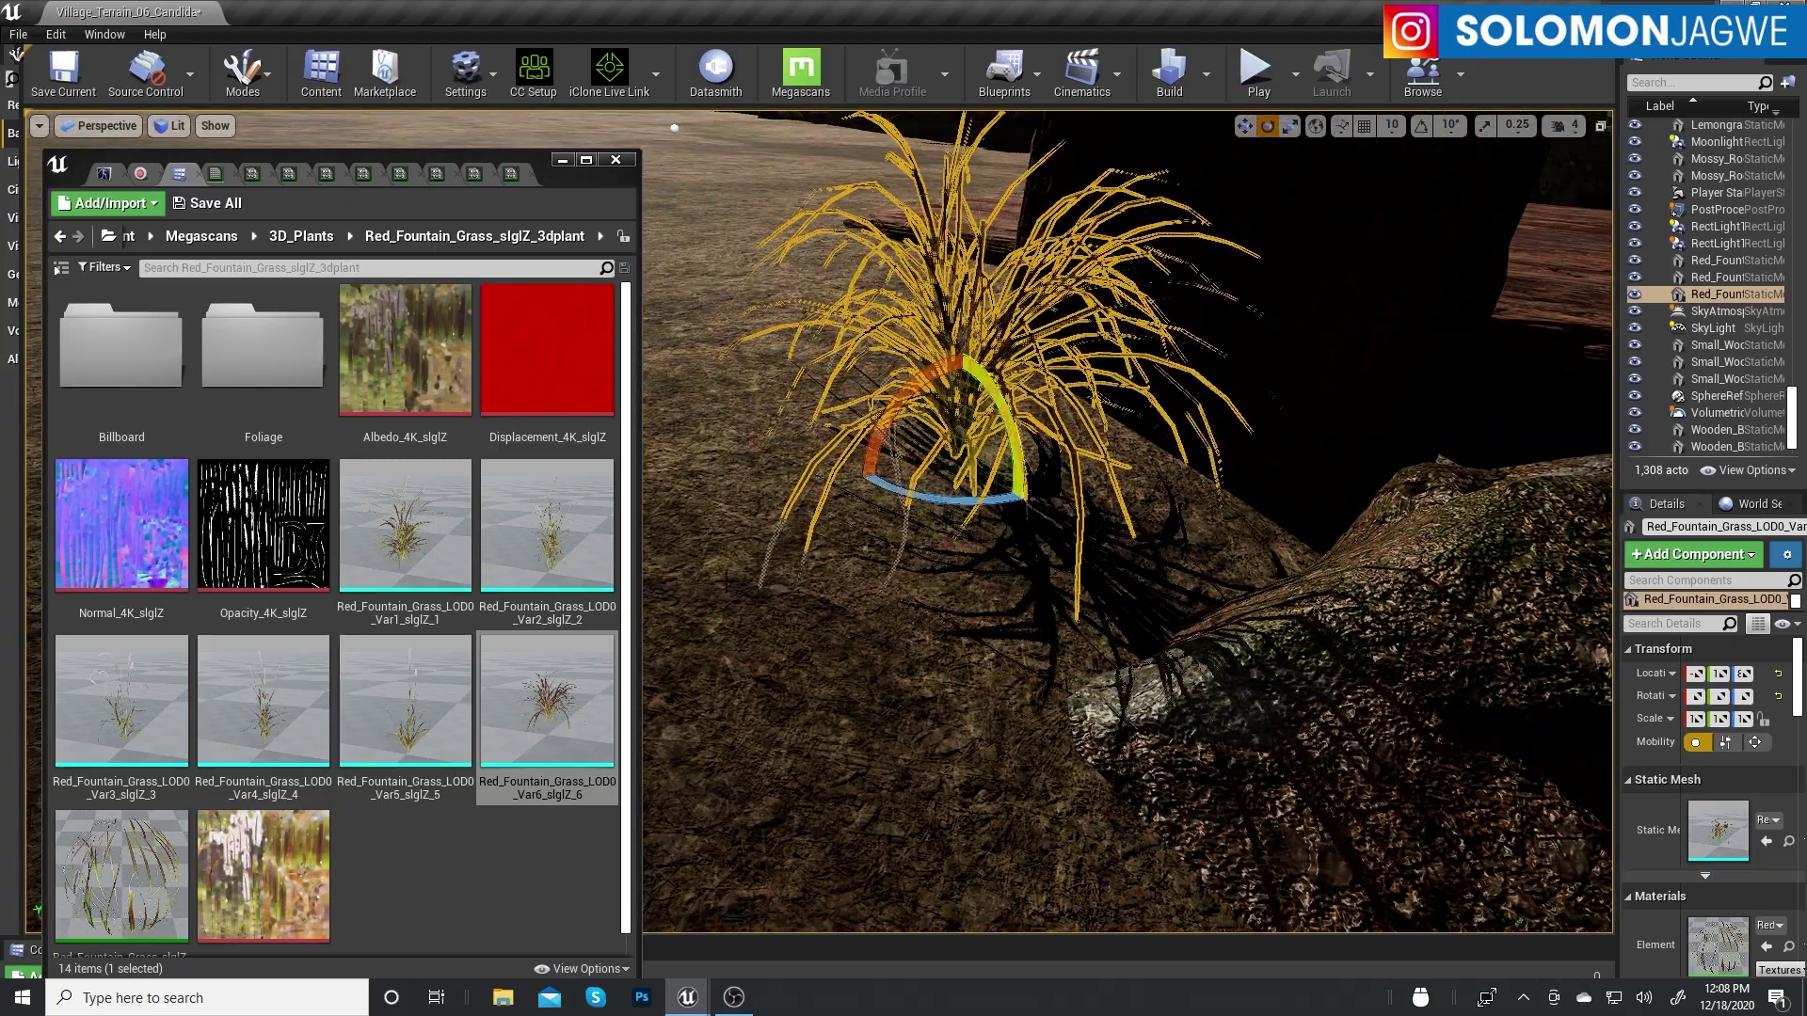
Add the Var3 and Var5 grass variants to the clump, then select the wooden bollard by the bridge
{"action": "left_click_drag", "start_coordinate": [122, 701], "coordinate": [866, 752]}
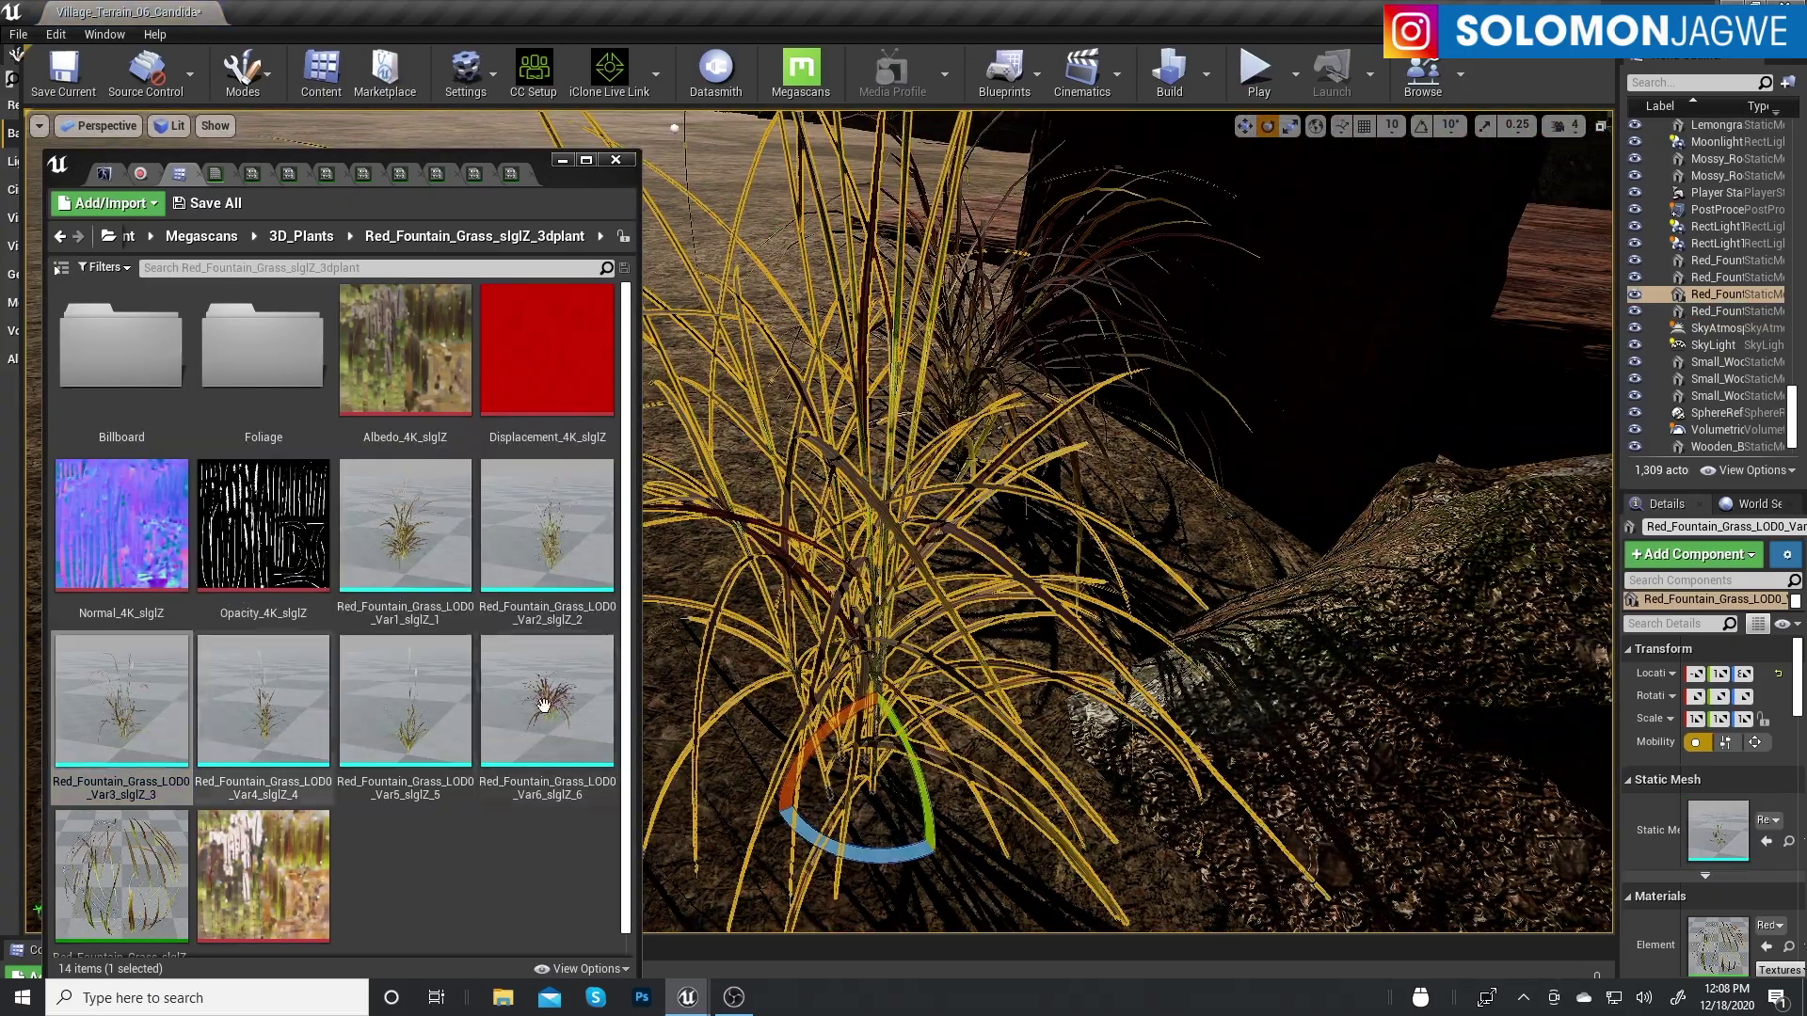
{"action": "left_click_drag", "start_coordinate": [405, 701], "coordinate": [900, 329]}
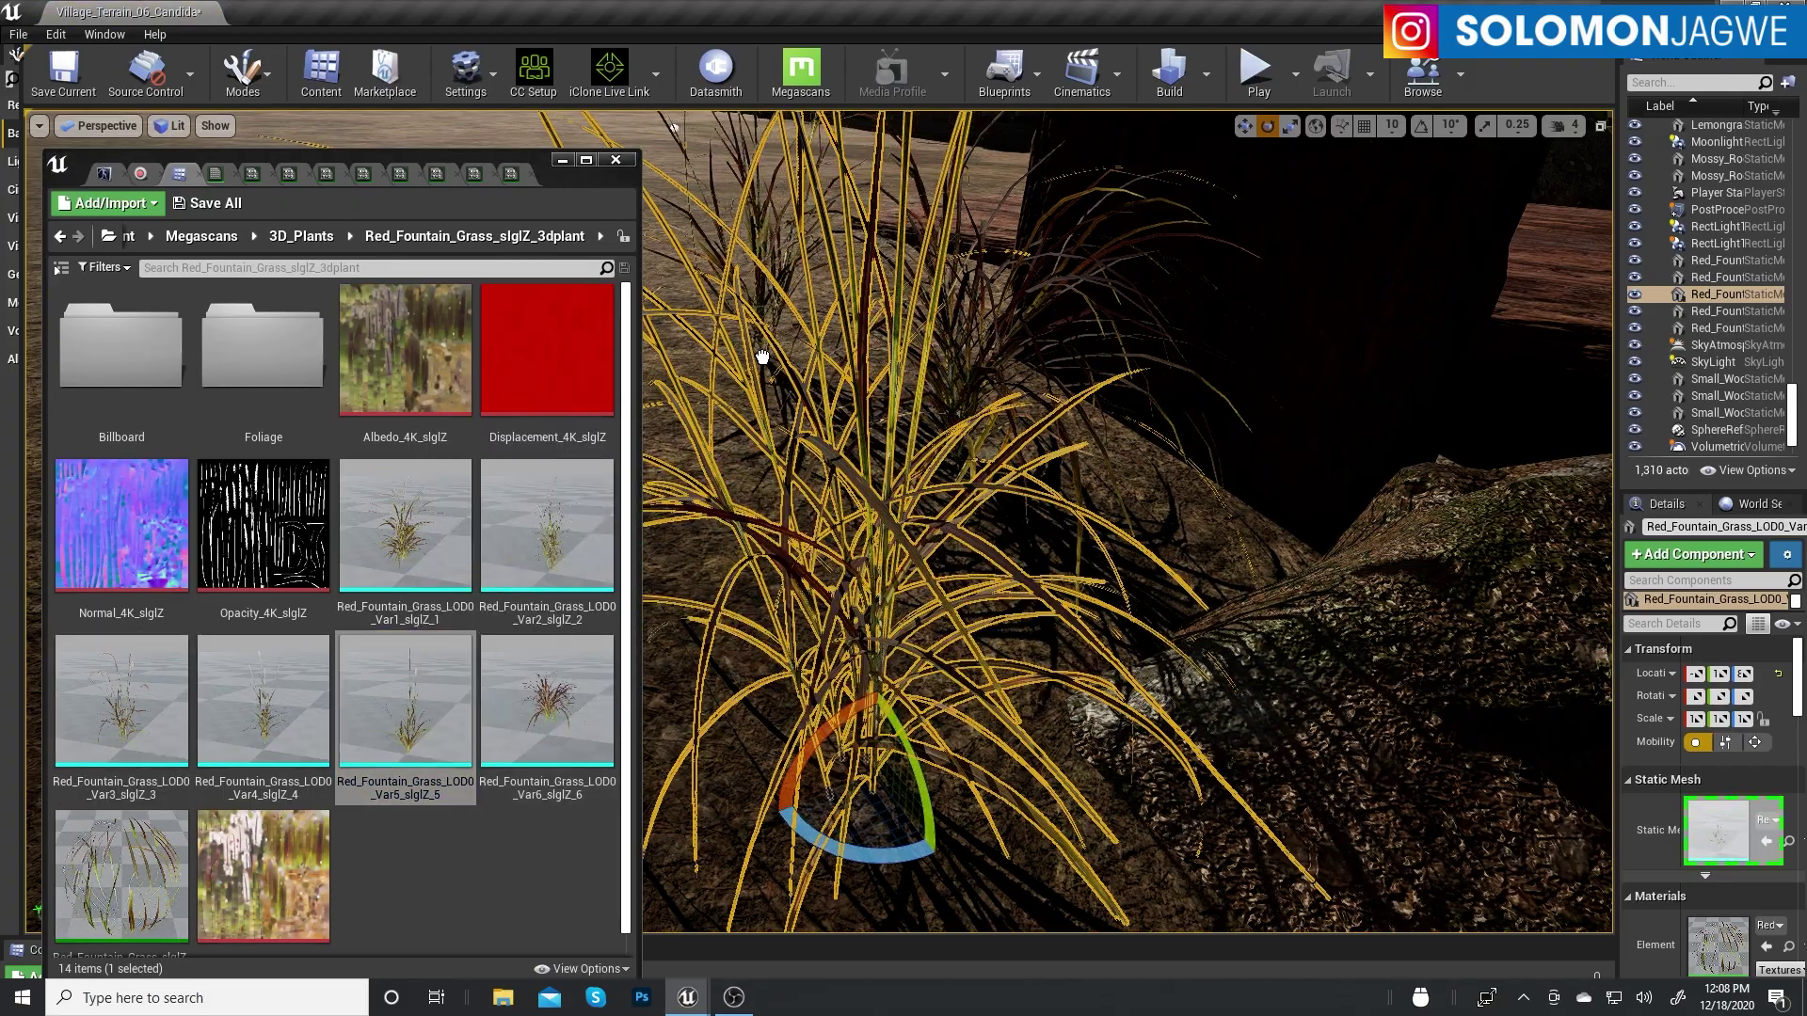
{"action": "scroll", "coordinate": [762, 357], "scroll_direction": "down", "scroll_amount": 5}
{"action": "right_click_drag", "start_coordinate": [1036, 491], "coordinate": [1036, 490]}
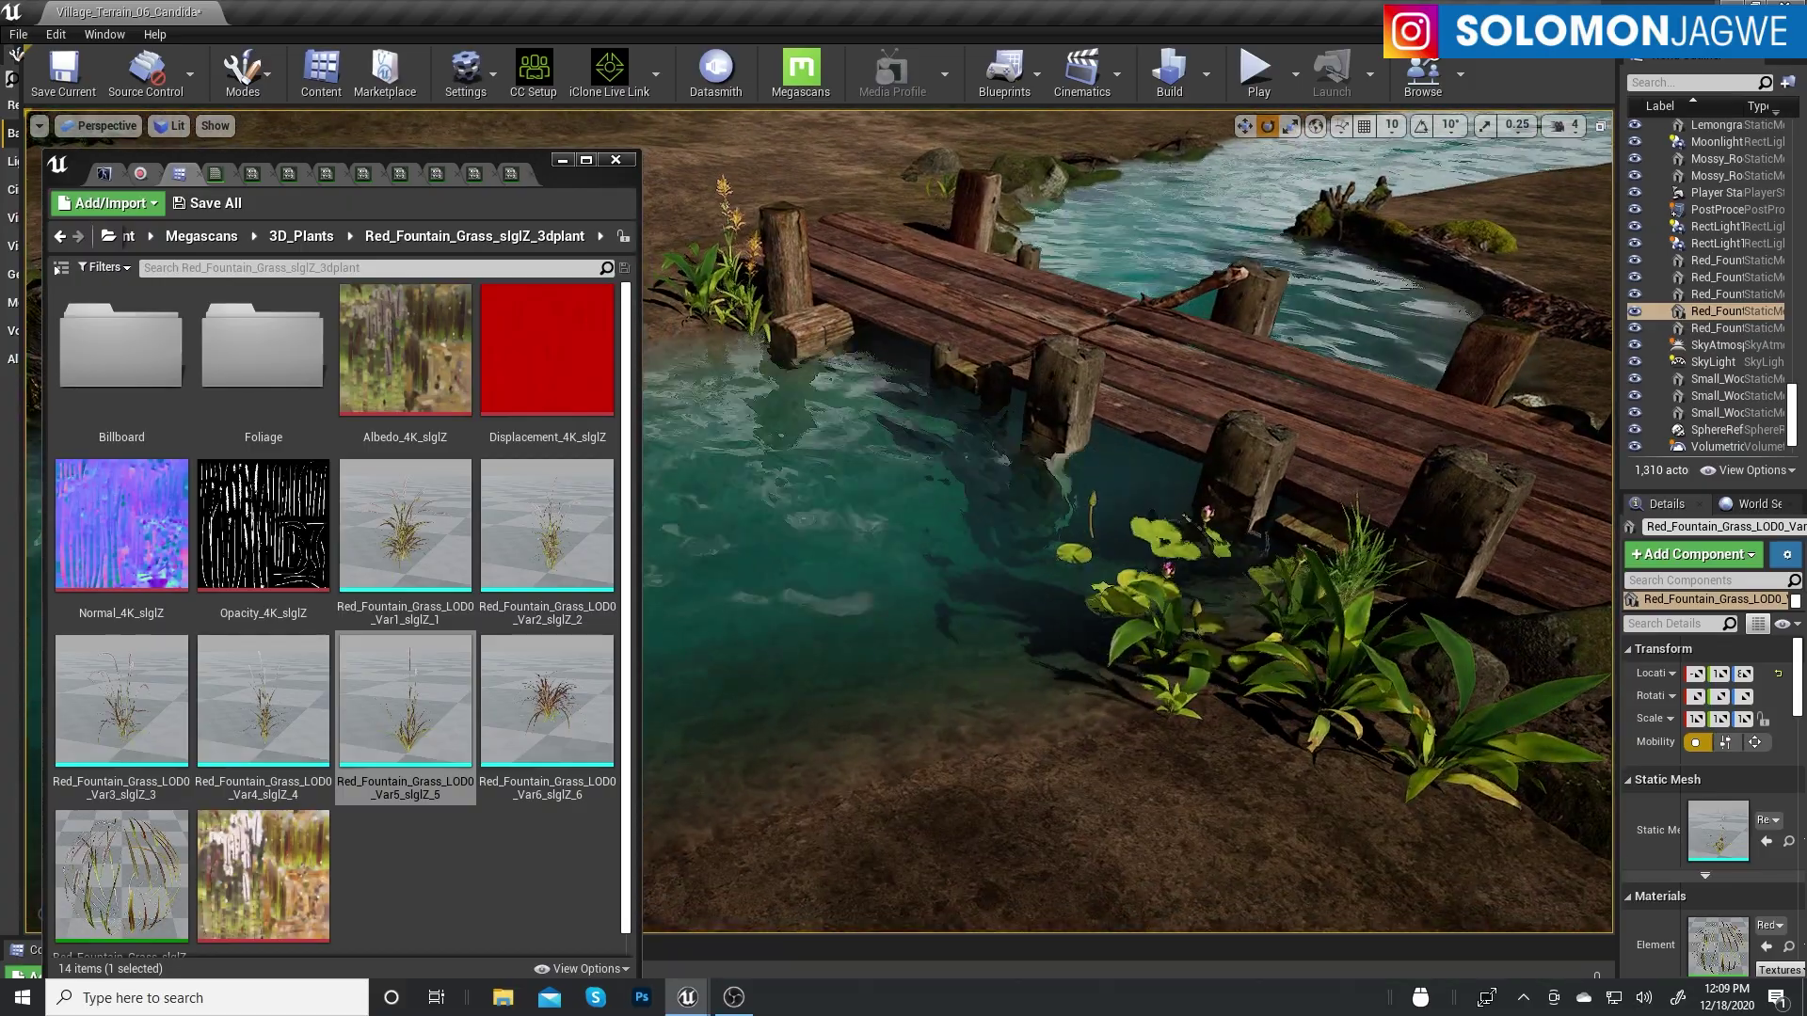
{"action": "right_click_drag", "start_coordinate": [791, 457], "coordinate": [790, 456]}
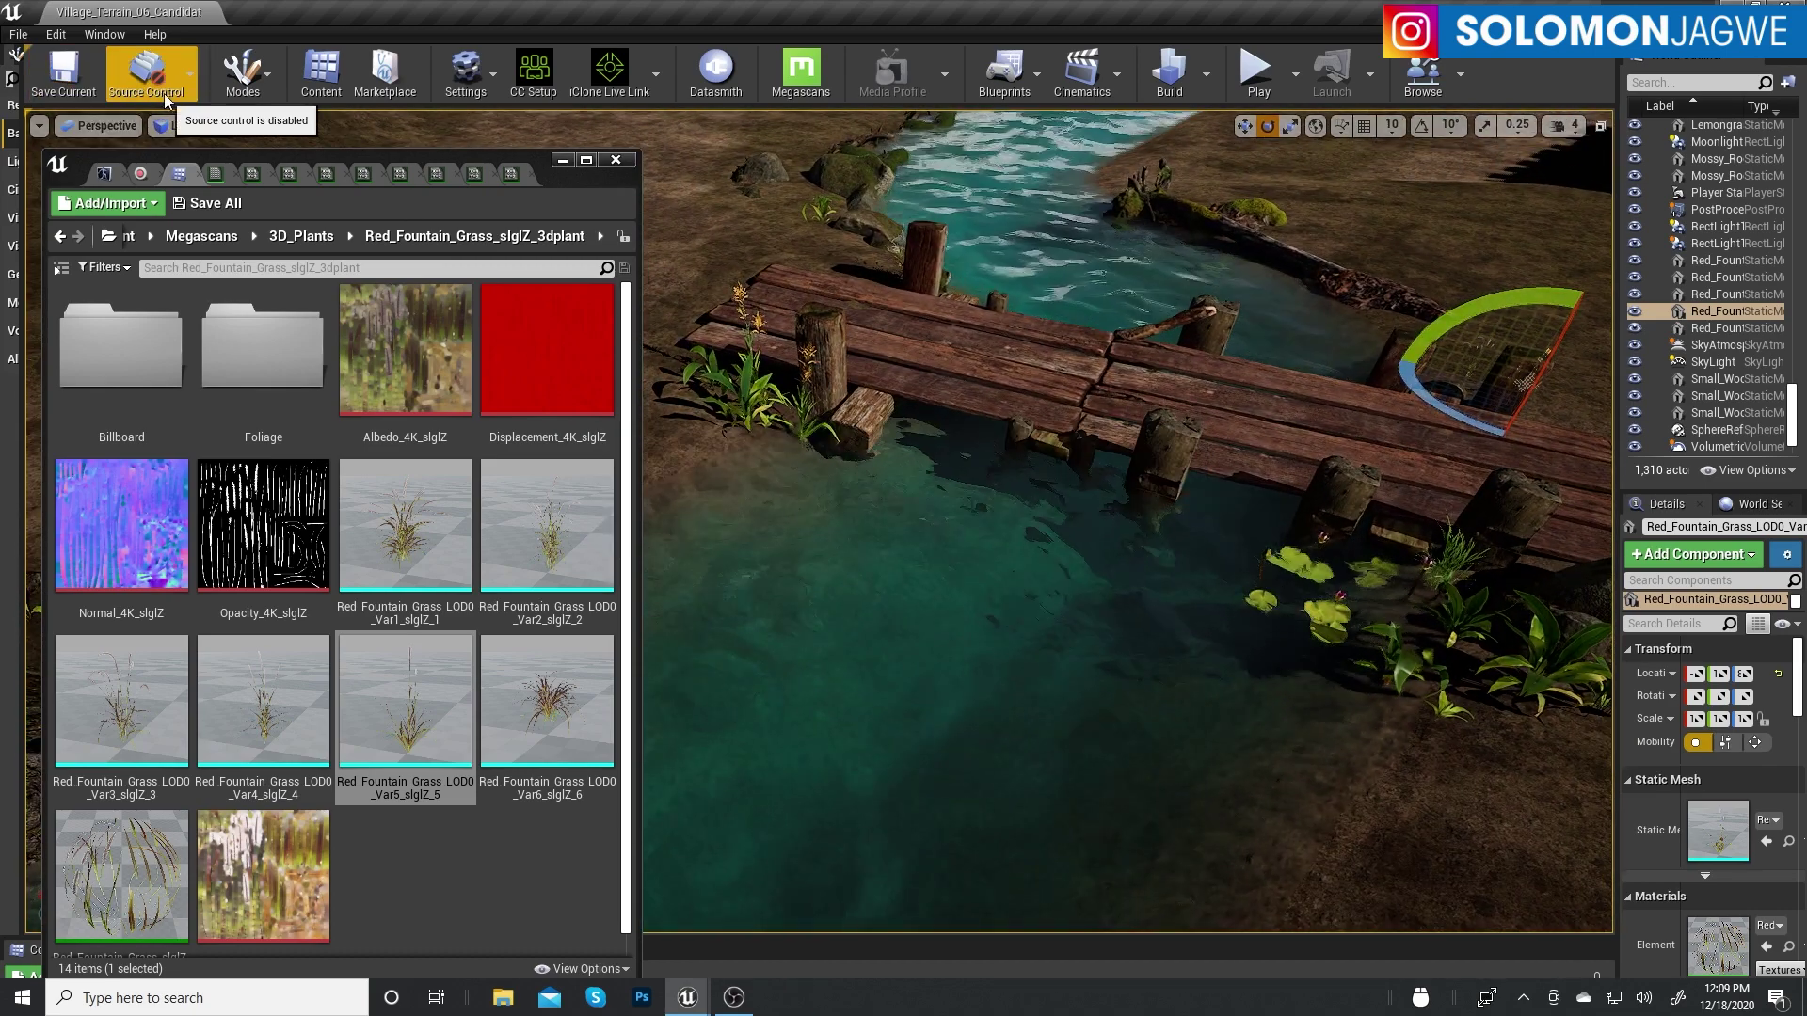
{"action": "left_click", "coordinate": [1355, 502]}
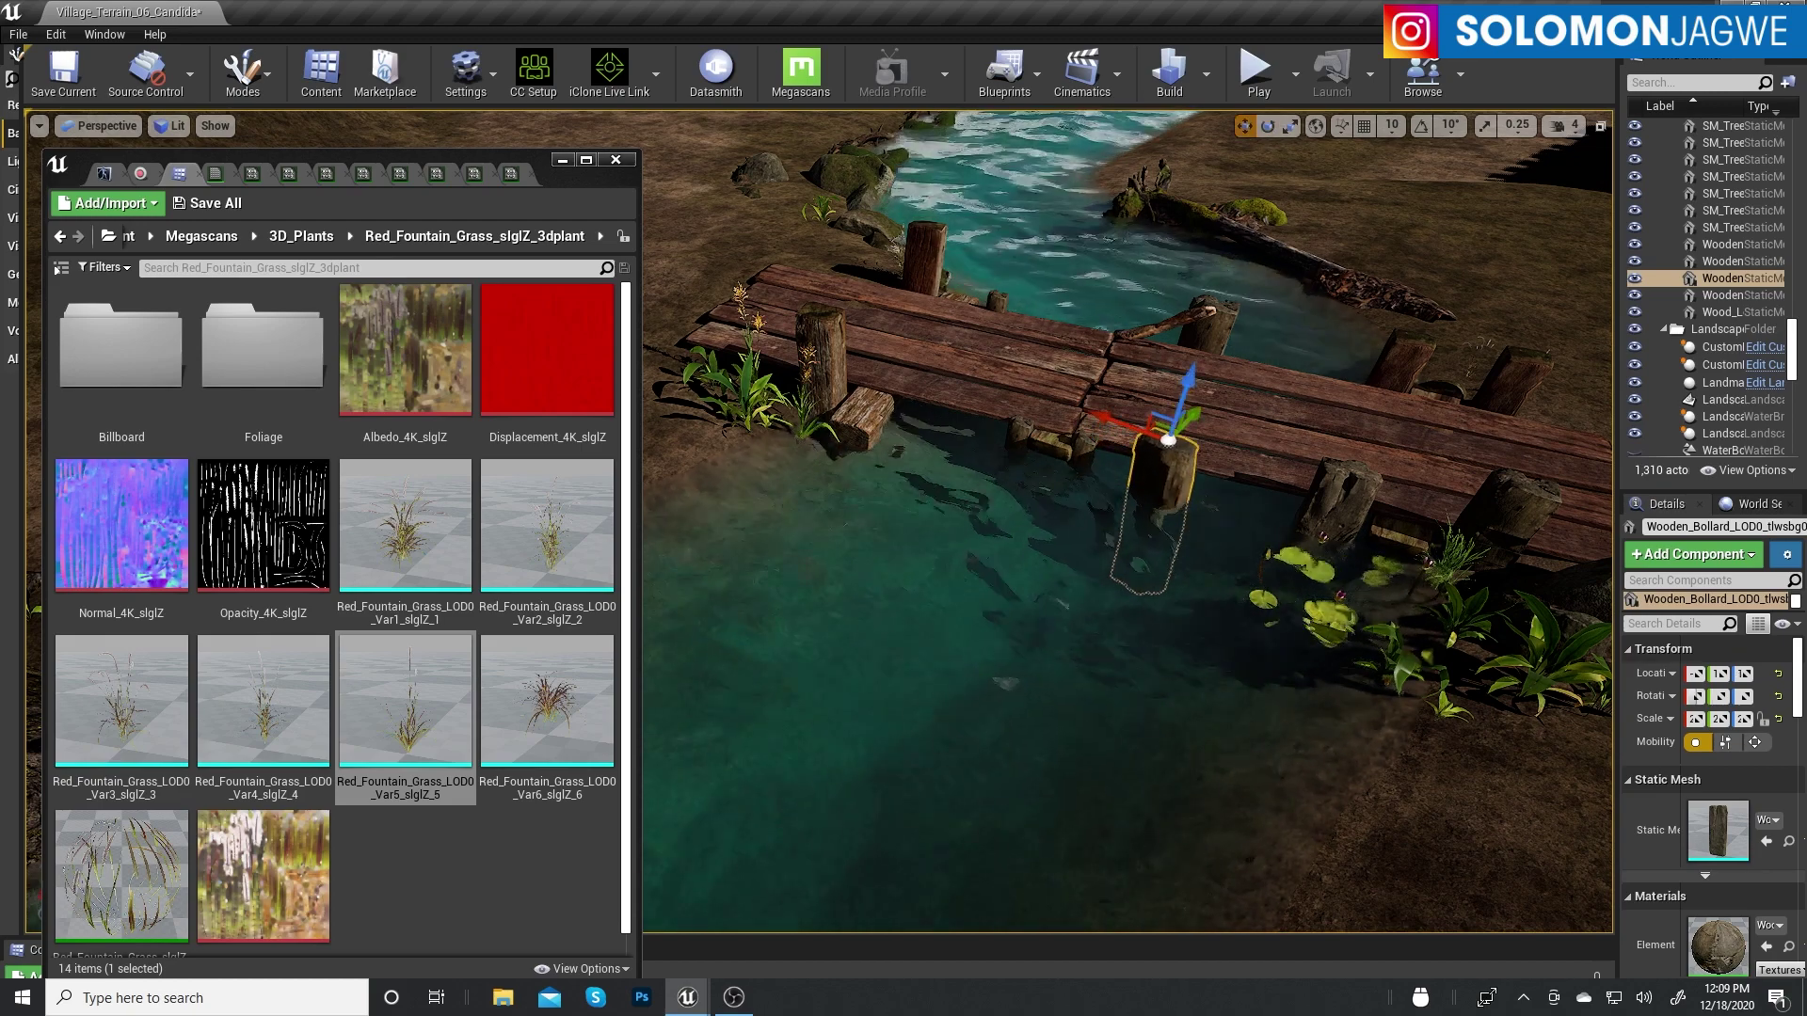
{"action": "right_click_drag", "start_coordinate": [1143, 591], "coordinate": [1506, 361]}
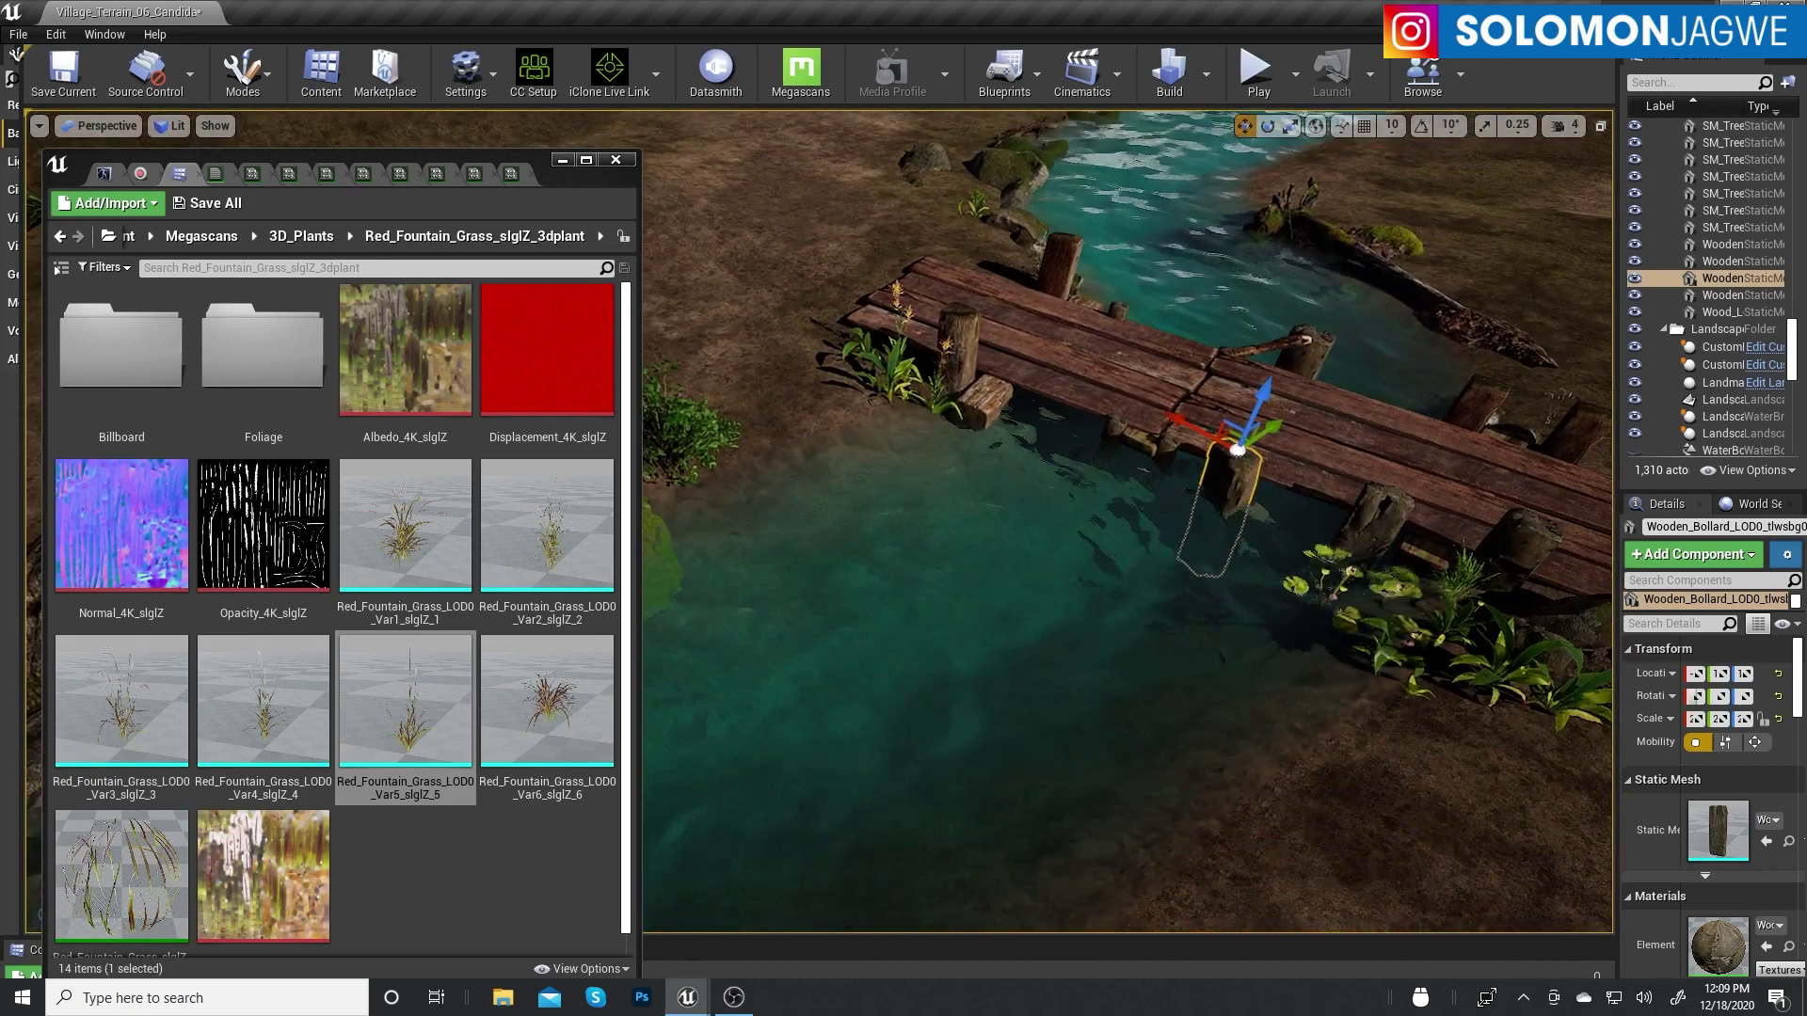
{"action": "left_click_drag", "start_coordinate": [1791, 353], "coordinate": [1787, 172]}
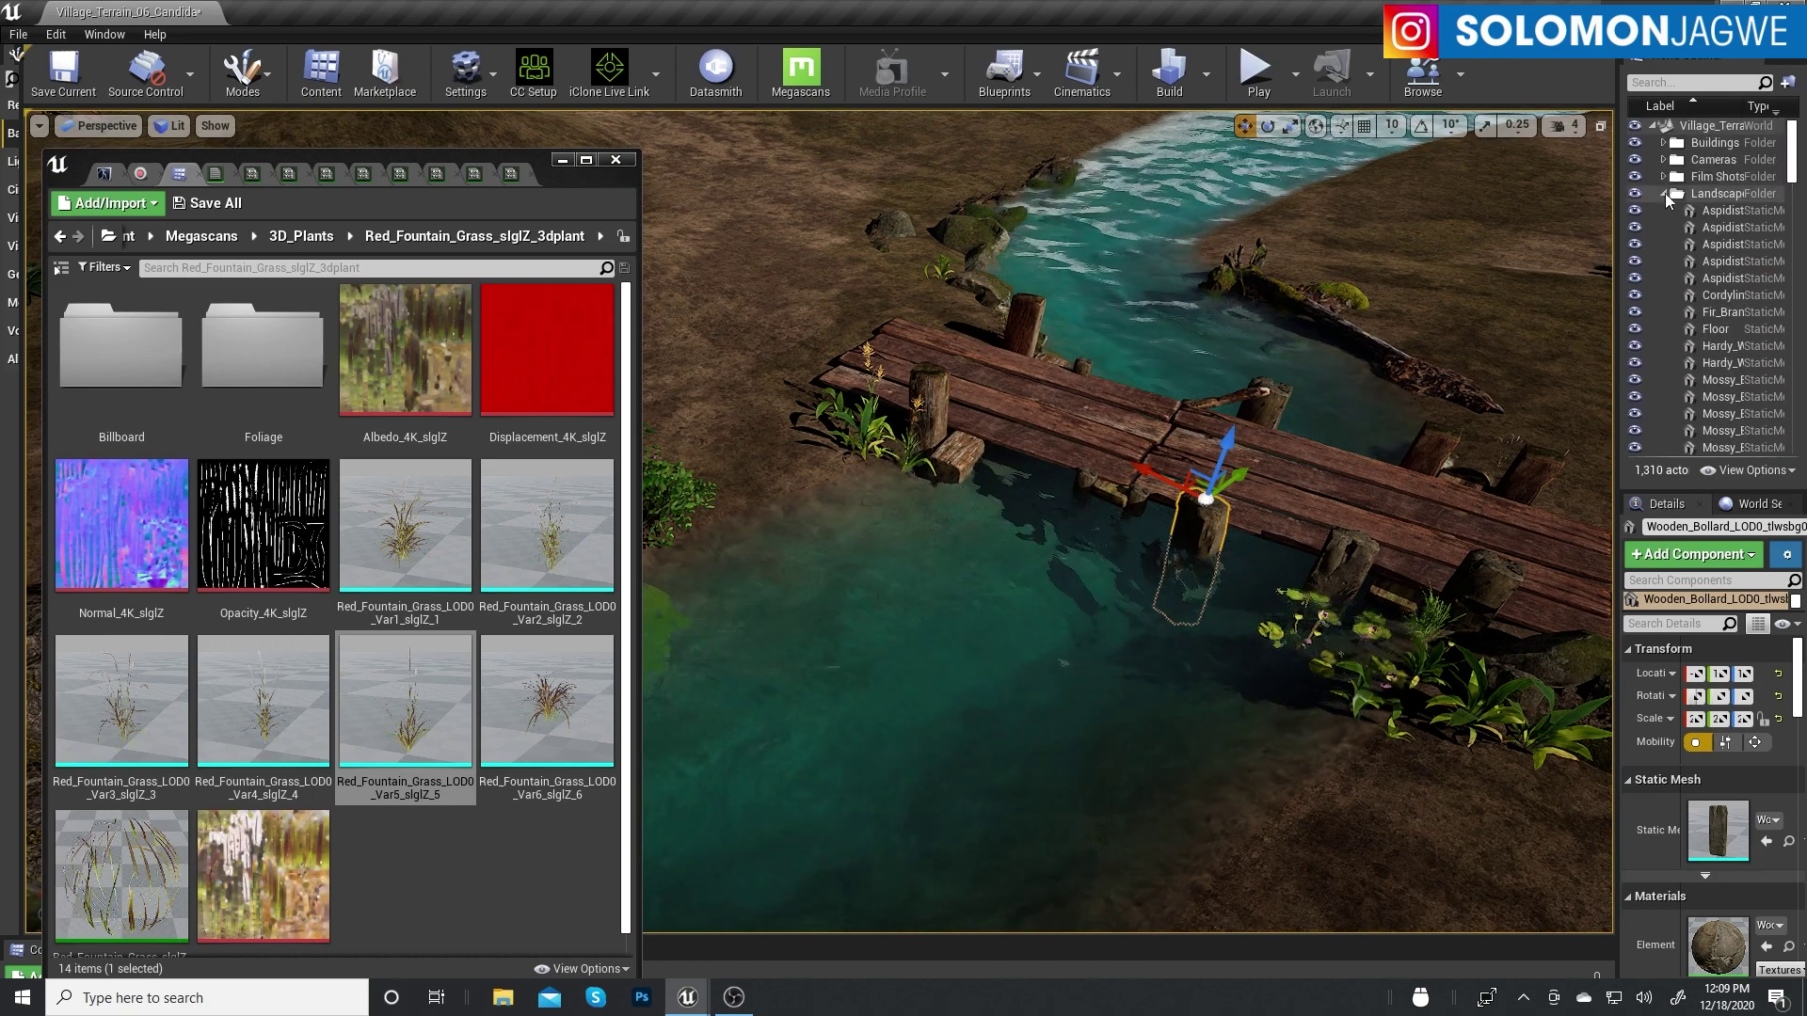
{"action": "left_click", "coordinate": [1664, 194]}
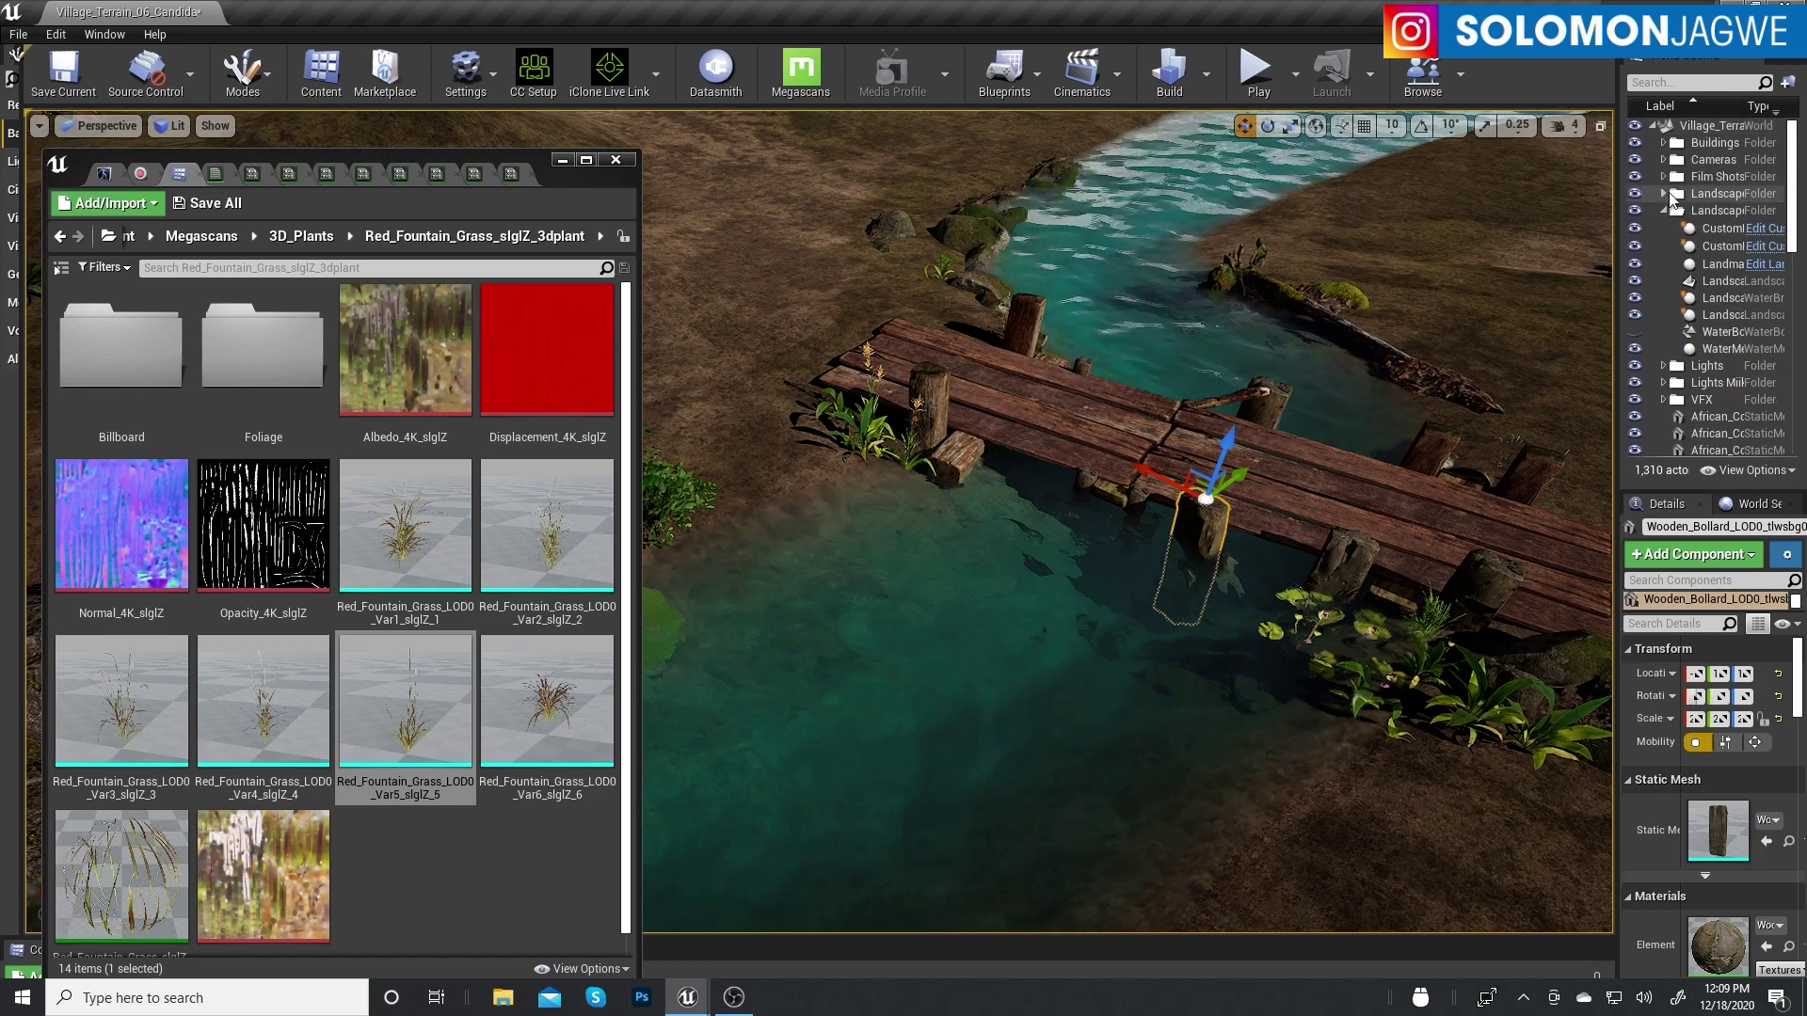
{"action": "left_click", "coordinate": [1221, 372]}
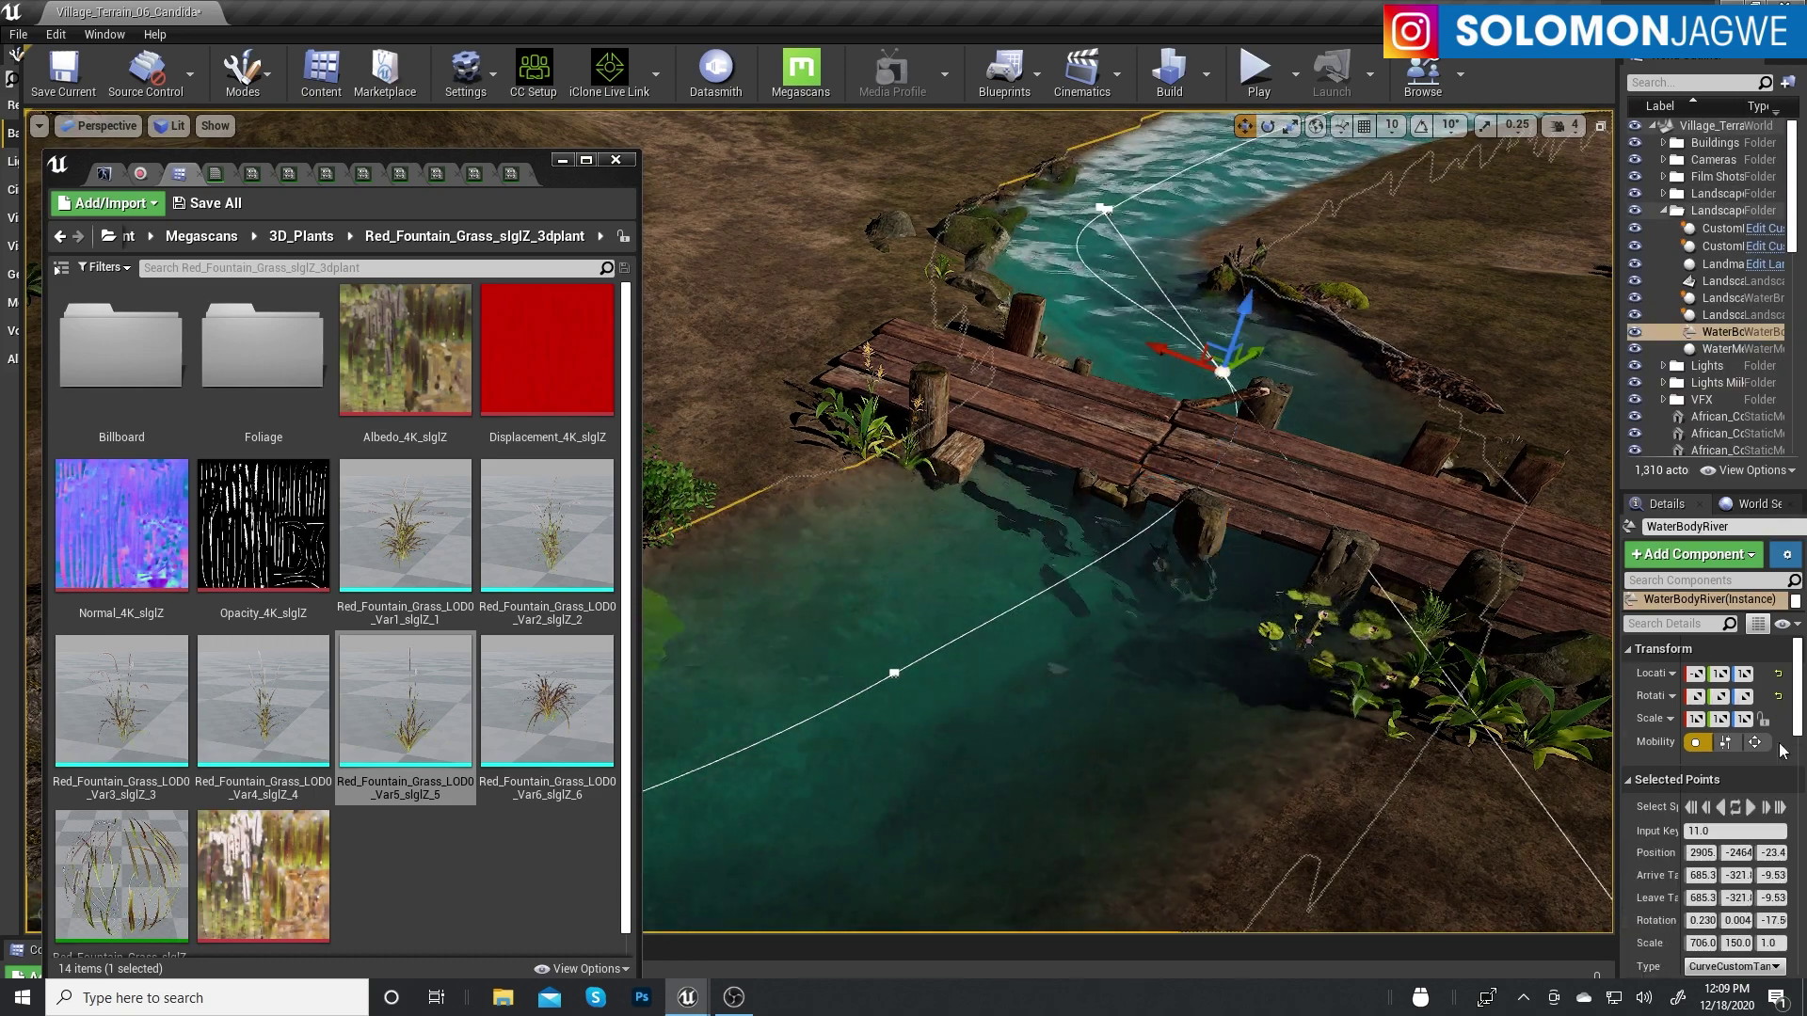
{"action": "left_click_drag", "start_coordinate": [1616, 722], "coordinate": [1524, 723]}
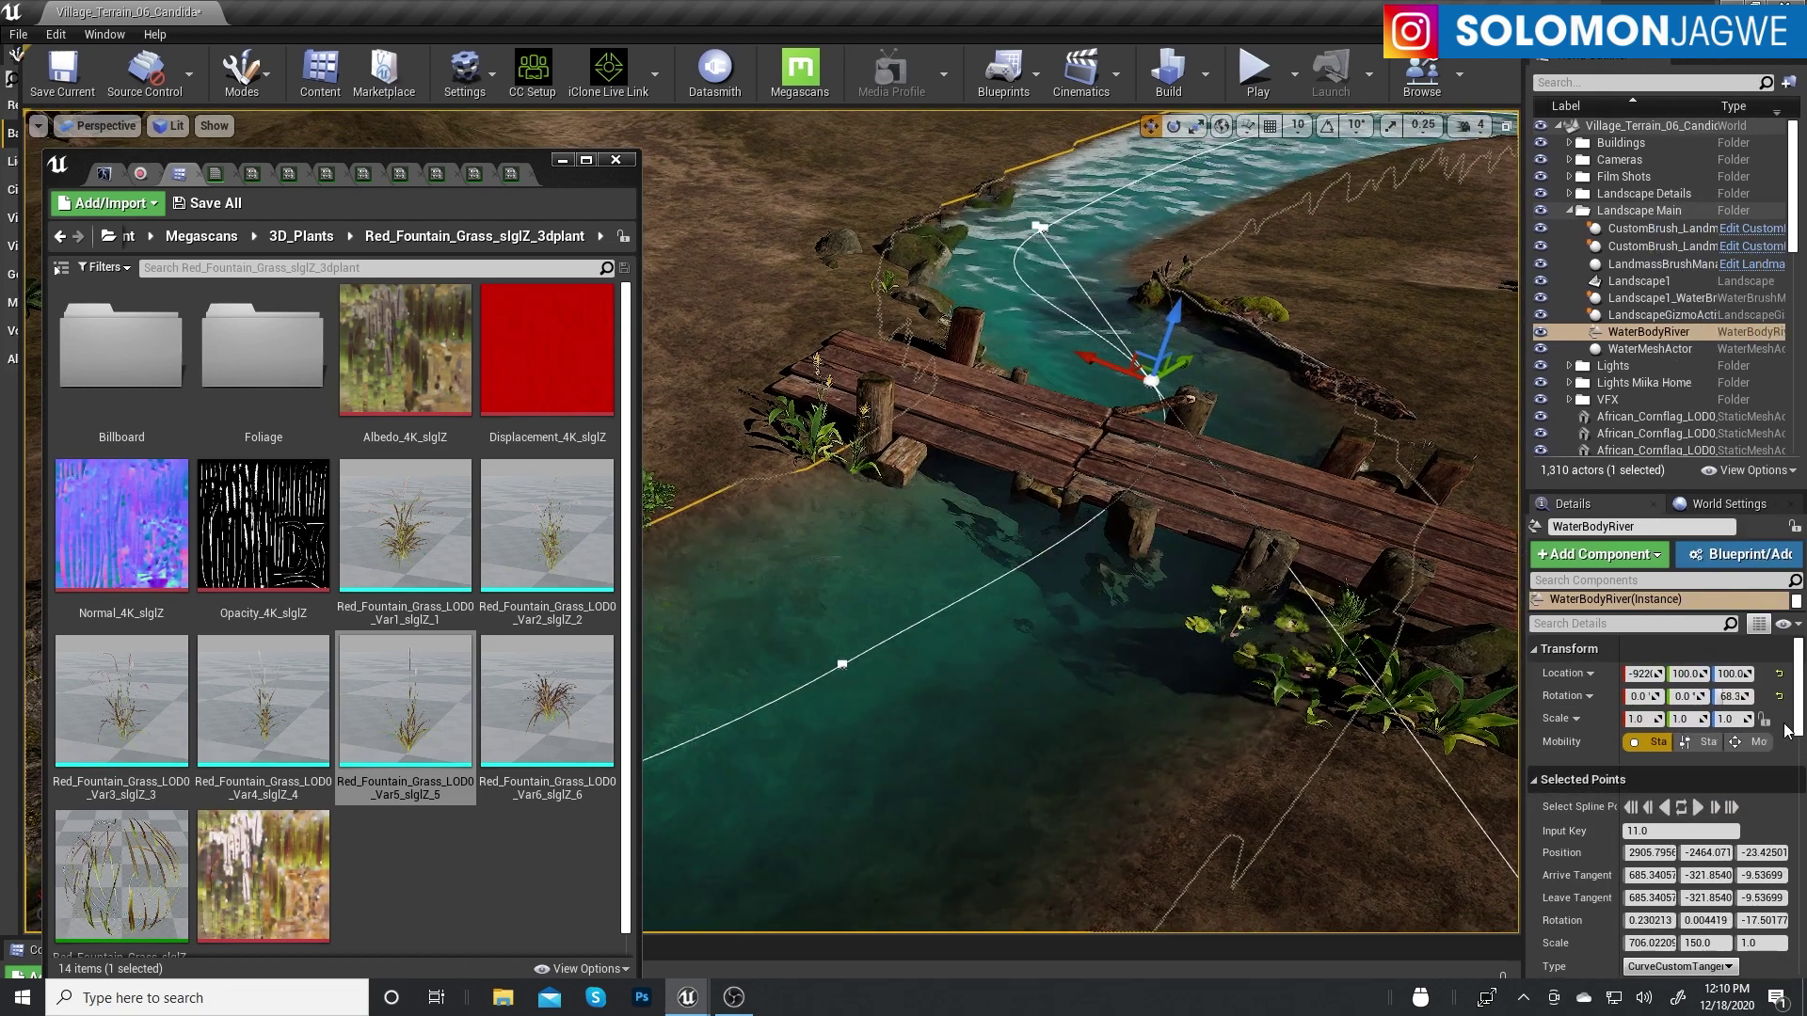
{"action": "scroll", "coordinate": [1661, 783], "scroll_direction": "down", "scroll_amount": 5}
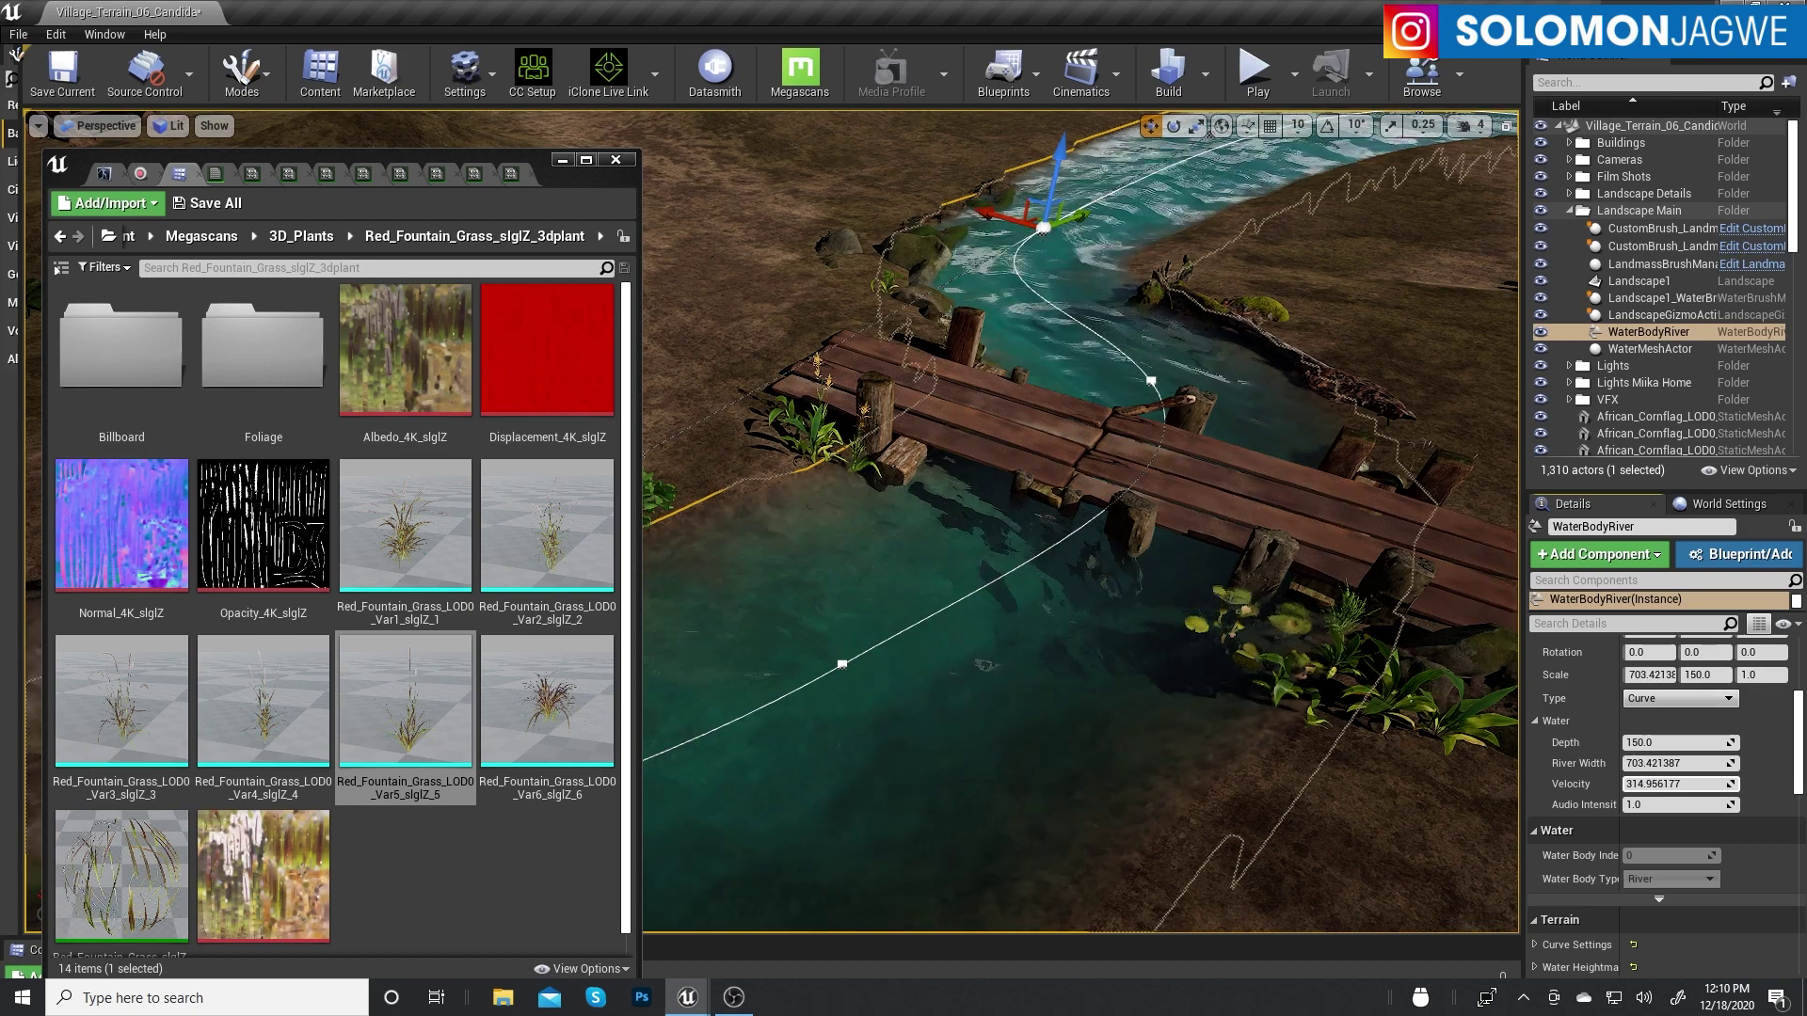
{"action": "right_click_drag", "start_coordinate": [1218, 364], "coordinate": [1179, 355]}
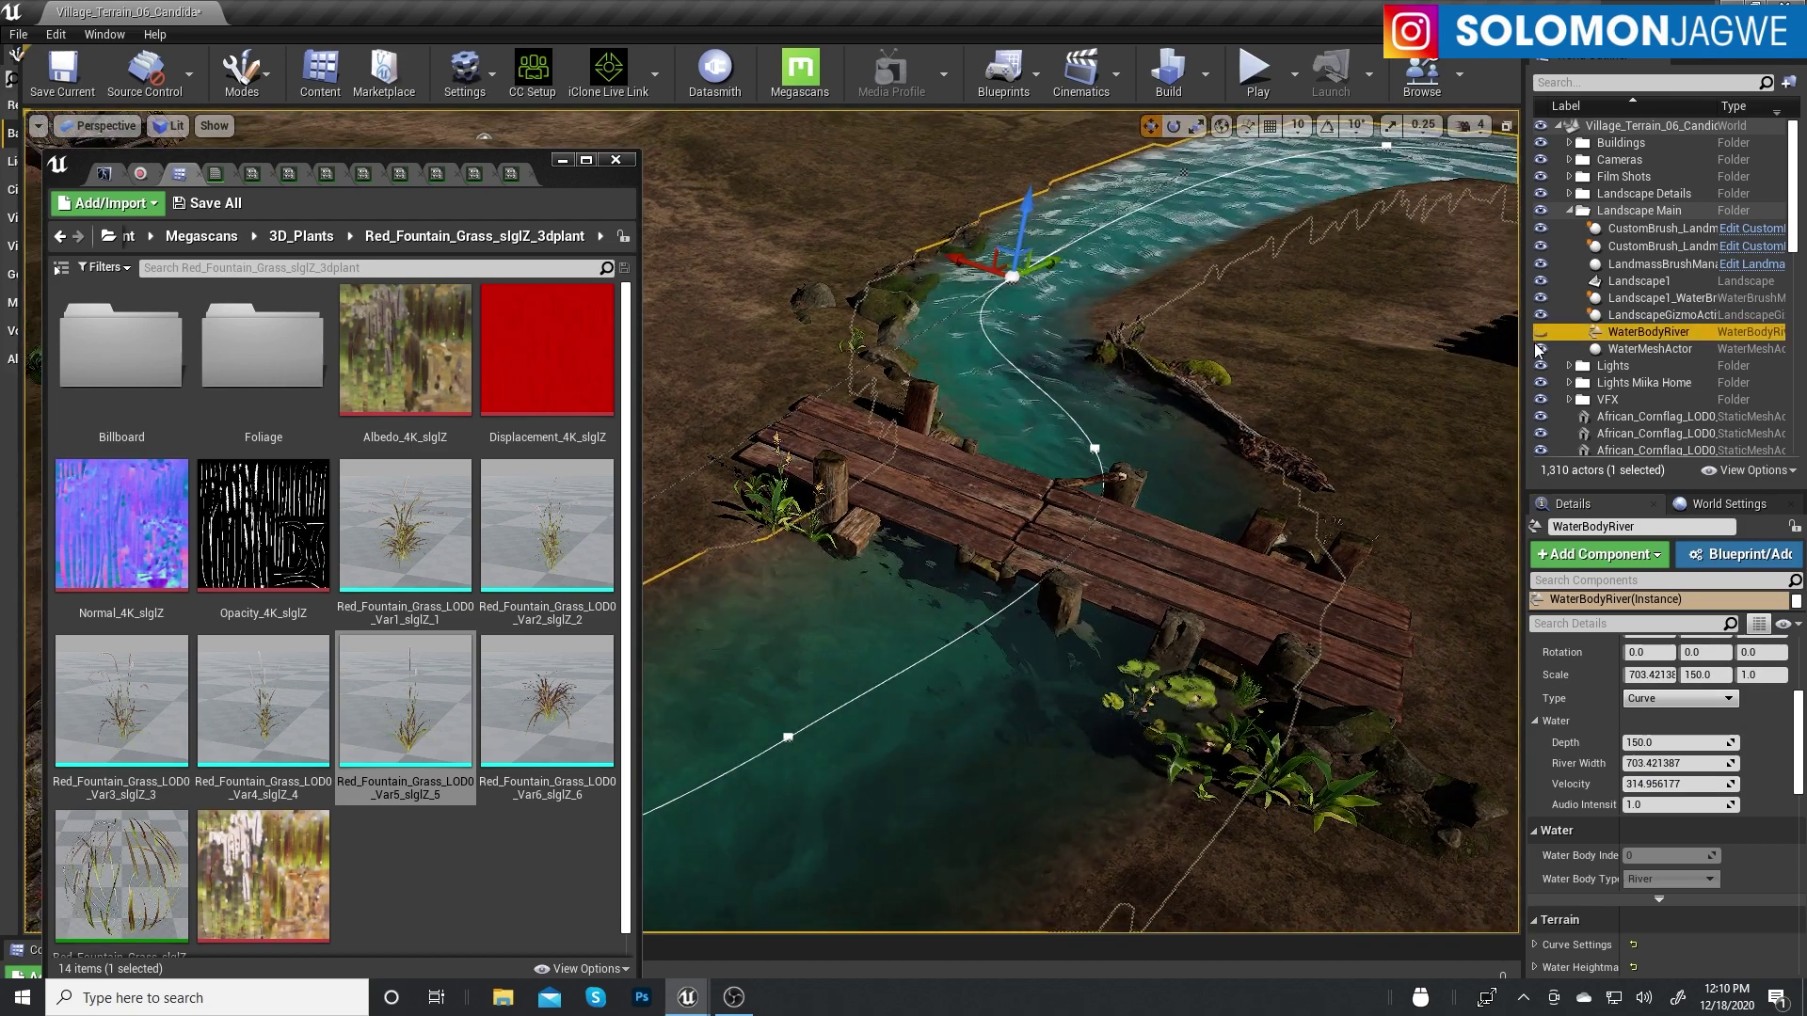
{"action": "left_click", "coordinate": [1307, 351]}
{"action": "right_click_drag", "start_coordinate": [1307, 352], "coordinate": [1261, 414]}
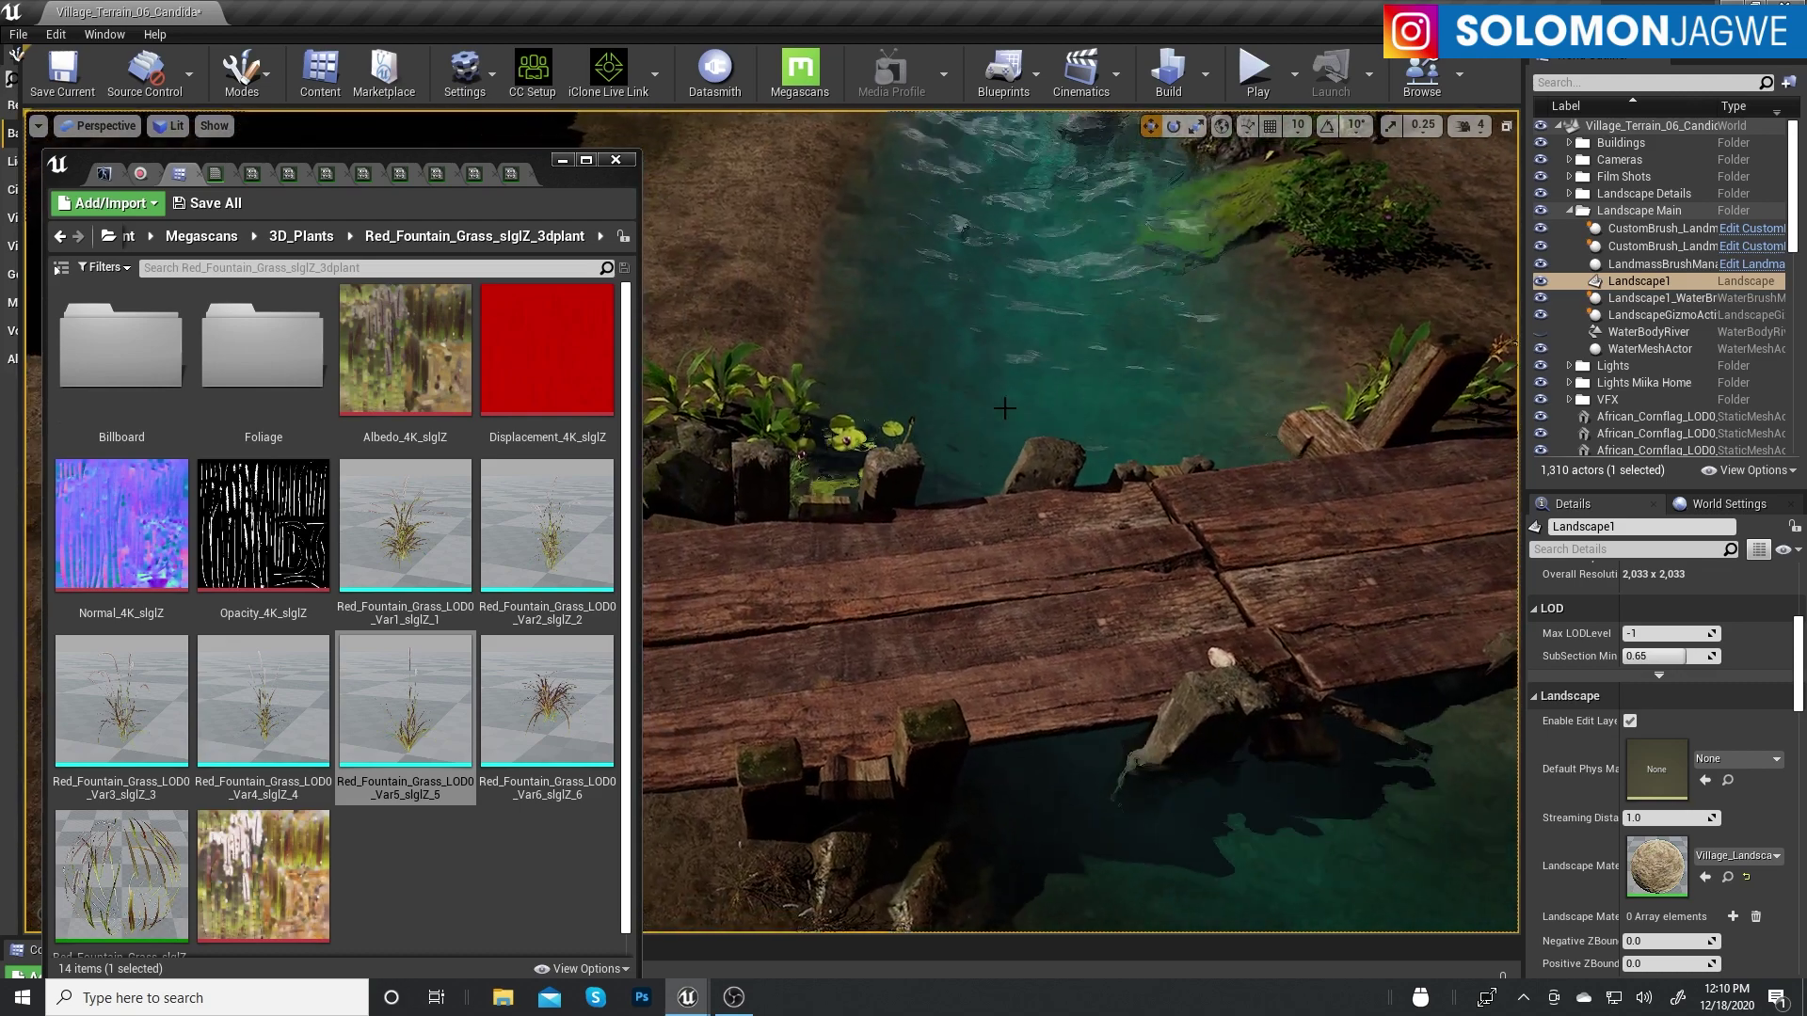
Survey the bridge from above and collapse the Landscape Main folder in the World Outliner
{"action": "right_click_drag", "start_coordinate": [1261, 414], "coordinate": [1242, 433]}
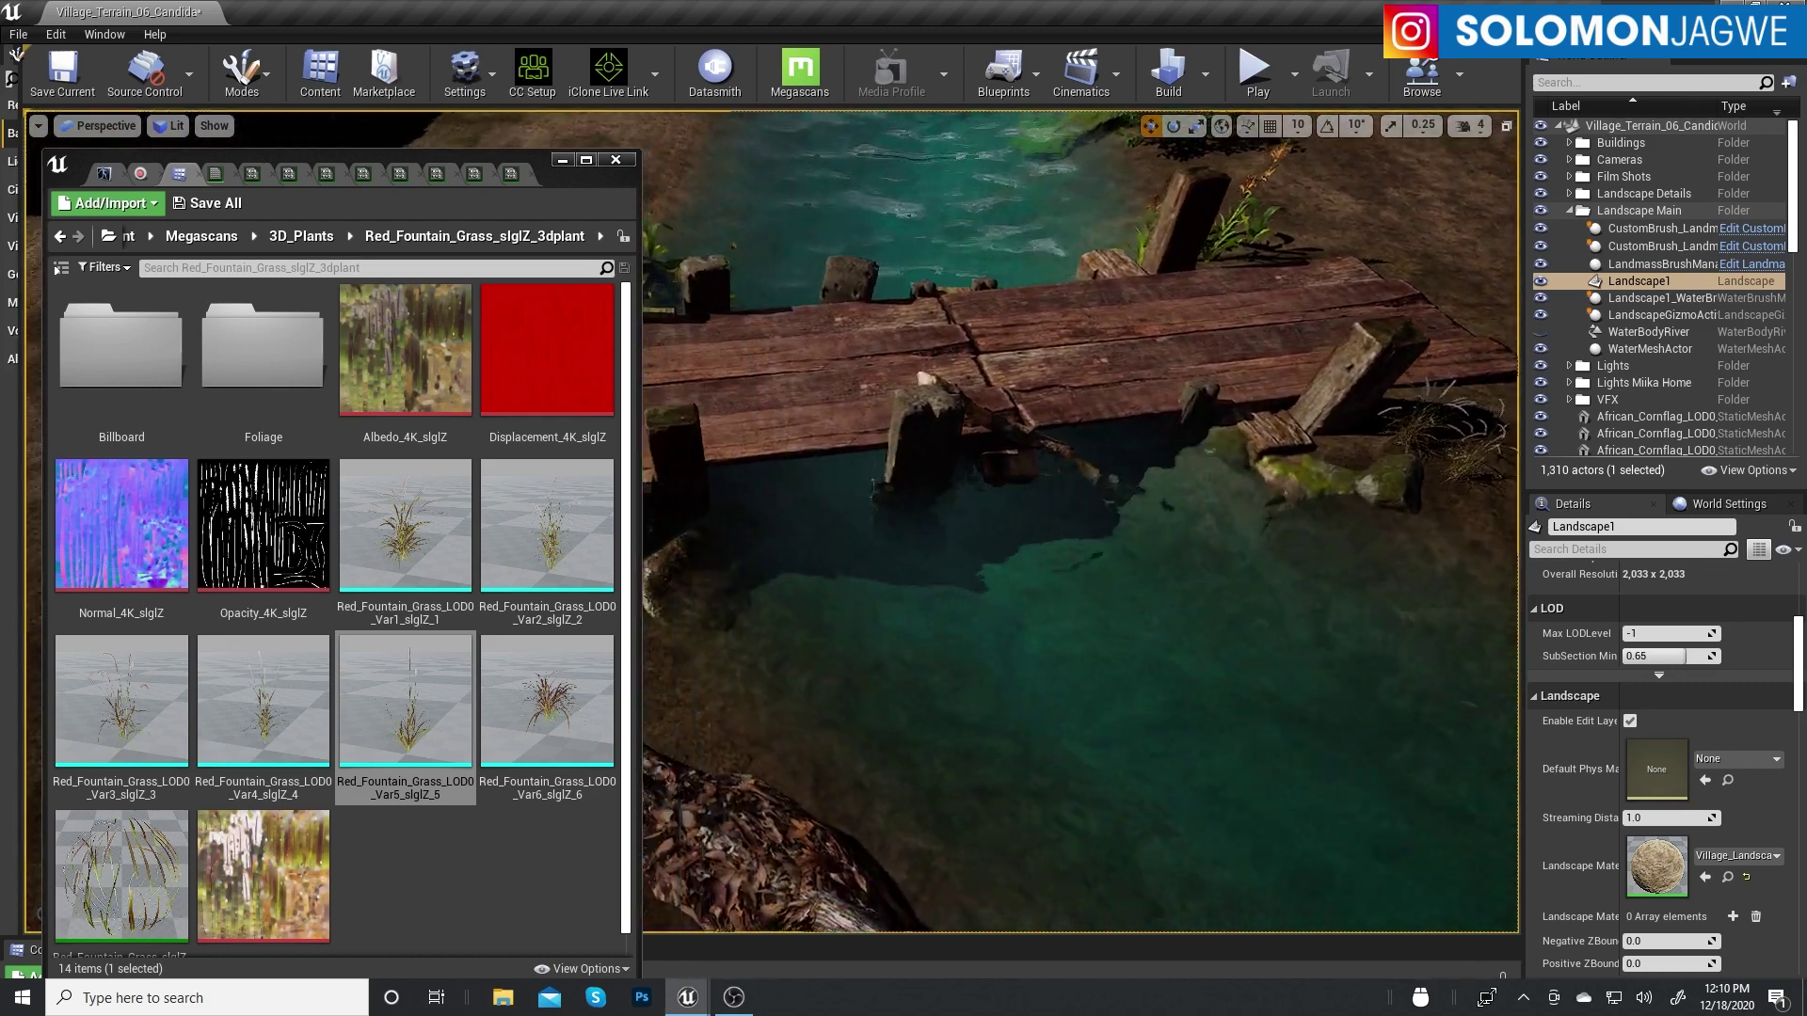
{"action": "mouse_move", "coordinate": [1242, 433]}
{"action": "right_mouse_down"}
{"action": "mouse_move", "coordinate": [684, 273]}
{"action": "mouse_move", "coordinate": [849, 451]}
{"action": "right_mouse_up"}
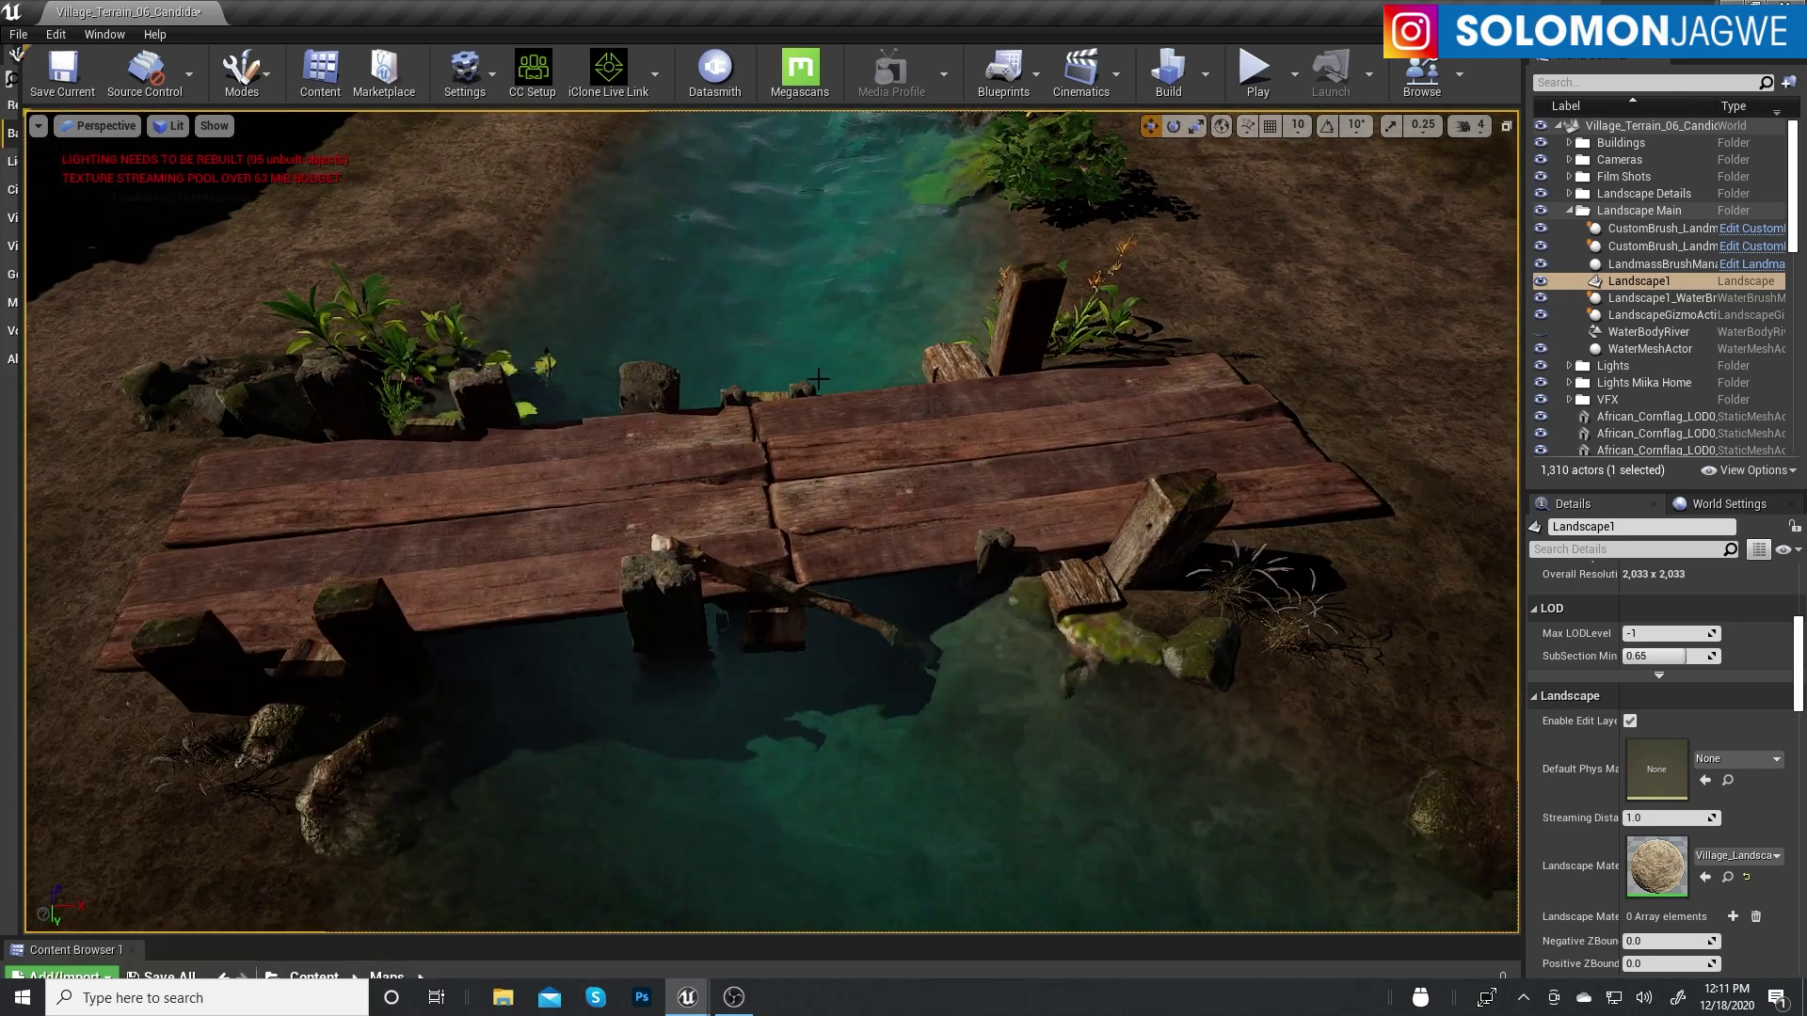
{"action": "right_click_drag", "start_coordinate": [818, 378], "coordinate": [818, 378]}
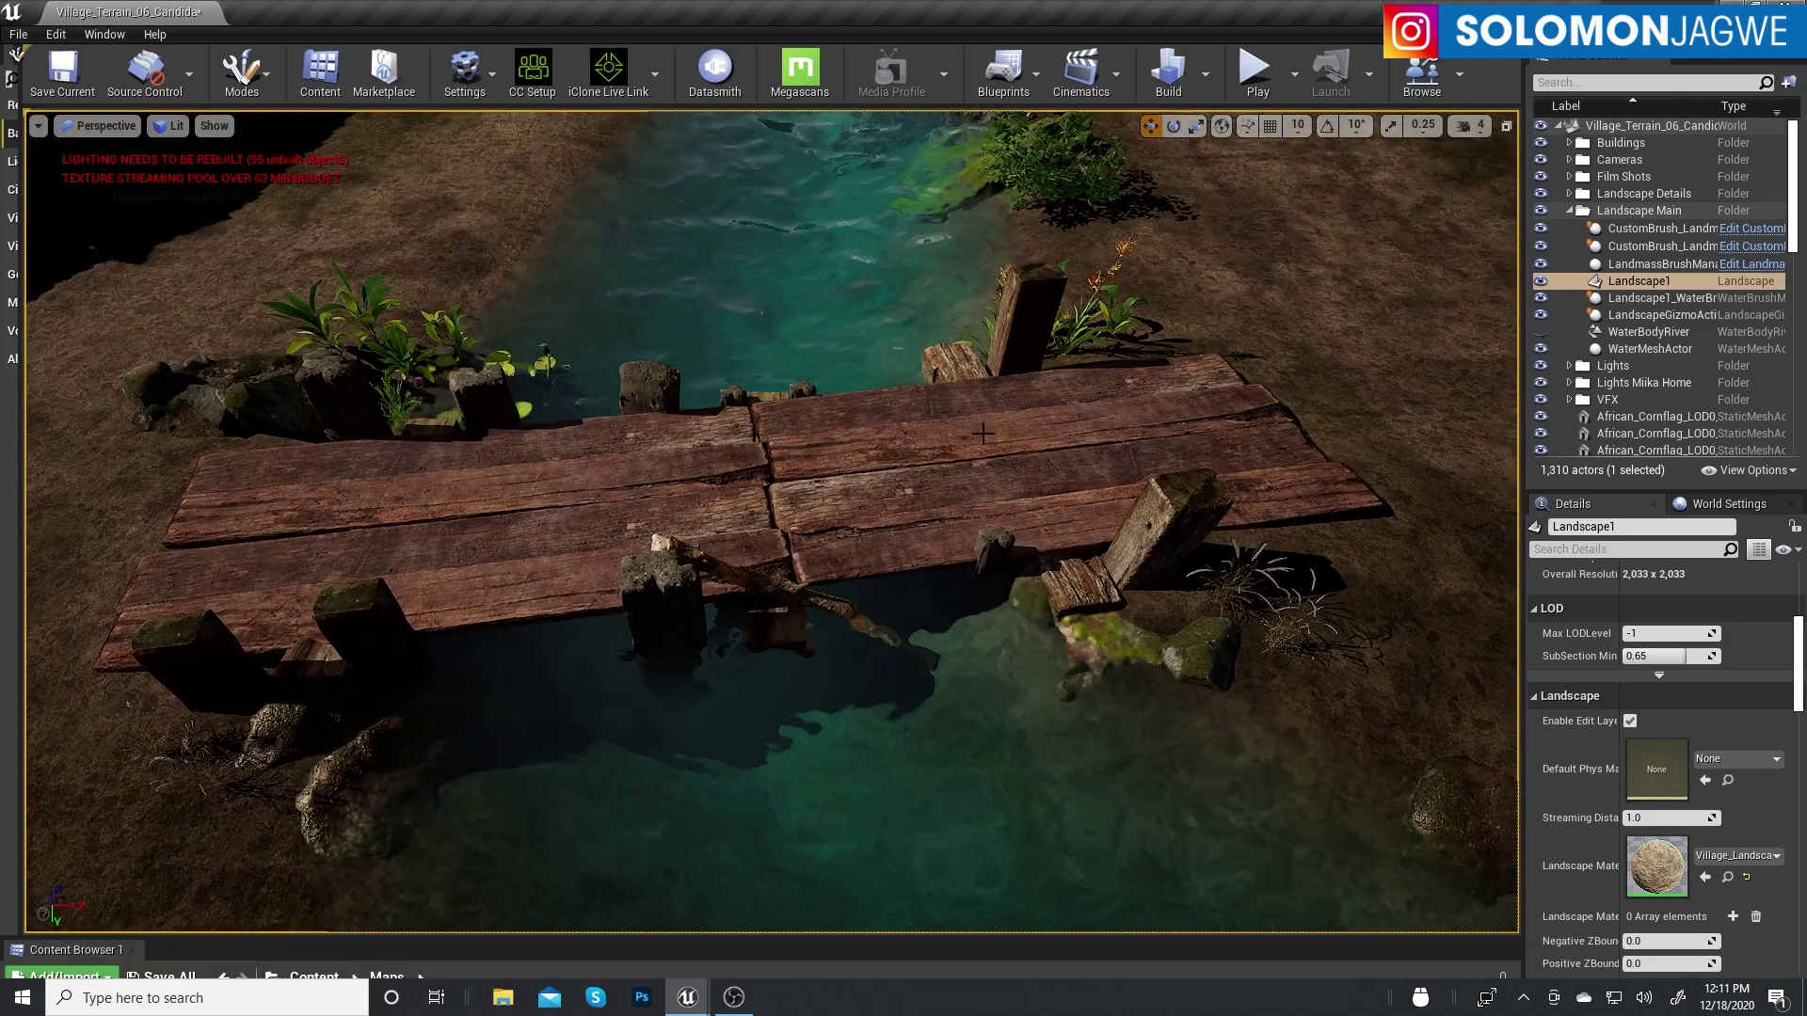
{"action": "left_click", "coordinate": [1569, 211]}
{"action": "left_click_drag", "start_coordinate": [1792, 193], "coordinate": [1798, 284]}
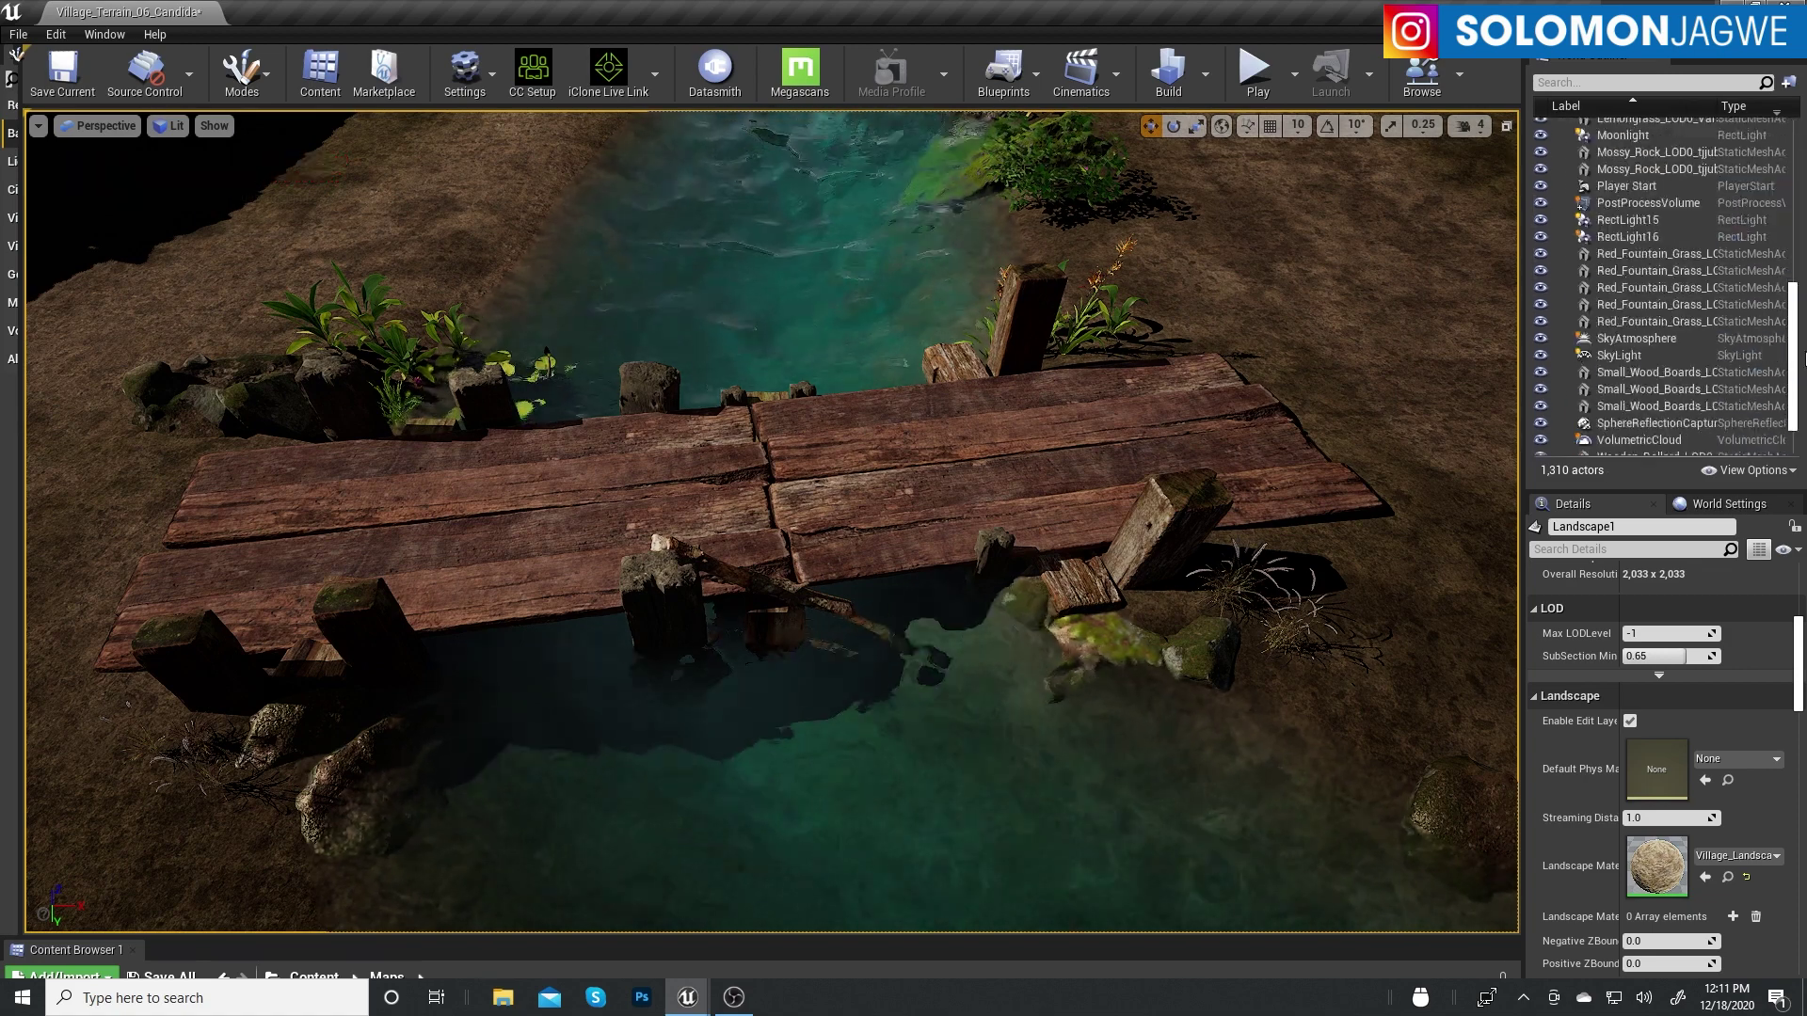
Select the DirectionalLight, rotate the sun toward dusk and back to a brighter angle, checking from water level
{"action": "left_click", "coordinate": [1656, 251]}
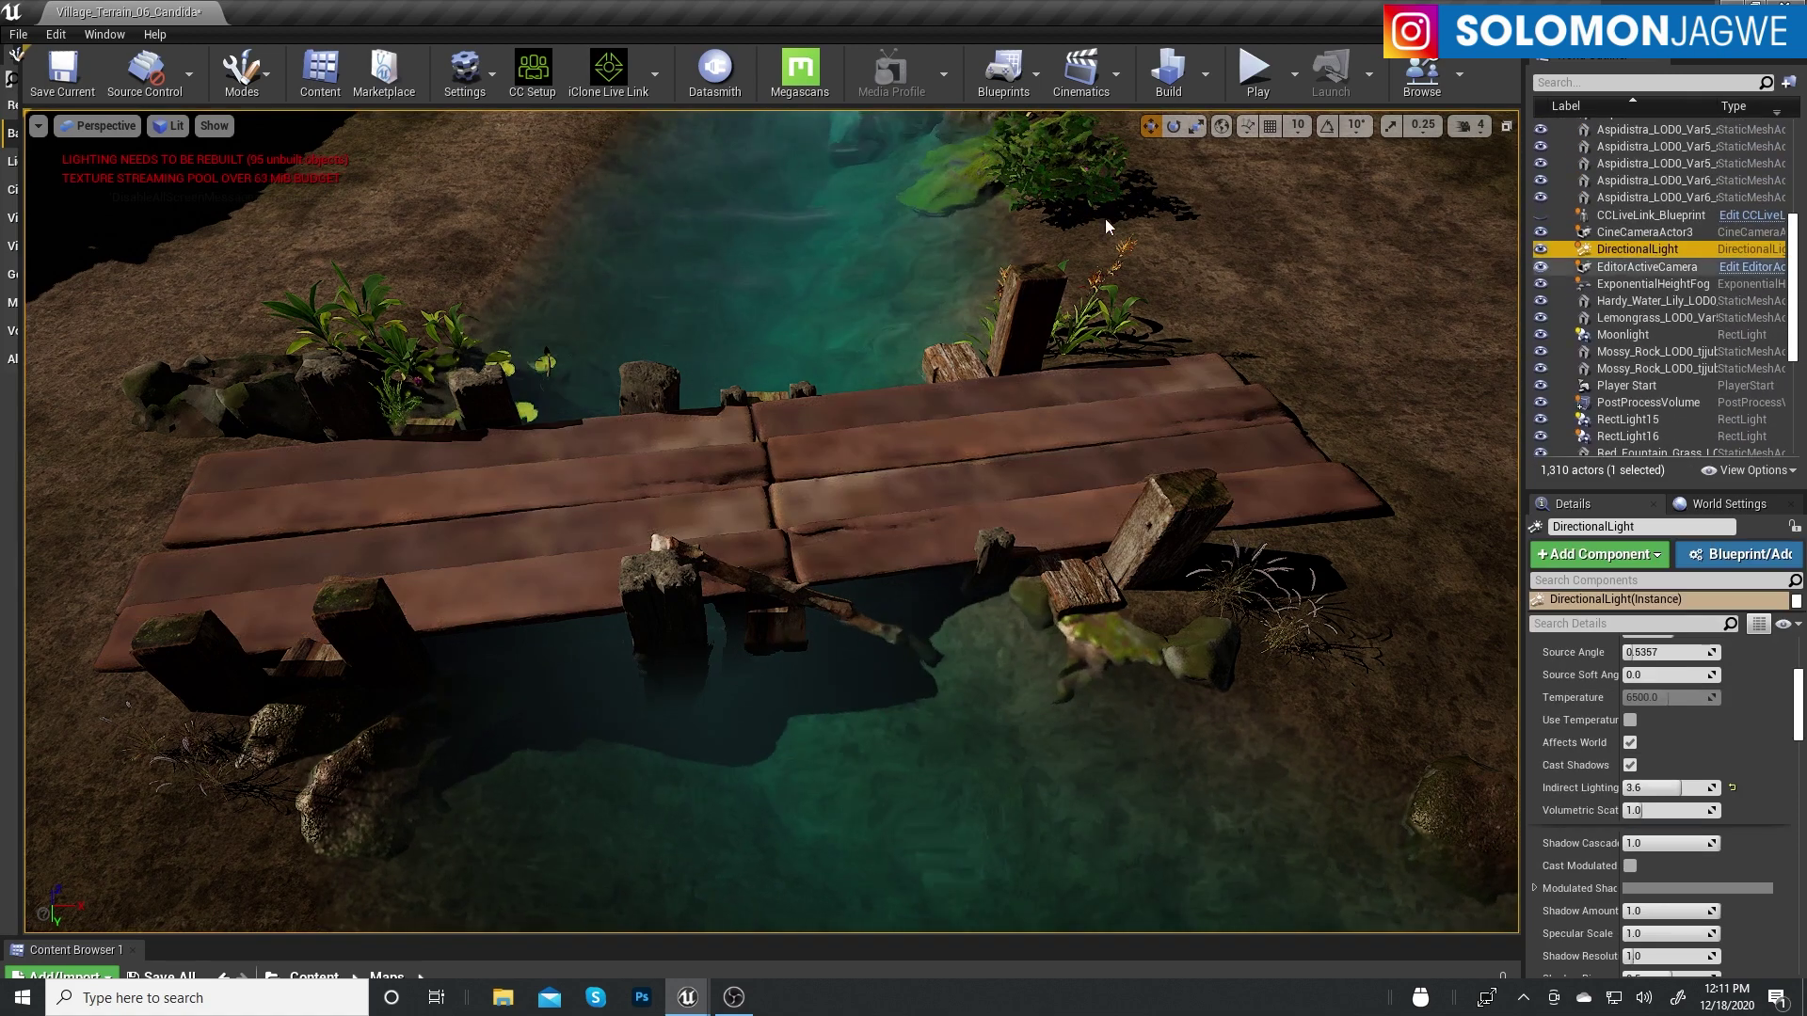
{"action": "mouse_move", "coordinate": [1240, 398]}
{"action": "right_mouse_down"}
{"action": "mouse_move", "coordinate": [781, 236]}
{"action": "mouse_move", "coordinate": [826, 158]}
{"action": "mouse_move", "coordinate": [1352, 205]}
{"action": "mouse_move", "coordinate": [1401, 303]}
{"action": "mouse_move", "coordinate": [1104, 266]}
{"action": "right_mouse_up"}
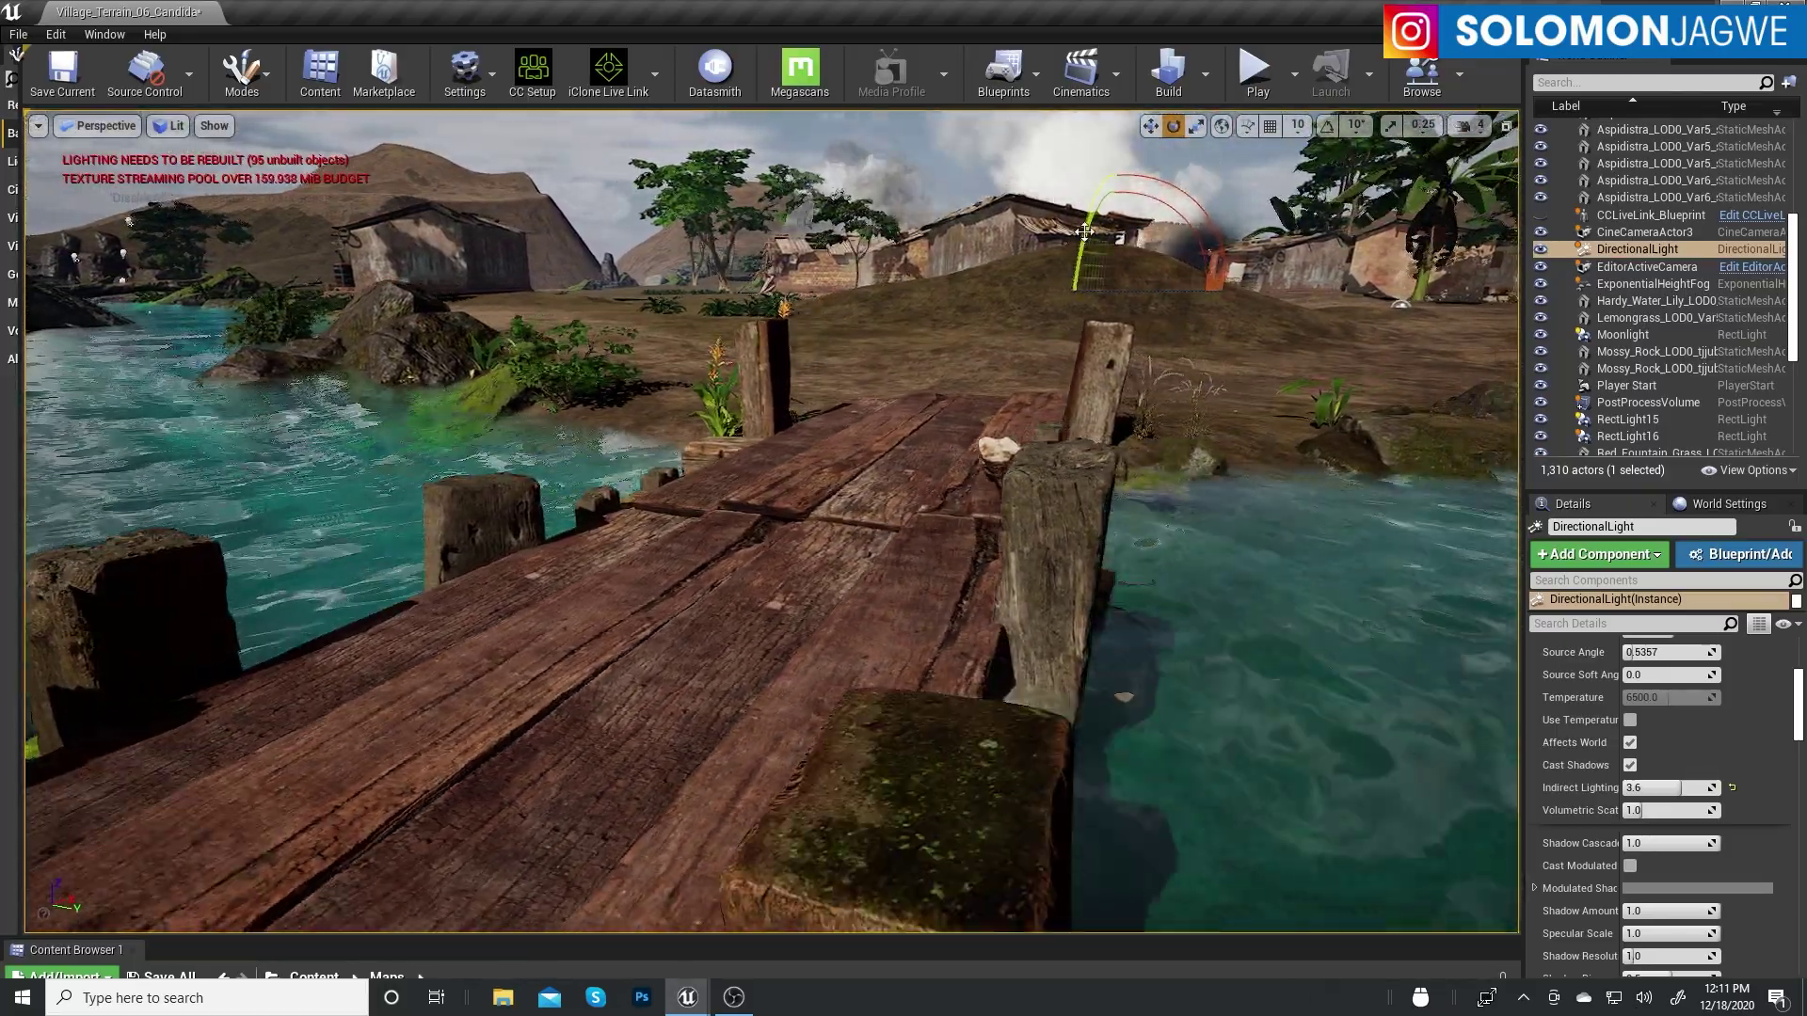
{"action": "left_click_drag", "start_coordinate": [1084, 231], "coordinate": [1087, 386]}
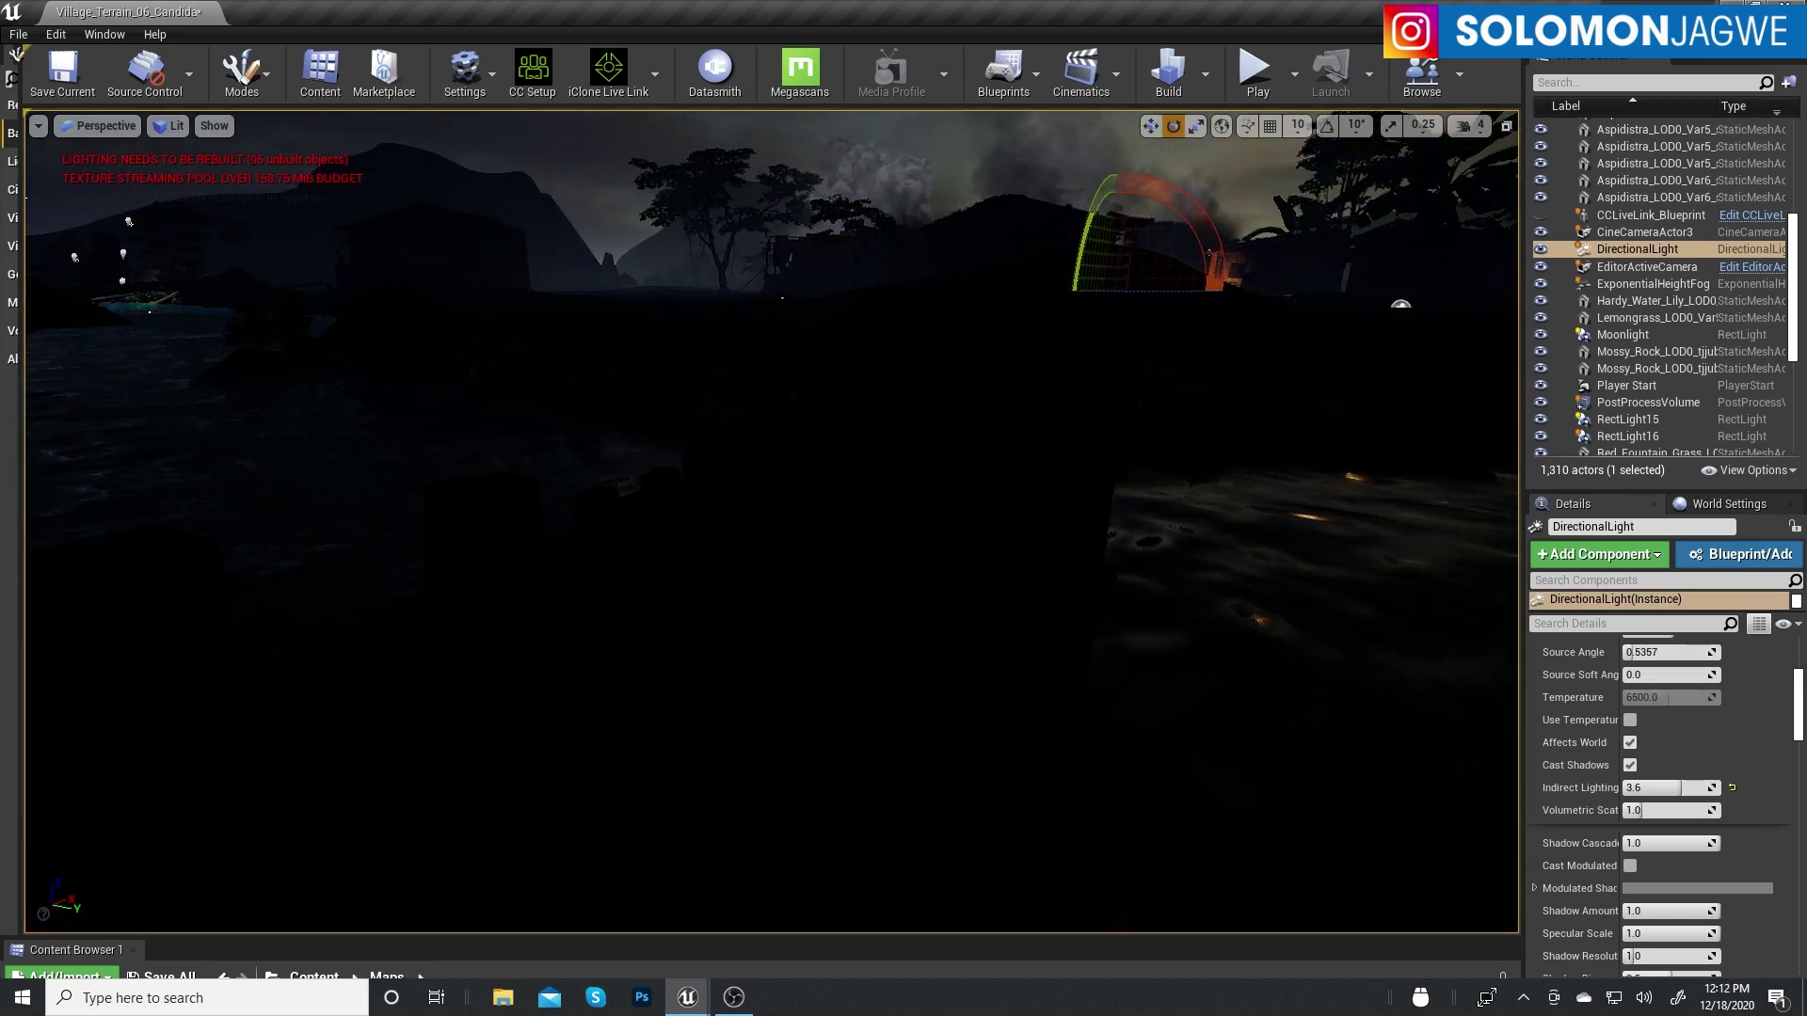
{"action": "right_click_drag", "start_coordinate": [772, 518], "coordinate": [658, 527]}
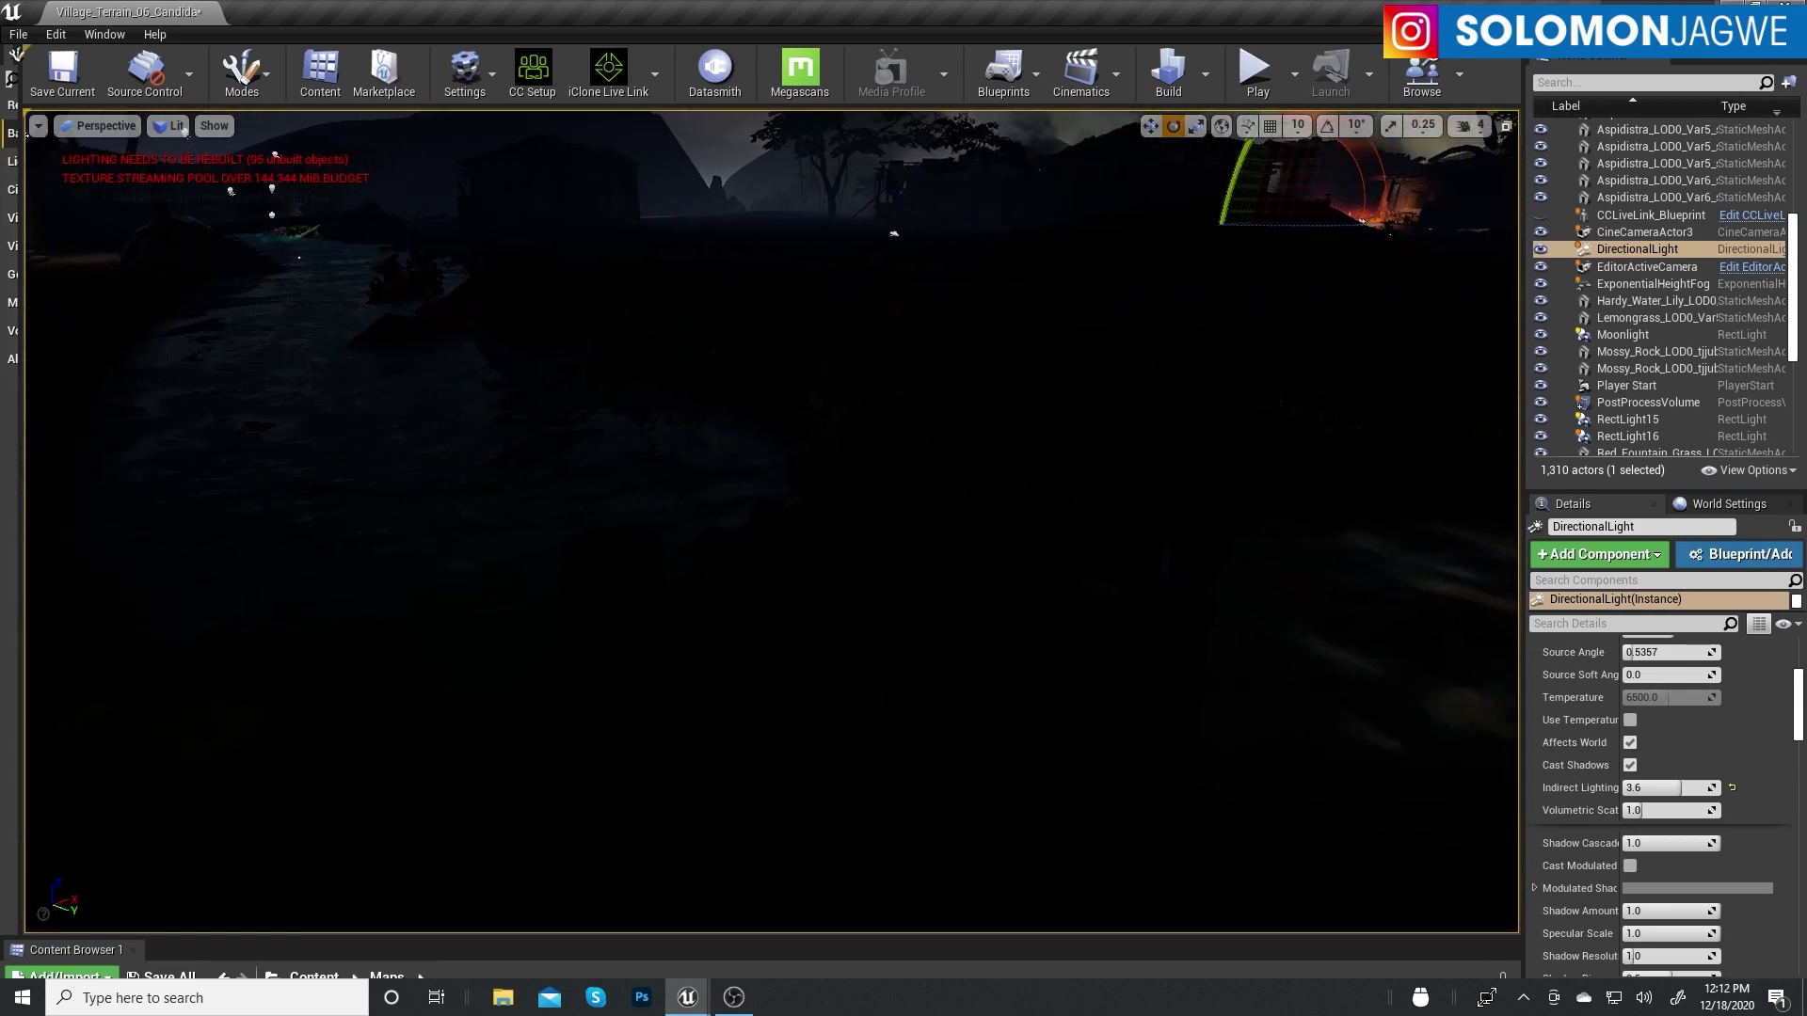
{"action": "left_click_drag", "start_coordinate": [1192, 225], "coordinate": [1195, 282]}
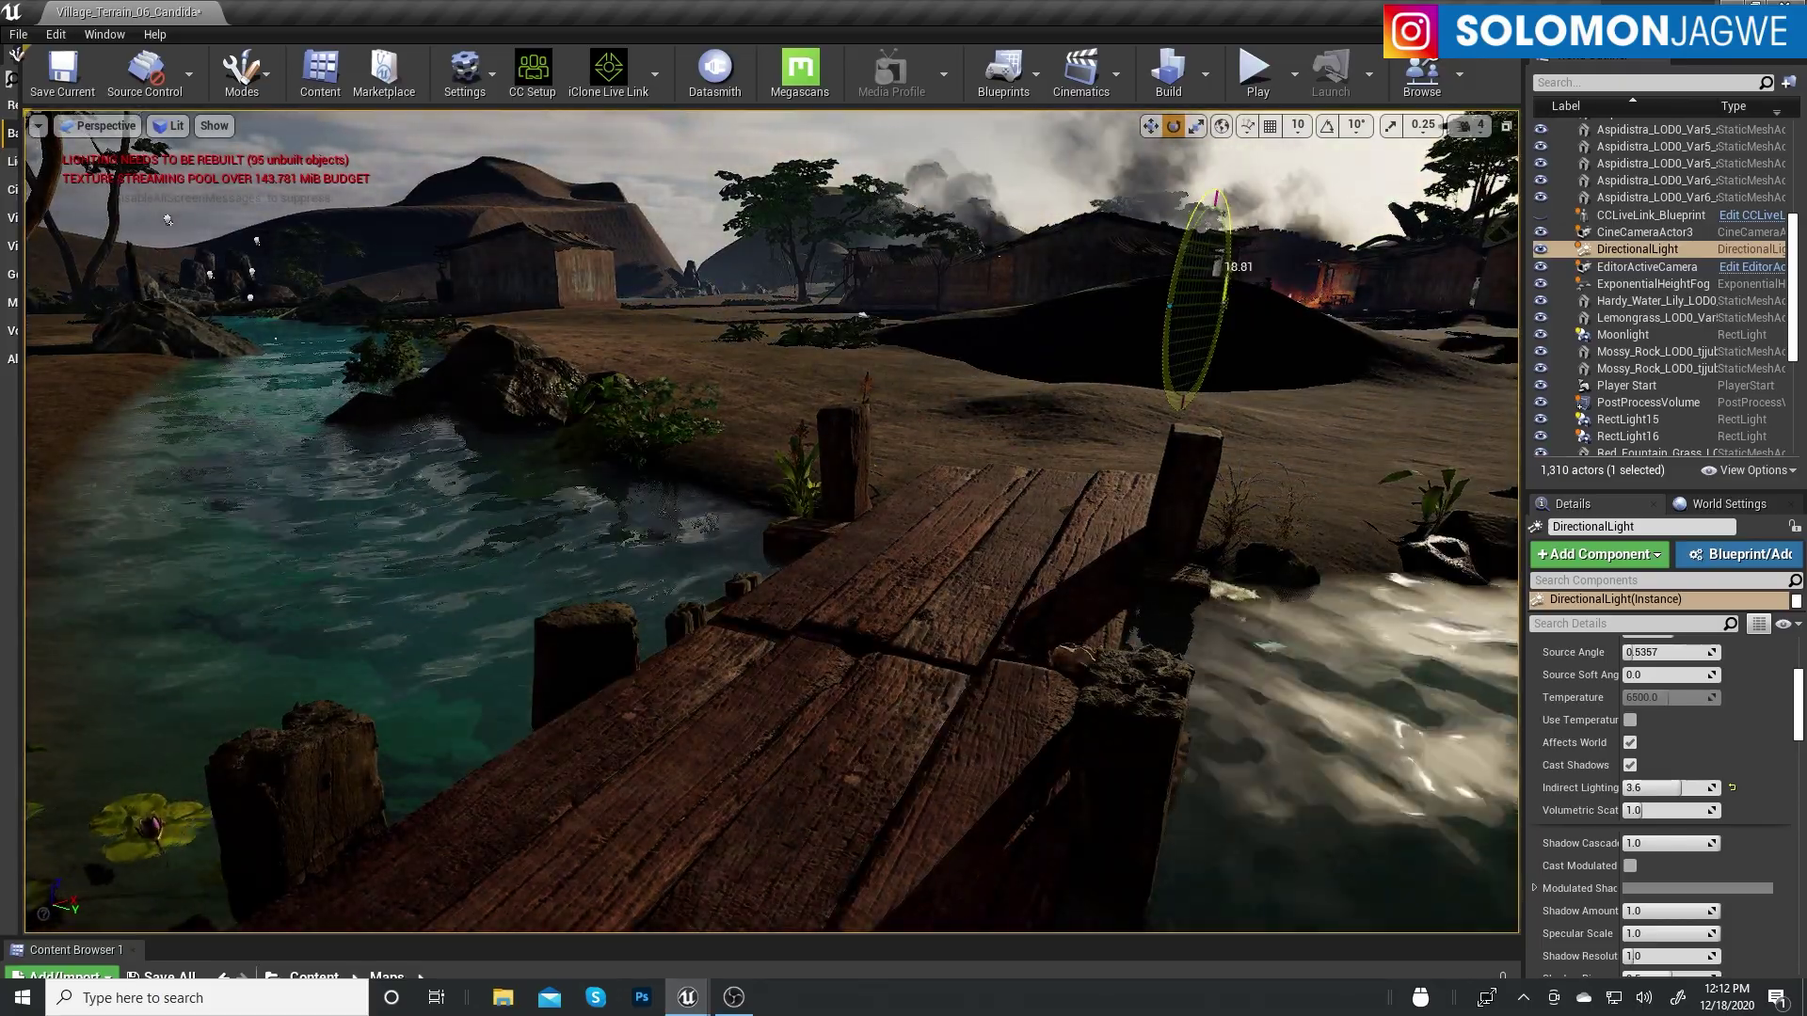
{"action": "left_click_drag", "start_coordinate": [1195, 282], "coordinate": [1195, 280]}
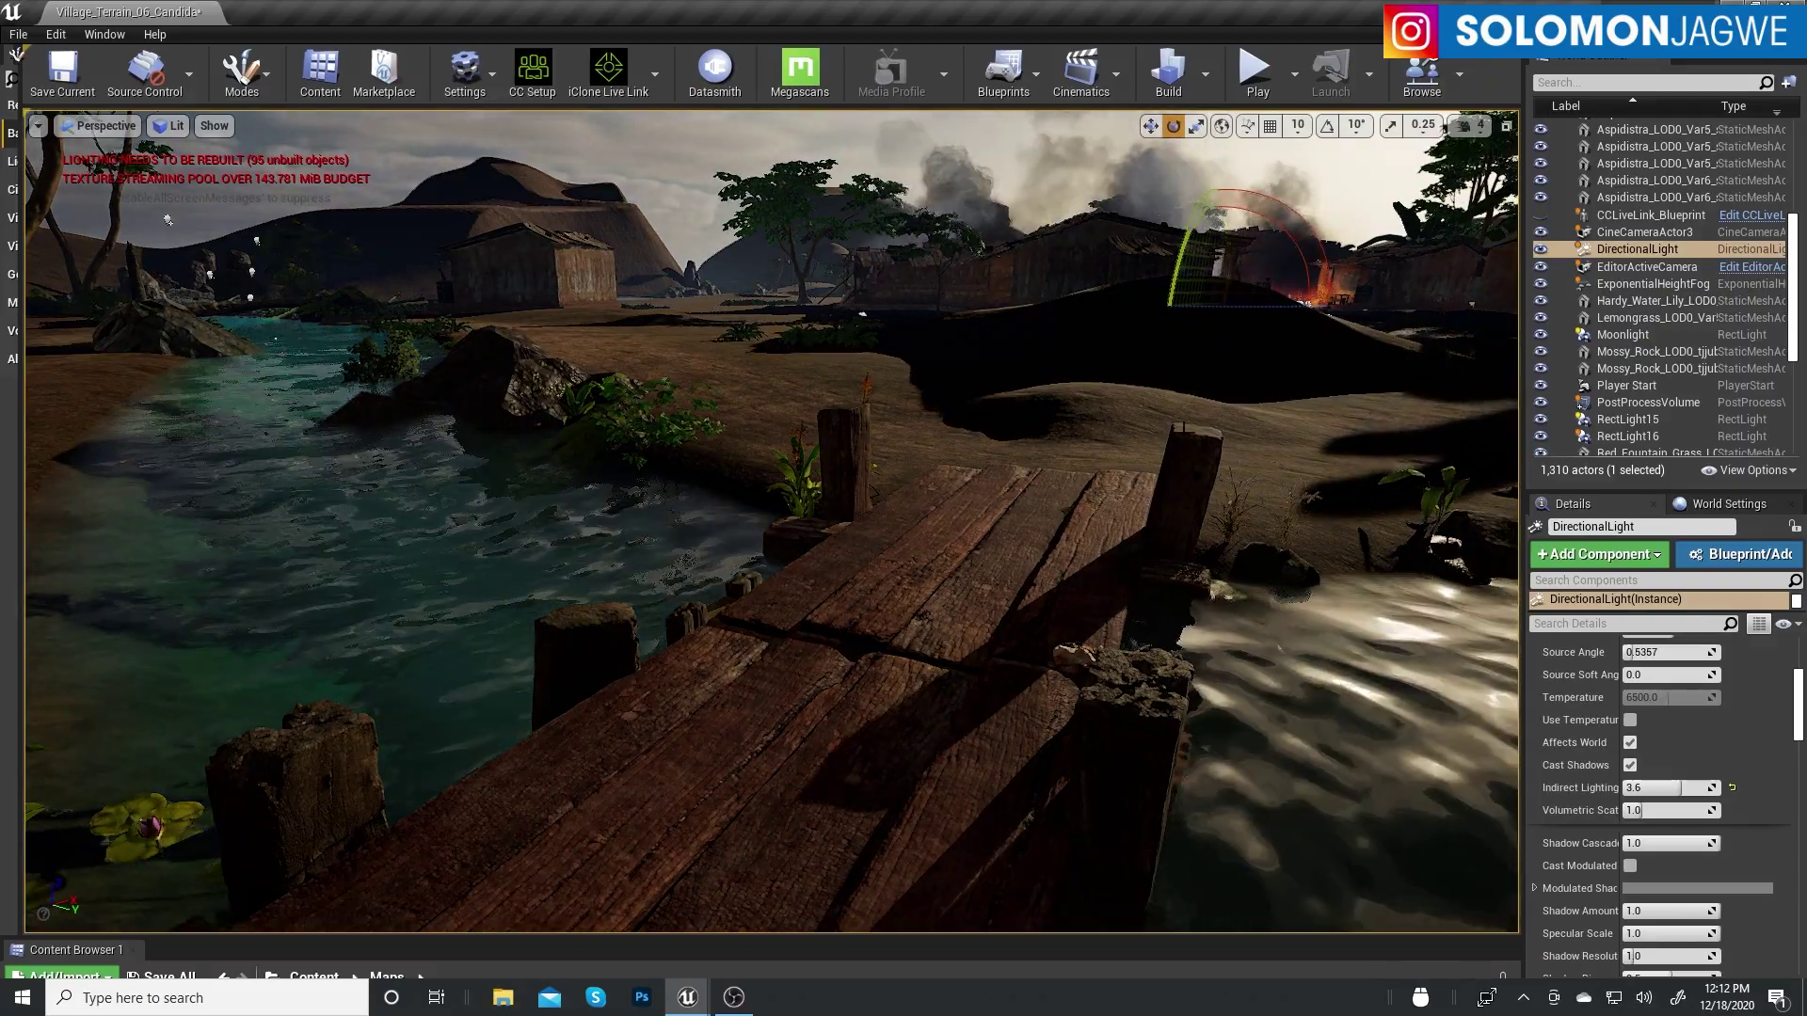
{"action": "right_click_drag", "start_coordinate": [771, 517], "coordinate": [781, 555]}
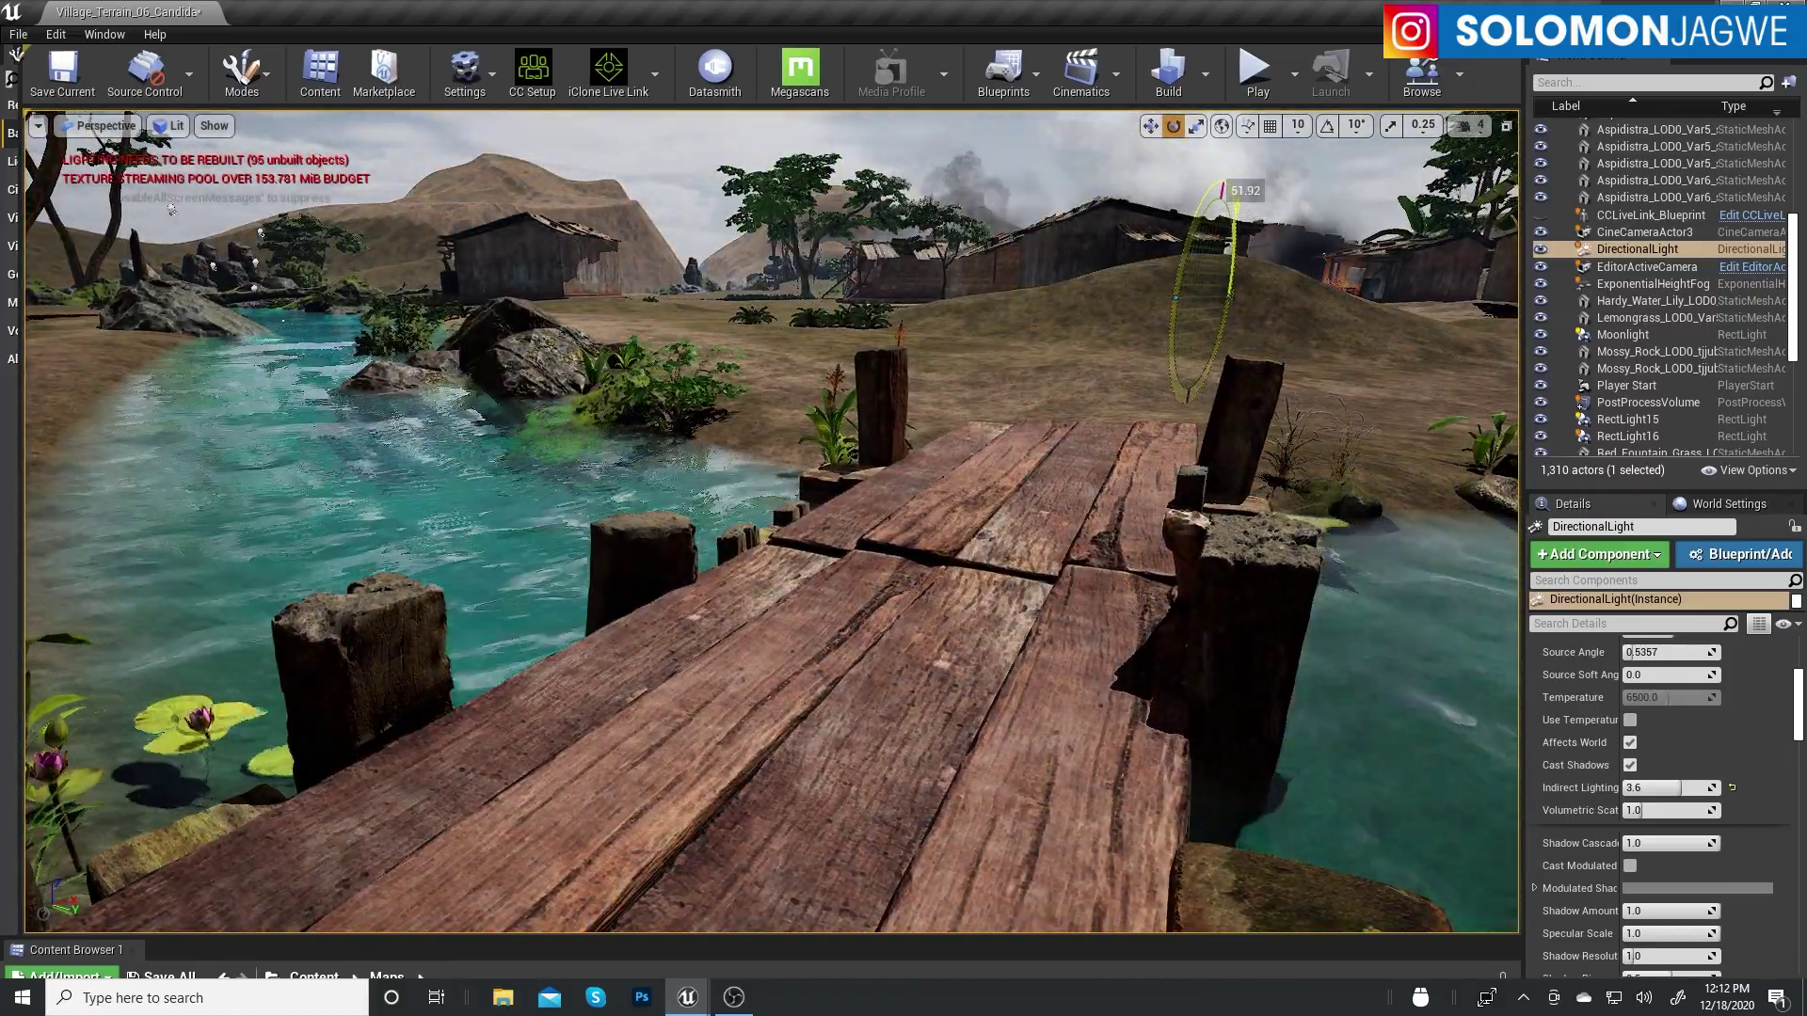
{"action": "mouse_move", "coordinate": [171, 209]}
{"action": "right_mouse_down"}
{"action": "mouse_move", "coordinate": [710, 130]}
{"action": "mouse_move", "coordinate": [527, 167]}
{"action": "mouse_move", "coordinate": [467, 120]}
{"action": "mouse_move", "coordinate": [468, 150]}
{"action": "mouse_move", "coordinate": [447, 130]}
{"action": "mouse_move", "coordinate": [1144, 469]}
{"action": "right_mouse_up"}
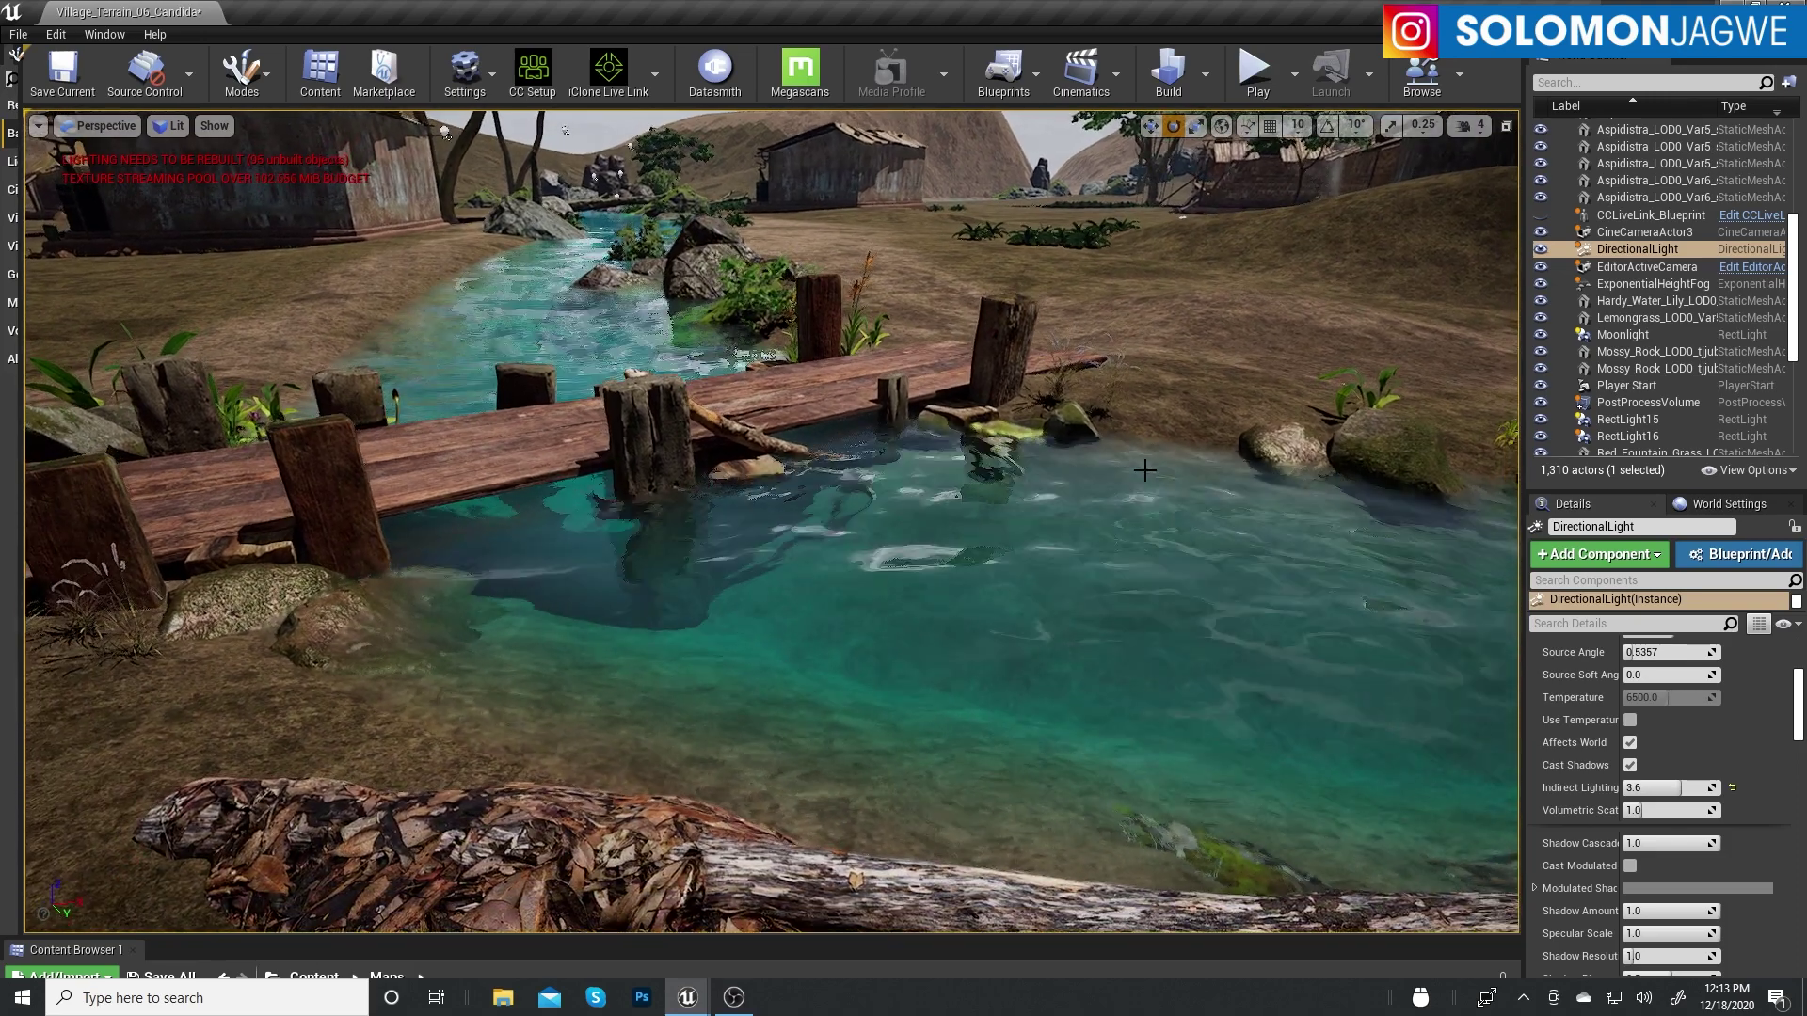
Bring back the asset browser and browse the 3D_Plants folders to the Hardy_Water_Lily folder
{"action": "mouse_move", "coordinate": [686, 1005]}
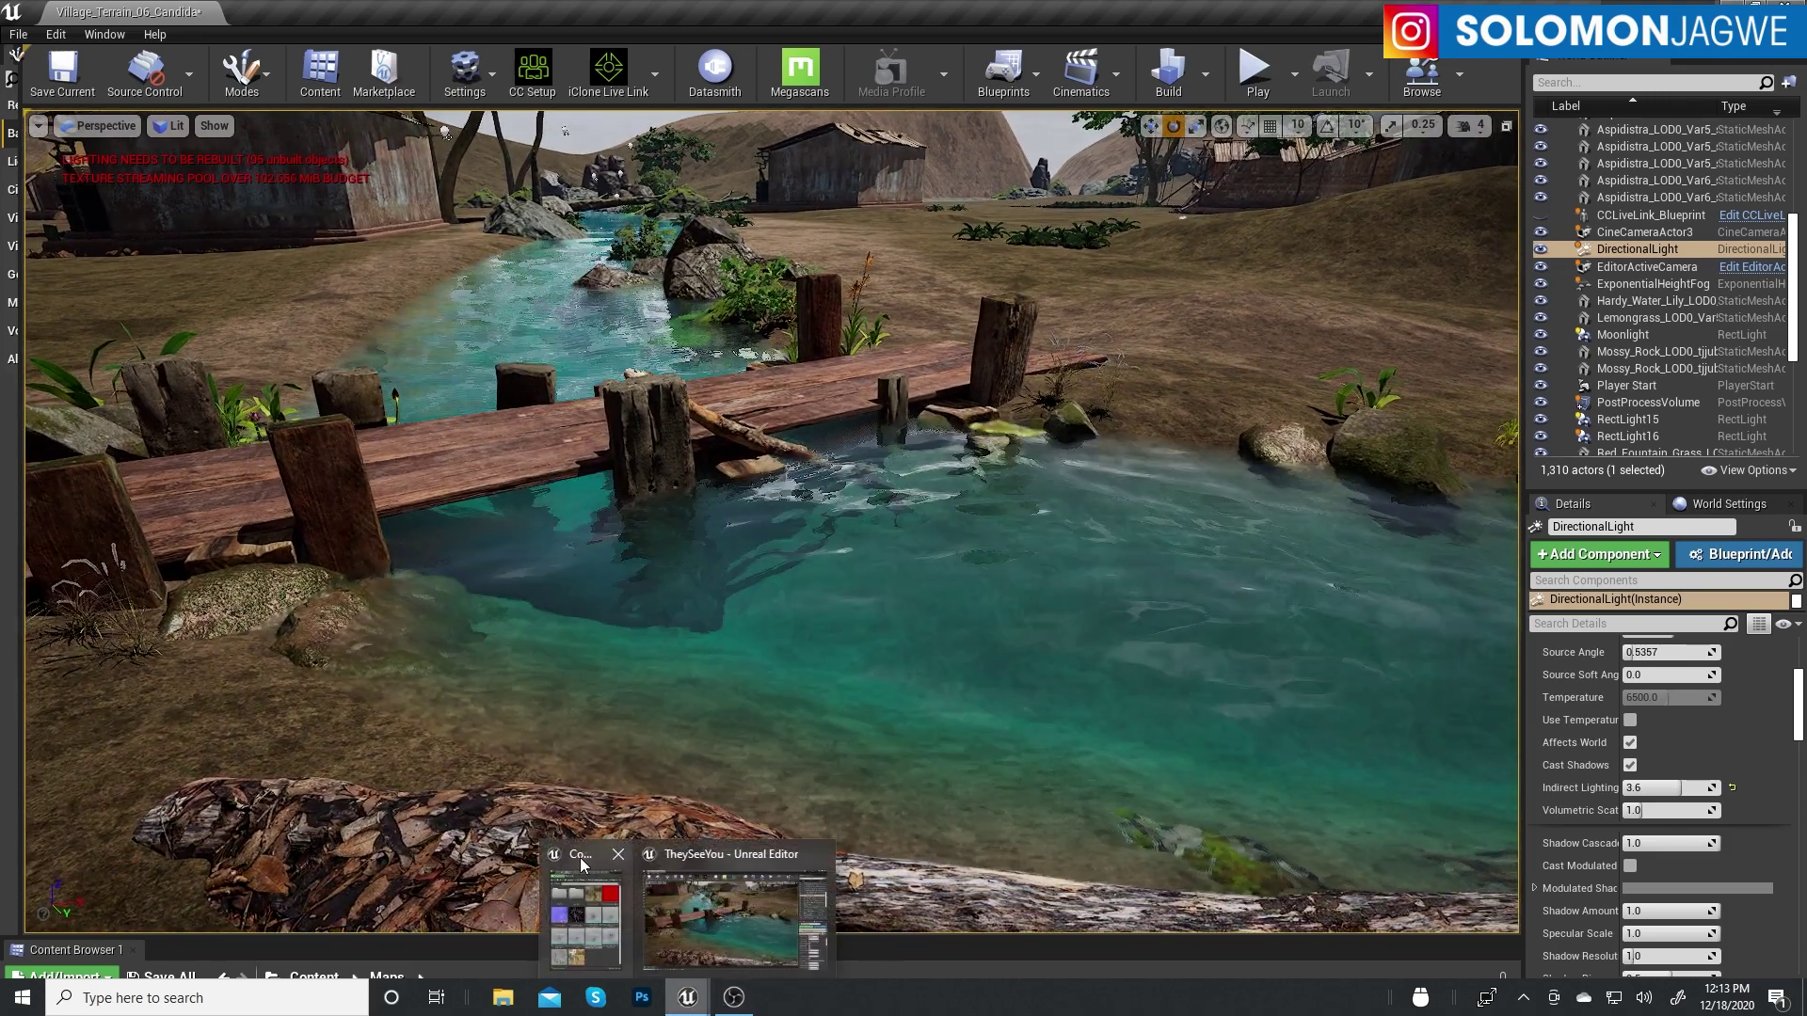
{"action": "left_click", "coordinate": [584, 854]}
{"action": "left_click", "coordinate": [301, 237]}
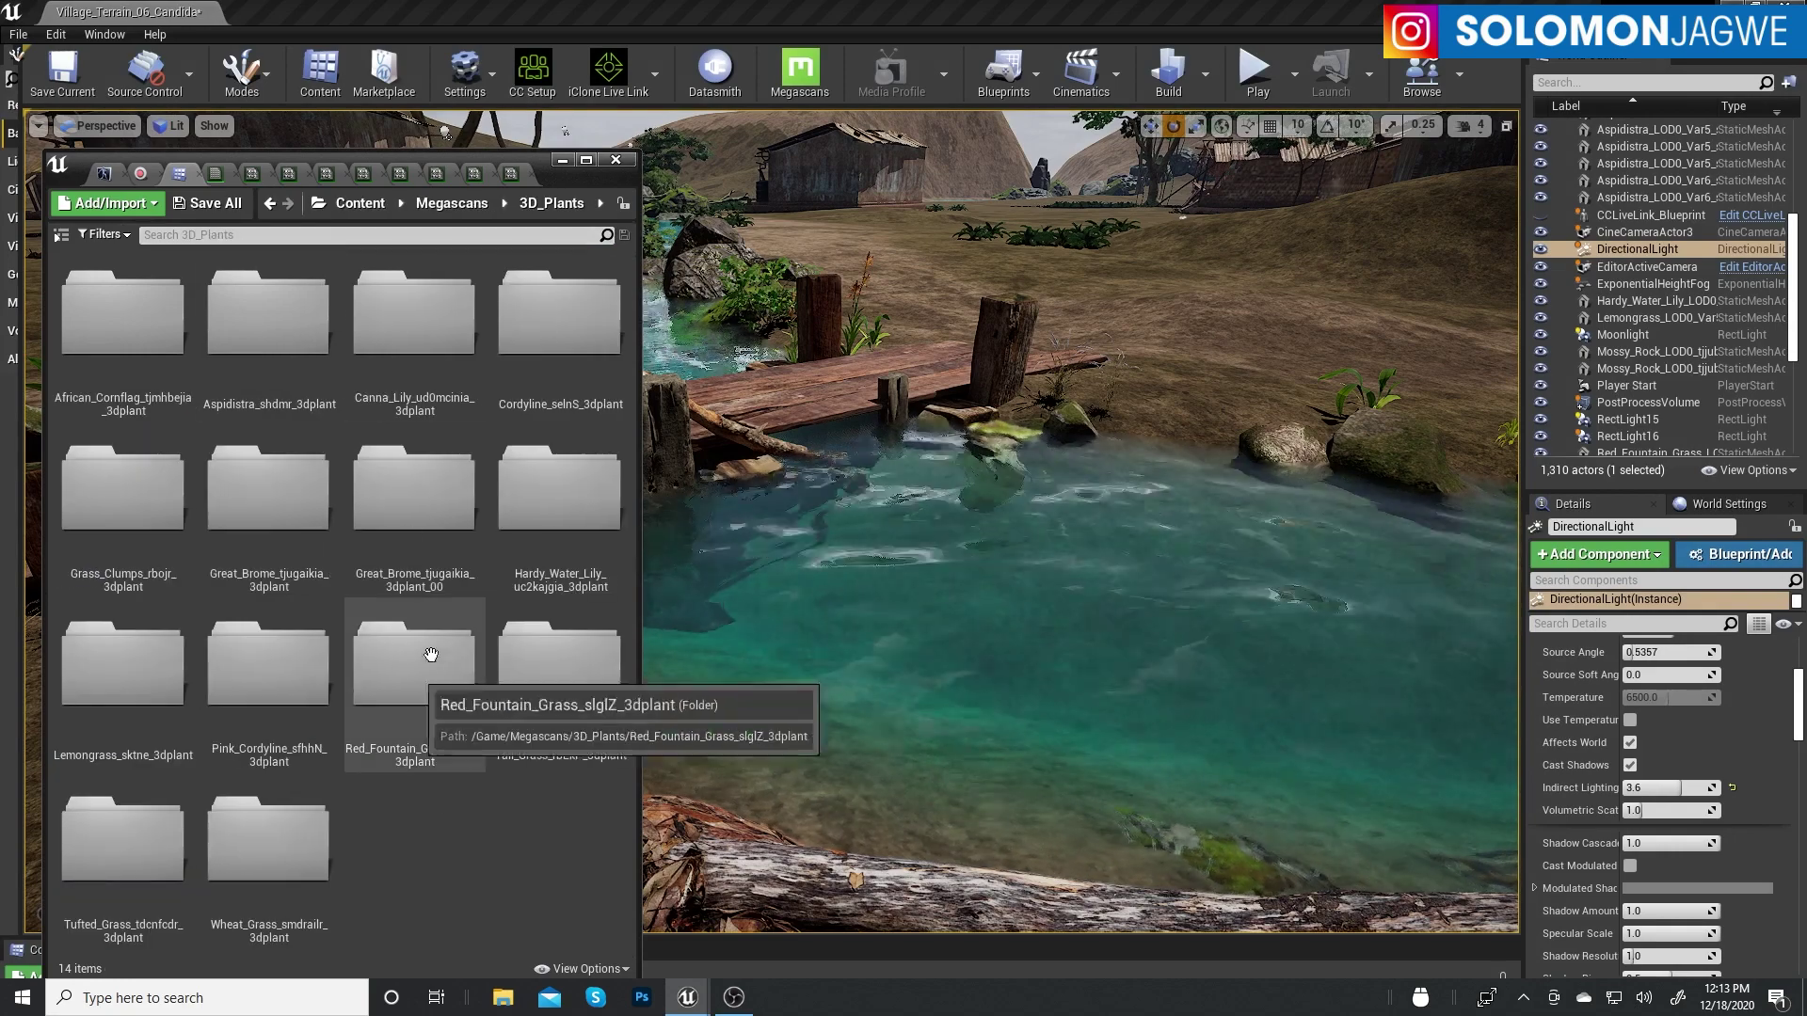
{"action": "double_click", "coordinate": [583, 680]}
{"action": "left_click", "coordinate": [341, 236]}
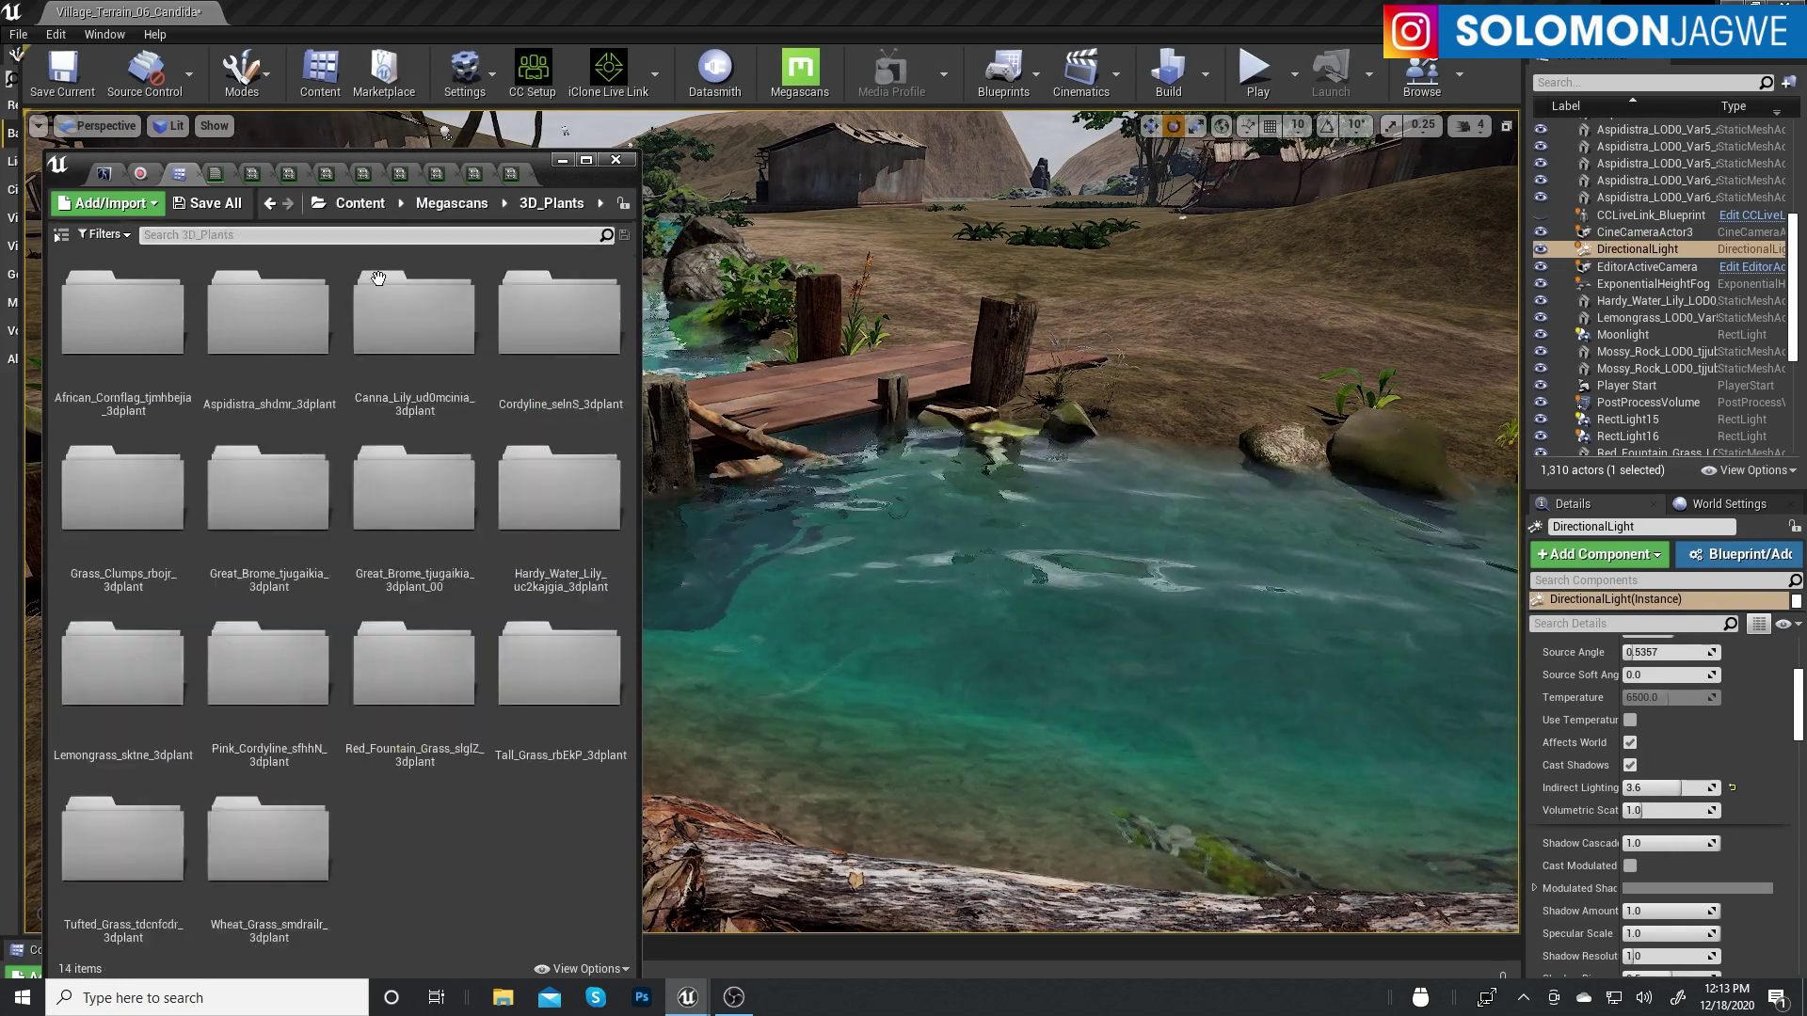
{"action": "double_click", "coordinate": [122, 701]}
{"action": "left_click", "coordinate": [341, 236]}
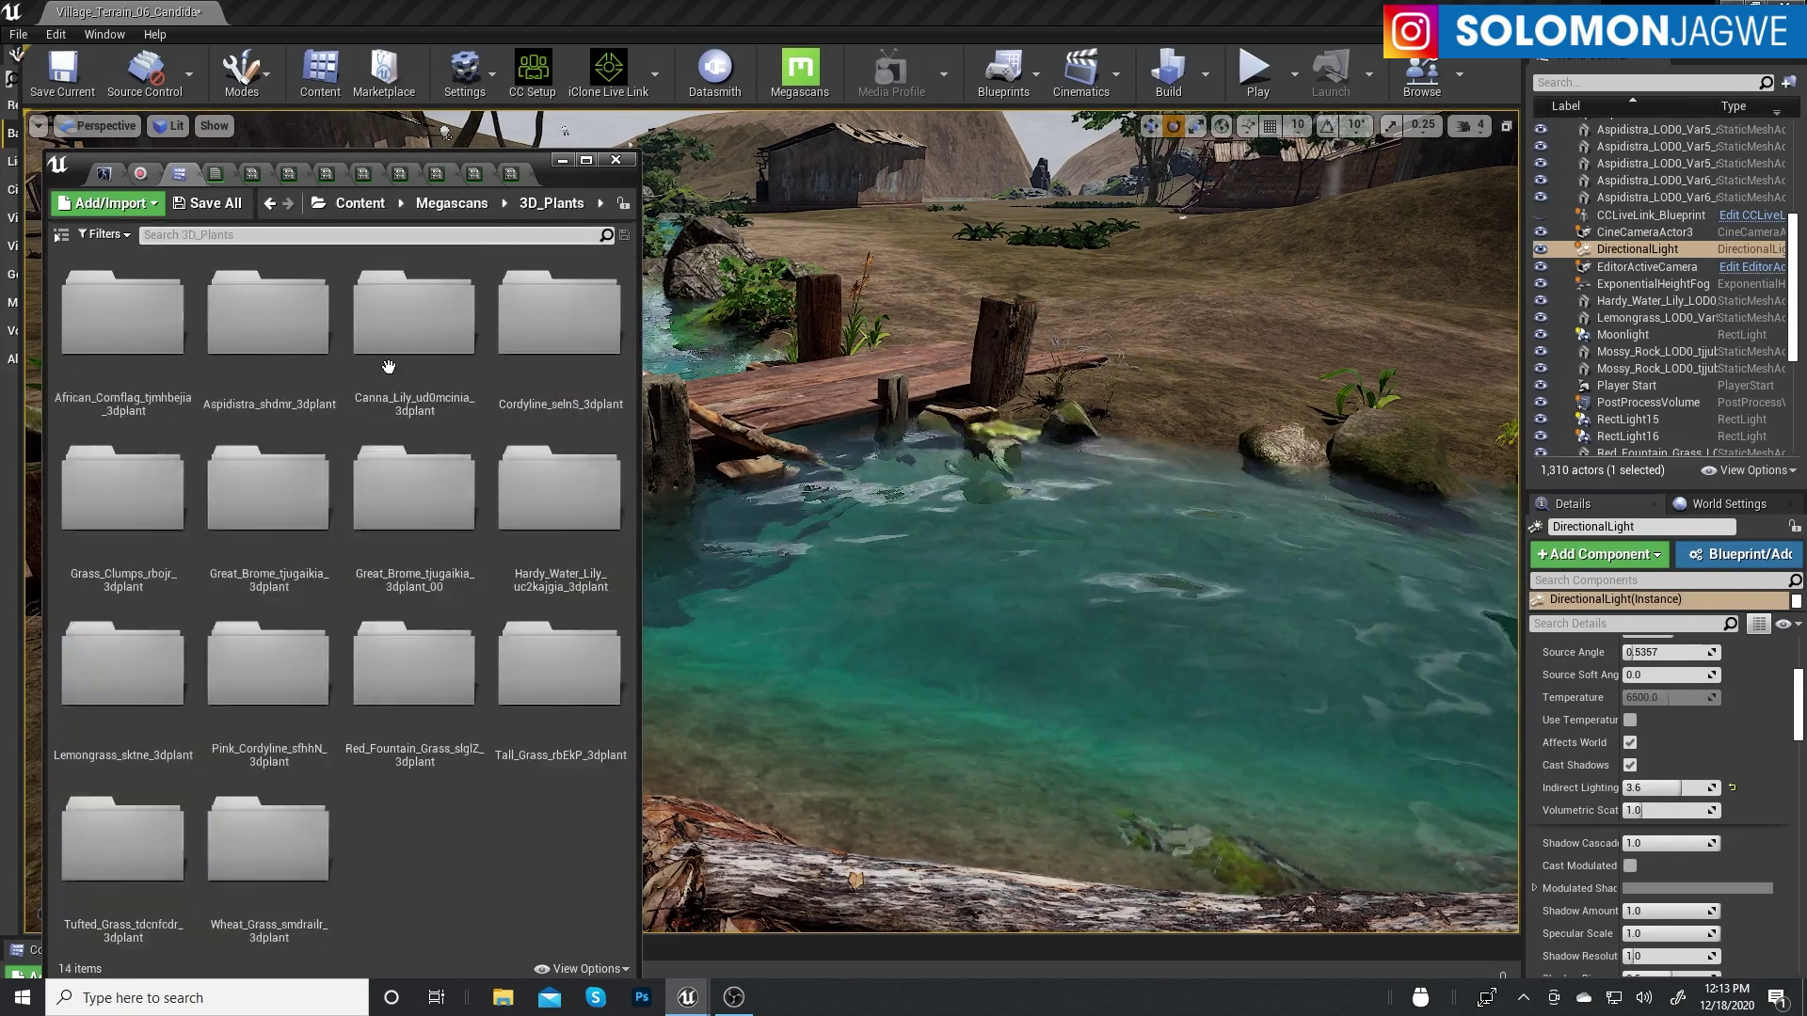
{"action": "double_click", "coordinate": [569, 508]}
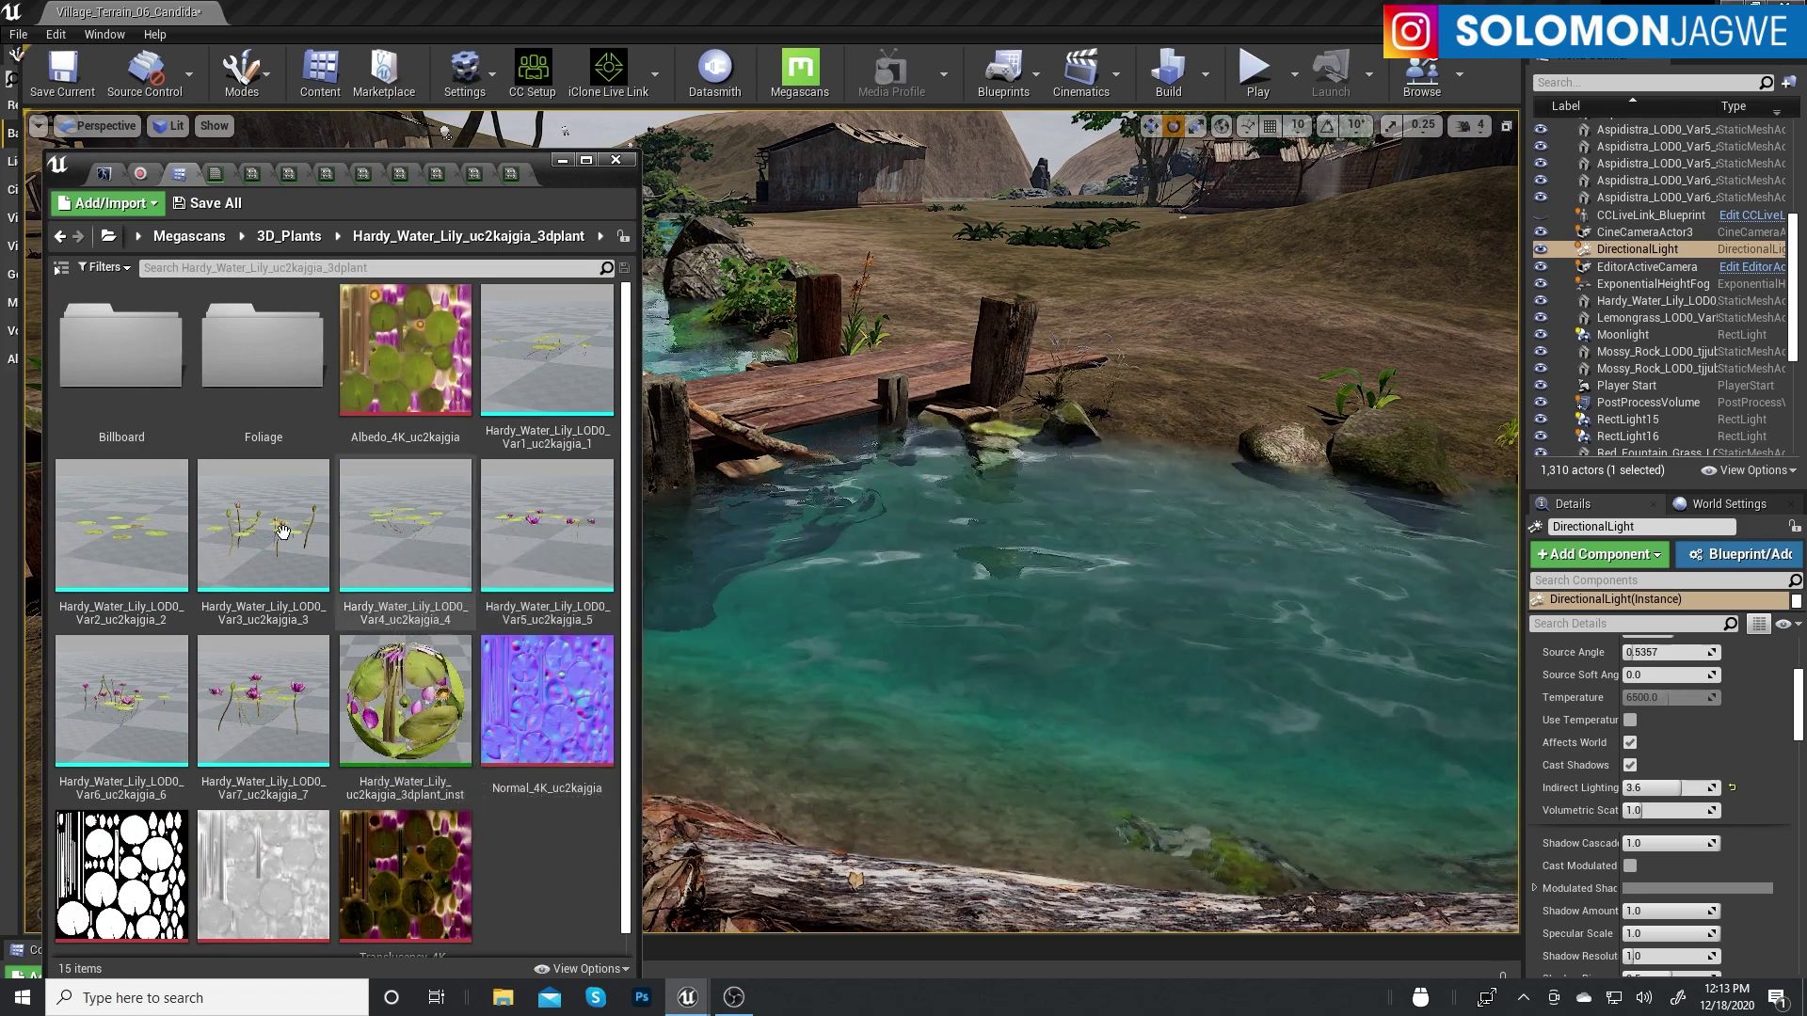
Place the Var3 water lily in the river and move it toward the near bank
{"action": "left_click_drag", "start_coordinate": [264, 527], "coordinate": [828, 743]}
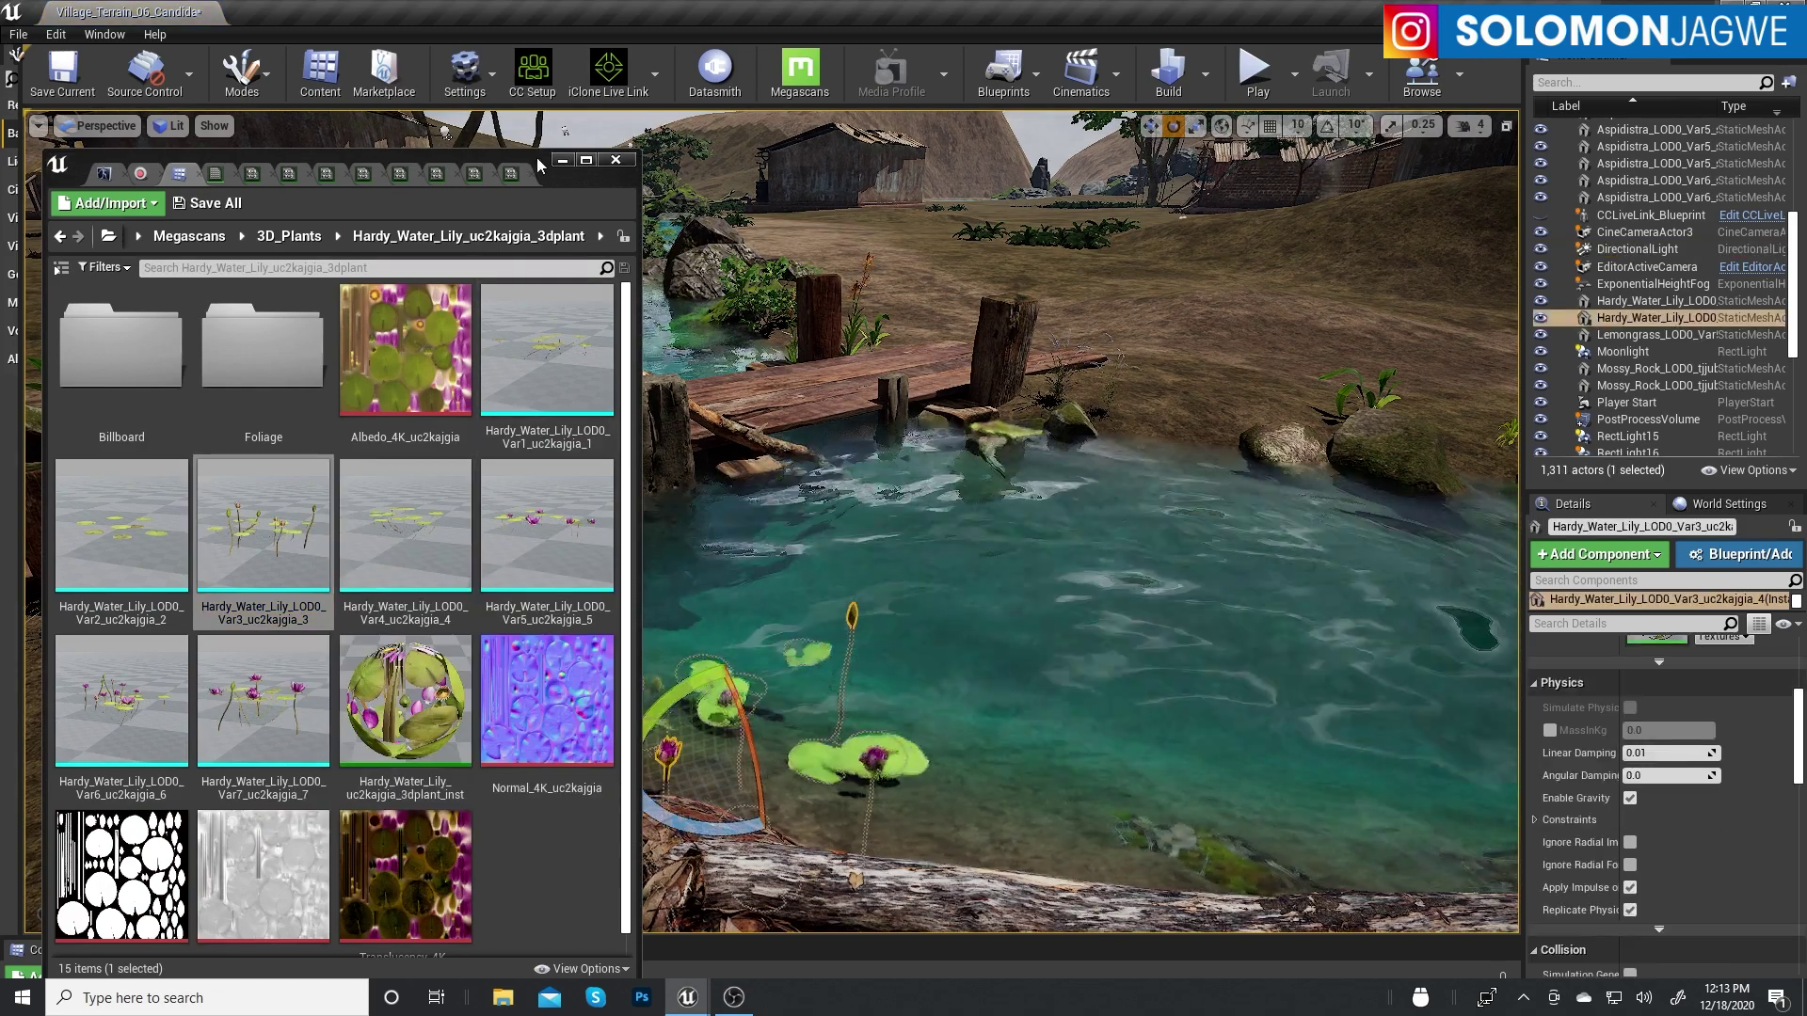
{"action": "left_click_drag", "start_coordinate": [439, 193], "coordinate": [1552, 236]}
{"action": "left_click_drag", "start_coordinate": [758, 758], "coordinate": [487, 641]}
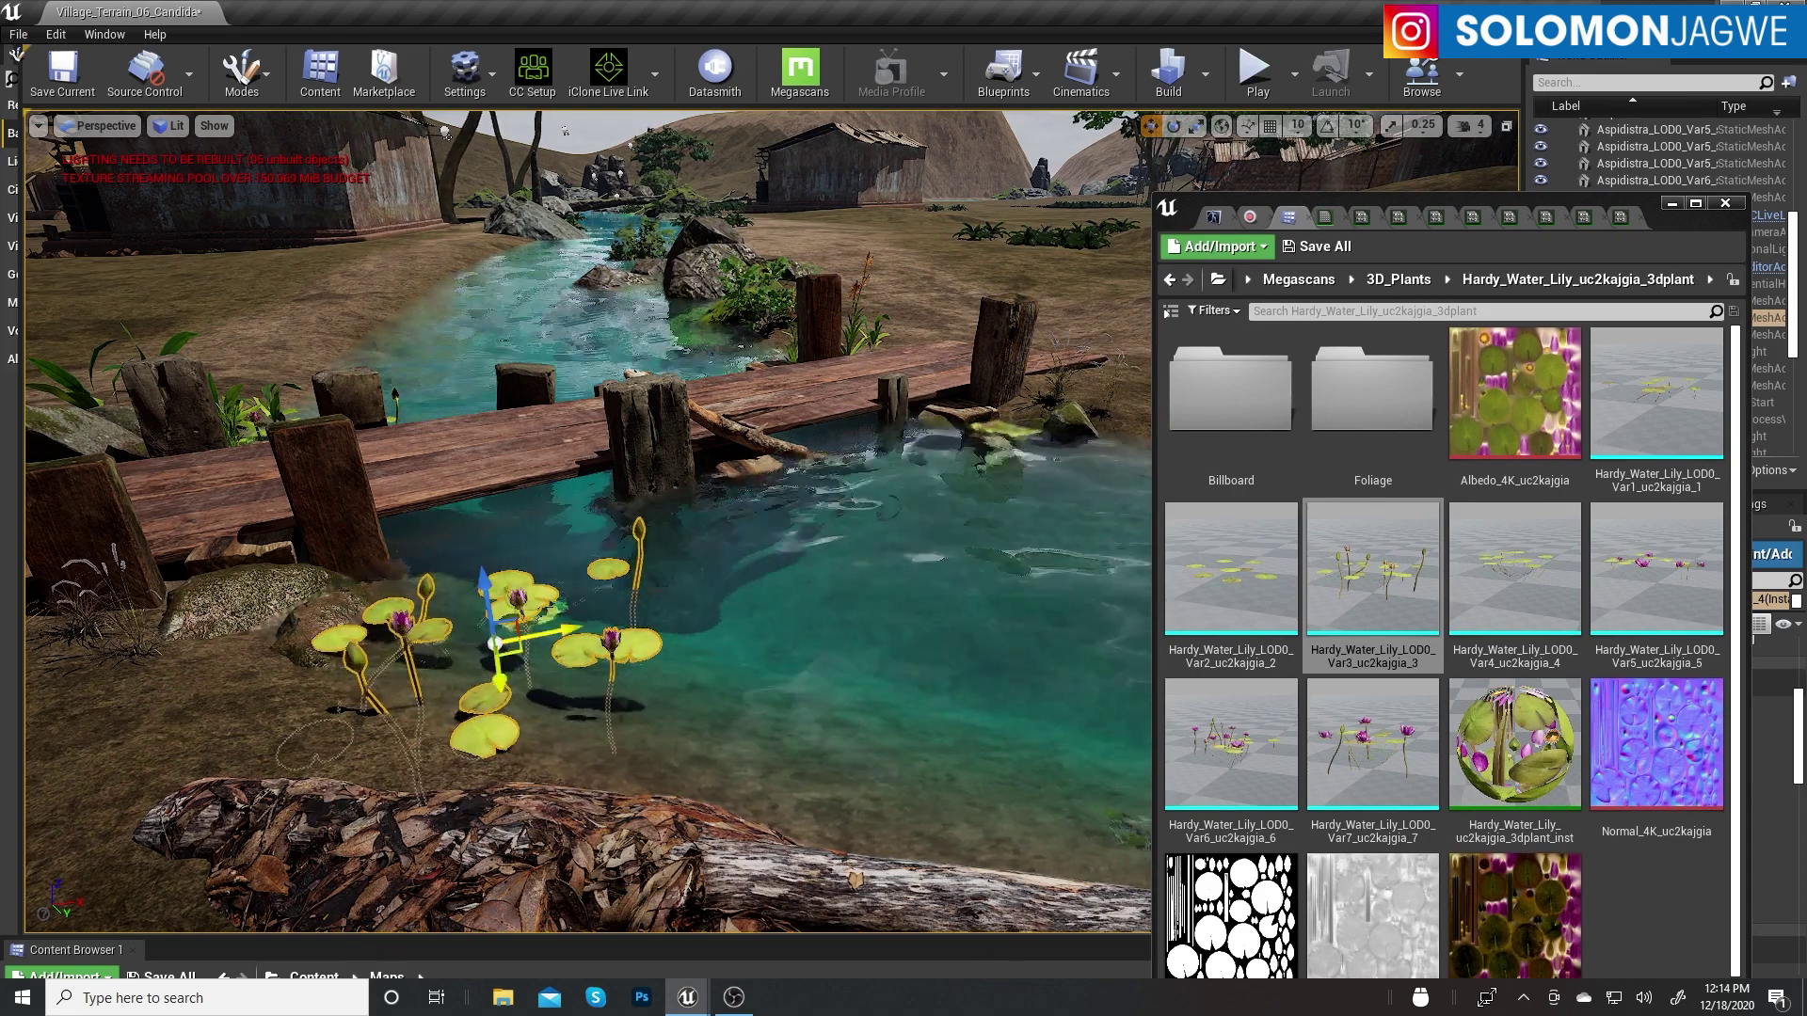
{"action": "left_click_drag", "start_coordinate": [498, 647], "coordinate": [522, 624]}
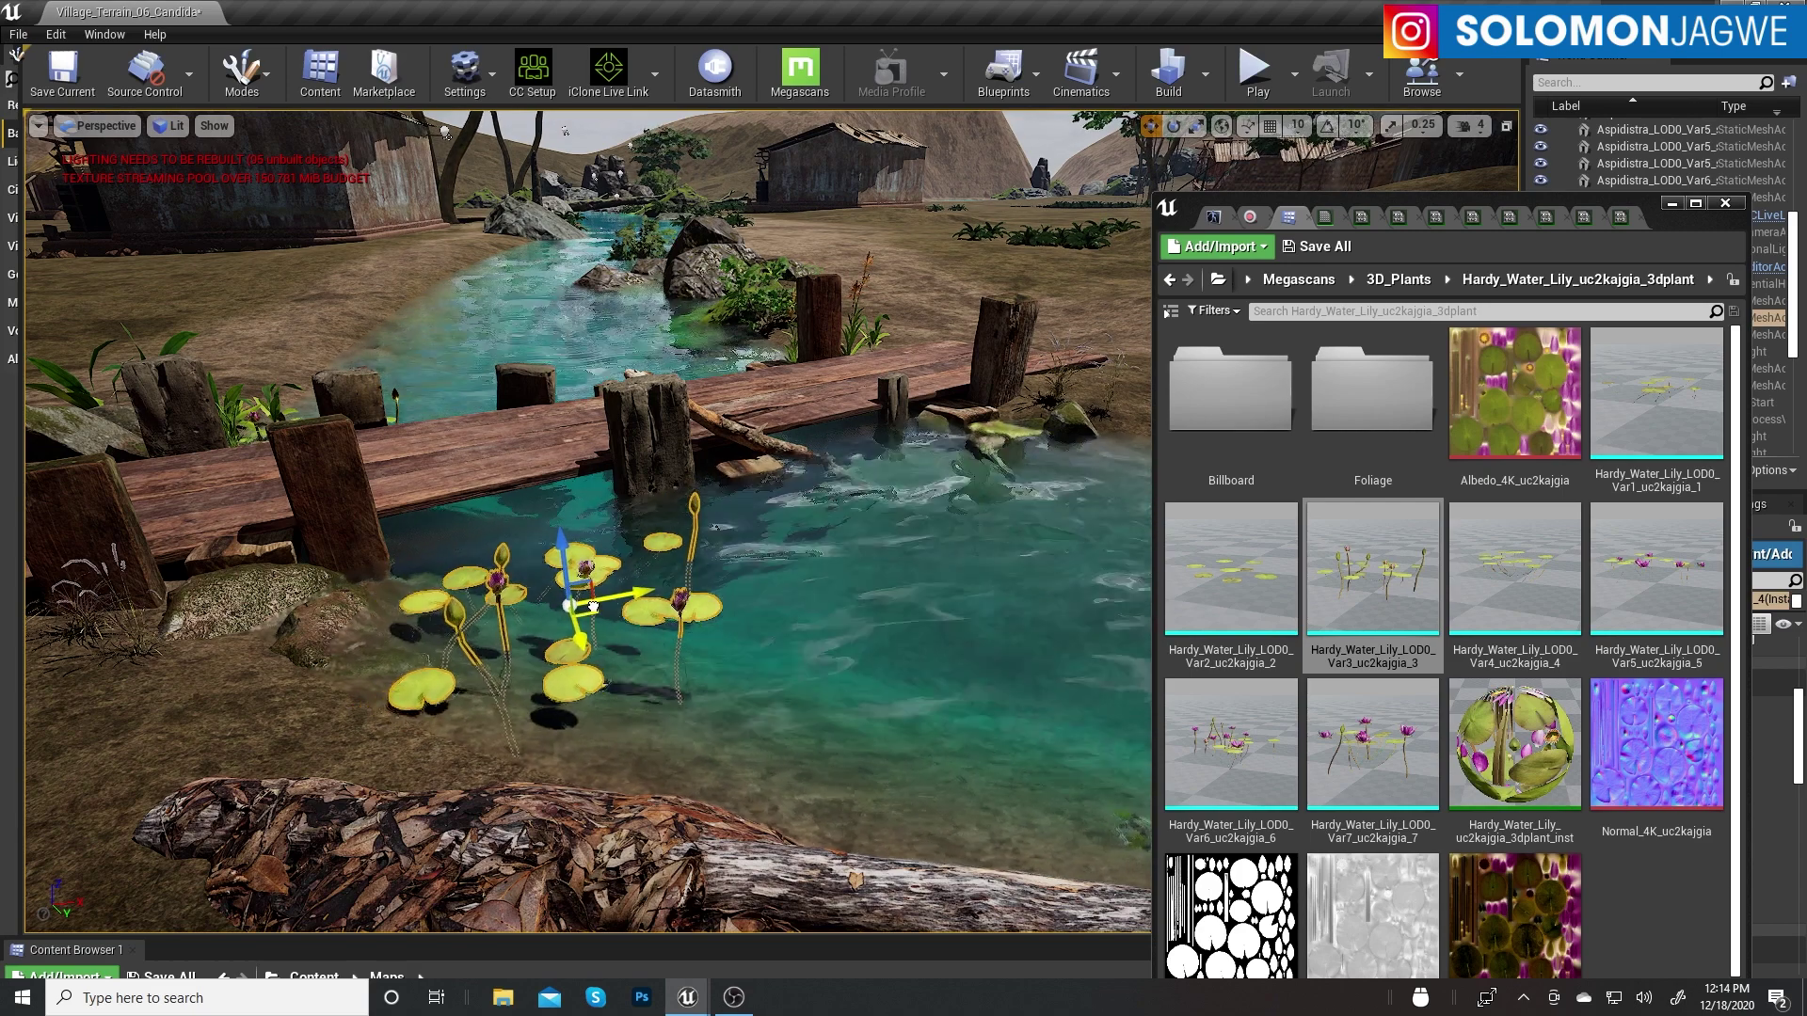
Place a Grass_Clumps mesh and a Great Brome grass on the near bank
{"action": "left_click", "coordinate": [1399, 280]}
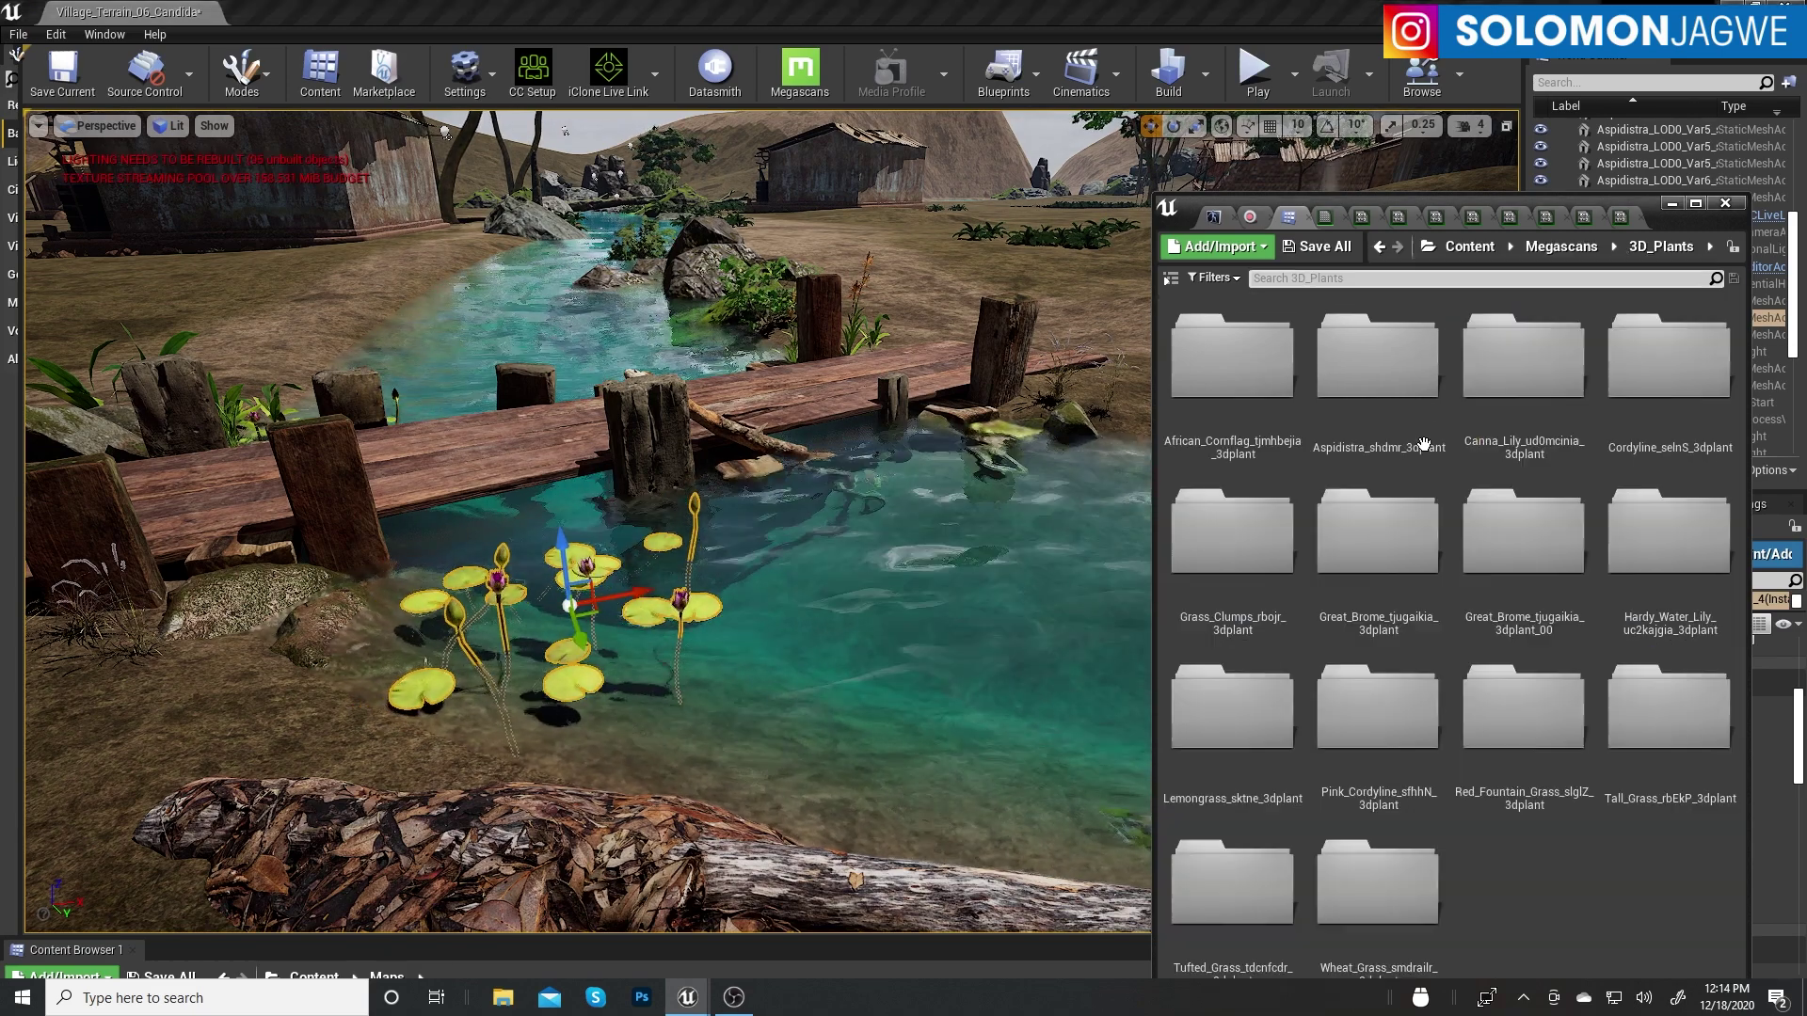
{"action": "double_click", "coordinate": [1232, 558]}
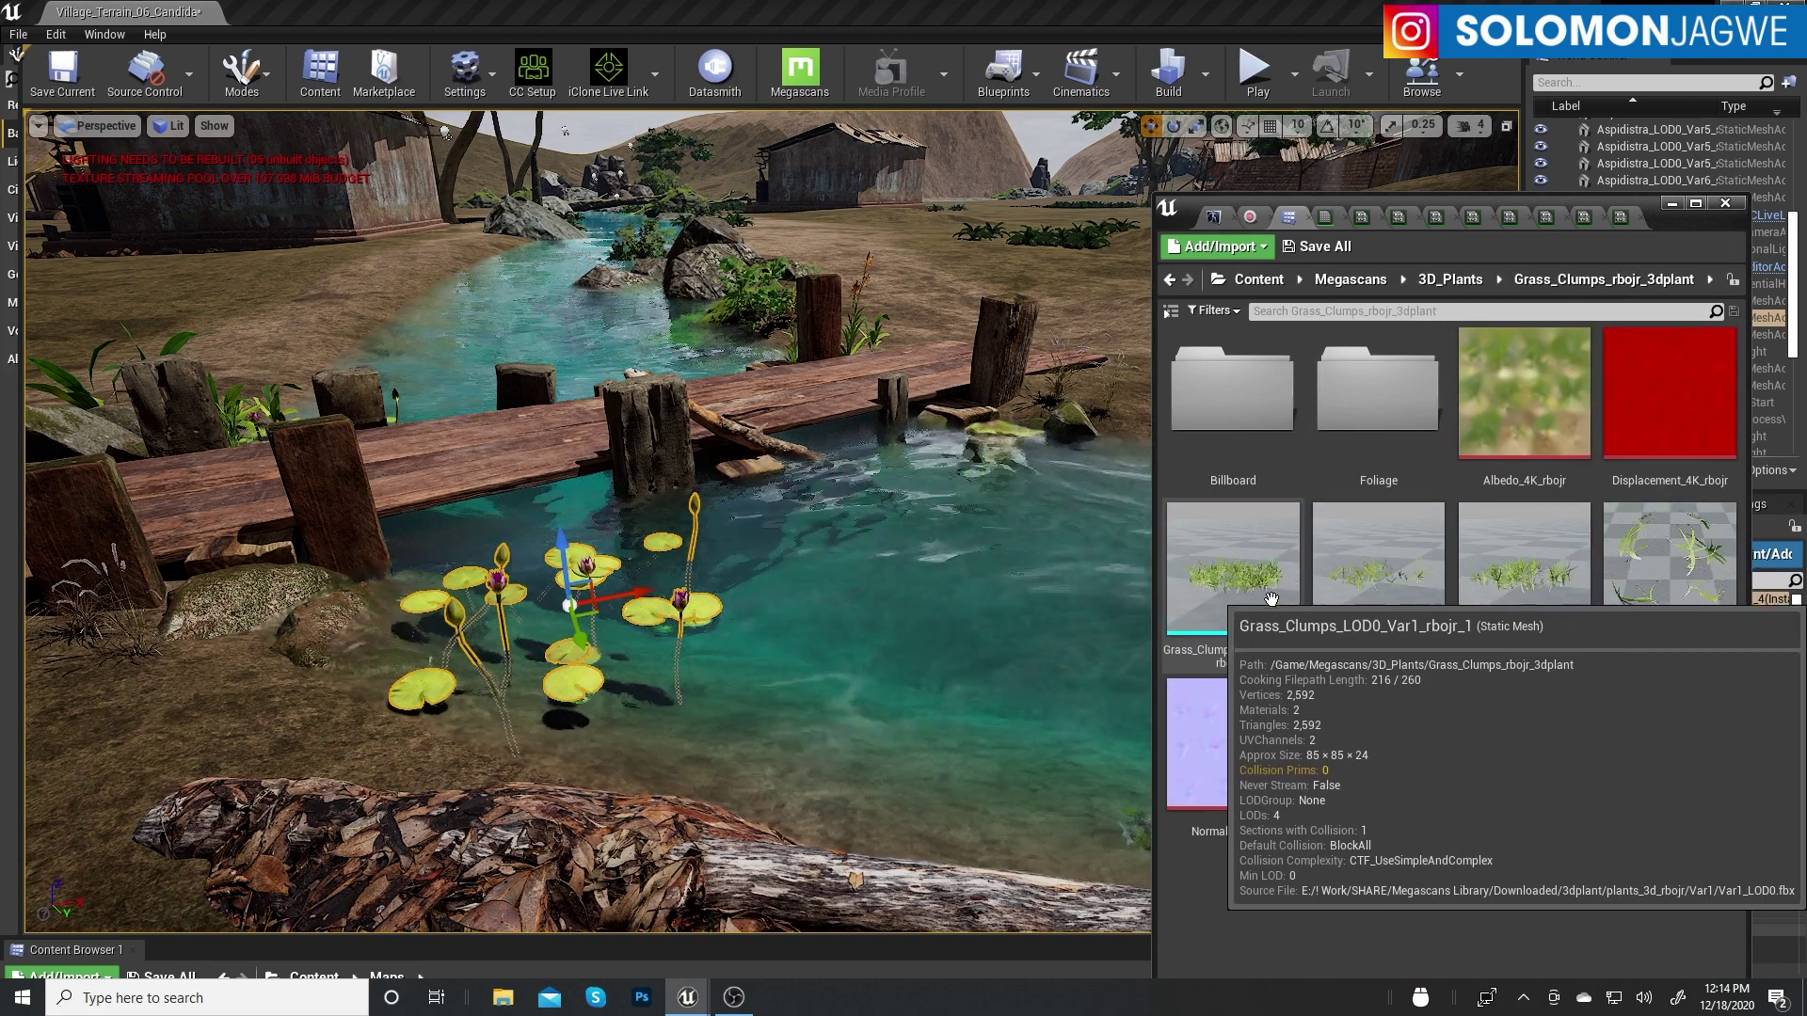
{"action": "left_click_drag", "start_coordinate": [1232, 558], "coordinate": [183, 677]}
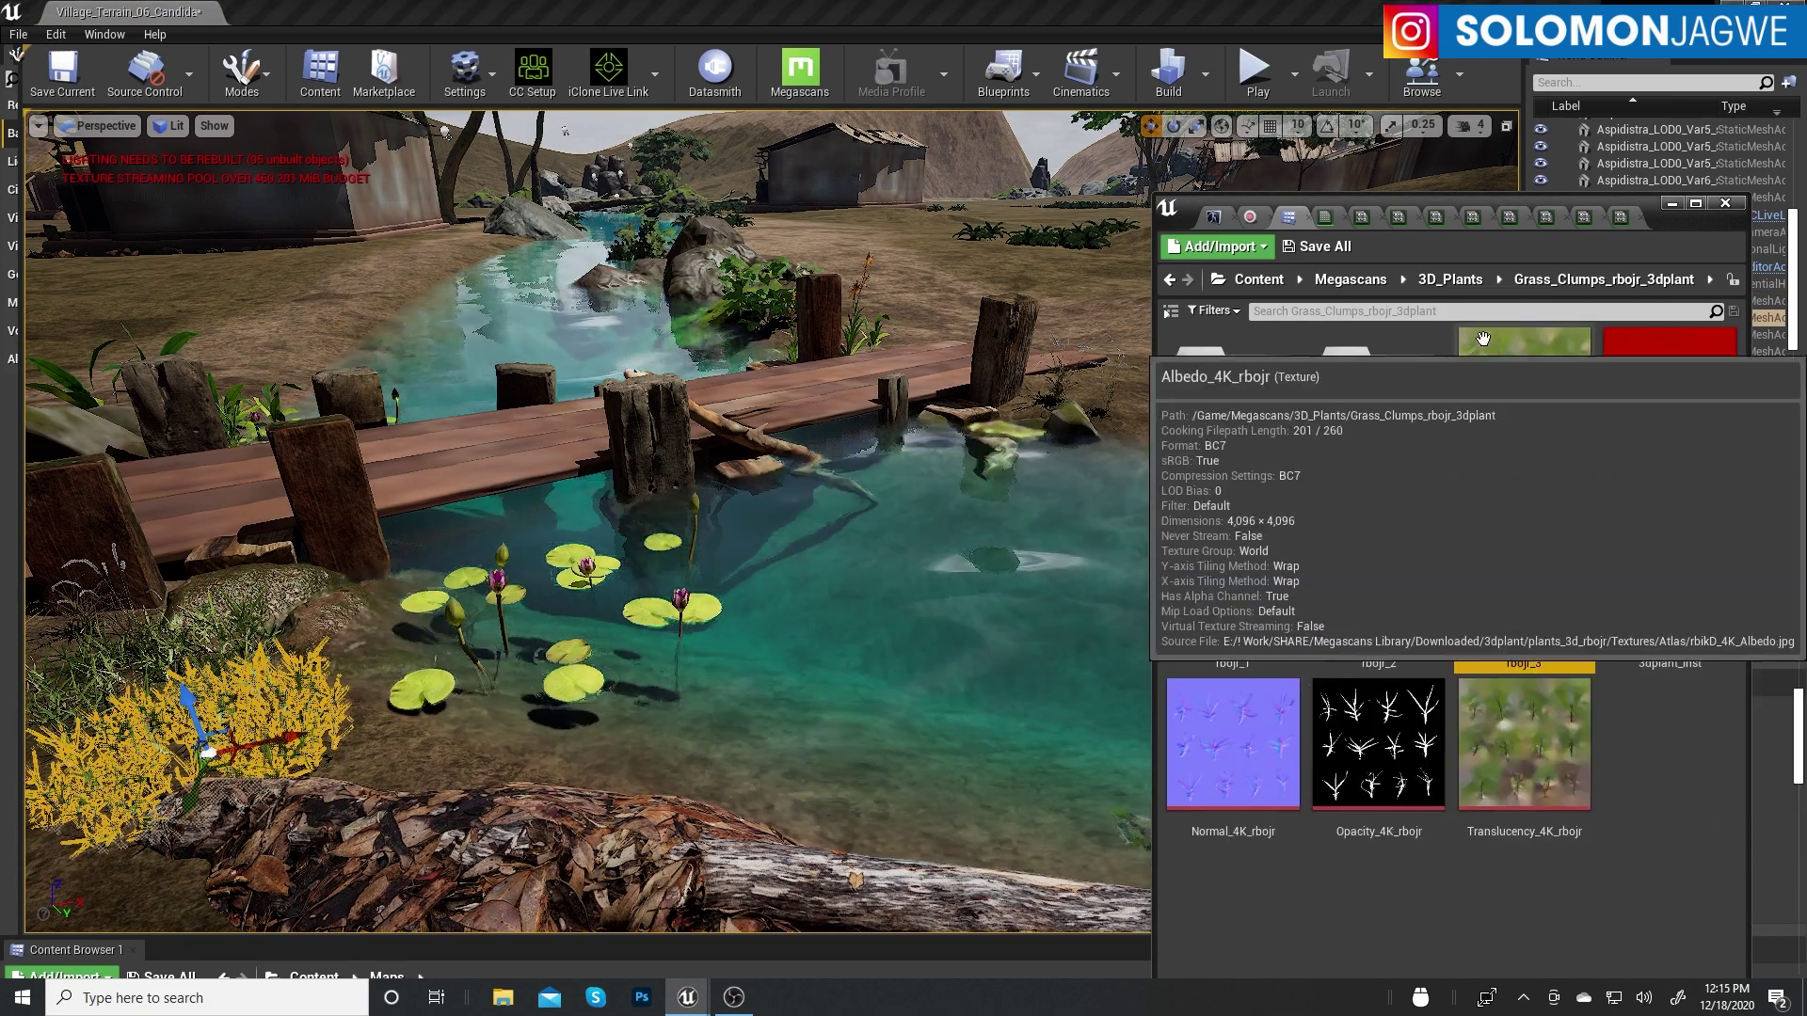
{"action": "key", "text": "alt+Left"}
{"action": "double_click", "coordinate": [1558, 544]}
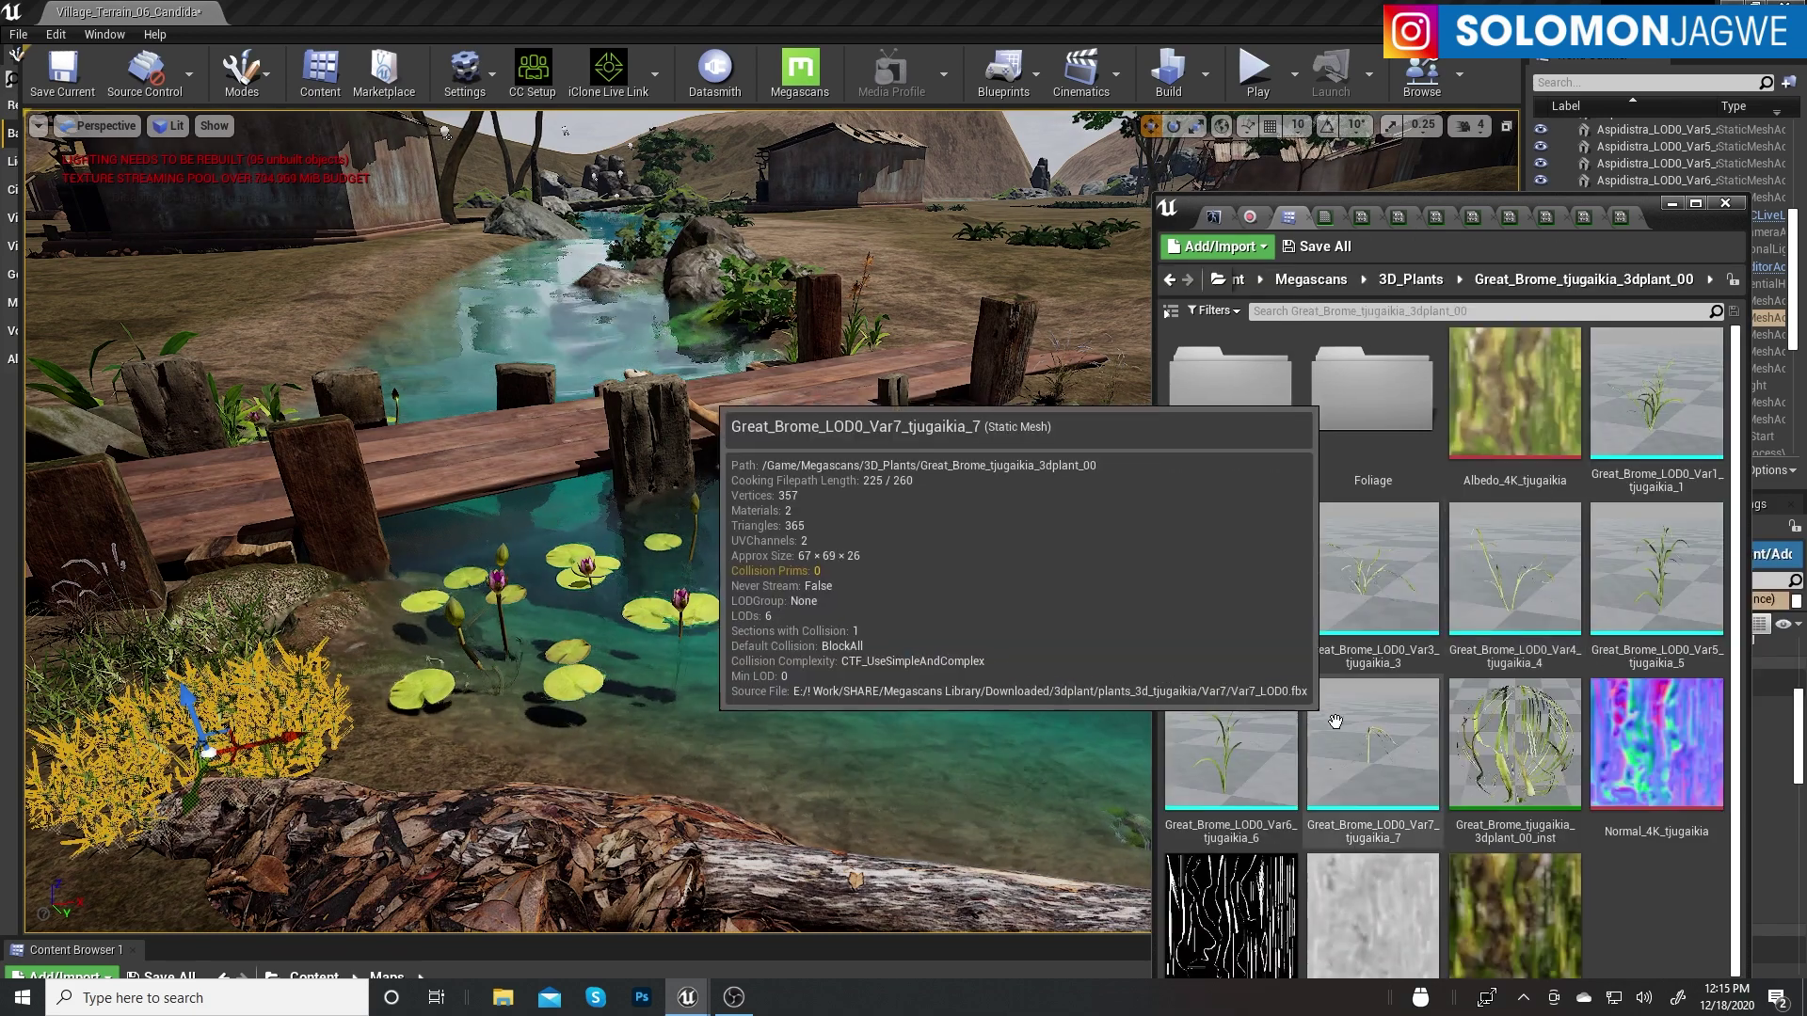
{"action": "left_click_drag", "start_coordinate": [1656, 395], "coordinate": [365, 679]}
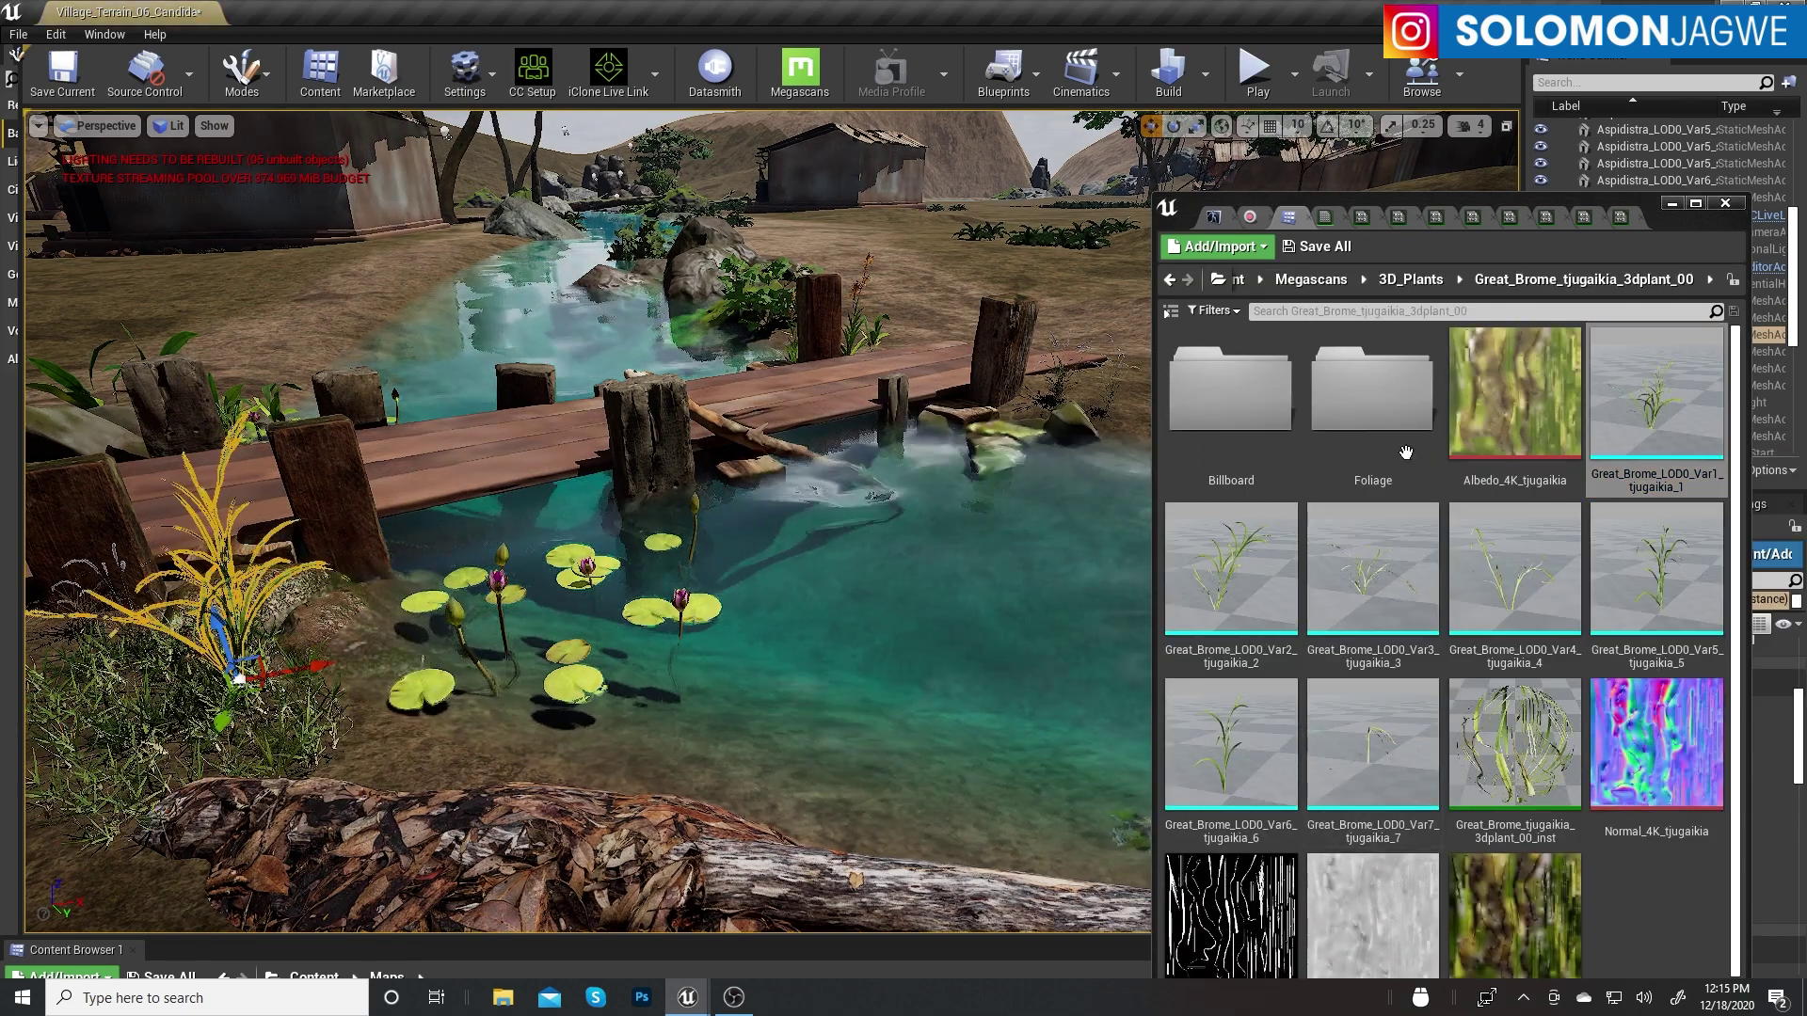
Add a Tall_Grass clump to the left bank and settle it lower on the slope
{"action": "key", "text": "alt+Left"}
{"action": "double_click", "coordinate": [1323, 574]}
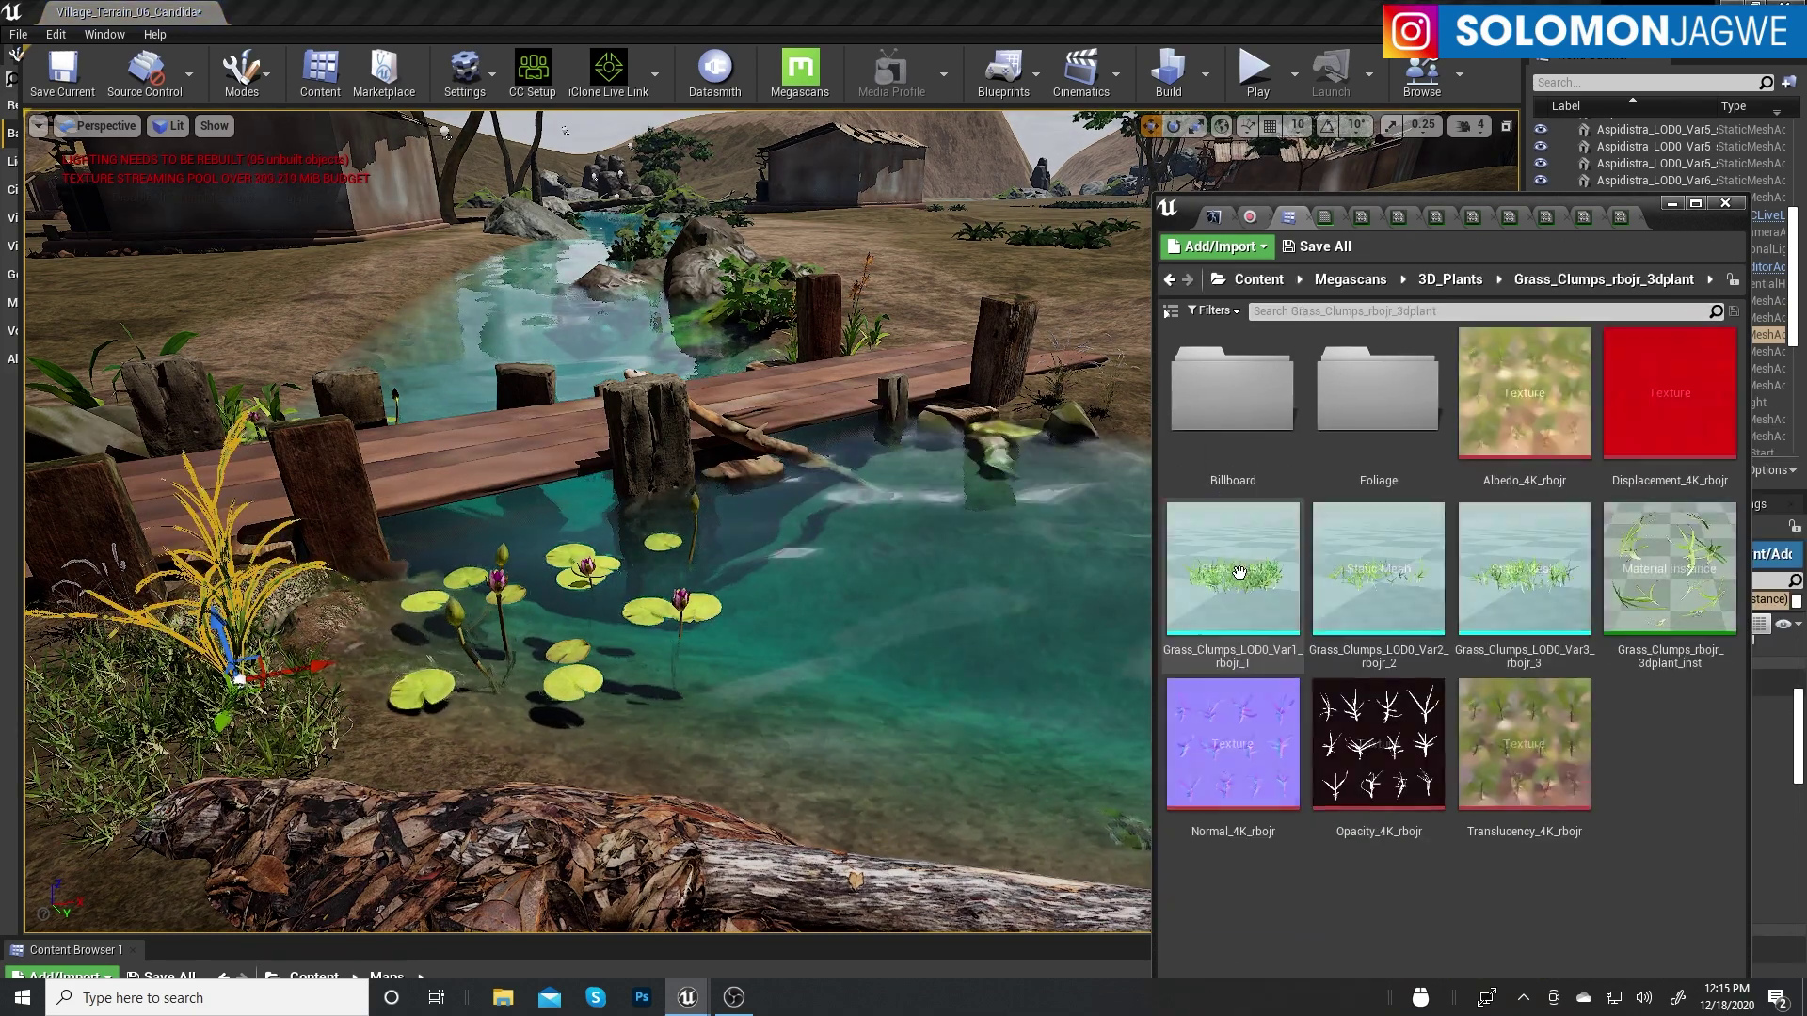
{"action": "key", "text": "alt+Left"}
{"action": "double_click", "coordinate": [1689, 720]}
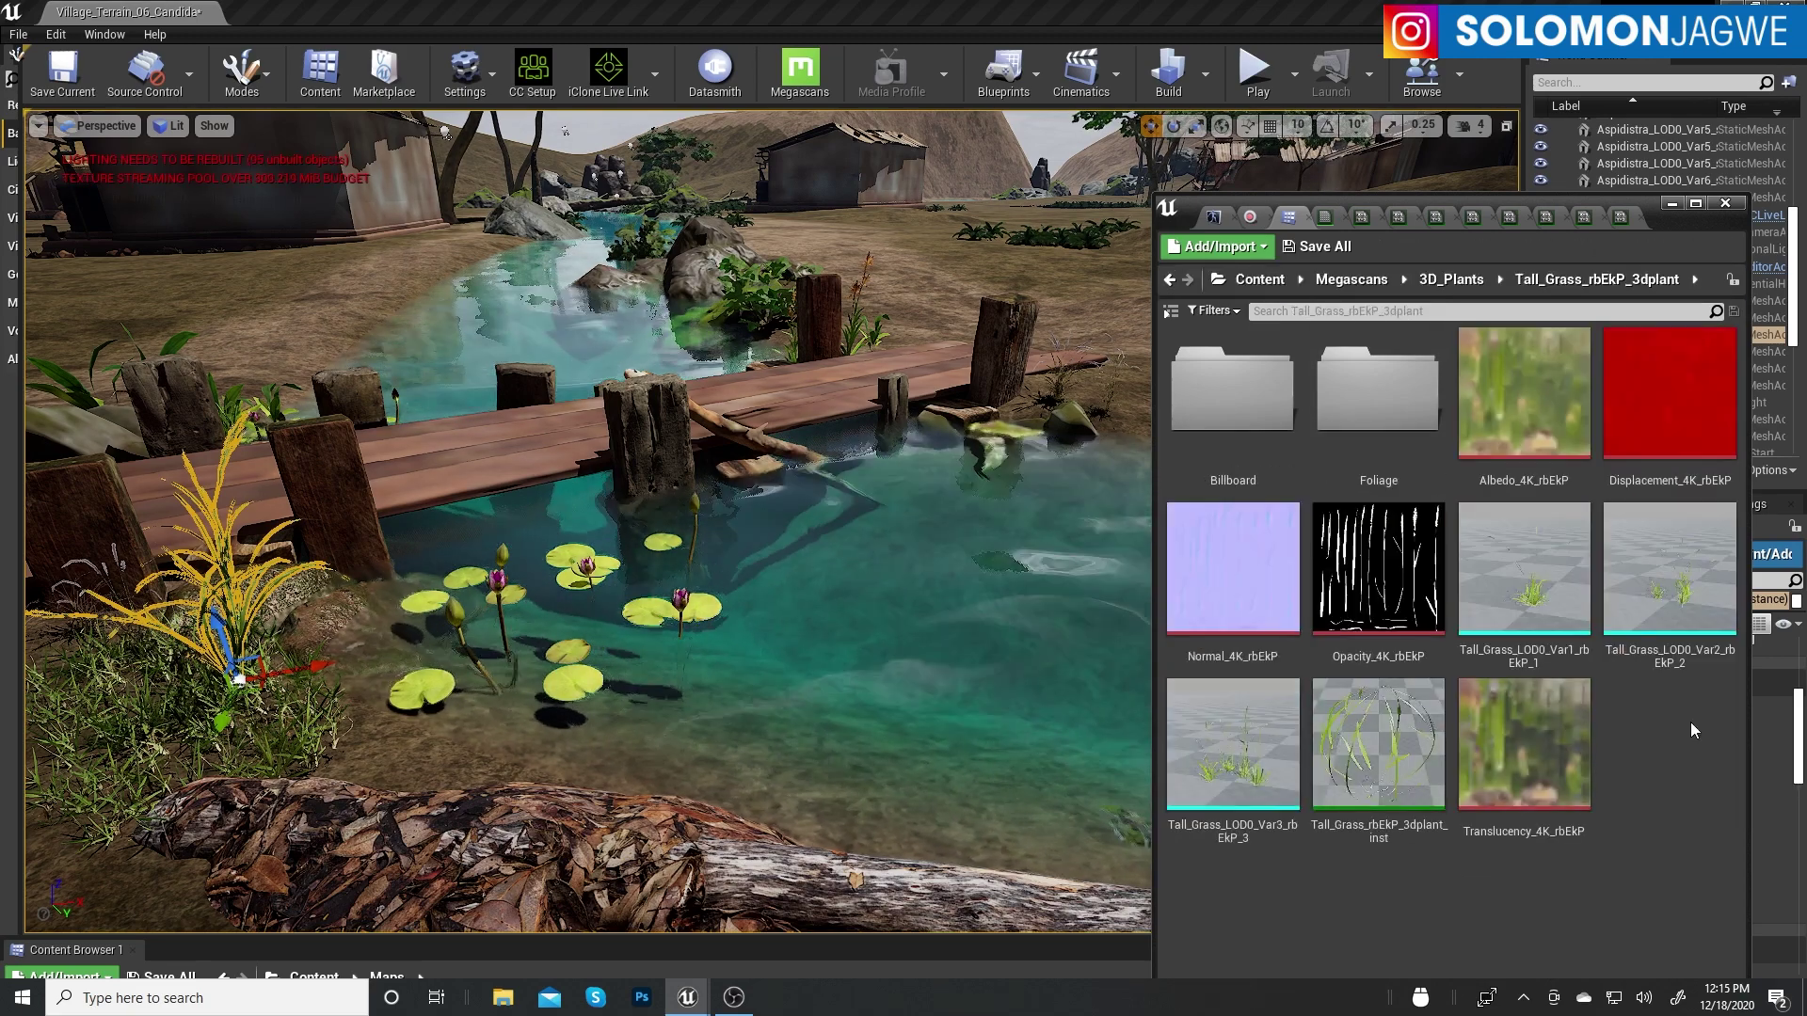
{"action": "left_click_drag", "start_coordinate": [1525, 588], "coordinate": [406, 750]}
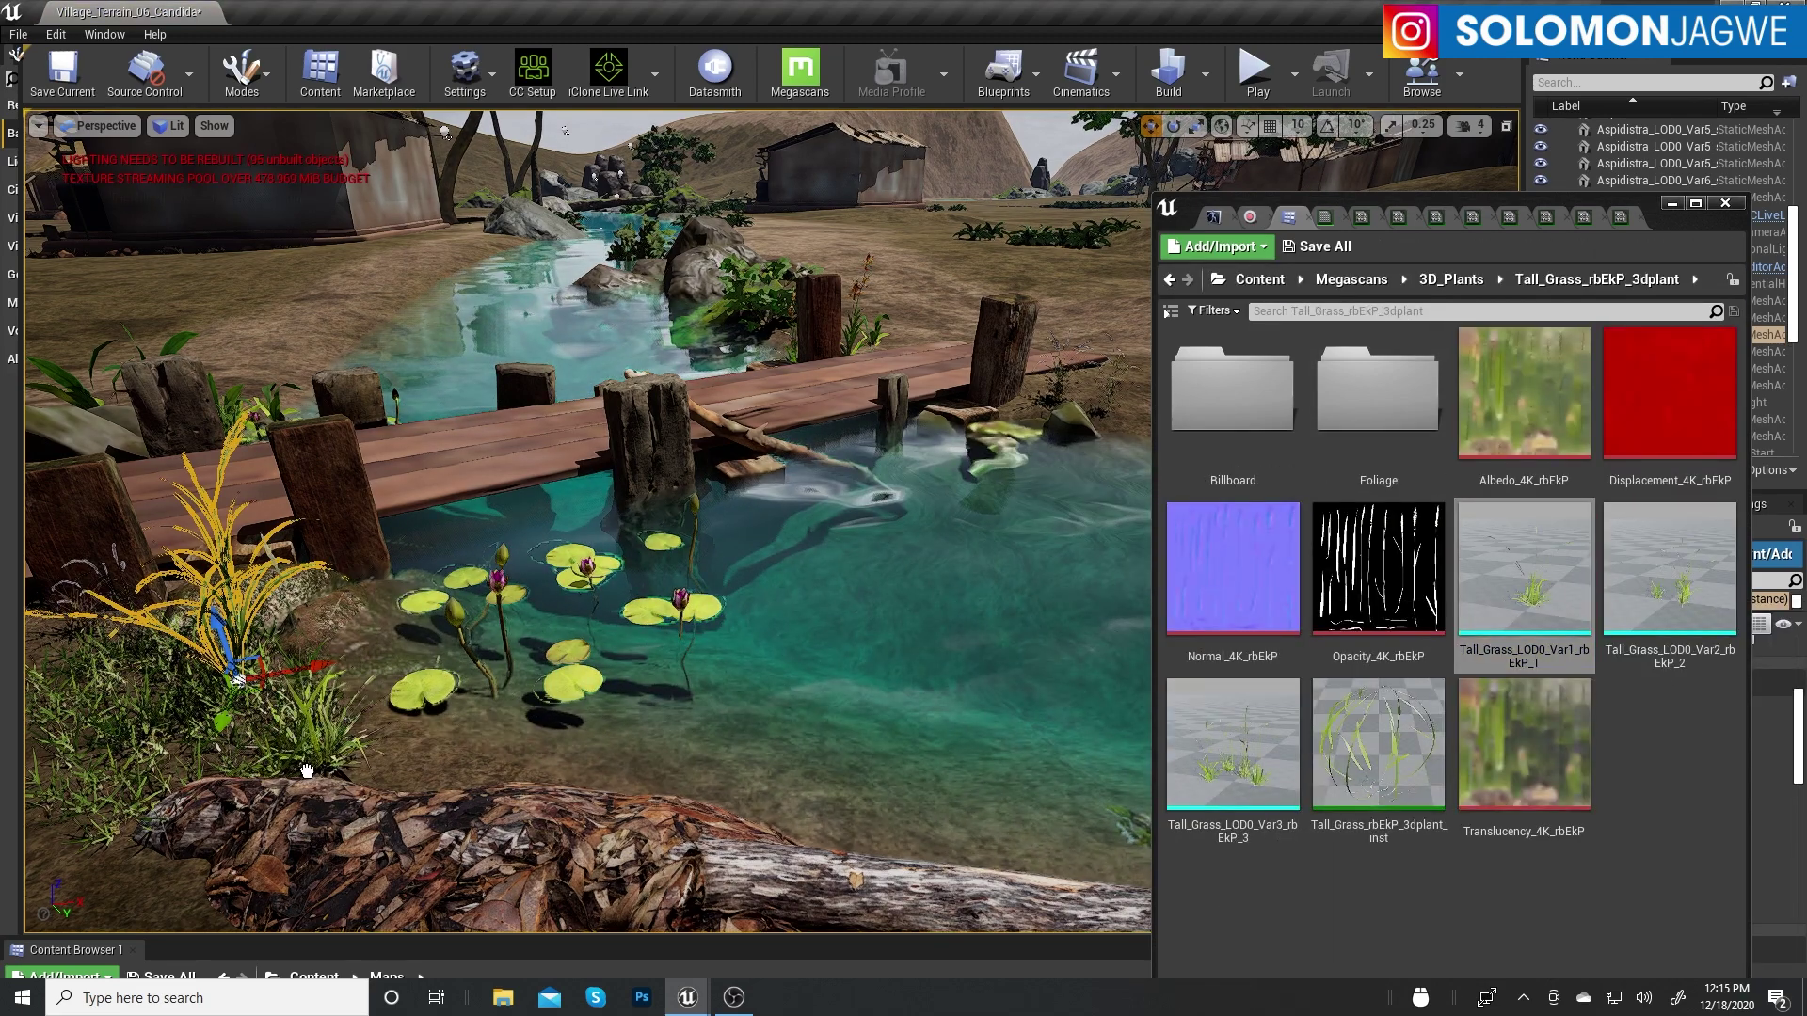
{"action": "left_click_drag", "start_coordinate": [301, 772], "coordinate": [339, 833]}
Open the Cordyline_selnS_3dplant folder and place a first Cordyline beside the bridge posts
{"action": "left_click", "coordinate": [1451, 279]}
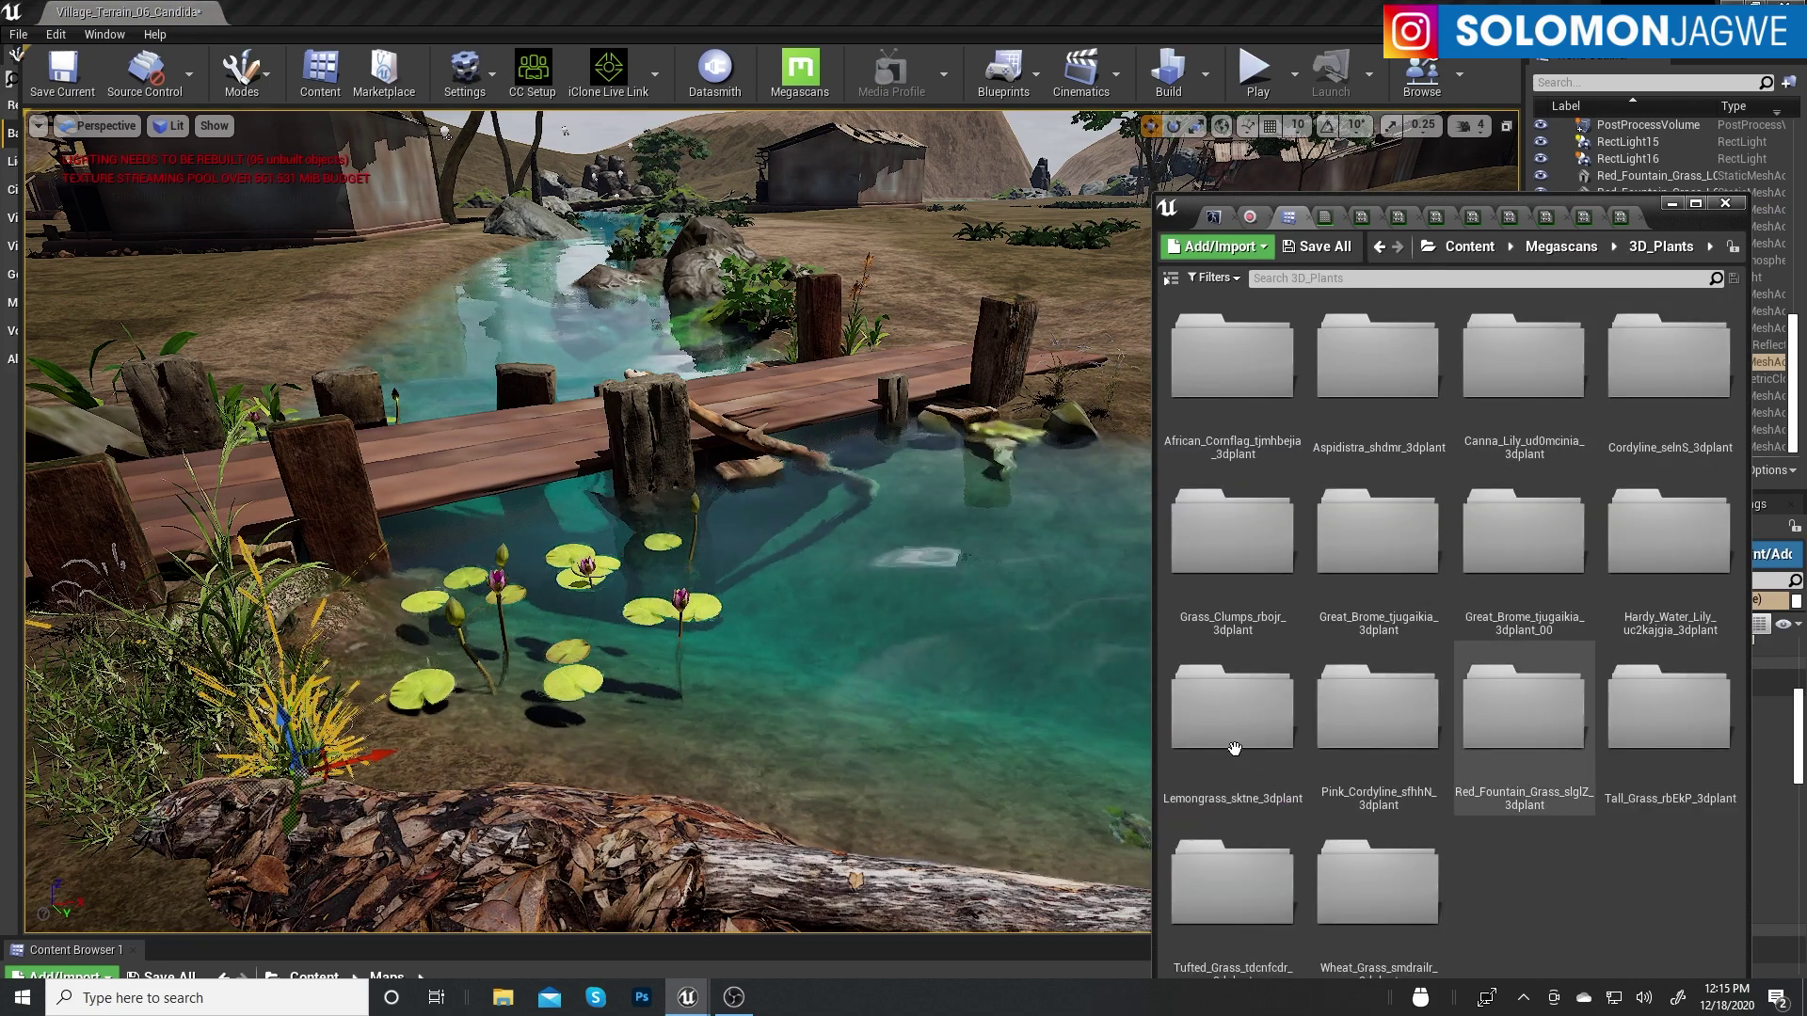
{"action": "double_click", "coordinate": [1233, 715]}
{"action": "key", "text": "alt+Left"}
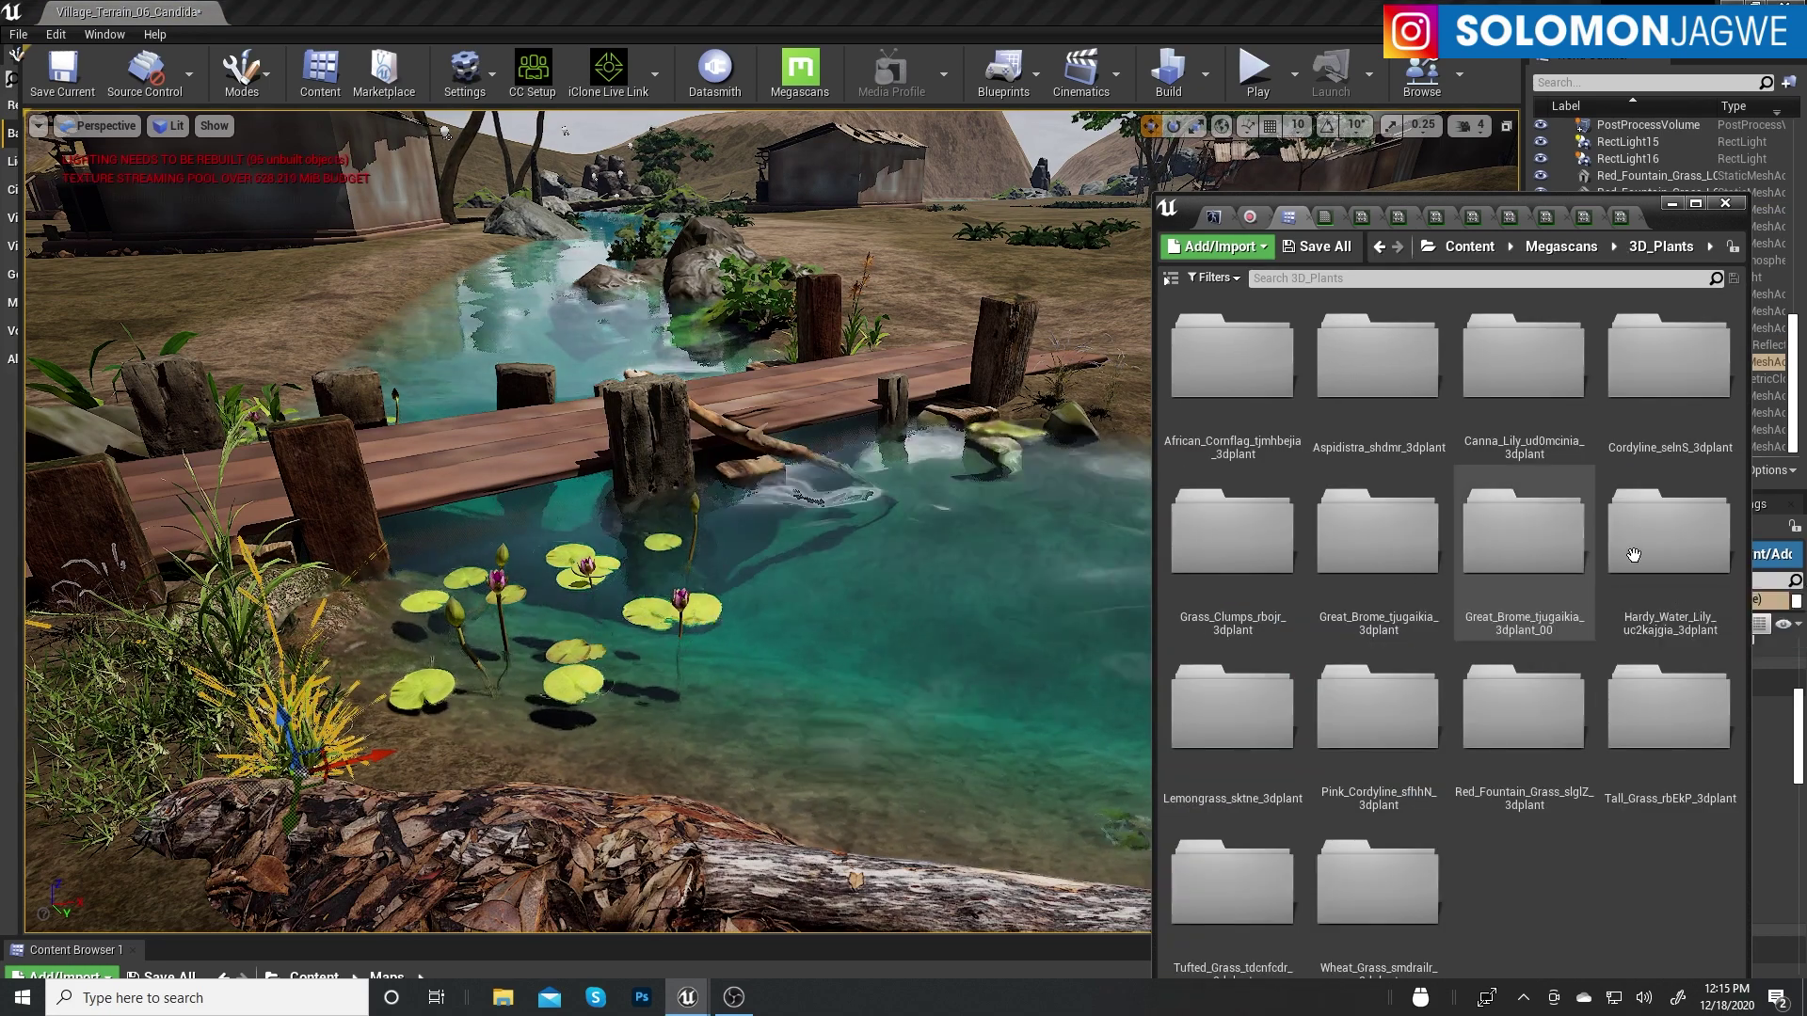
{"action": "double_click", "coordinate": [1668, 363]}
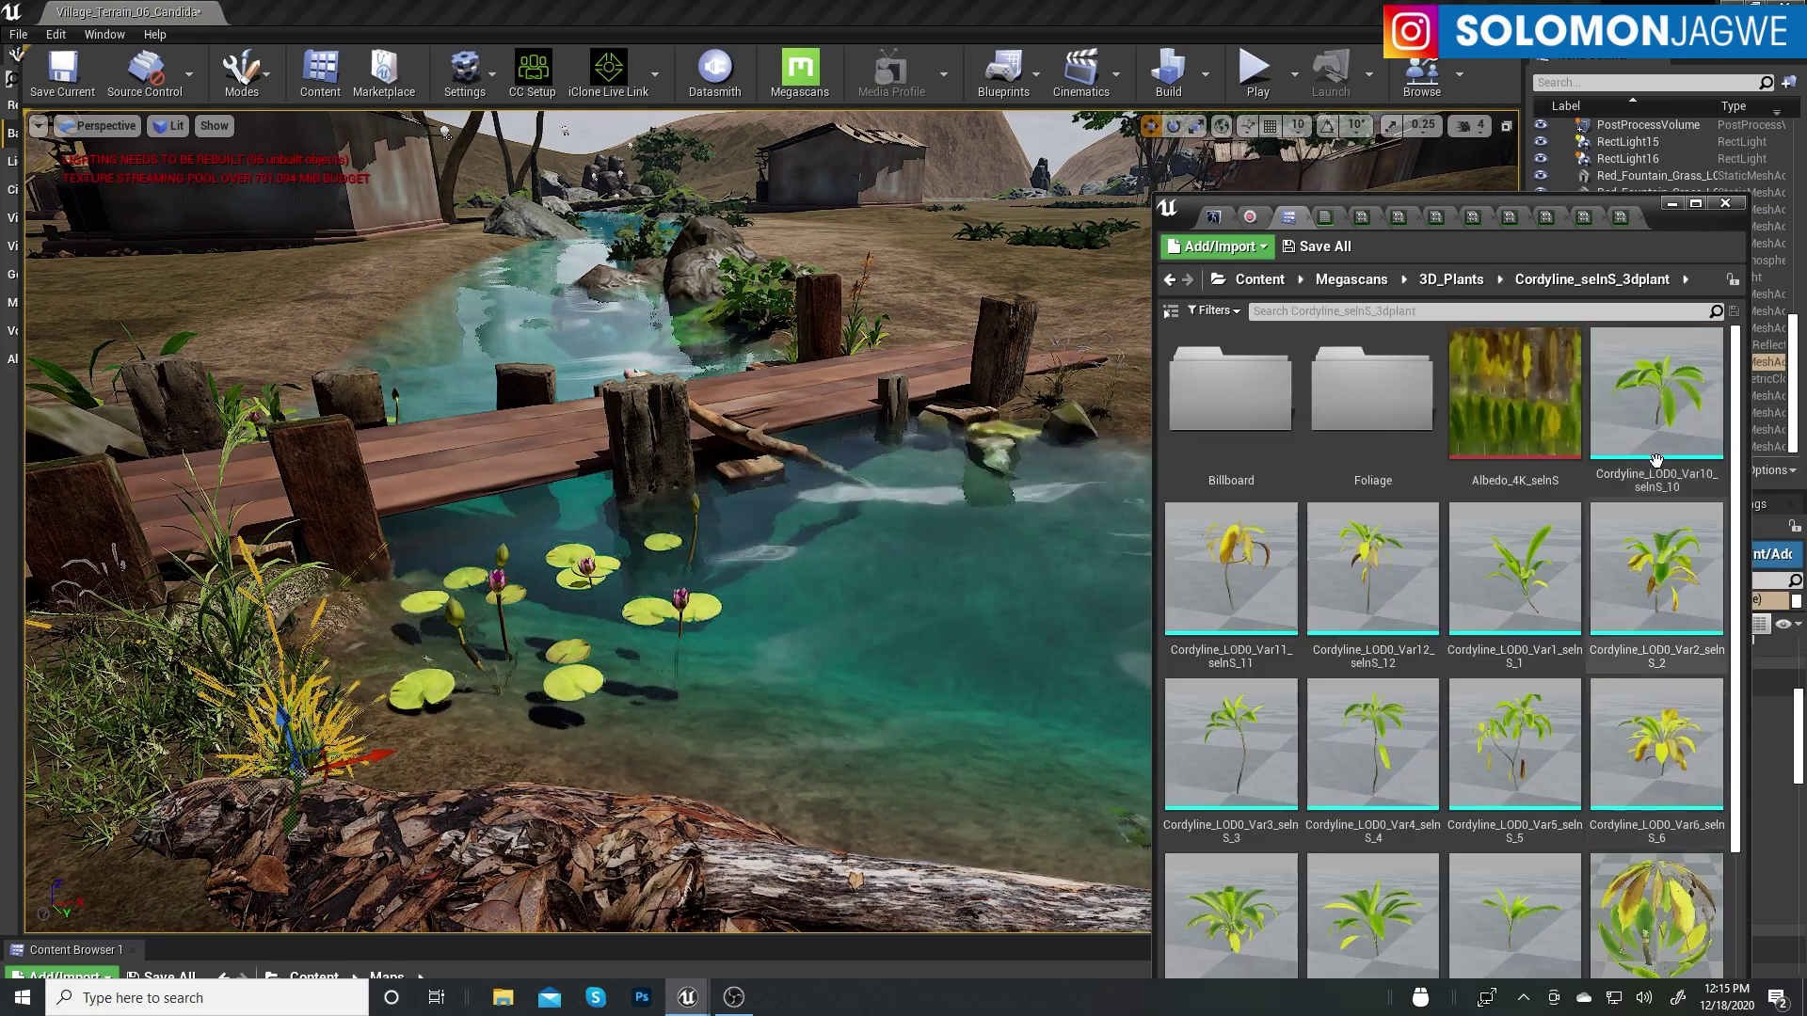
{"action": "left_click_drag", "start_coordinate": [1514, 743], "coordinate": [173, 636]}
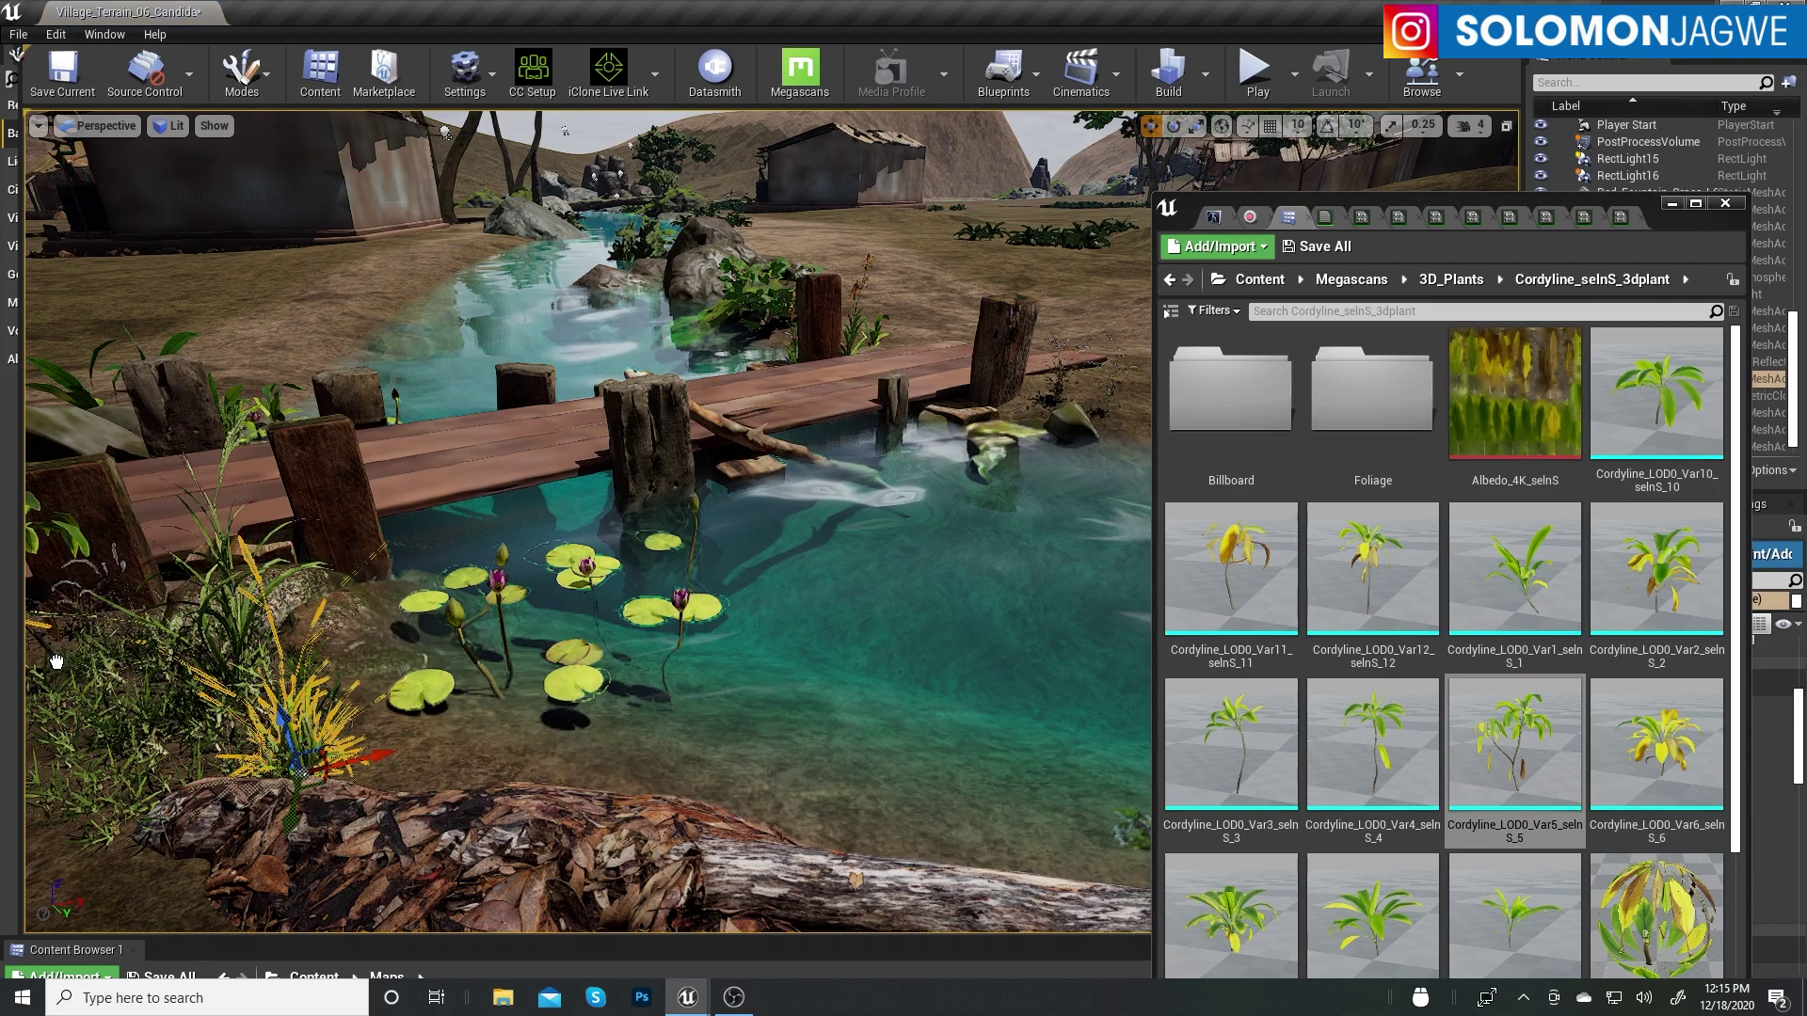
{"action": "right_click_drag", "start_coordinate": [57, 661], "coordinate": [780, 636]}
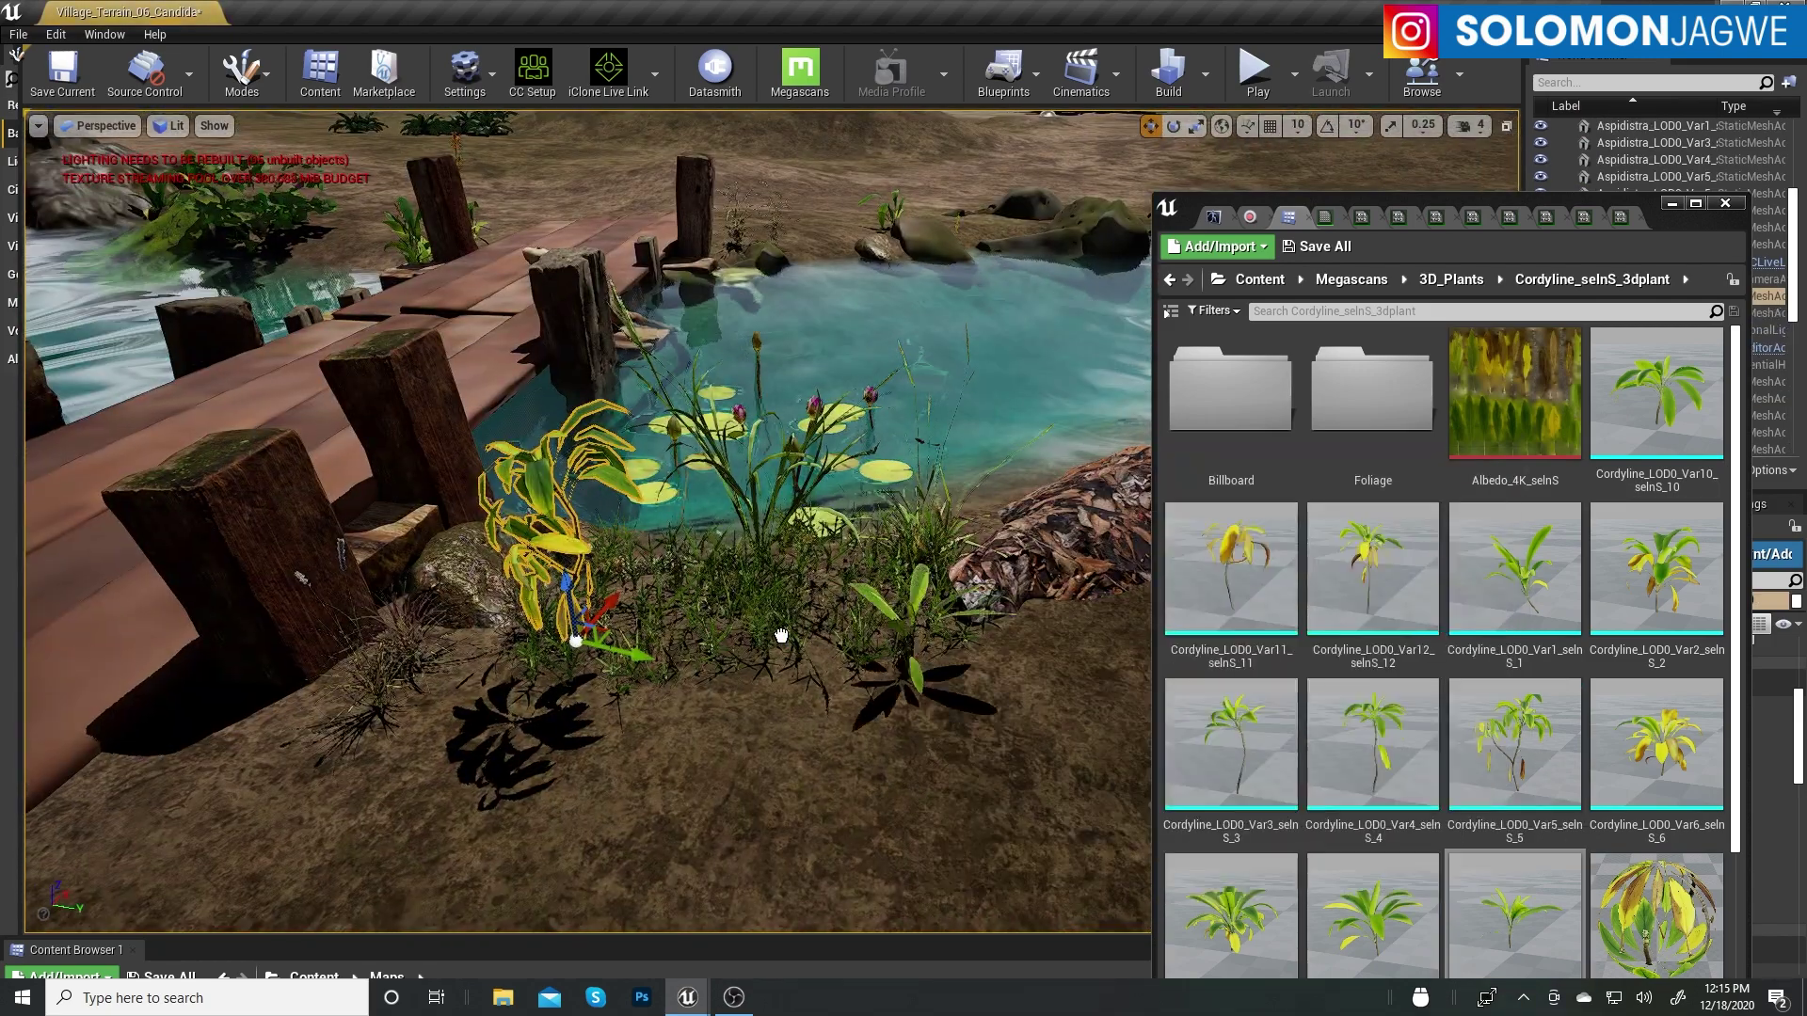
{"action": "left_click_drag", "start_coordinate": [576, 640], "coordinate": [649, 603]}
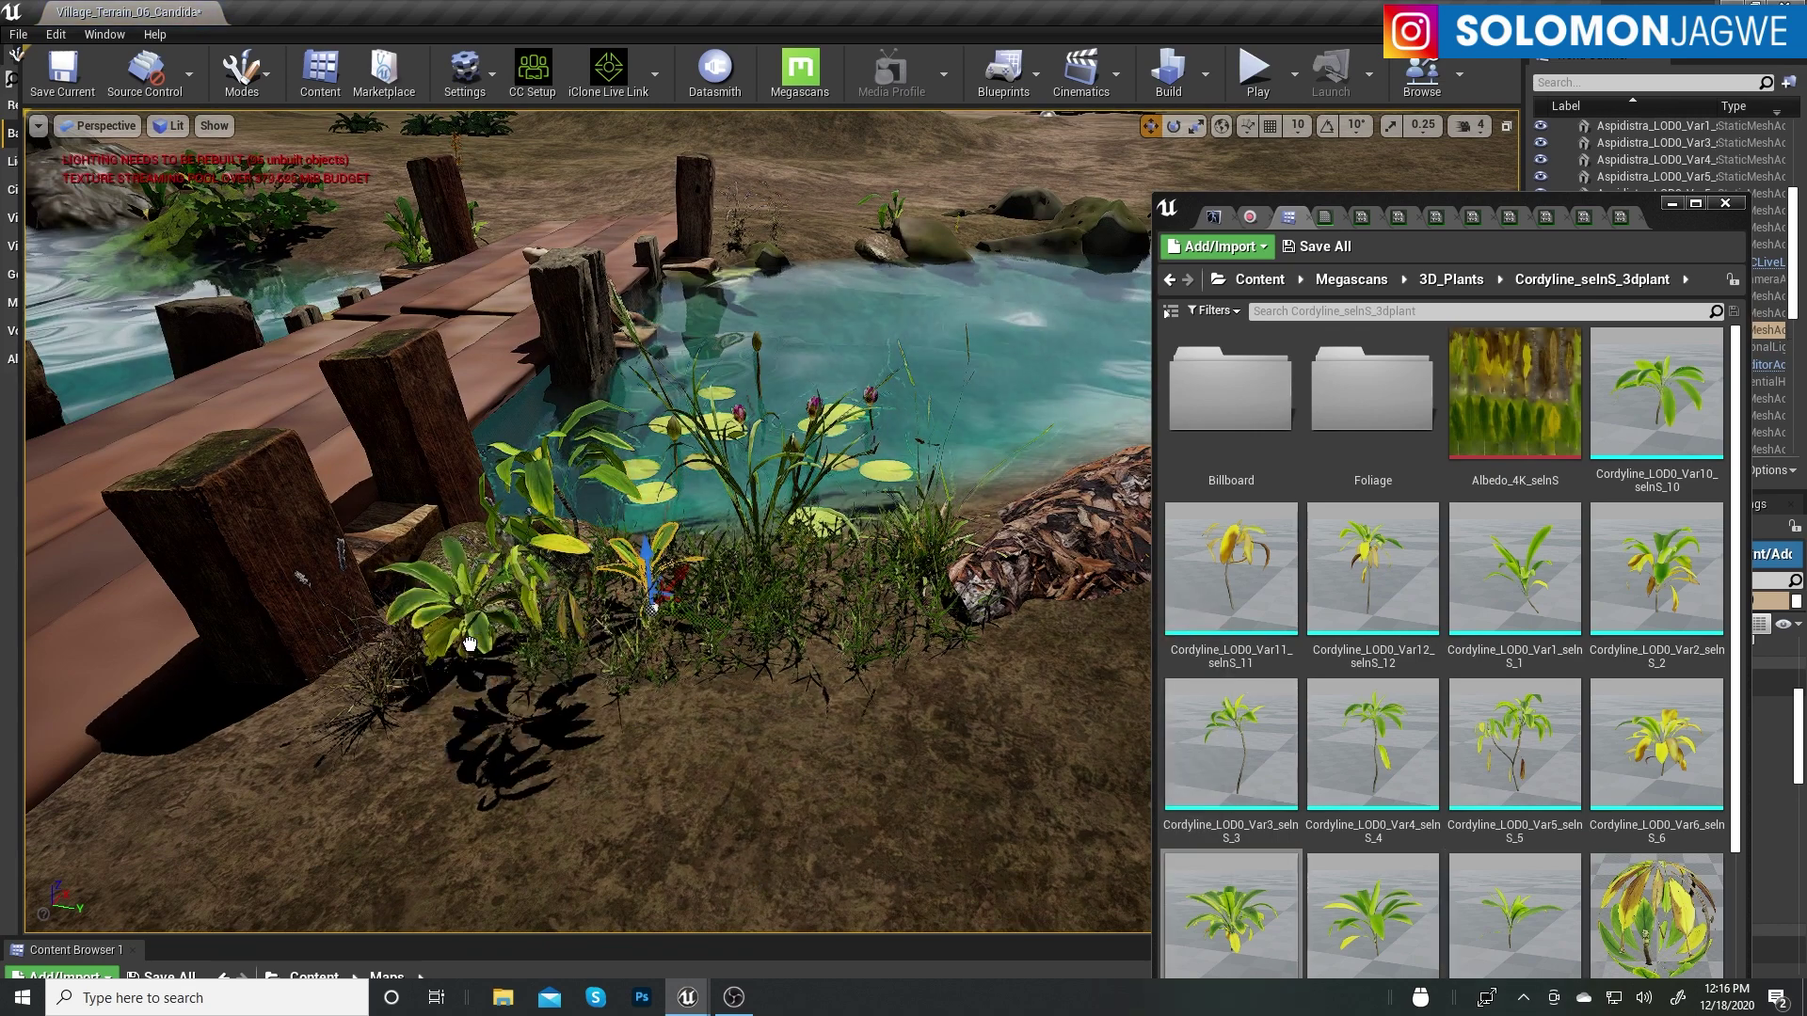
{"action": "left_click_drag", "start_coordinate": [463, 646], "coordinate": [466, 598]}
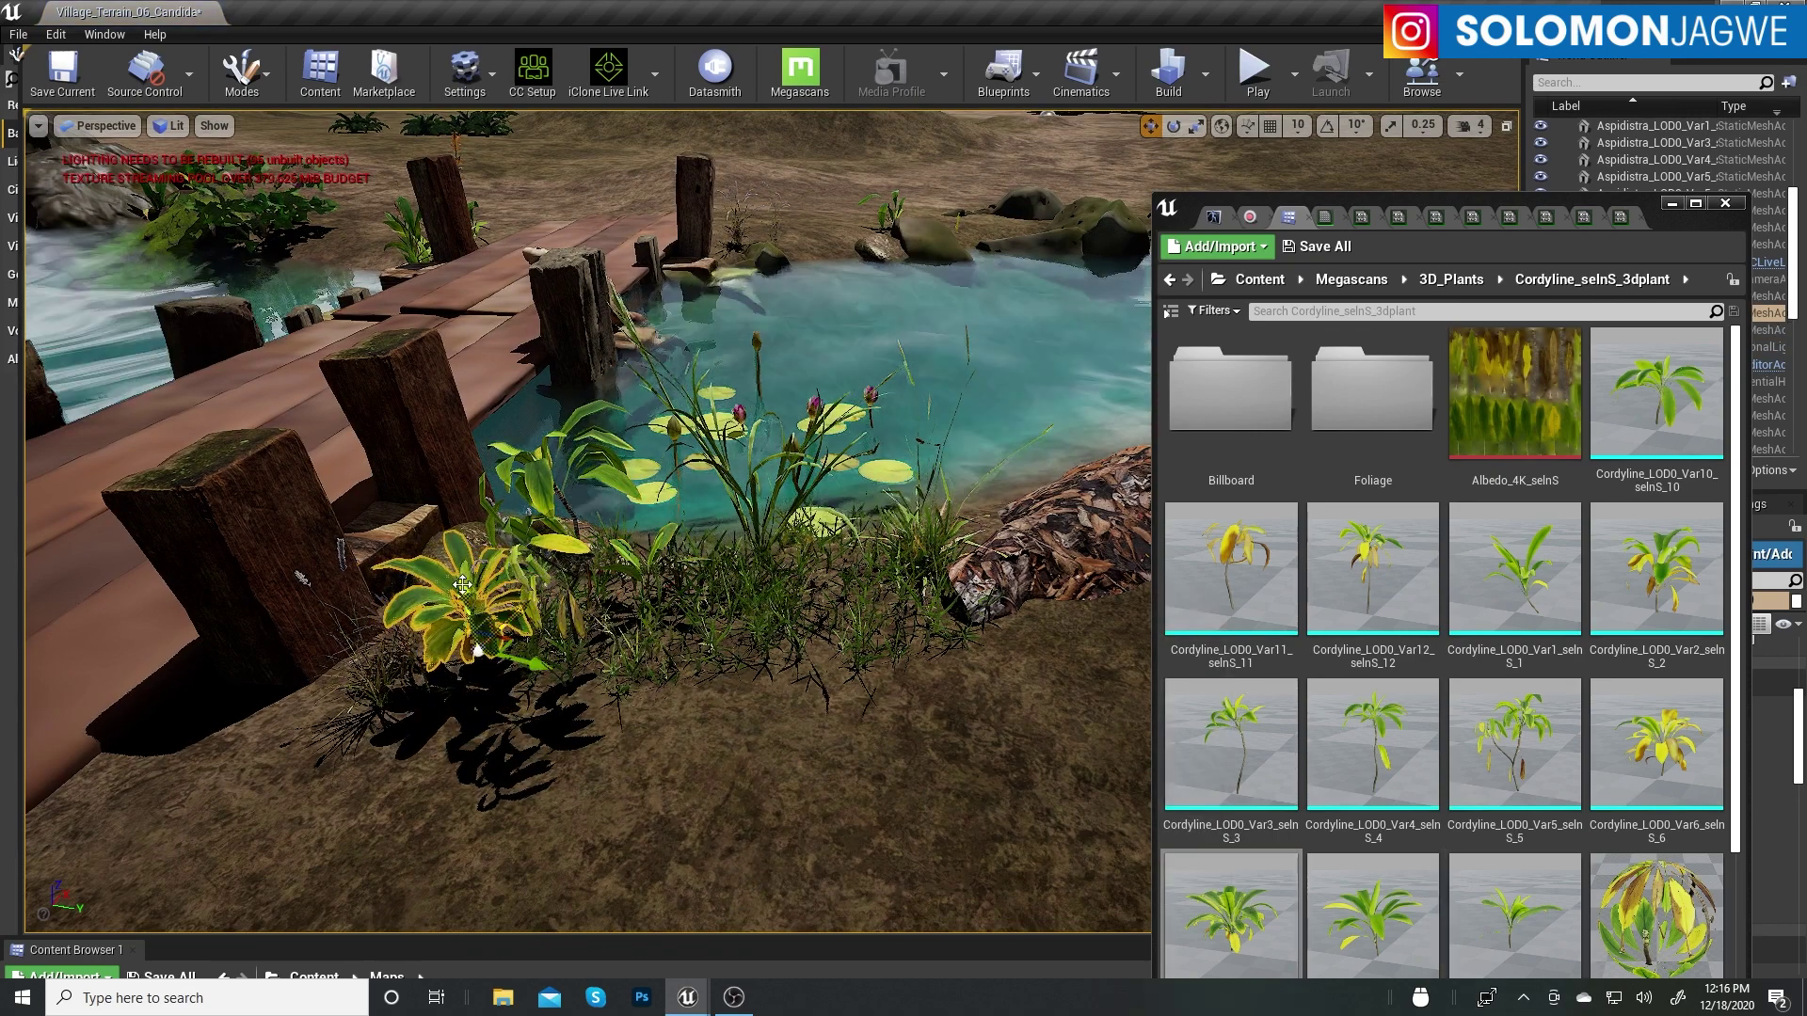
Add a second Cordyline variant in front of the posts and rotate it about 22 degrees
{"action": "left_click_drag", "start_coordinate": [1373, 743], "coordinate": [449, 630]}
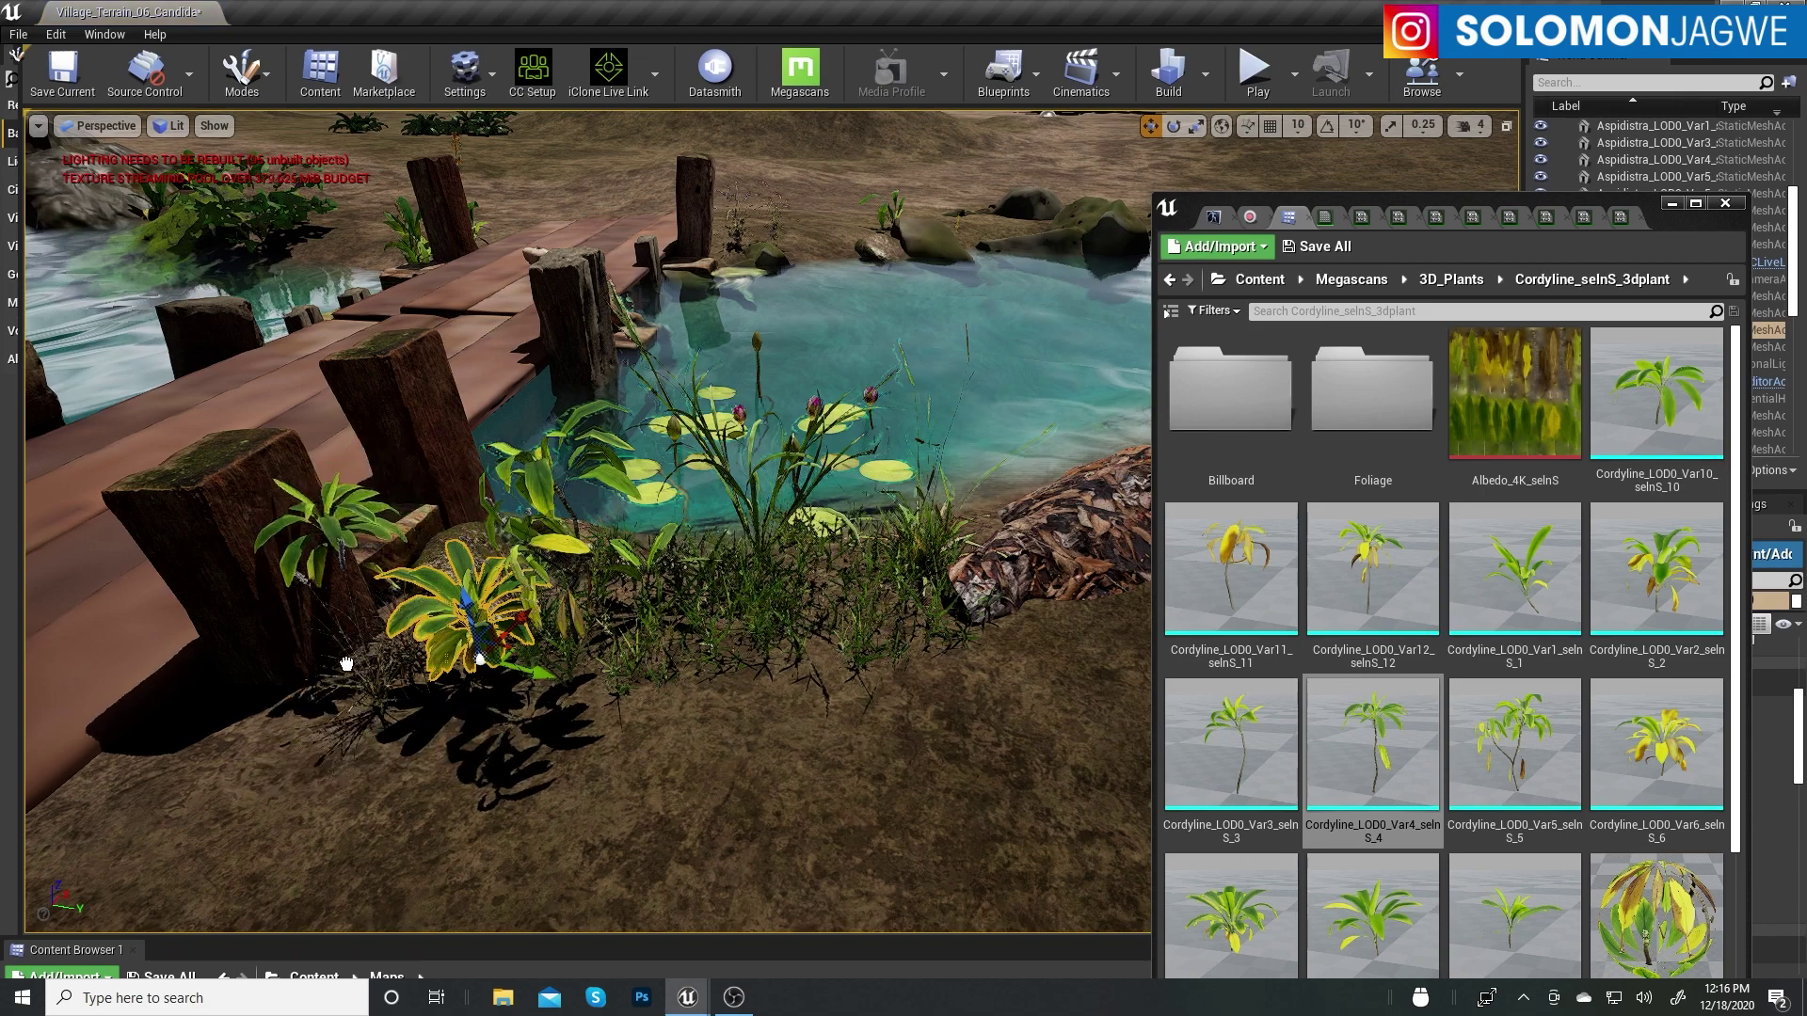
{"action": "left_click_drag", "start_coordinate": [346, 664], "coordinate": [349, 719]}
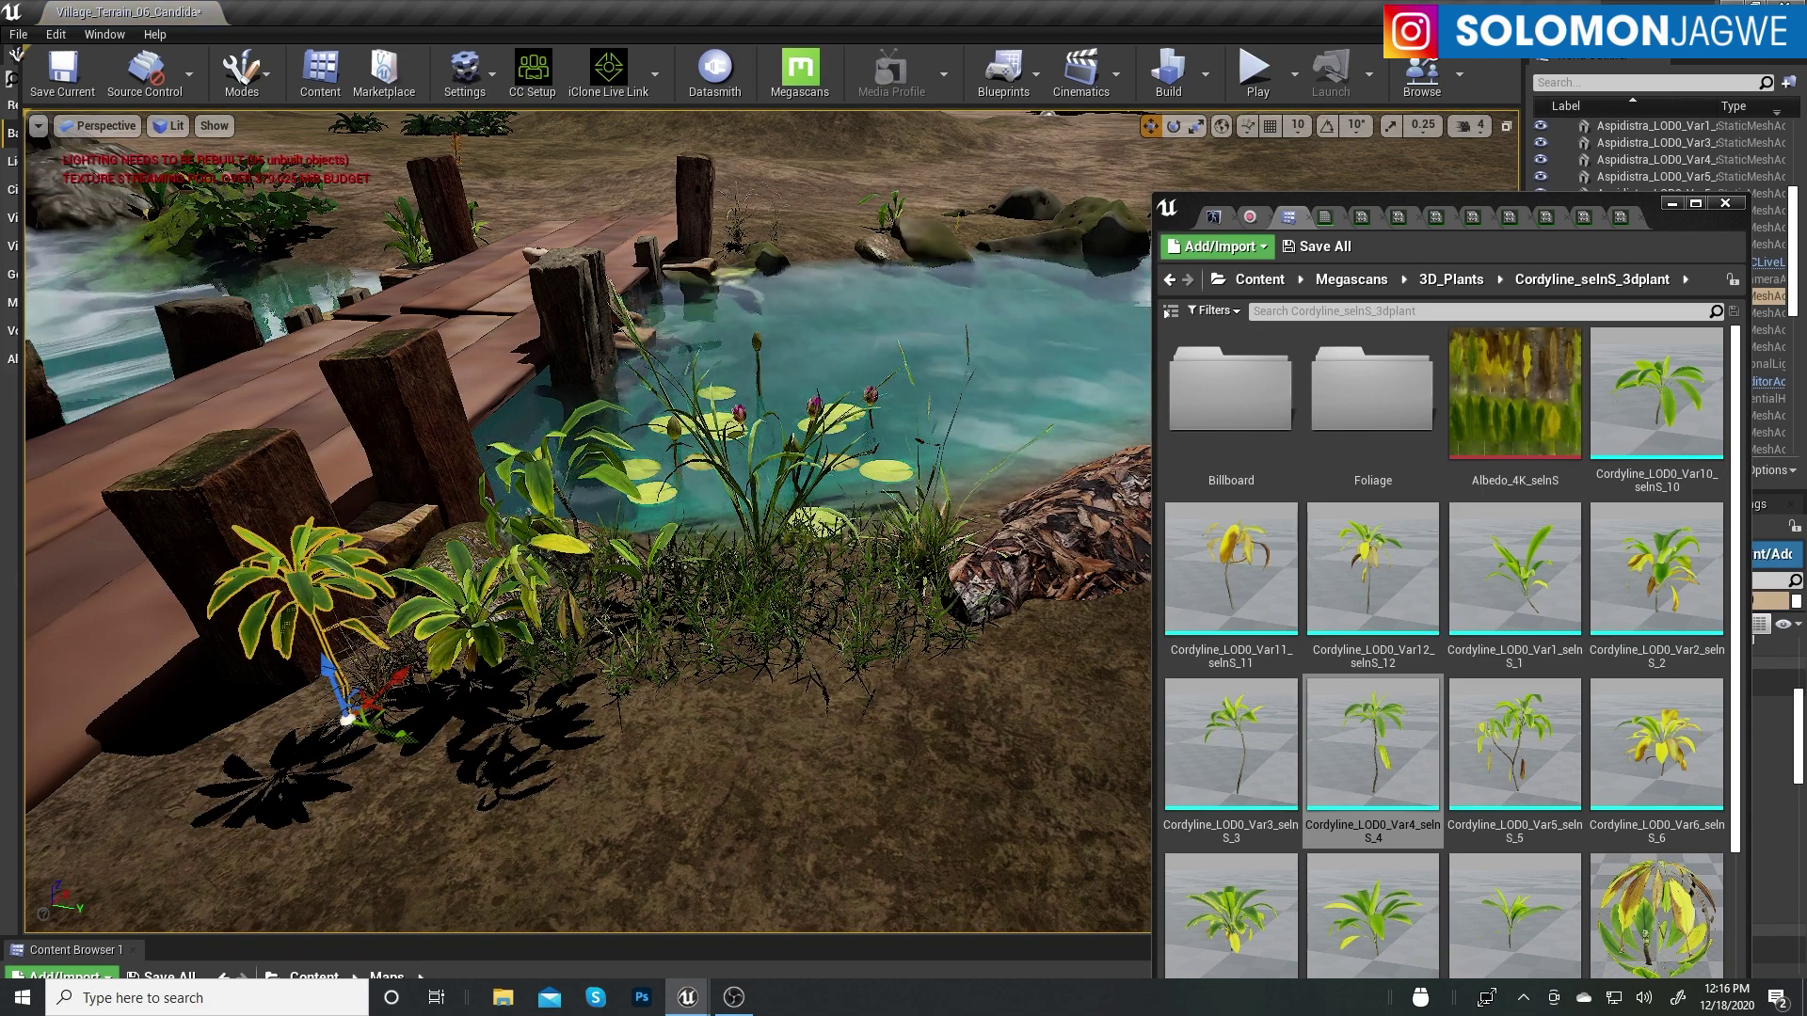
{"action": "left_click_drag", "start_coordinate": [262, 708], "coordinate": [328, 682]}
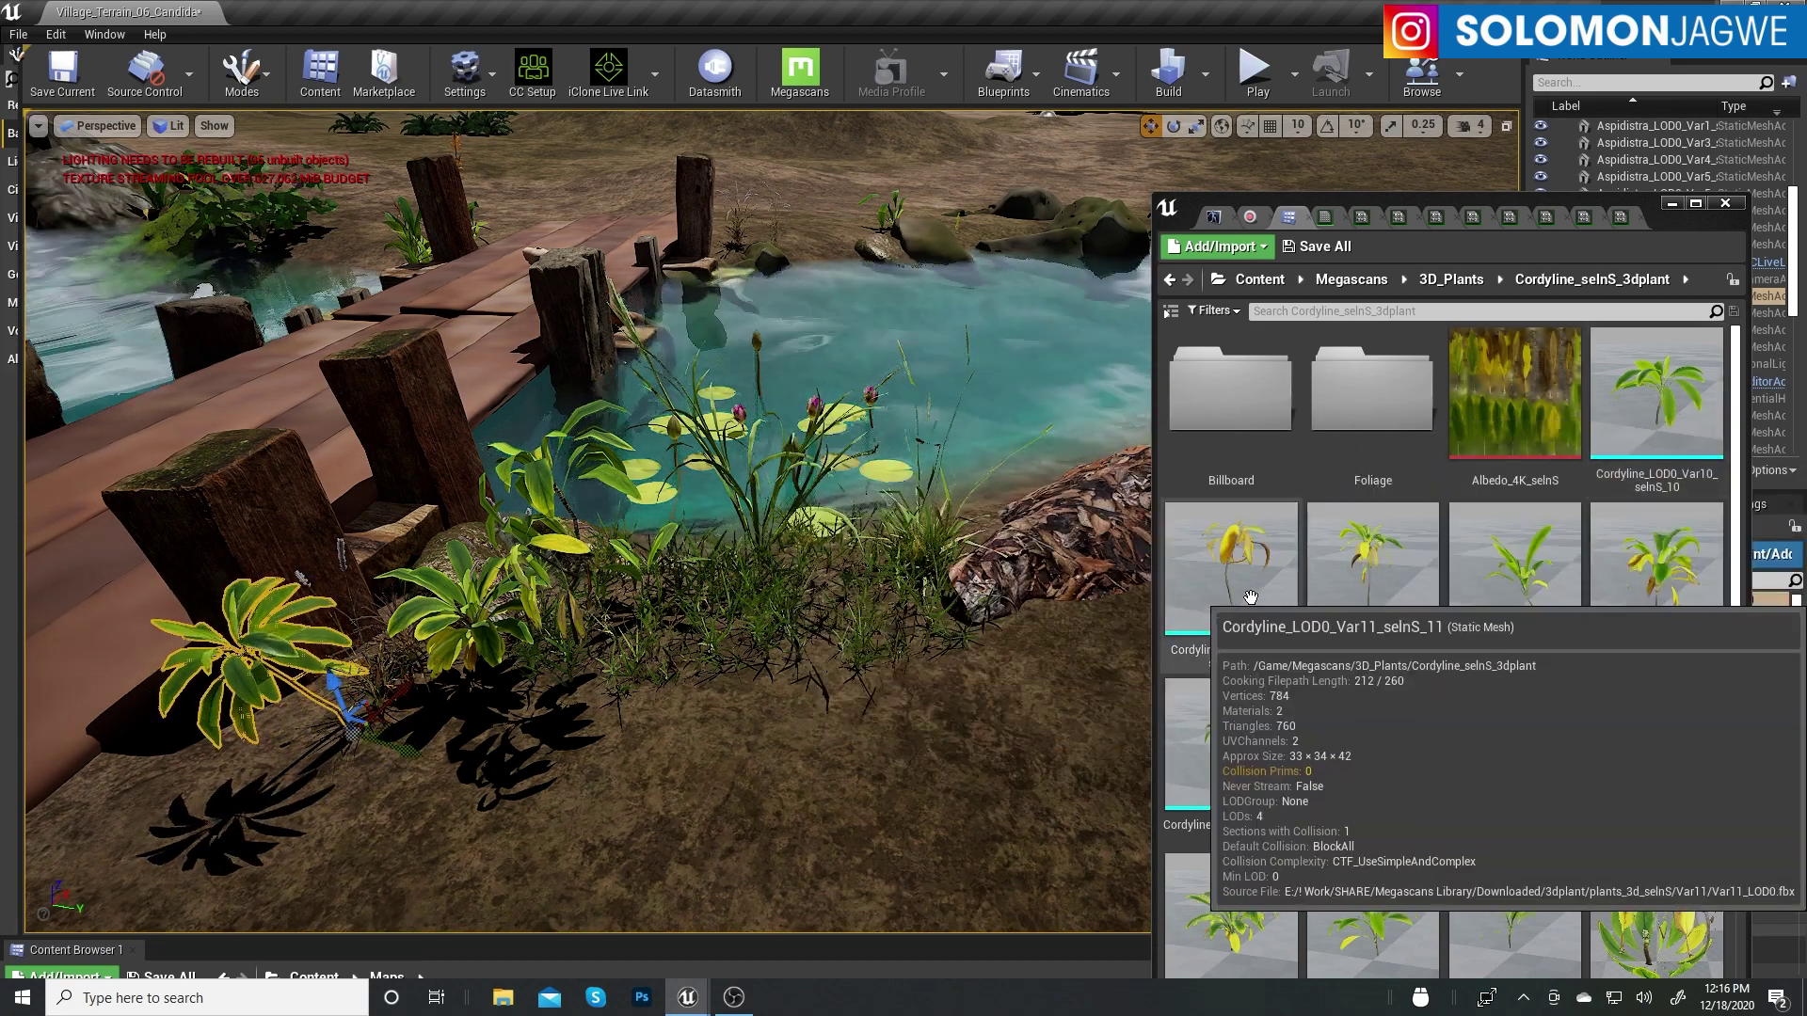
{"action": "left_click", "coordinate": [1454, 279]}
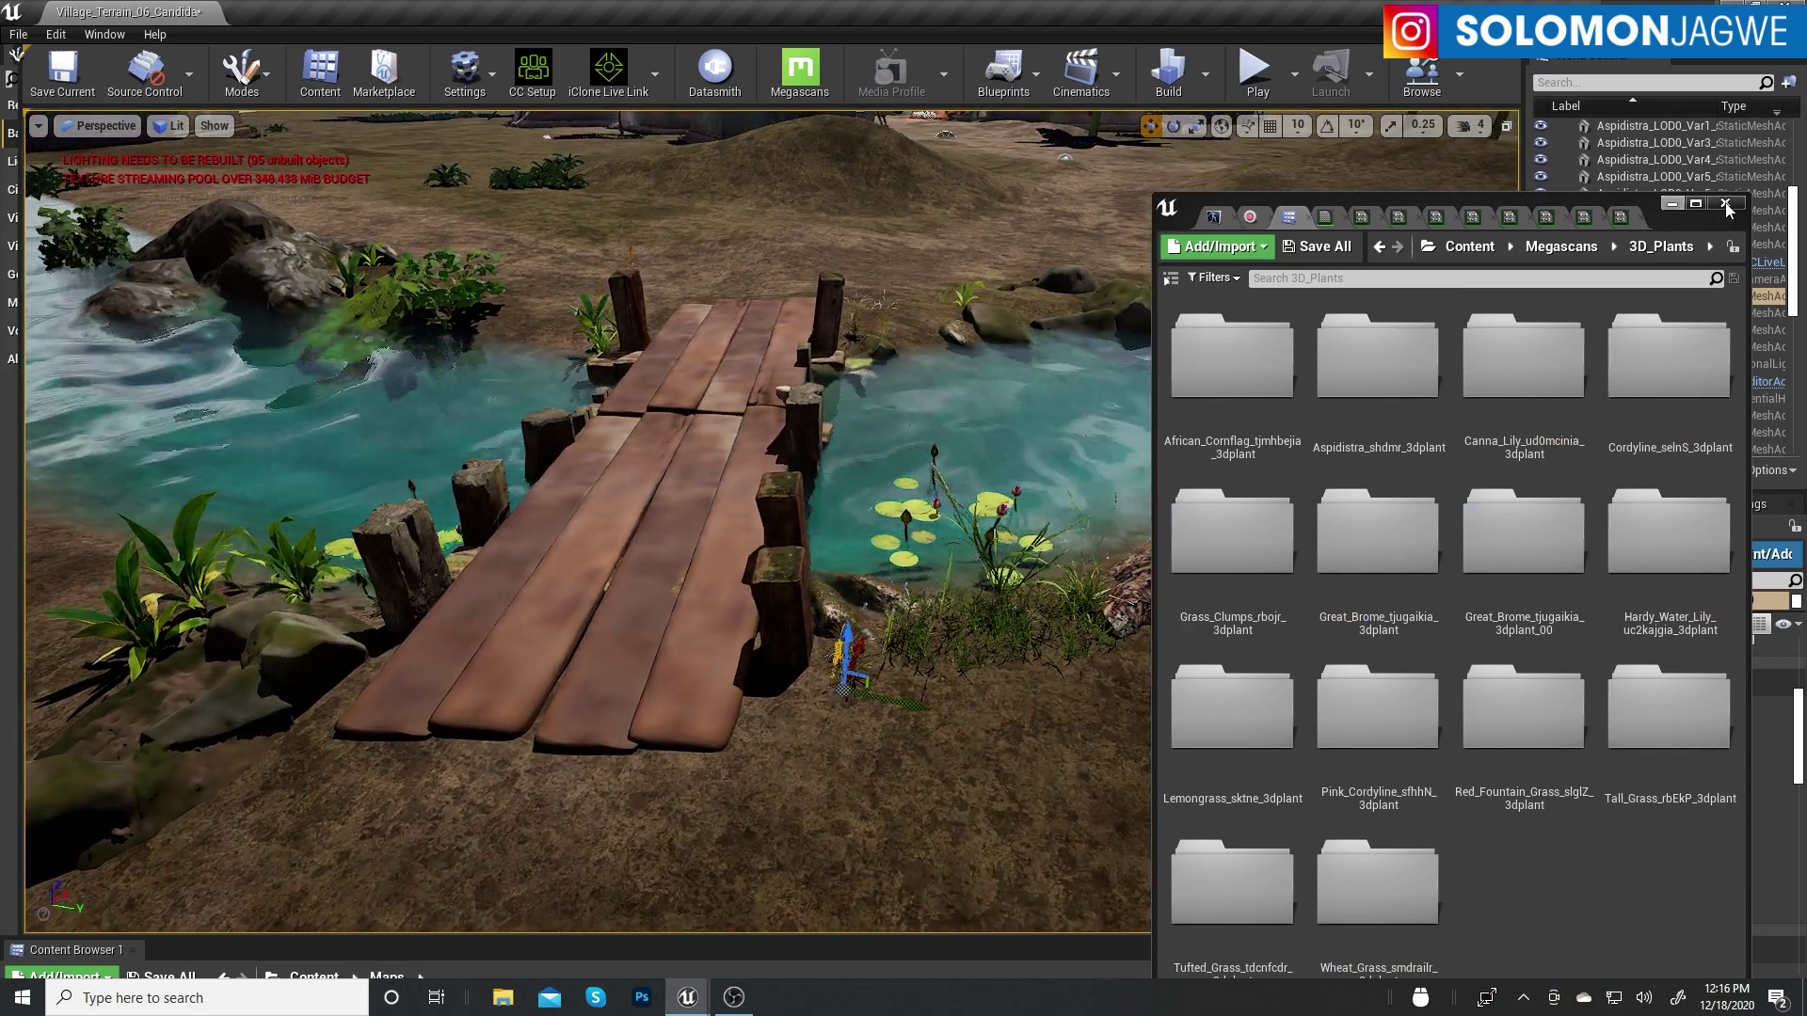
Close the floating asset browser and swing the view back over the river and bridge
{"action": "left_click", "coordinate": [1728, 209]}
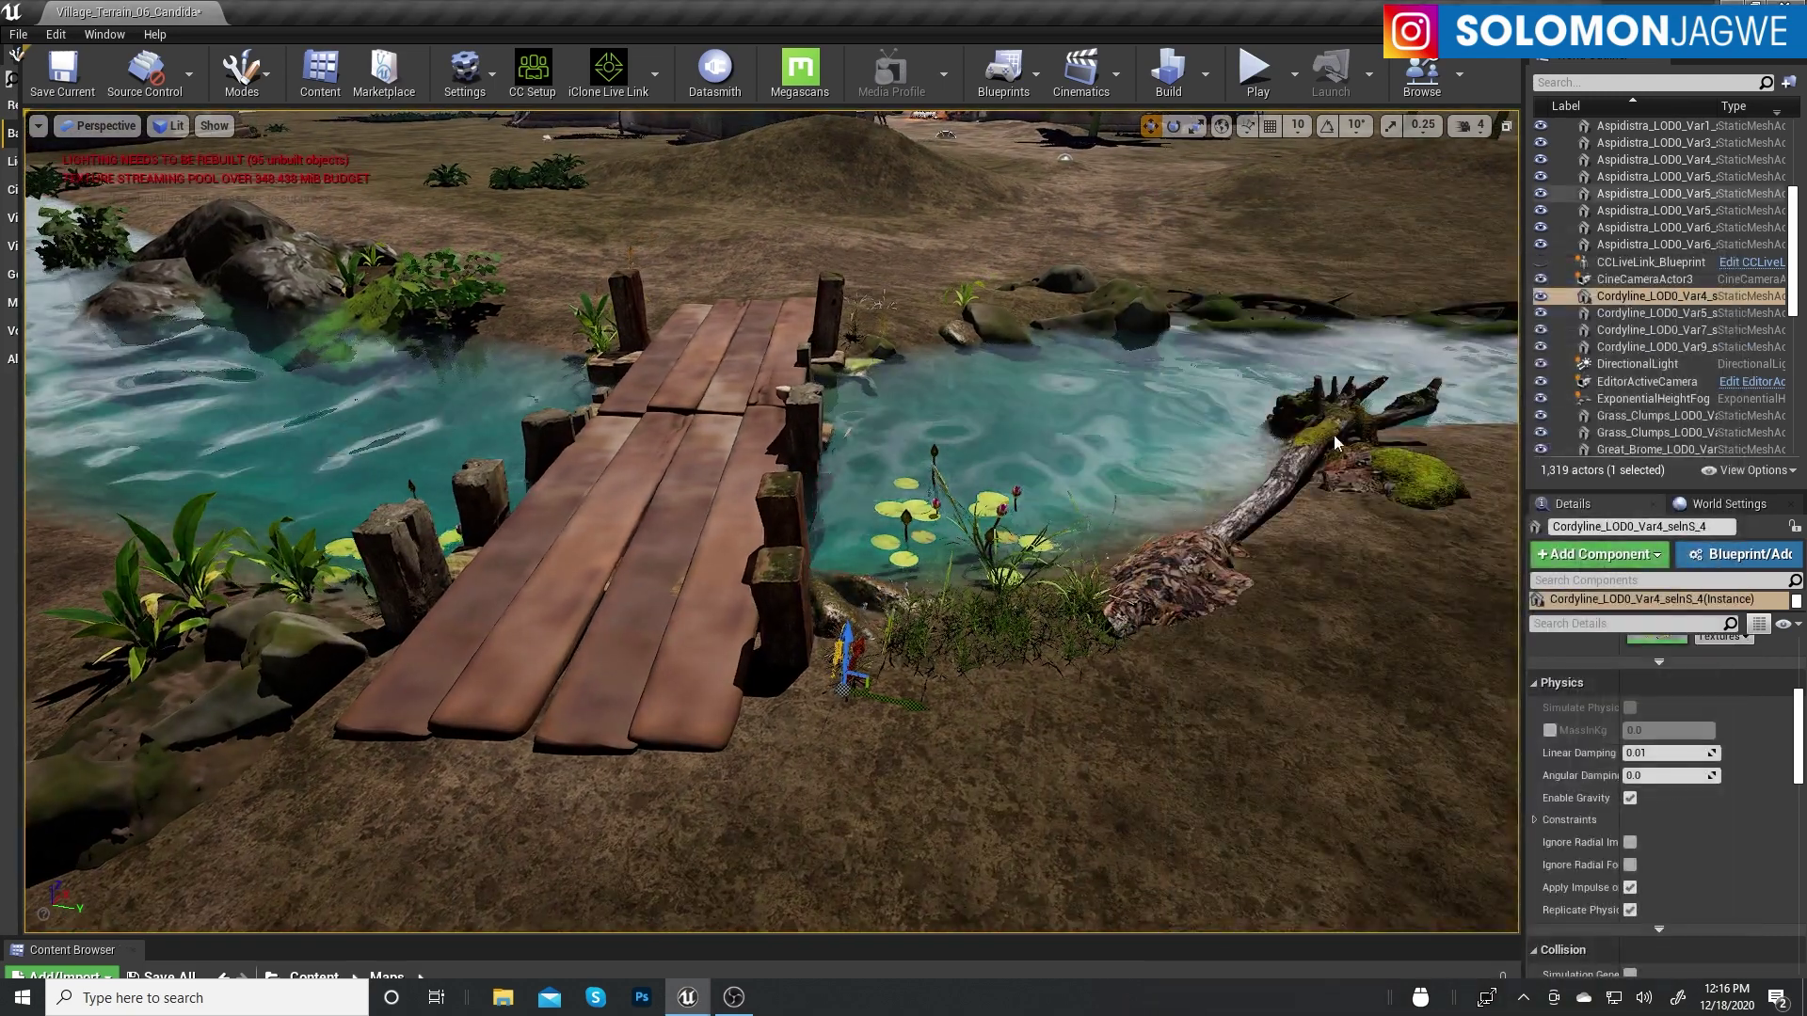
{"action": "mouse_move", "coordinate": [1334, 435]}
{"action": "right_mouse_down"}
{"action": "mouse_move", "coordinate": [1223, 451]}
{"action": "mouse_move", "coordinate": [1030, 701]}
{"action": "mouse_move", "coordinate": [949, 505]}
{"action": "mouse_move", "coordinate": [949, 527]}
{"action": "right_mouse_up"}
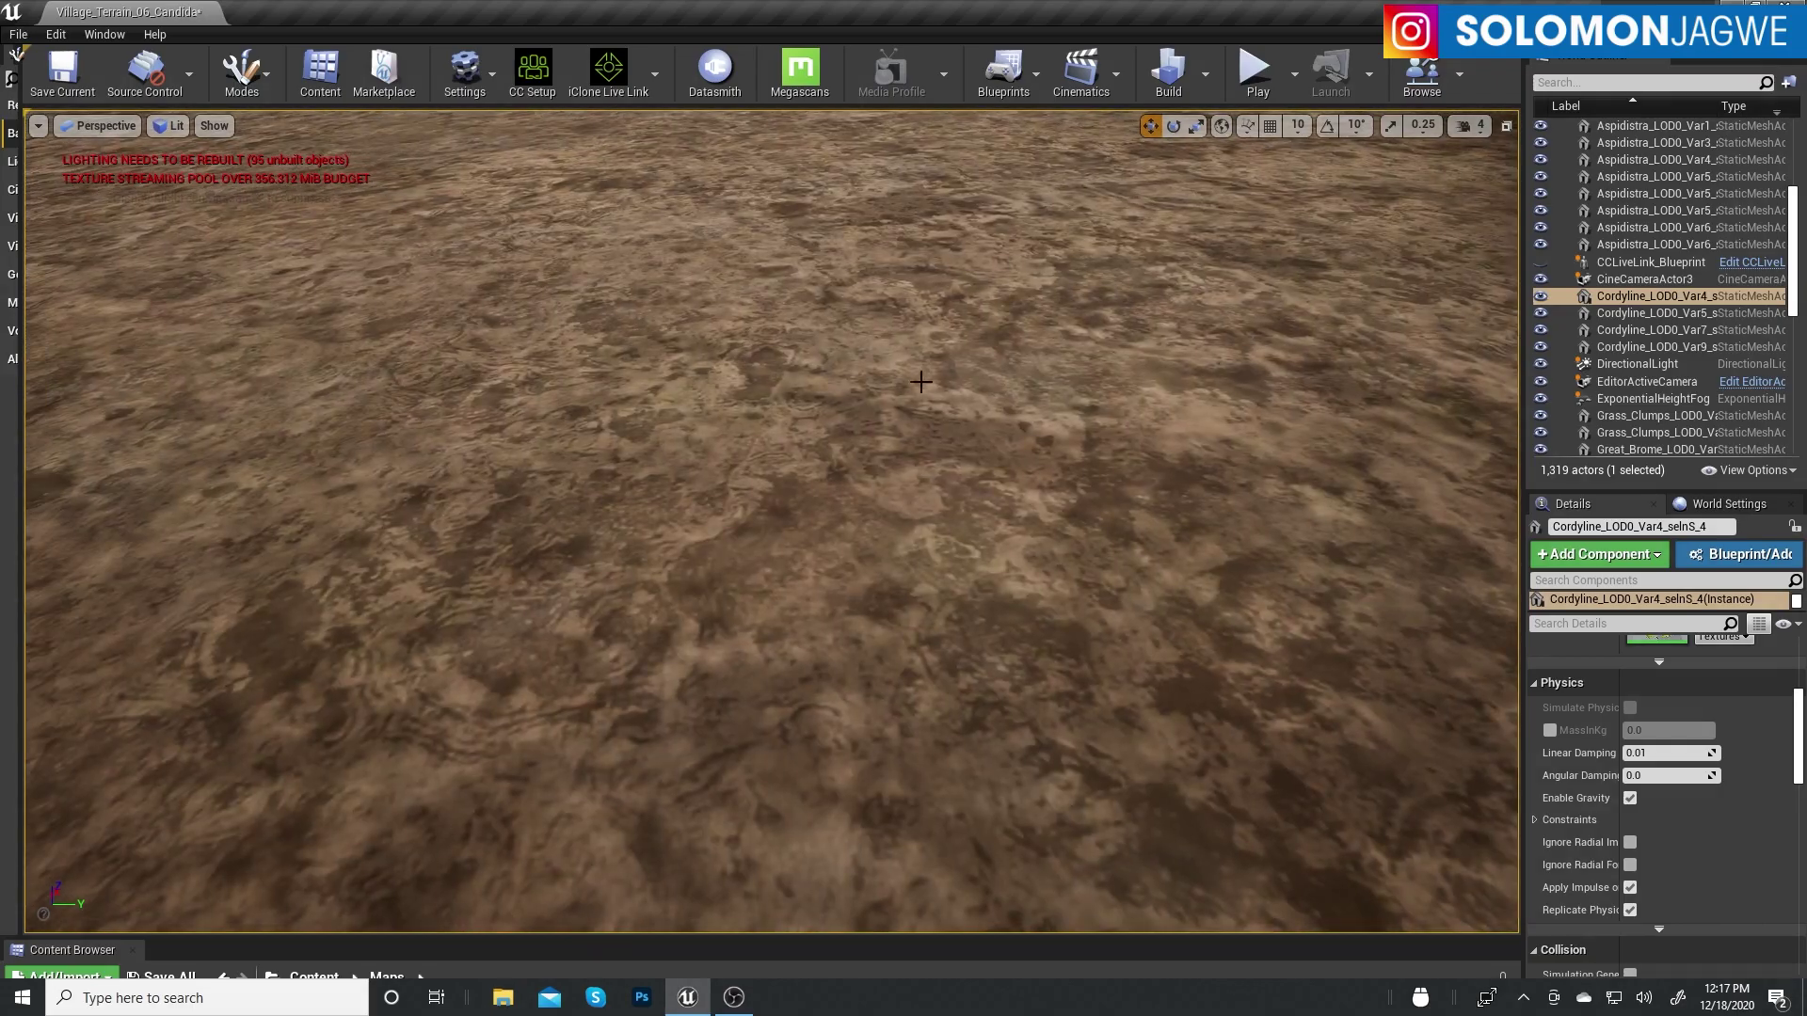
{"action": "right_click_drag", "start_coordinate": [920, 381], "coordinate": [920, 396]}
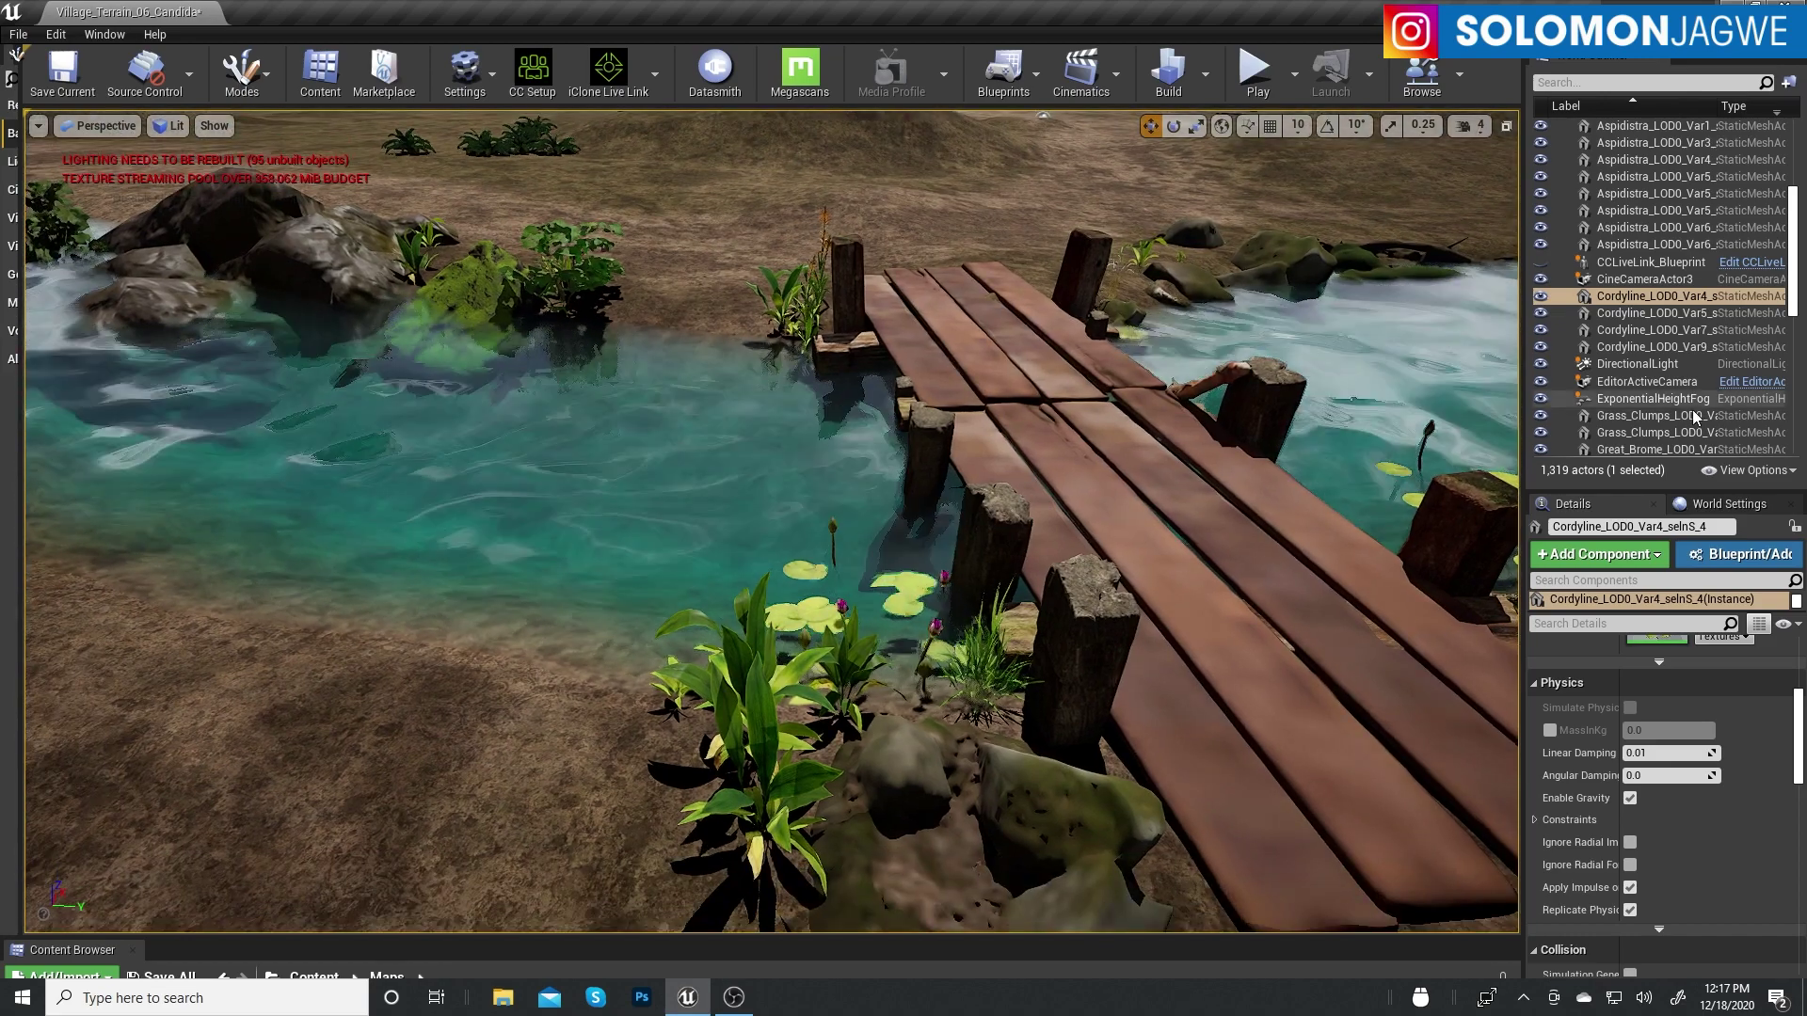
Expand the VFX folder in the World Outliner and save the current map
{"action": "left_click_drag", "start_coordinate": [1793, 225], "coordinate": [1797, 160]}
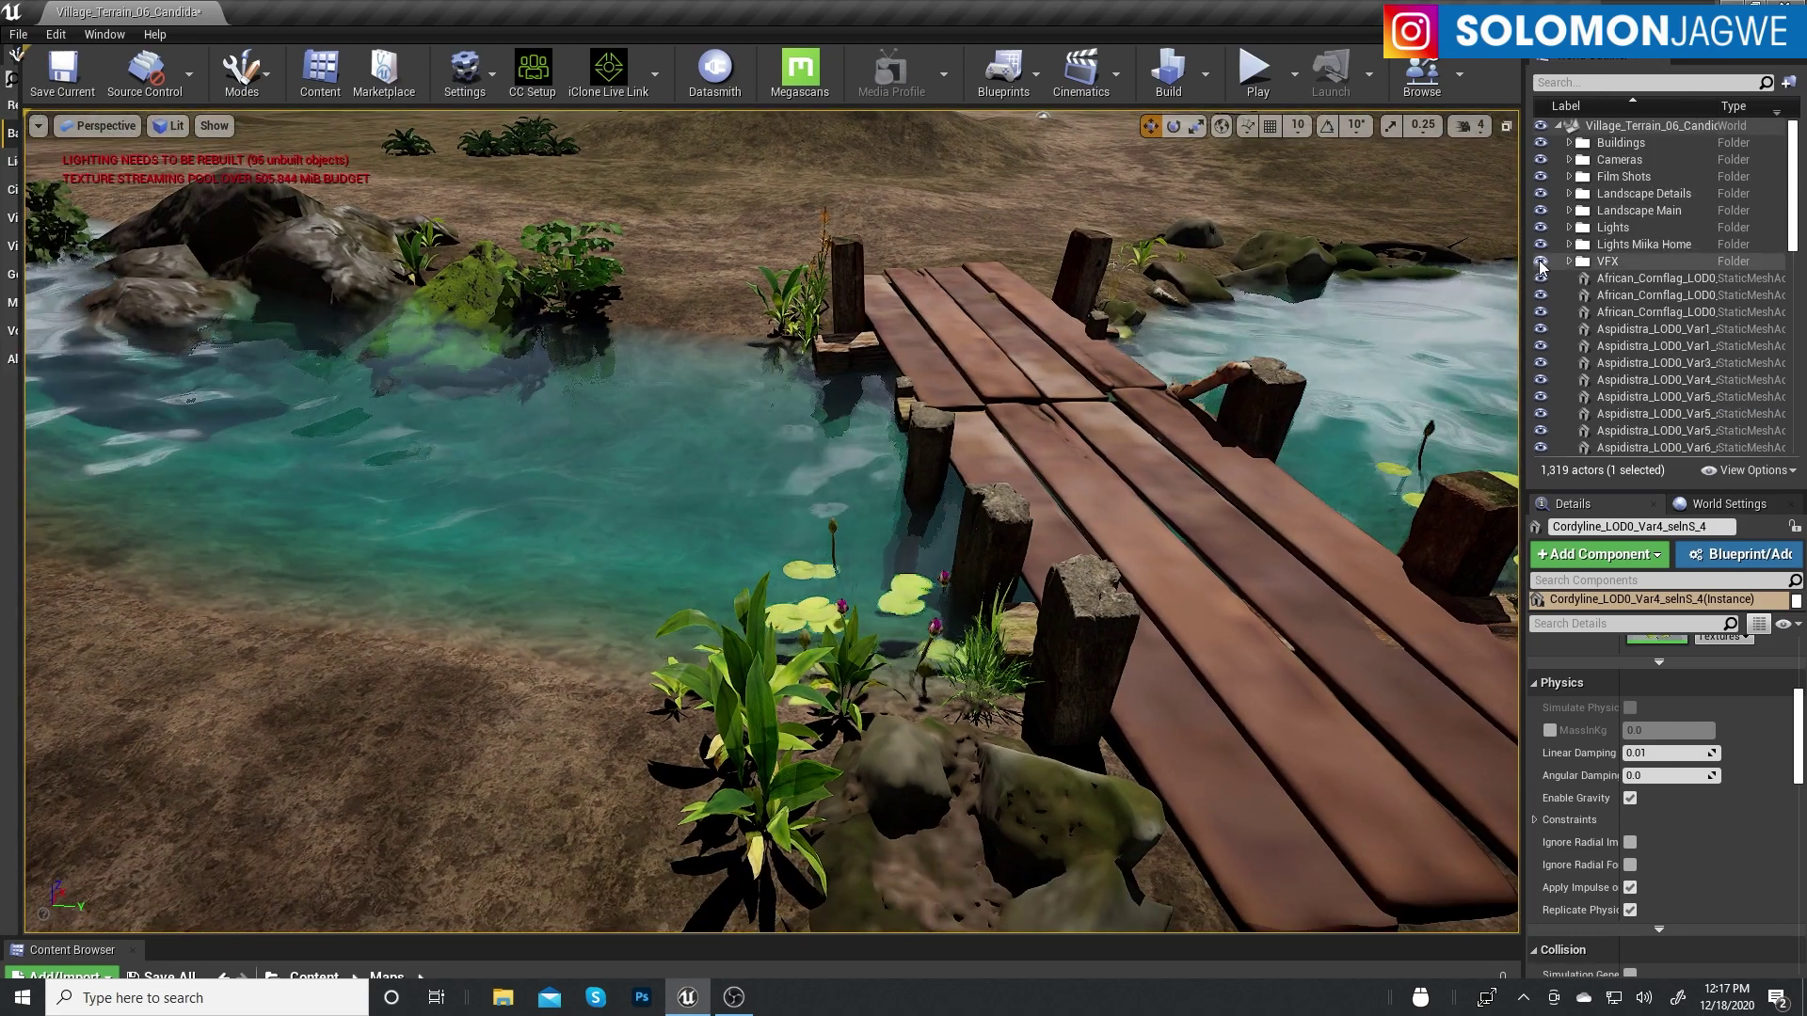
{"action": "left_click", "coordinate": [1570, 262]}
{"action": "left_click", "coordinate": [70, 82]}
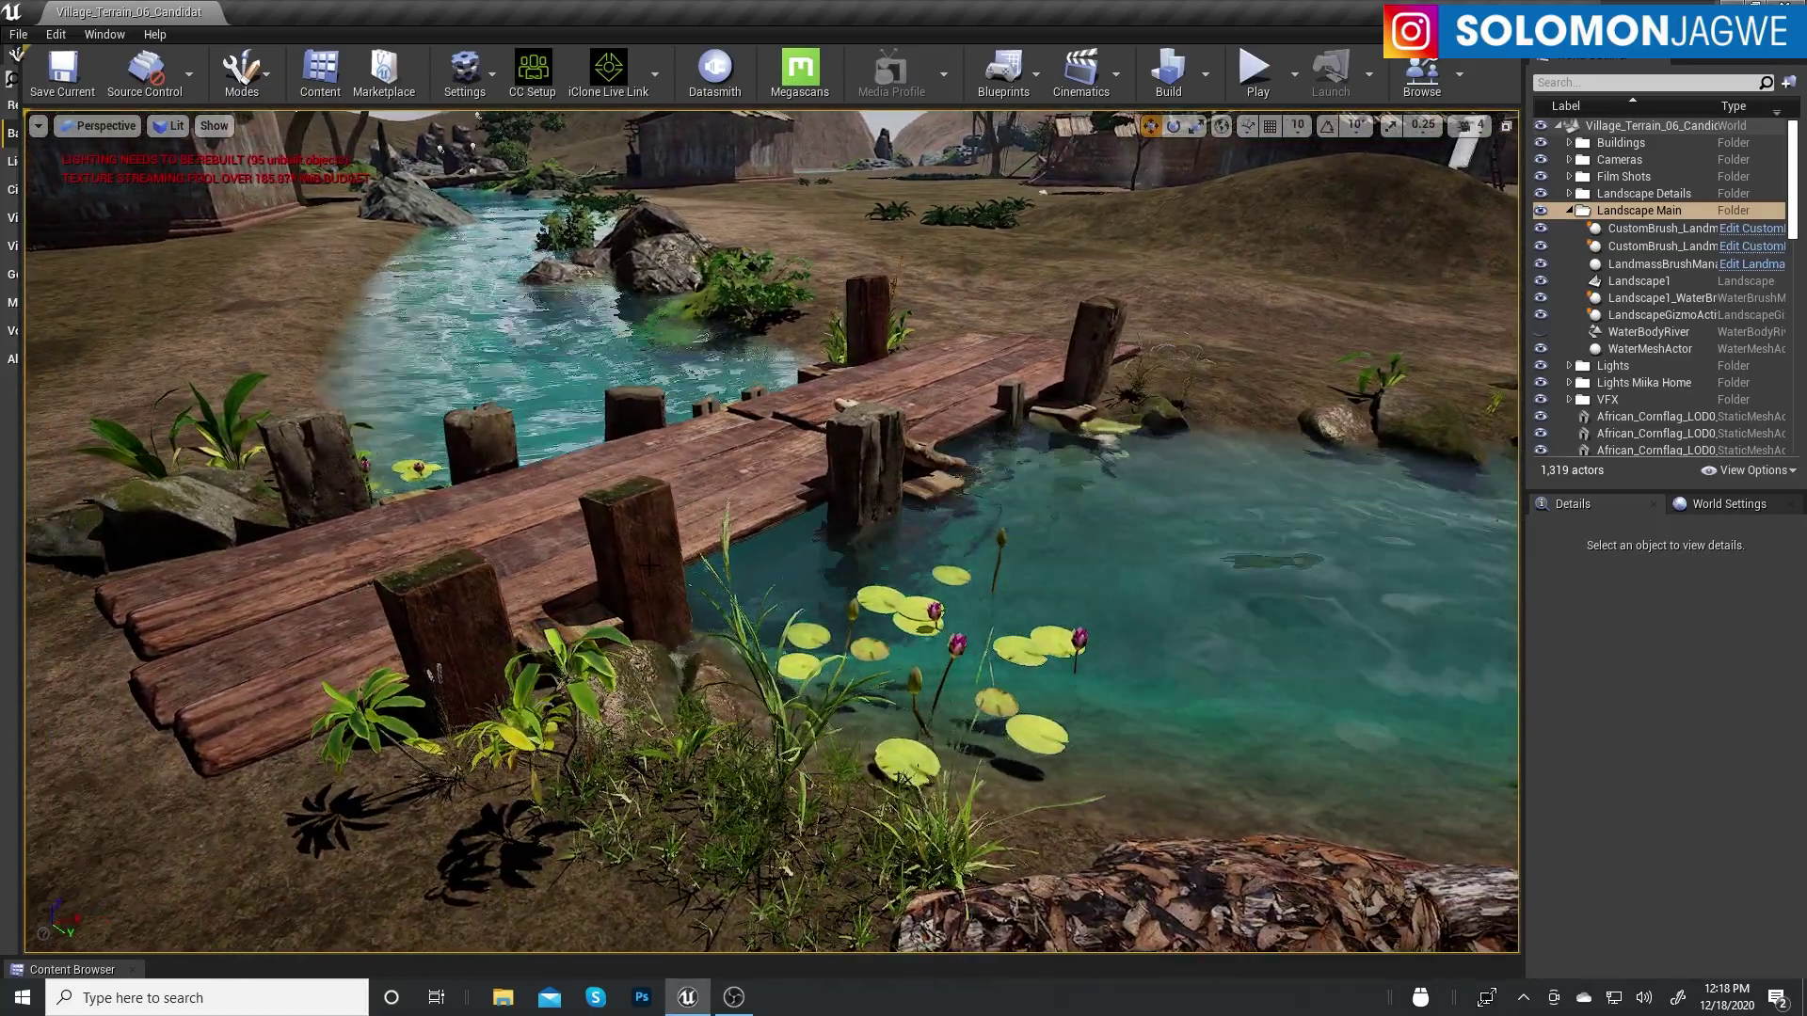
Inspect a bridge post, the distant tropical tree and a cliff rock, then frame the bridge
{"action": "left_click", "coordinate": [649, 564]}
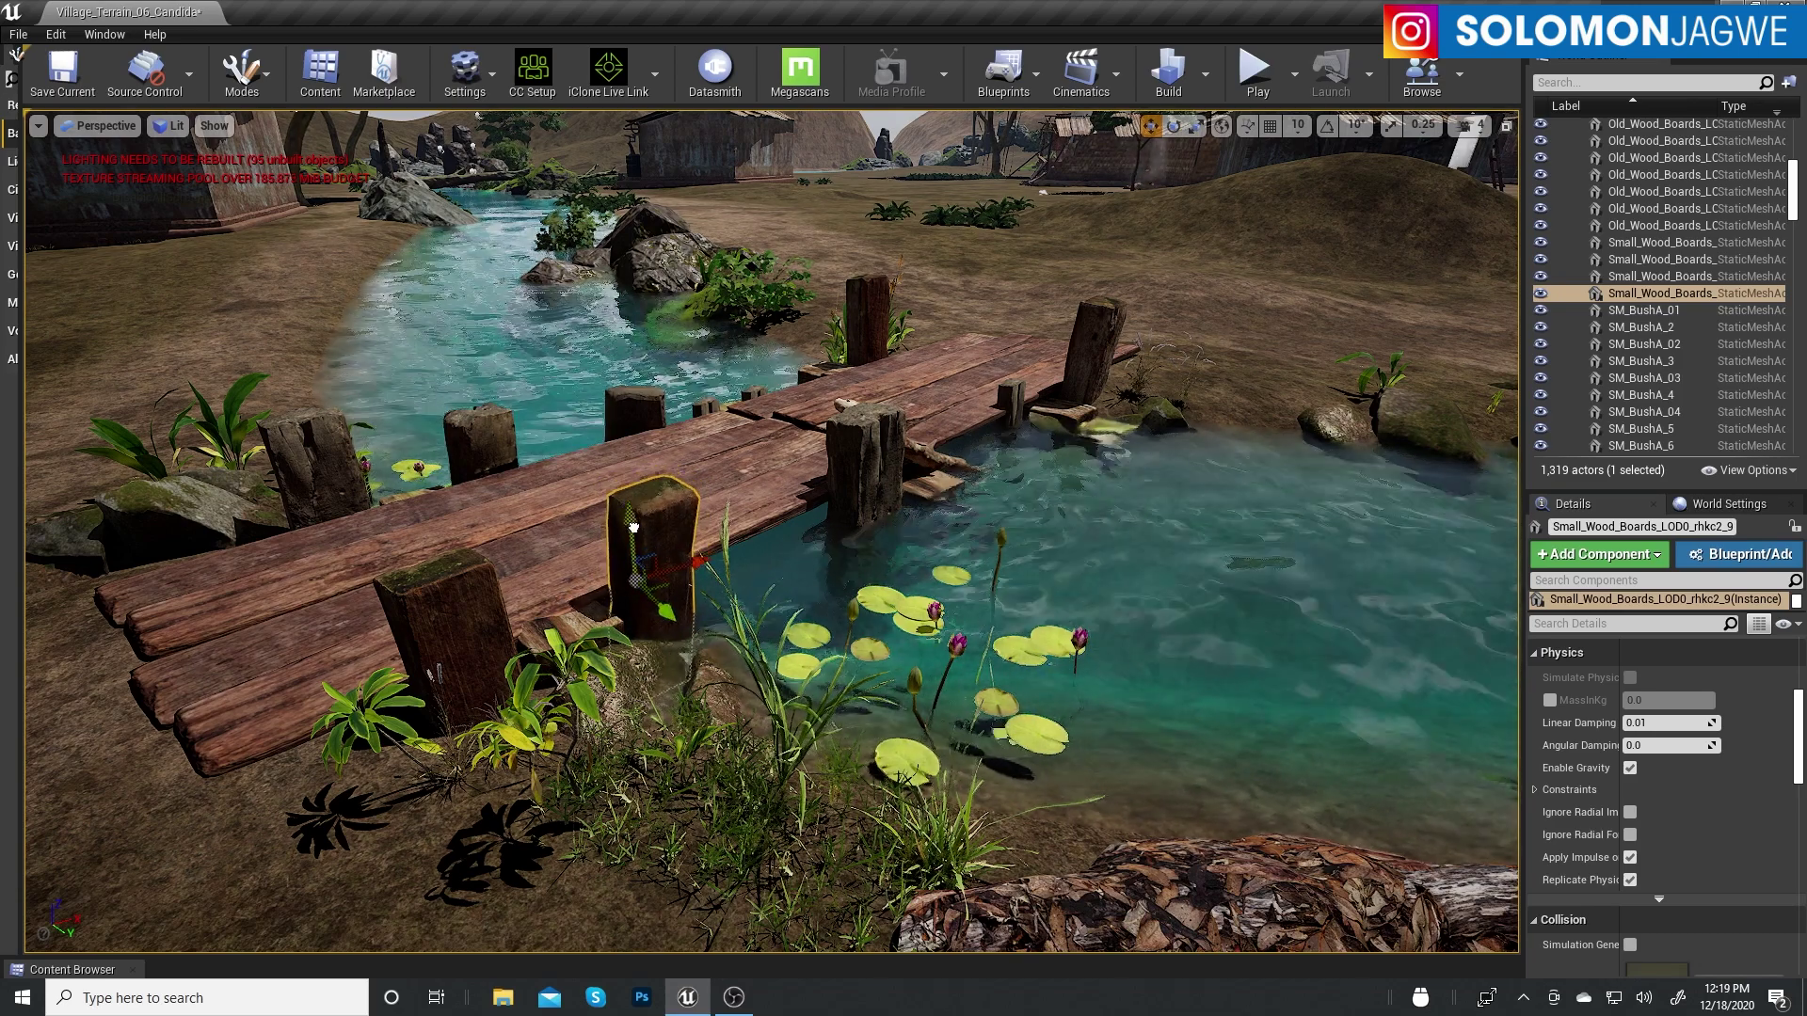
{"action": "left_click", "coordinate": [996, 141]}
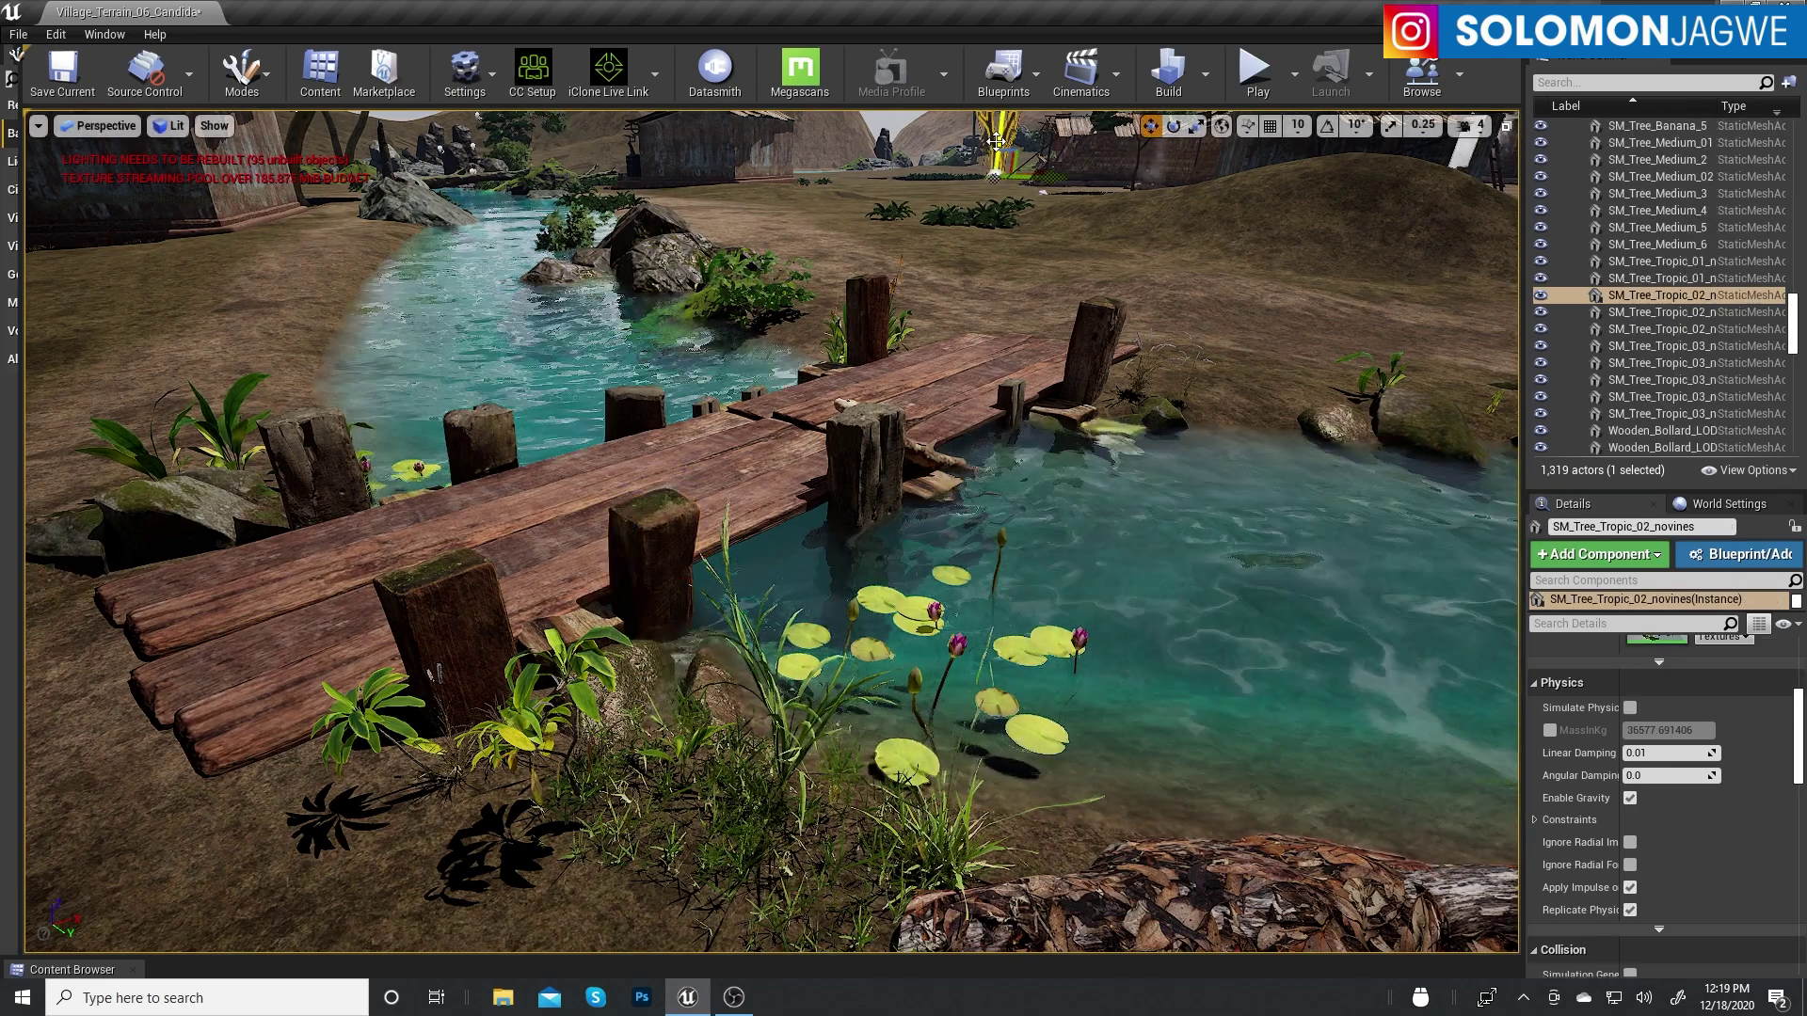
{"action": "left_click", "coordinate": [894, 139]}
{"action": "right_click_drag", "start_coordinate": [1341, 621], "coordinate": [1364, 623]}
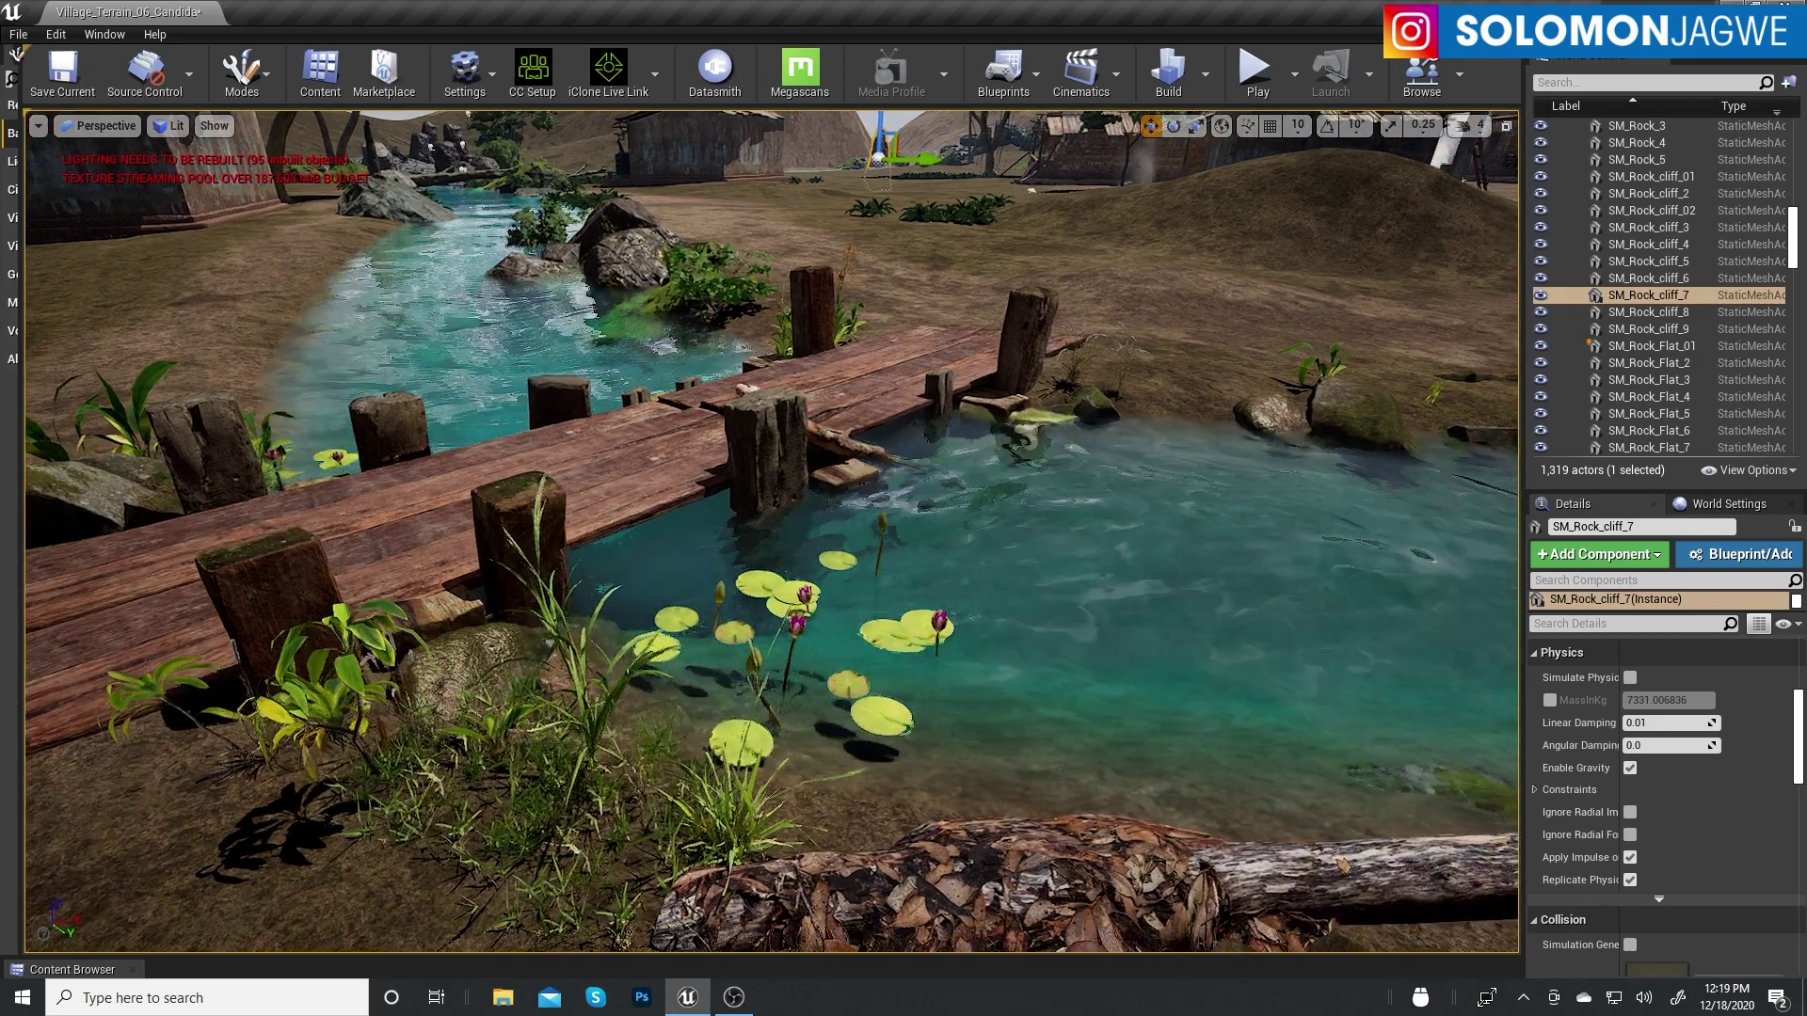
{"action": "right_click_drag", "start_coordinate": [1154, 597], "coordinate": [1154, 597]}
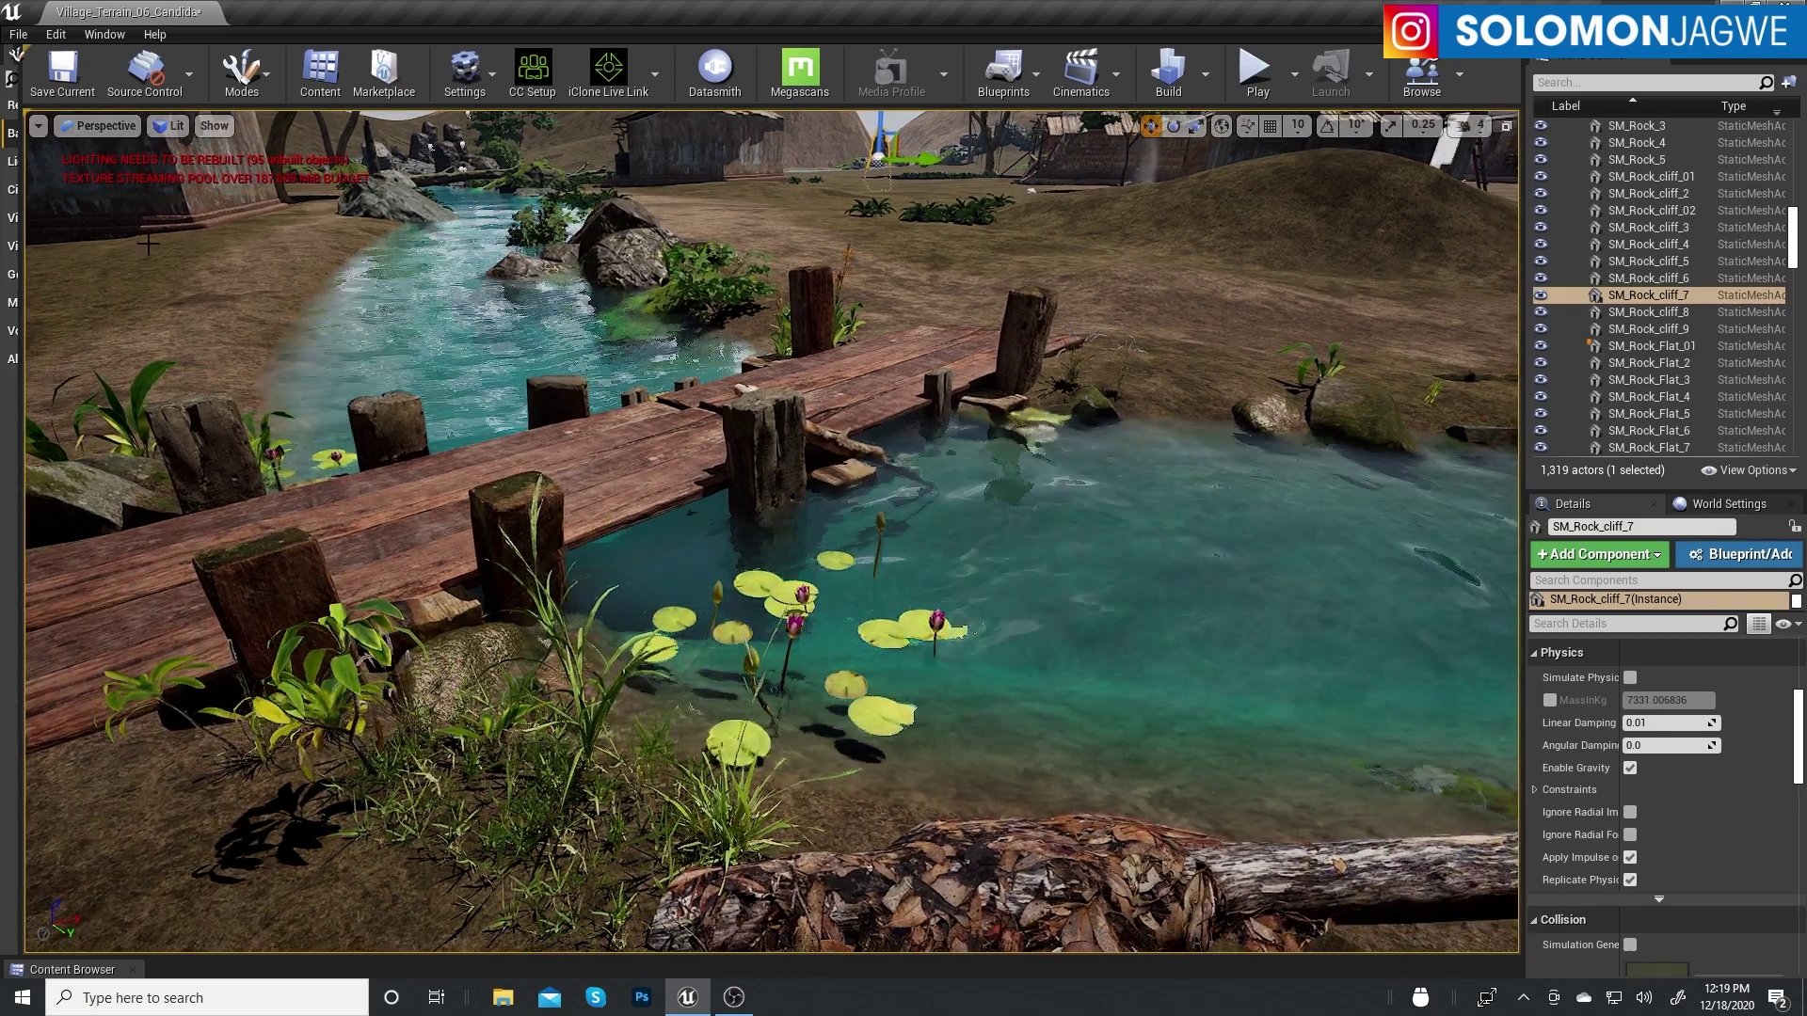
Save the Village_Terrain_06_Candidate_02 map
{"action": "left_click", "coordinate": [82, 79]}
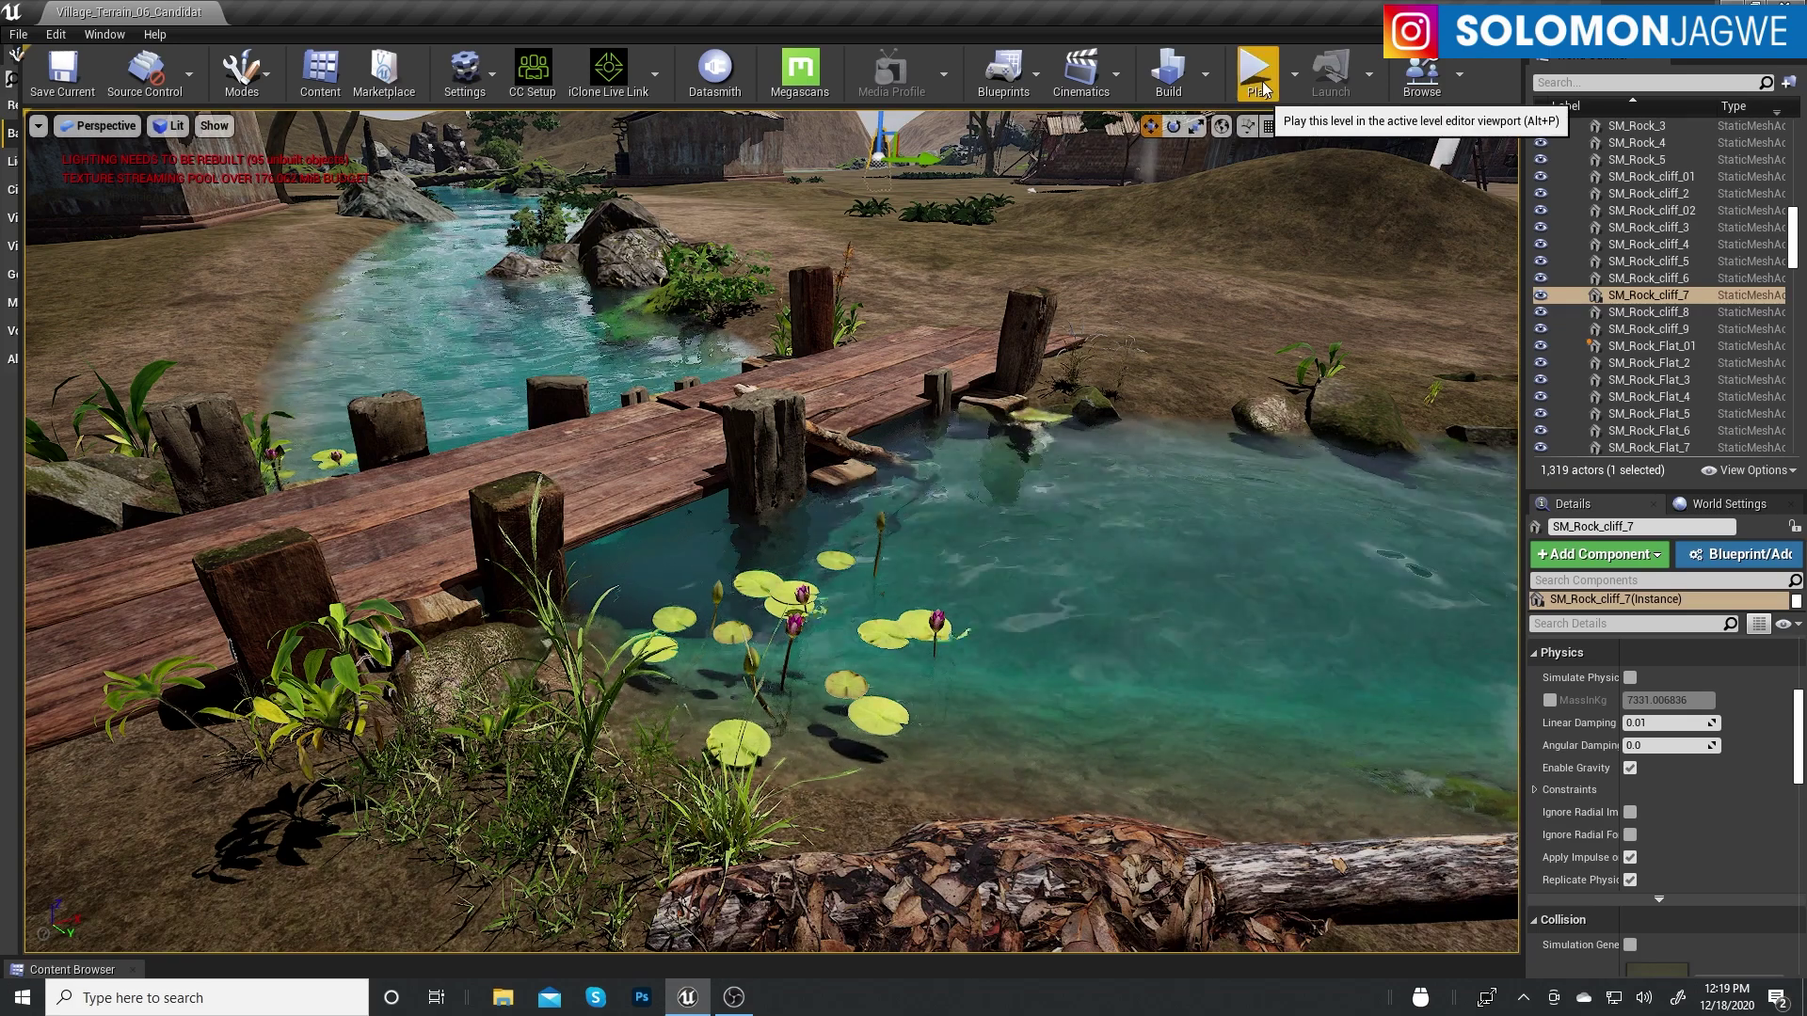
{"action": "left_click", "coordinate": [104, 34]}
{"action": "left_click", "coordinate": [98, 35]}
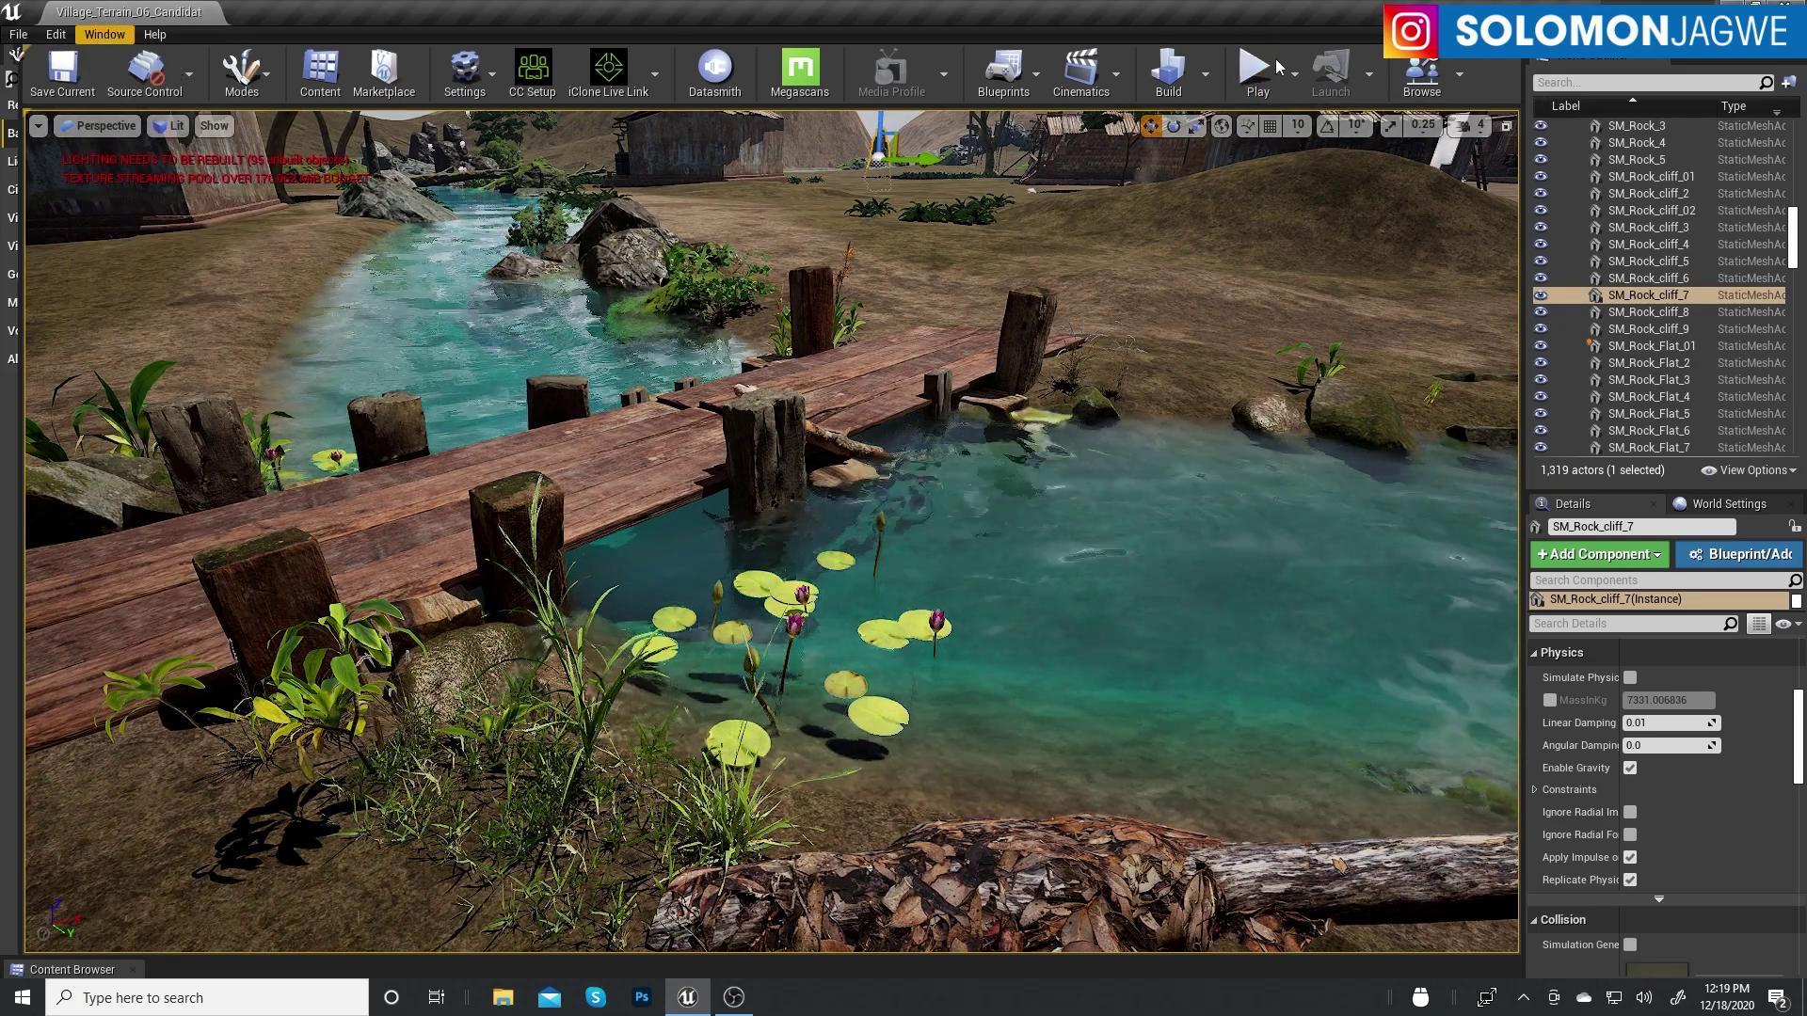